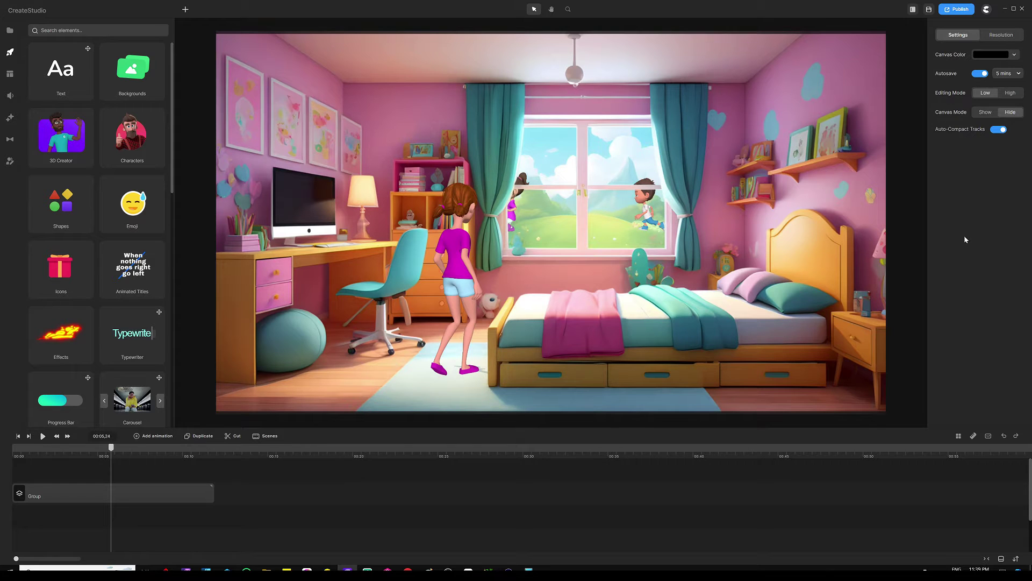
Step: Save the project and delete the existing group from the timeline to clear the canvas
{"action": "key", "text": "ctrl+s"}
{"action": "left_click_drag", "start_coordinate": [111, 448], "coordinate": [149, 455]}
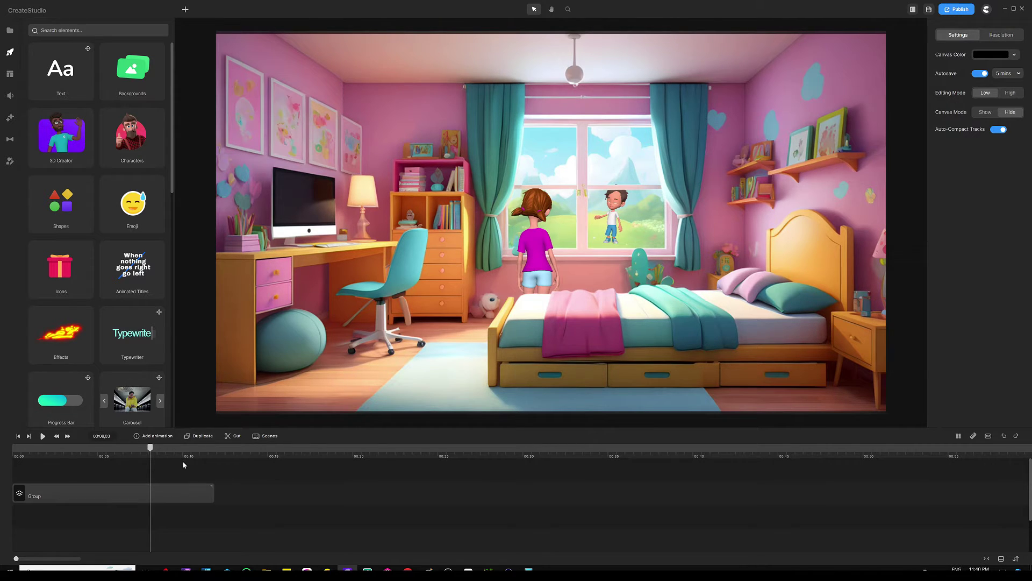
{"action": "left_click", "coordinate": [152, 501]}
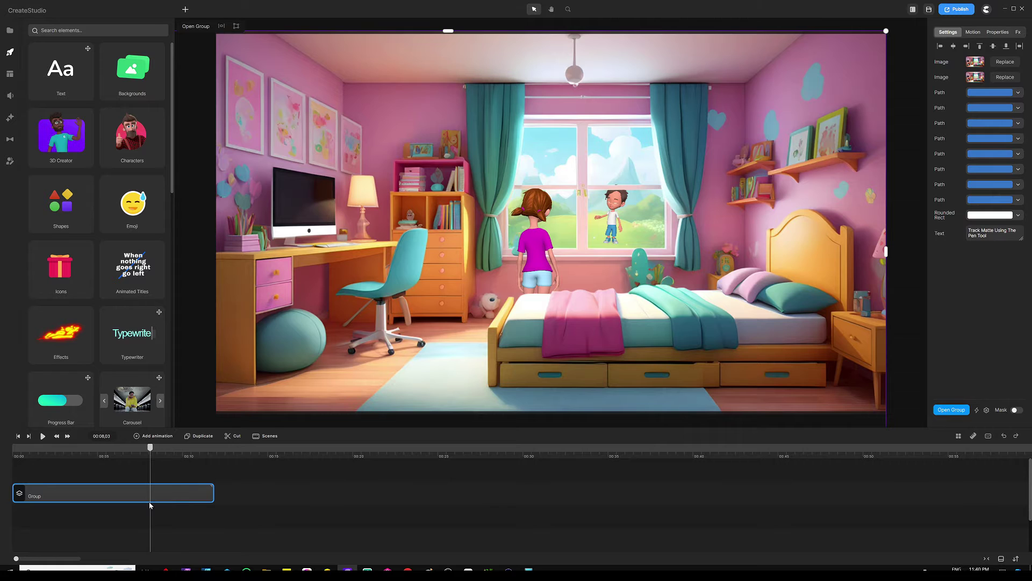
{"action": "key", "text": "Delete"}
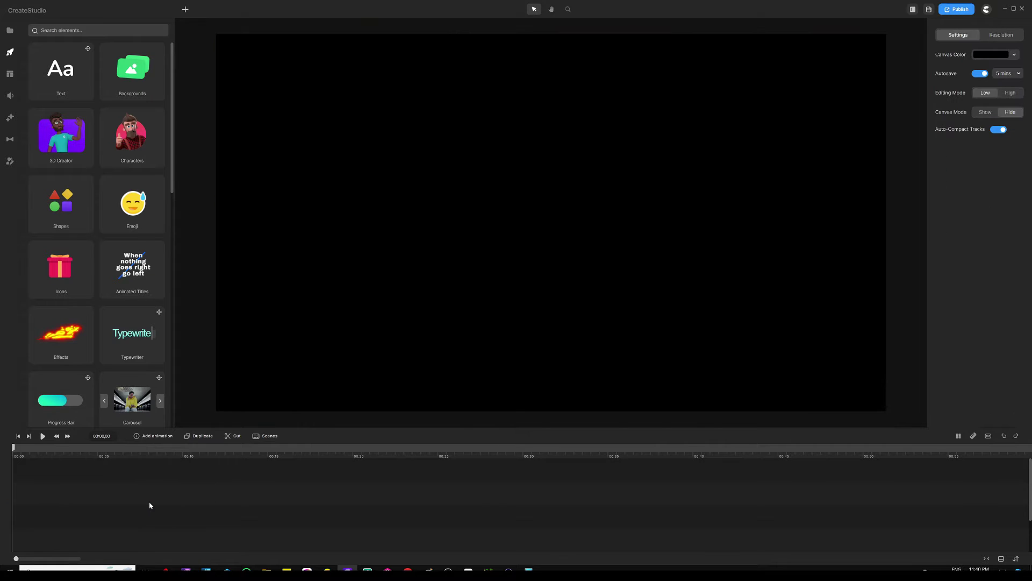
Step: Add the Girl's Bedroom background from the 3D category to the canvas and extend its duration to about 15 seconds
{"action": "left_click", "coordinate": [129, 82]}
{"action": "left_click", "coordinate": [128, 46]}
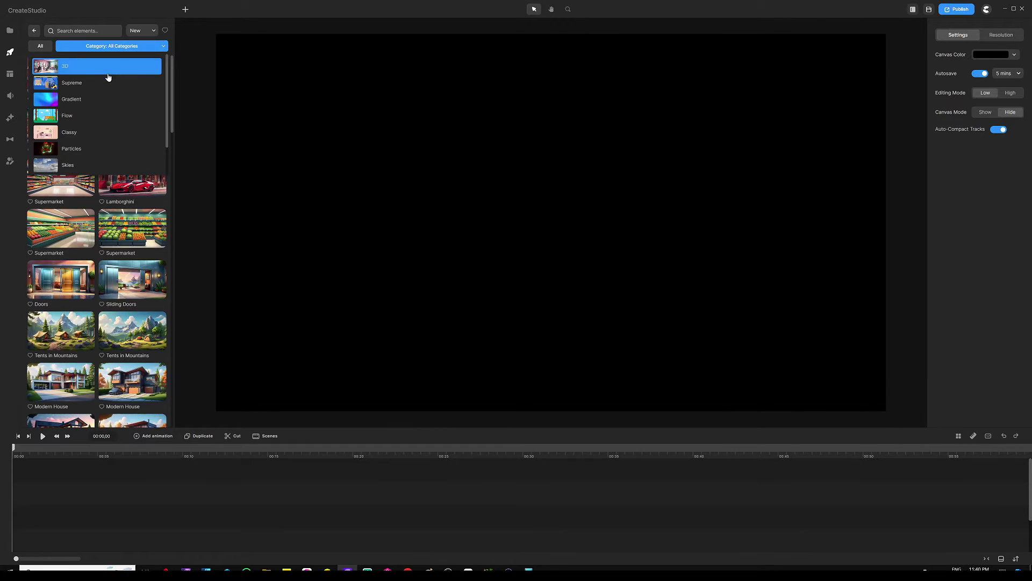
{"action": "left_click", "coordinate": [110, 70]}
{"action": "scroll", "coordinate": [98, 199], "scroll_direction": "down", "scroll_amount": 2}
{"action": "scroll", "coordinate": [97, 157], "scroll_direction": "up", "scroll_amount": 2}
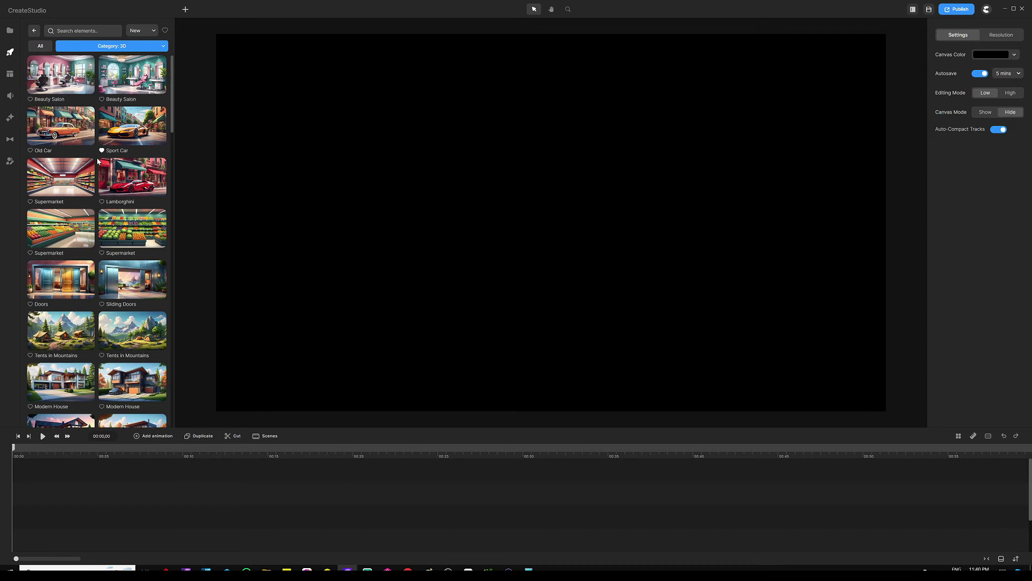
{"action": "scroll", "coordinate": [93, 118], "scroll_direction": "down", "scroll_amount": 10}
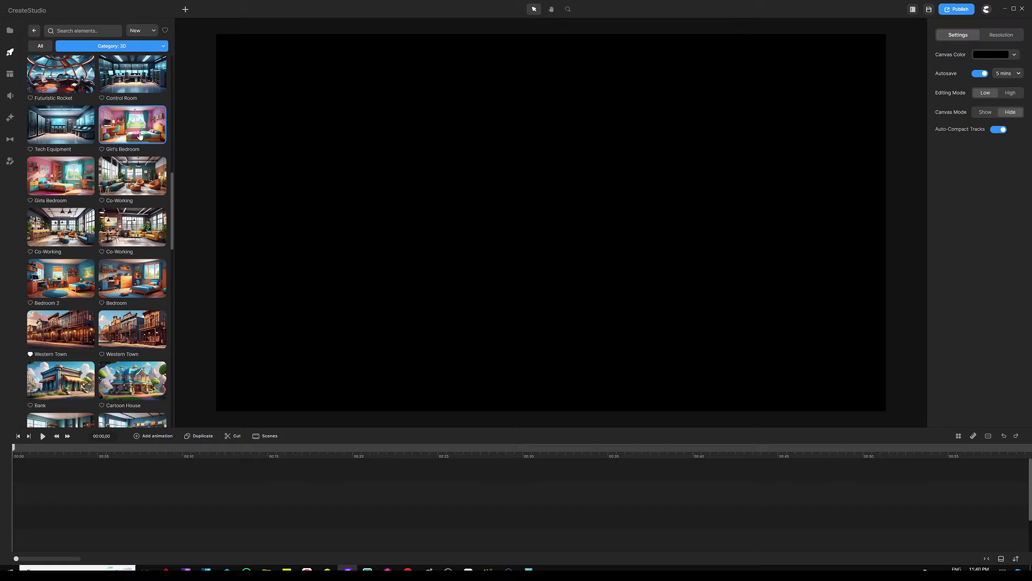
{"action": "left_click_drag", "start_coordinate": [140, 138], "coordinate": [378, 163]}
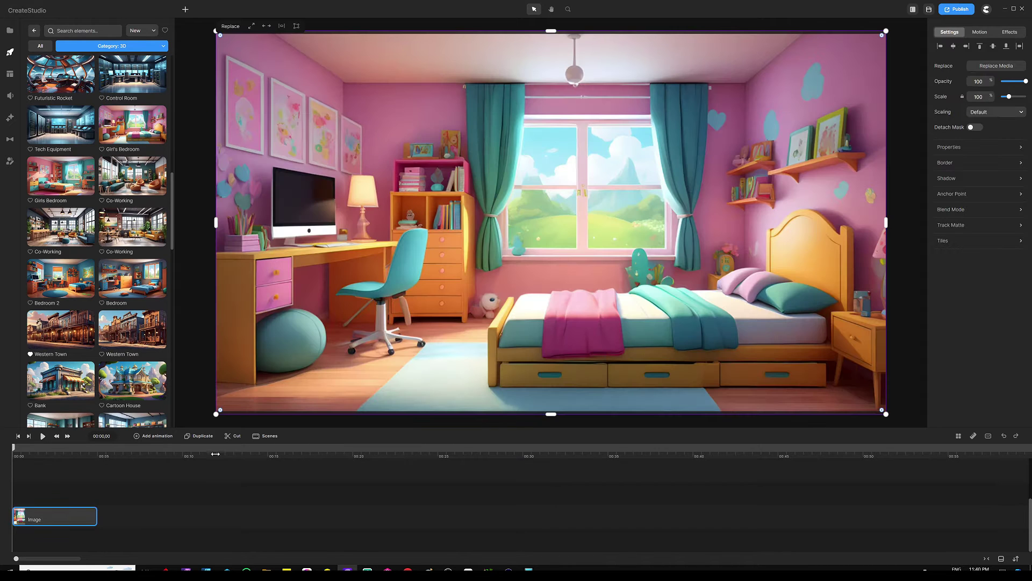
{"action": "left_click_drag", "start_coordinate": [95, 514], "coordinate": [268, 494]}
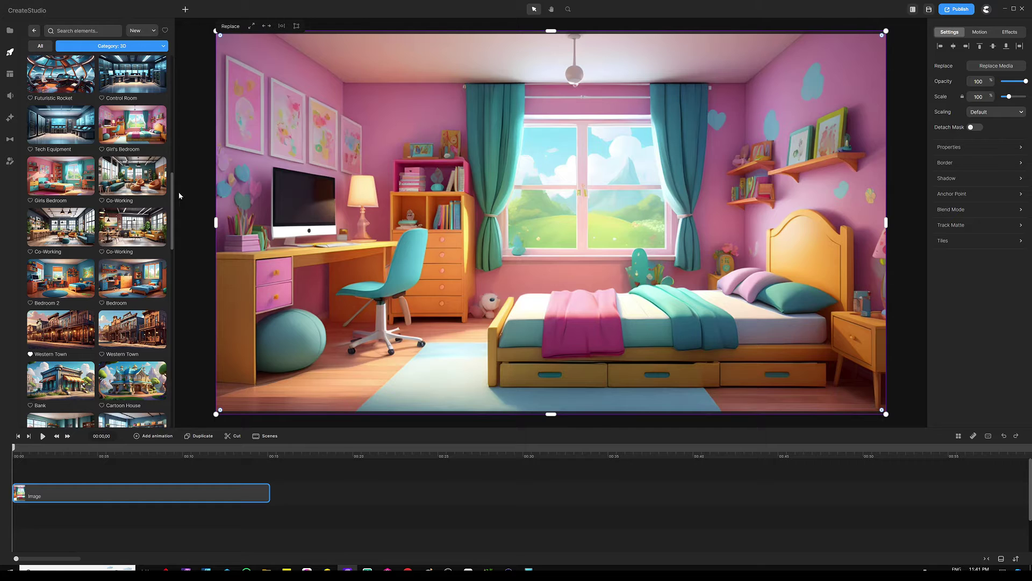
{"action": "left_click", "coordinate": [191, 199]}
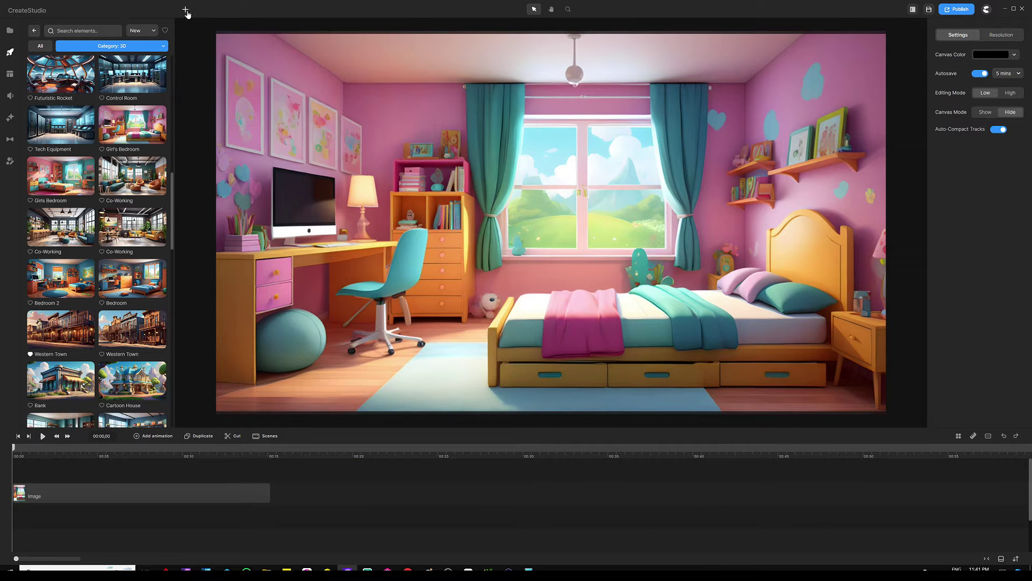
Step: With the Pen tool, outline the top, right and bottom edges of the window's upper-left pane
{"action": "left_click", "coordinate": [186, 12]}
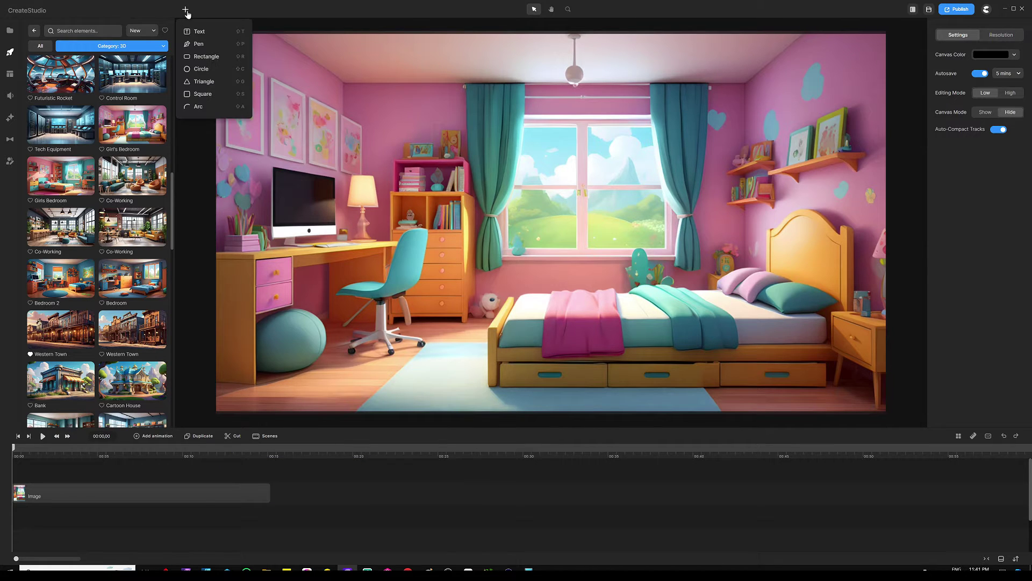
{"action": "left_click", "coordinate": [198, 46]}
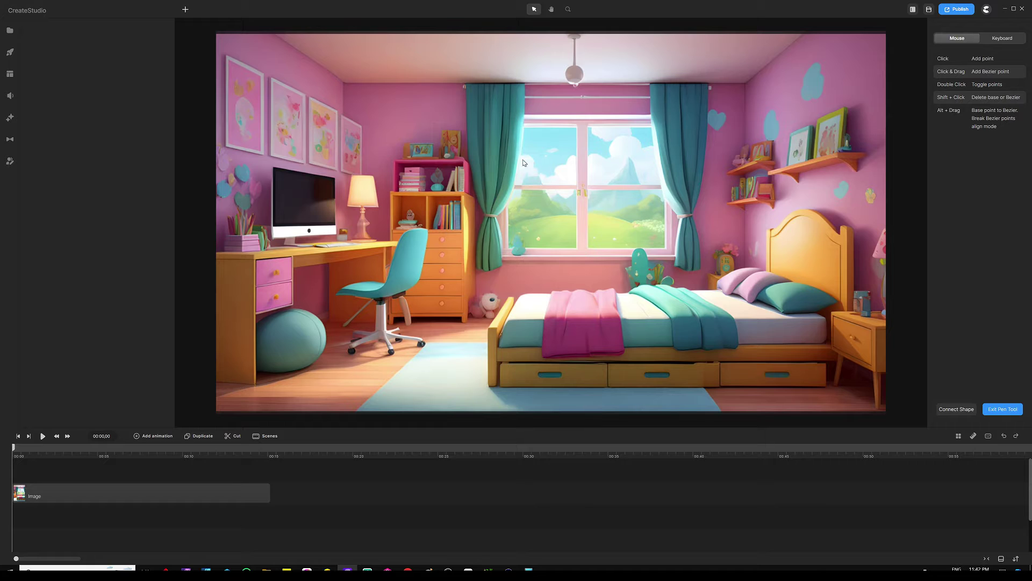
{"action": "scroll", "coordinate": [531, 128], "scroll_direction": "up", "scroll_amount": 5}
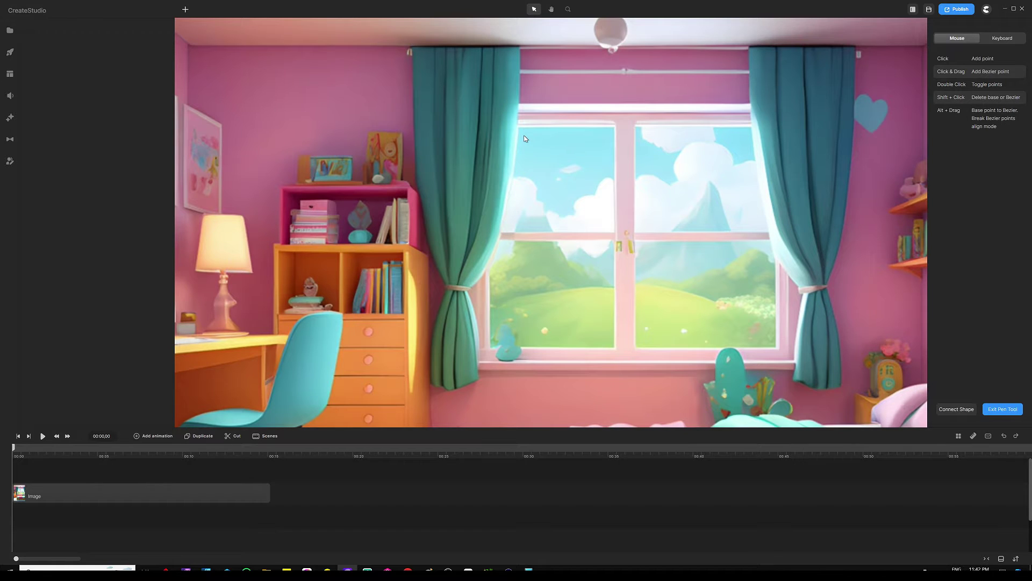
{"action": "scroll", "coordinate": [525, 139], "scroll_direction": "up", "scroll_amount": 3}
{"action": "scroll", "coordinate": [523, 138], "scroll_direction": "down", "scroll_amount": 3}
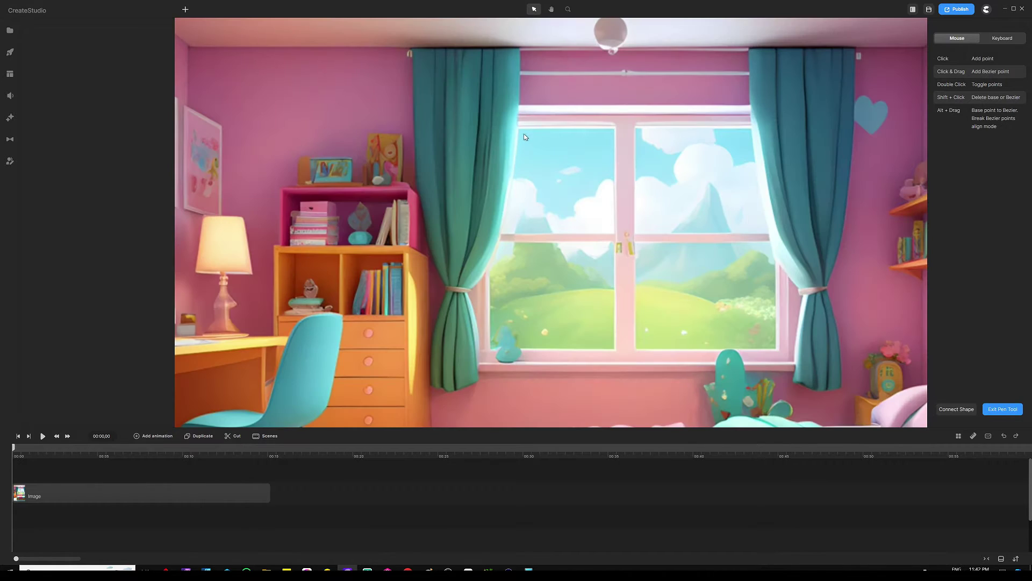
{"action": "scroll", "coordinate": [523, 138], "scroll_direction": "up", "scroll_amount": 3}
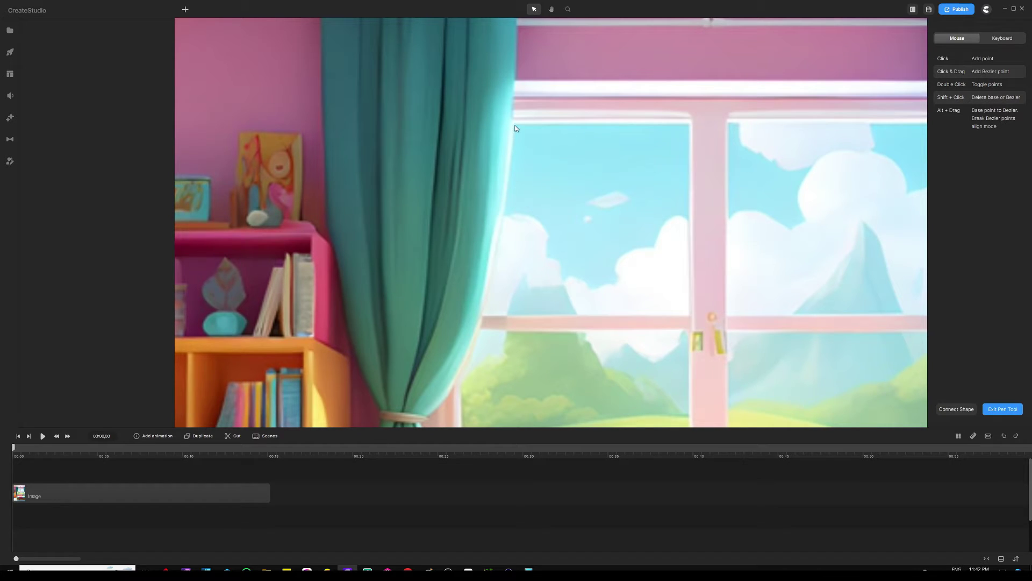
{"action": "left_click", "coordinate": [515, 125]}
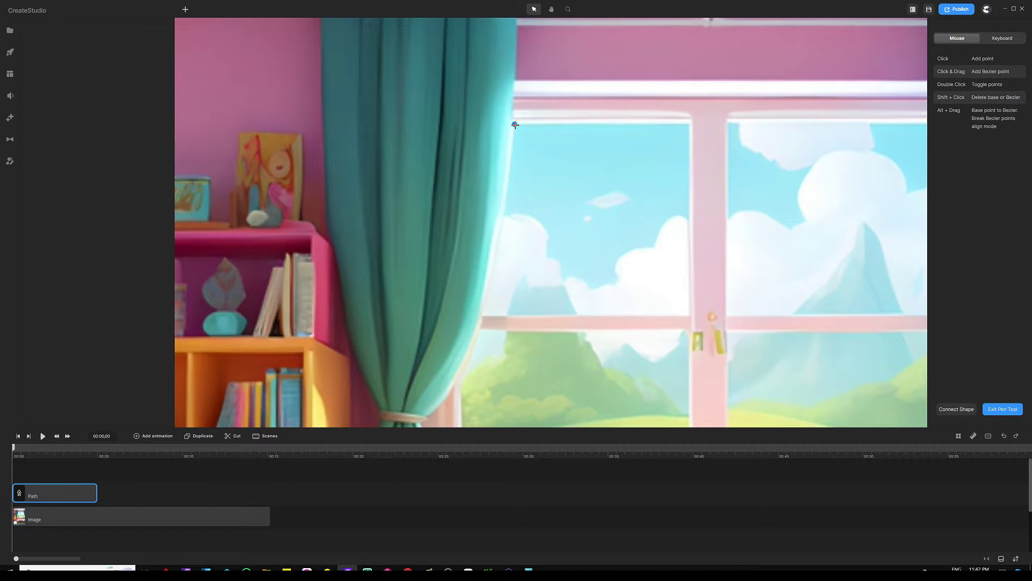
{"action": "left_click", "coordinate": [687, 125]}
{"action": "left_click", "coordinate": [692, 314]}
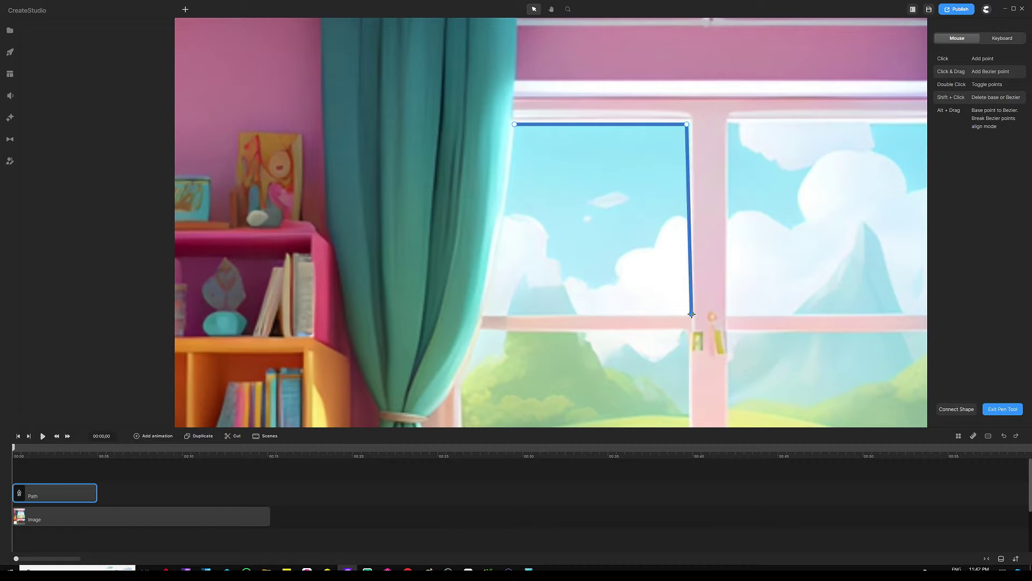
{"action": "left_click", "coordinate": [485, 315]}
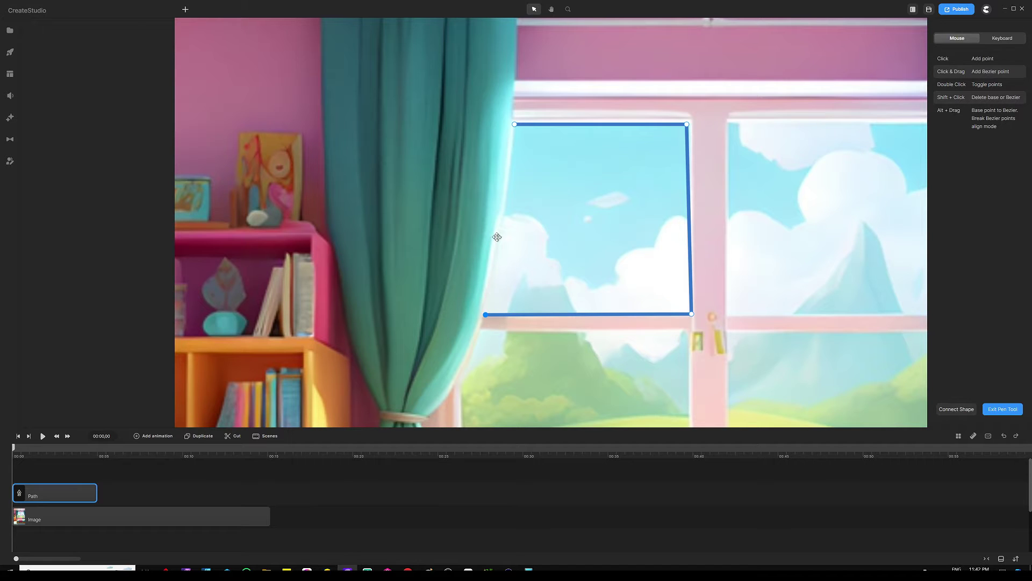
Step: Continue the pane outline up along the curved curtain edge with closely spaced points back towards the starting corner
{"action": "scroll", "coordinate": [540, 193], "scroll_direction": "down", "scroll_amount": 3}
{"action": "scroll", "coordinate": [538, 196], "scroll_direction": "up", "scroll_amount": 6}
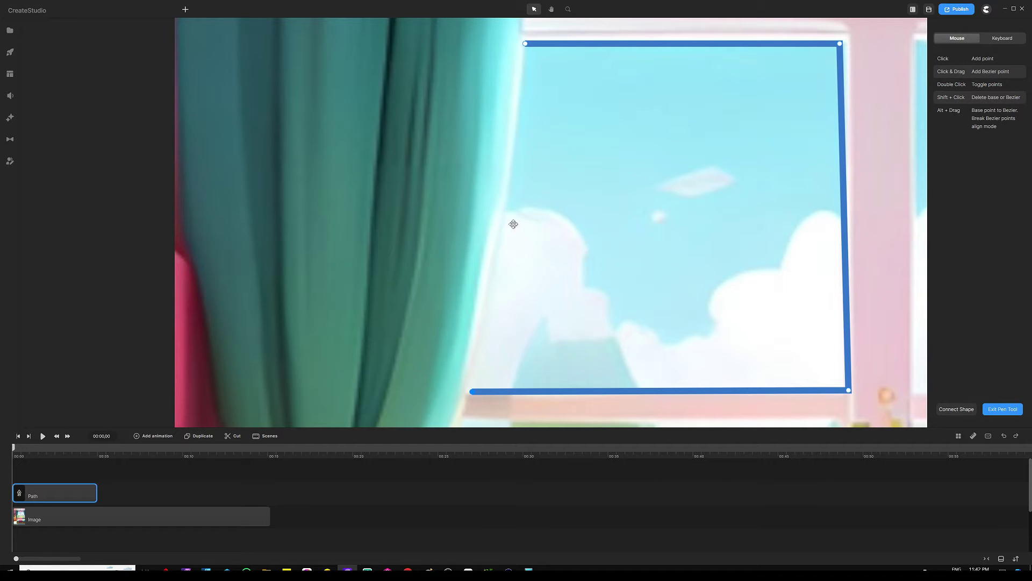
{"action": "scroll", "coordinate": [500, 275], "scroll_direction": "down", "scroll_amount": 2}
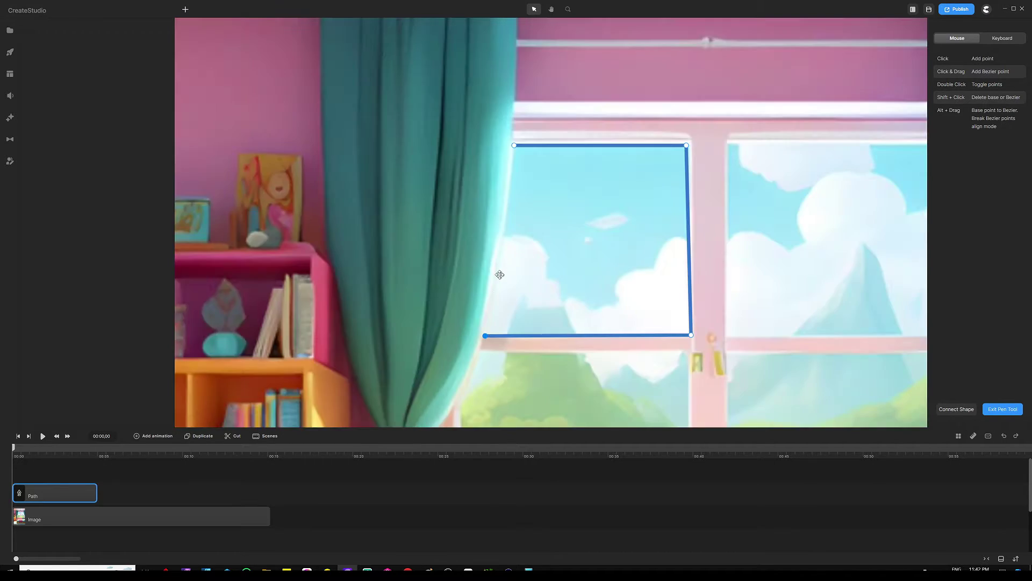
{"action": "scroll", "coordinate": [500, 275], "scroll_direction": "up", "scroll_amount": 2}
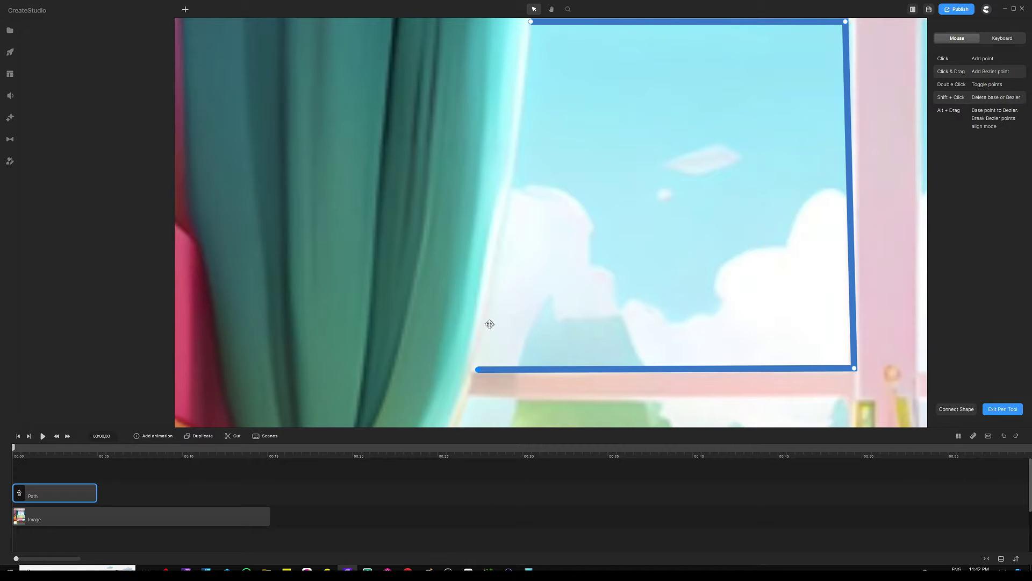
{"action": "left_click", "coordinate": [489, 321]}
{"action": "left_click", "coordinate": [503, 255]}
{"action": "left_click", "coordinate": [513, 205]}
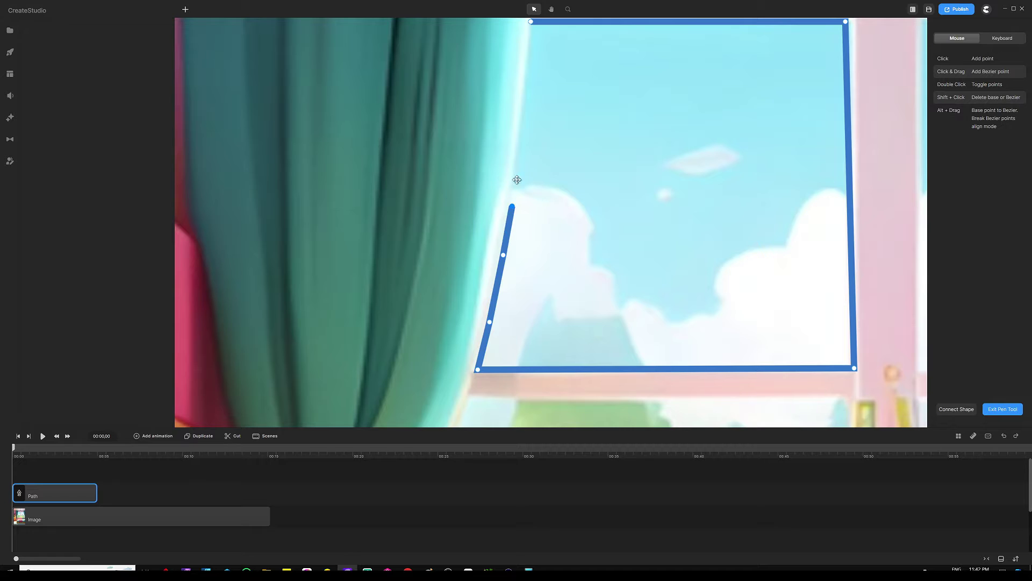
{"action": "left_click", "coordinate": [519, 151]}
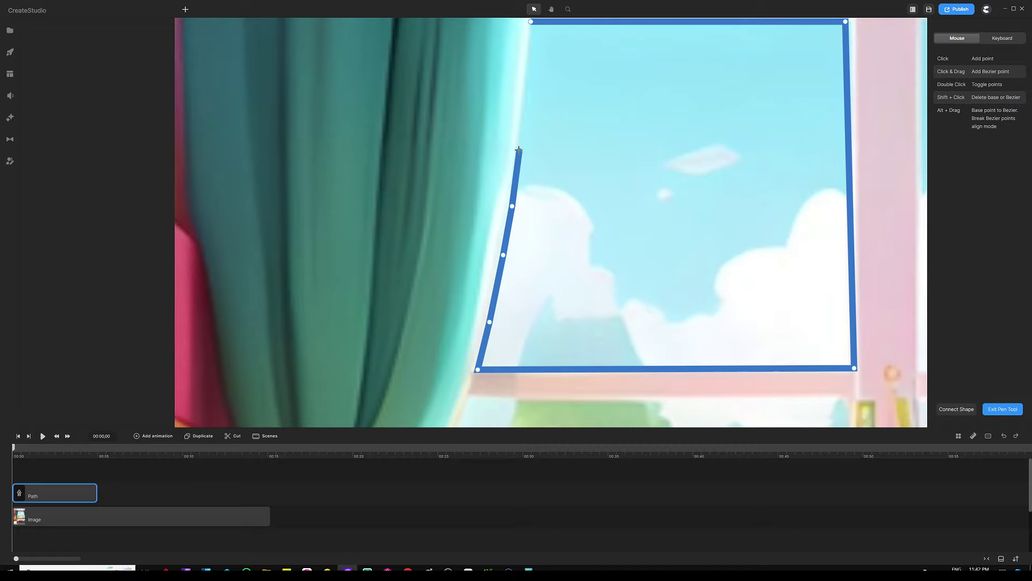
{"action": "left_click", "coordinate": [524, 106]}
{"action": "left_click", "coordinate": [529, 65]}
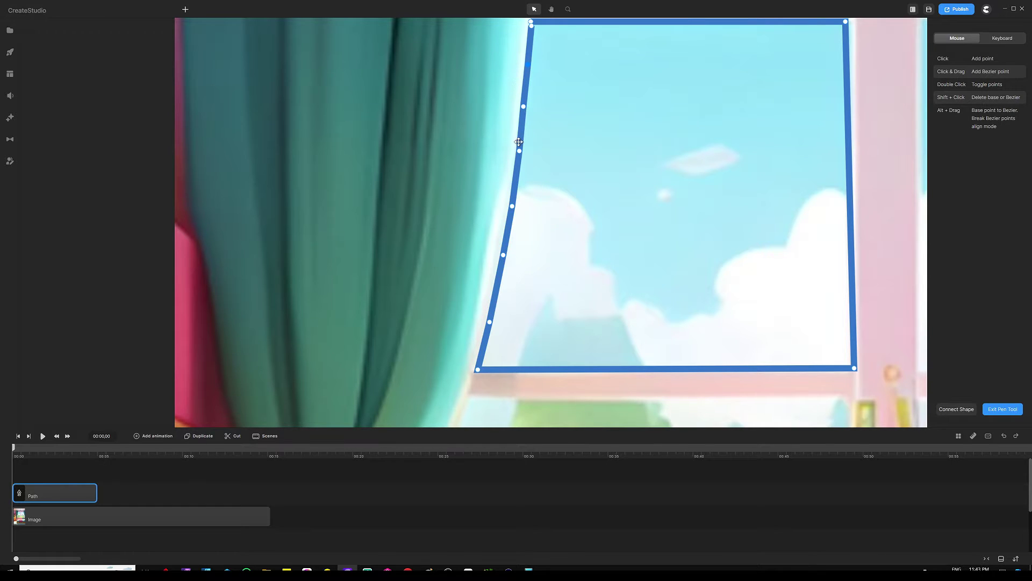
Step: Connect the pane outline into a closed shape and set its border width to 0 px
{"action": "scroll", "coordinate": [518, 141], "scroll_direction": "down", "scroll_amount": 3}
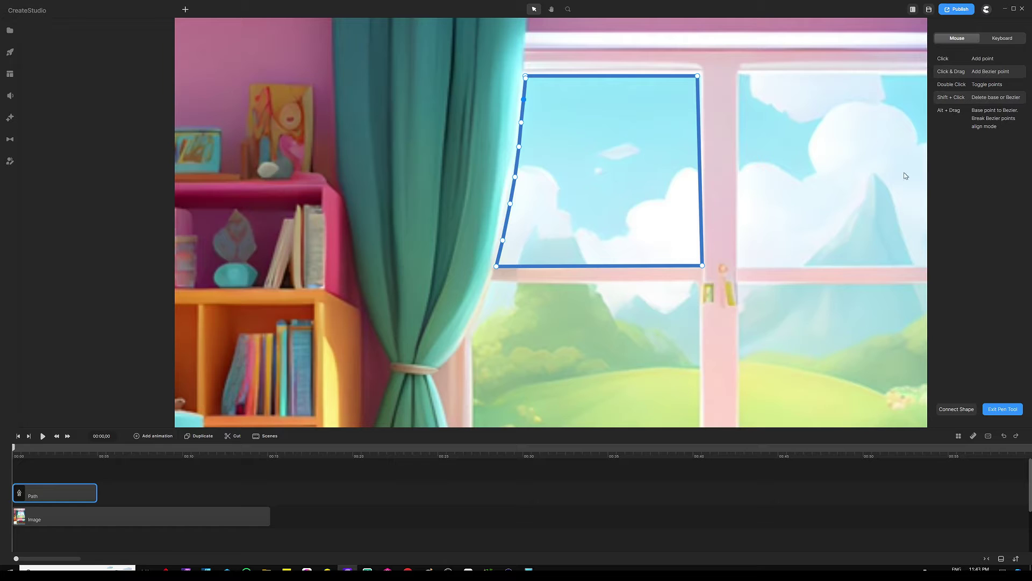
{"action": "left_click", "coordinate": [955, 409]}
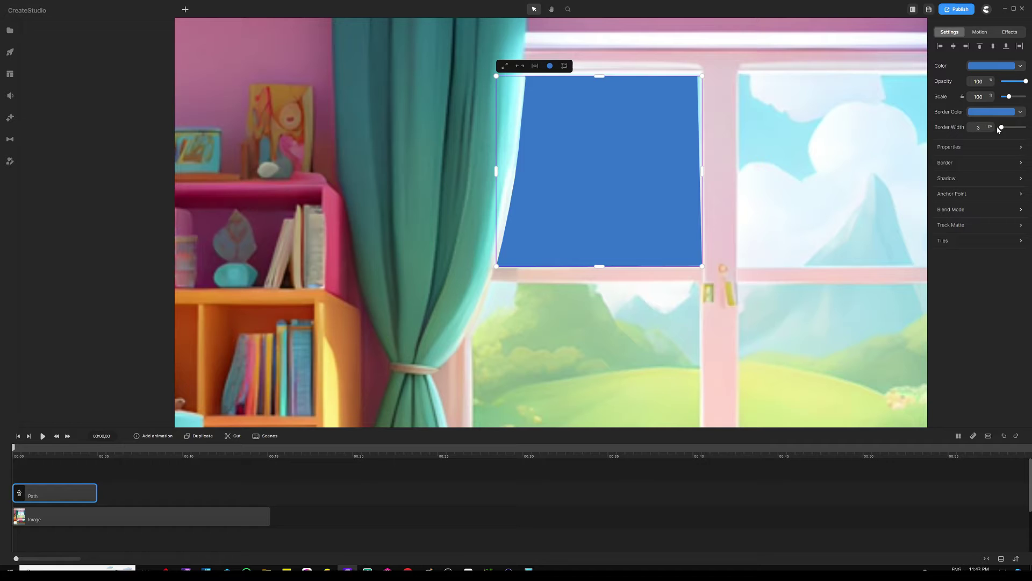
{"action": "left_click_drag", "start_coordinate": [998, 130], "coordinate": [993, 127]}
{"action": "scroll", "coordinate": [345, 188], "scroll_direction": "down", "scroll_amount": 3}
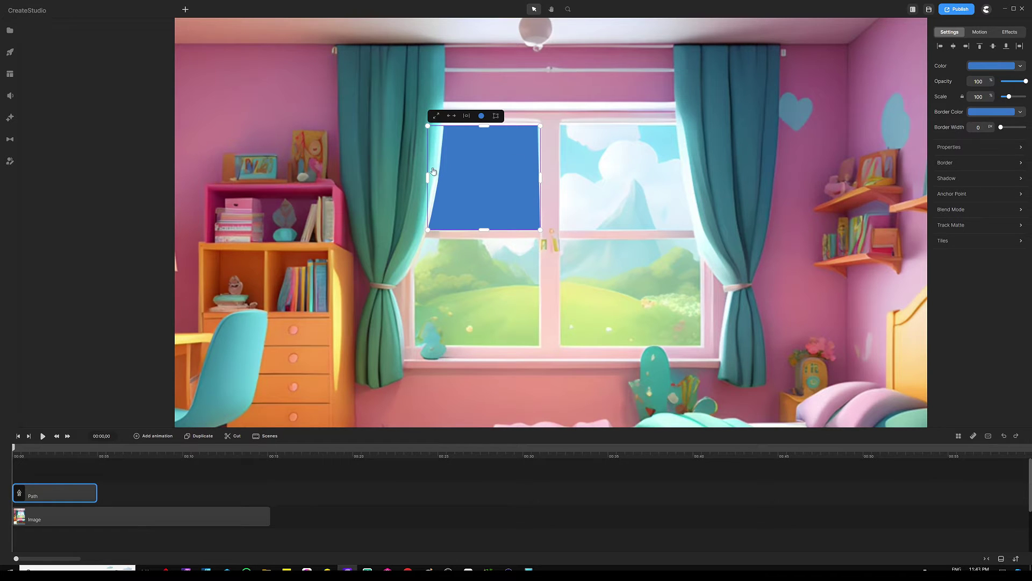
{"action": "left_click", "coordinate": [185, 11]}
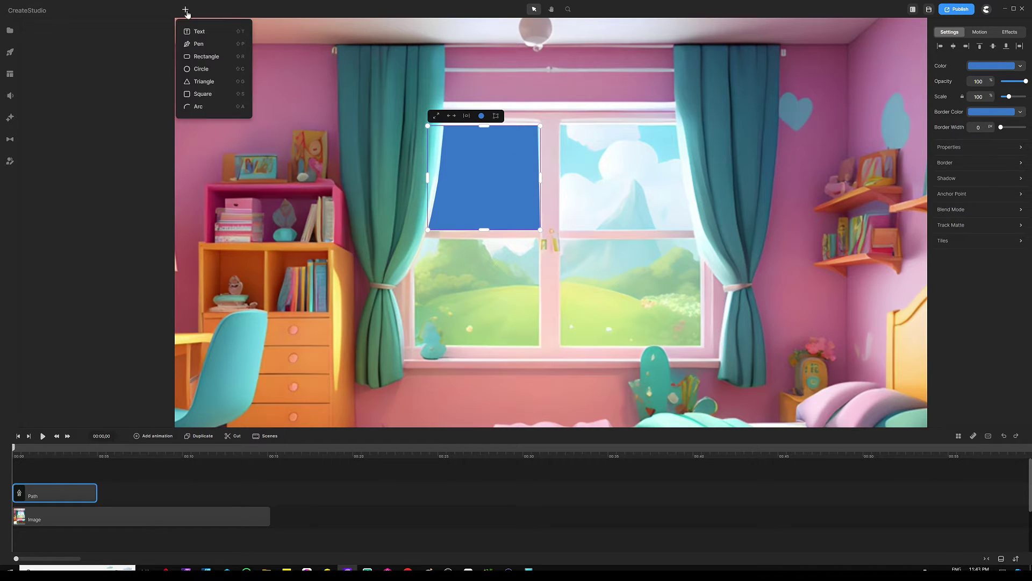
{"action": "left_click", "coordinate": [199, 44]}
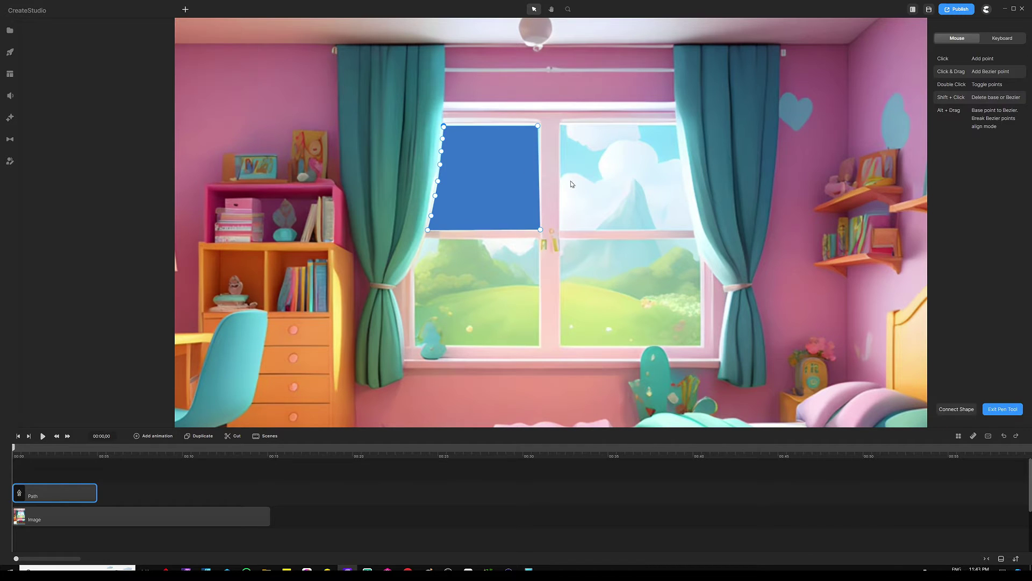
{"action": "scroll", "coordinate": [560, 145], "scroll_direction": "up", "scroll_amount": 3}
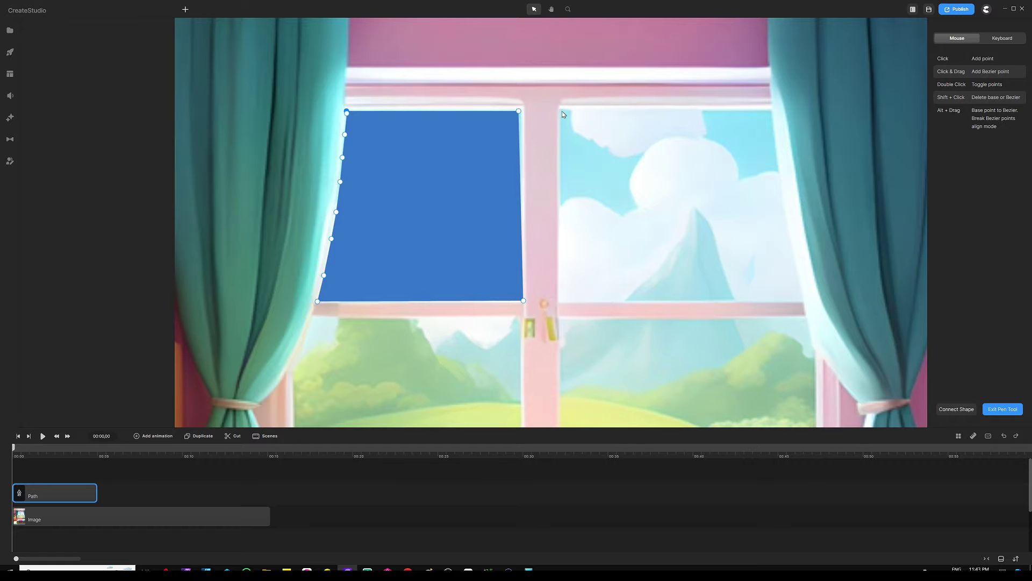
{"action": "key", "text": "Escape"}
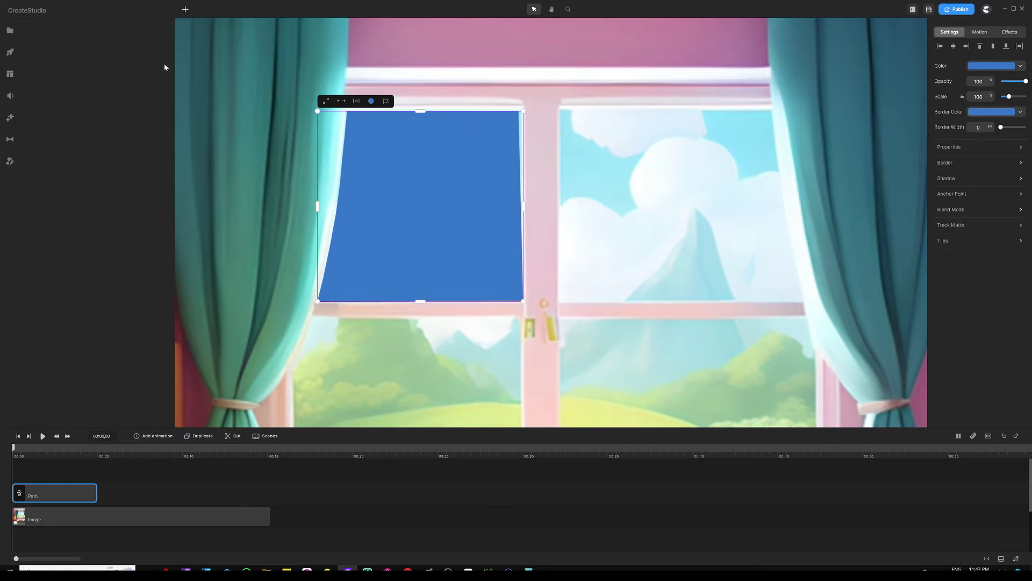
Step: With a new Pen tool path, outline the top, left and bottom edges of the window's upper-right pane
{"action": "left_click", "coordinate": [173, 482]}
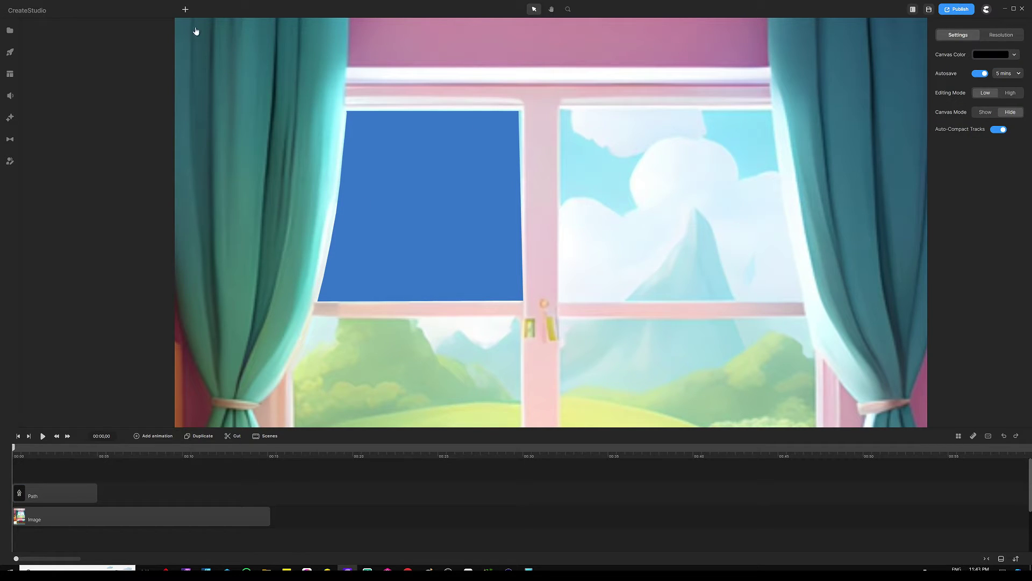
{"action": "left_click", "coordinate": [187, 10]}
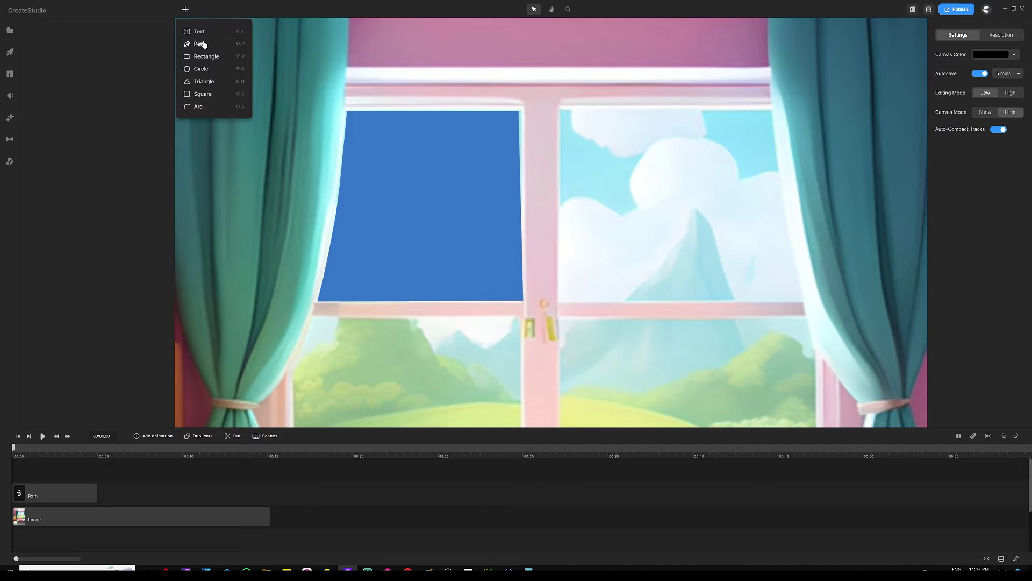
{"action": "left_click", "coordinate": [204, 43]}
{"action": "scroll", "coordinate": [575, 141], "scroll_direction": "up", "scroll_amount": 3}
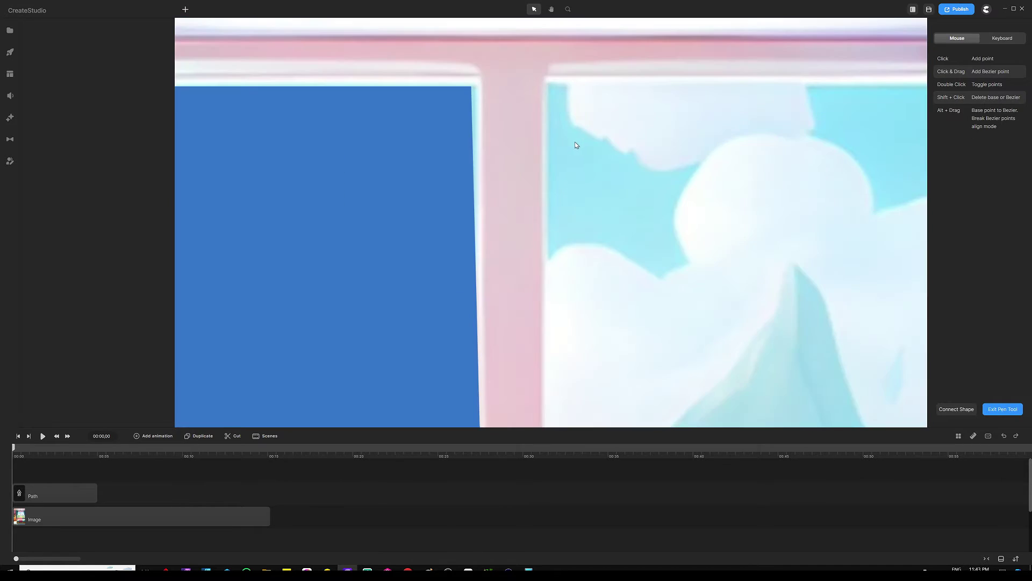
{"action": "scroll", "coordinate": [576, 141], "scroll_direction": "down", "scroll_amount": 3}
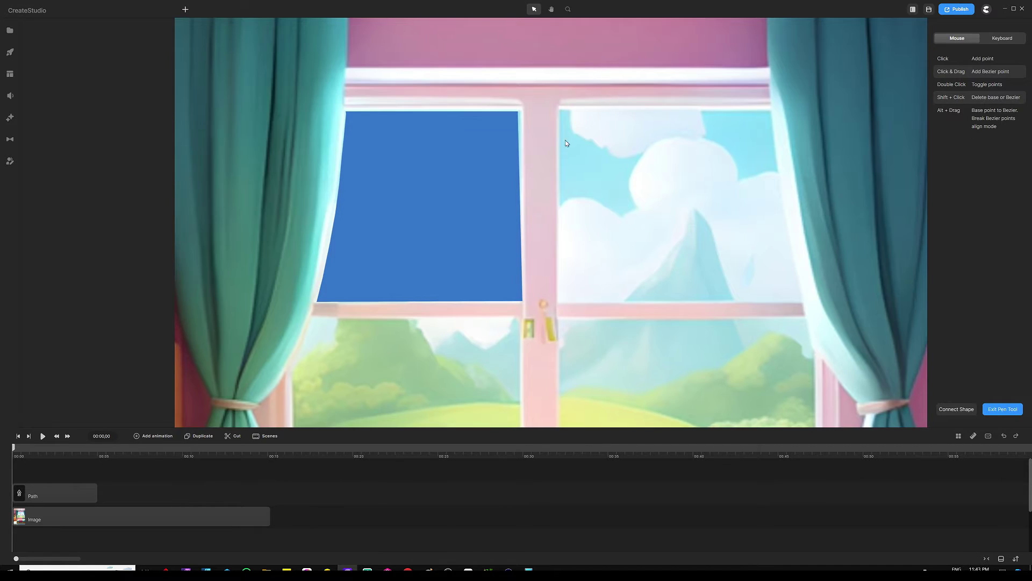
{"action": "left_click", "coordinate": [769, 112]}
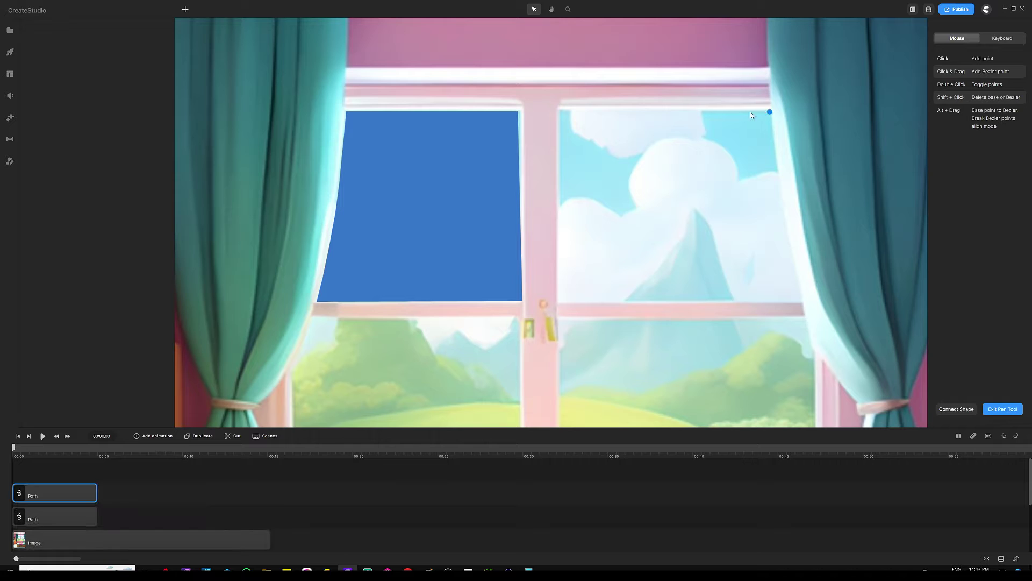
{"action": "left_click", "coordinate": [560, 111]}
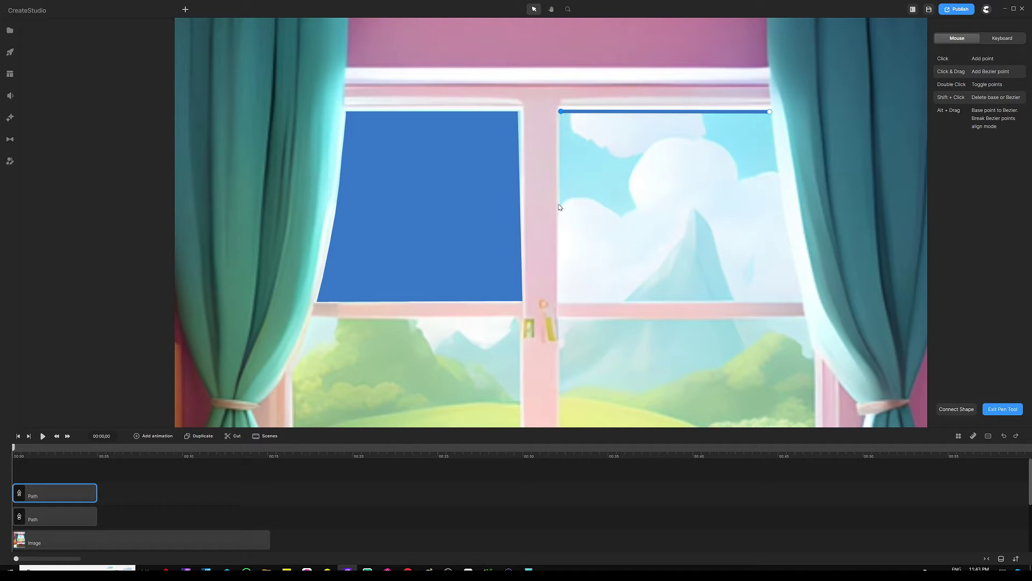
{"action": "left_click", "coordinate": [561, 303]}
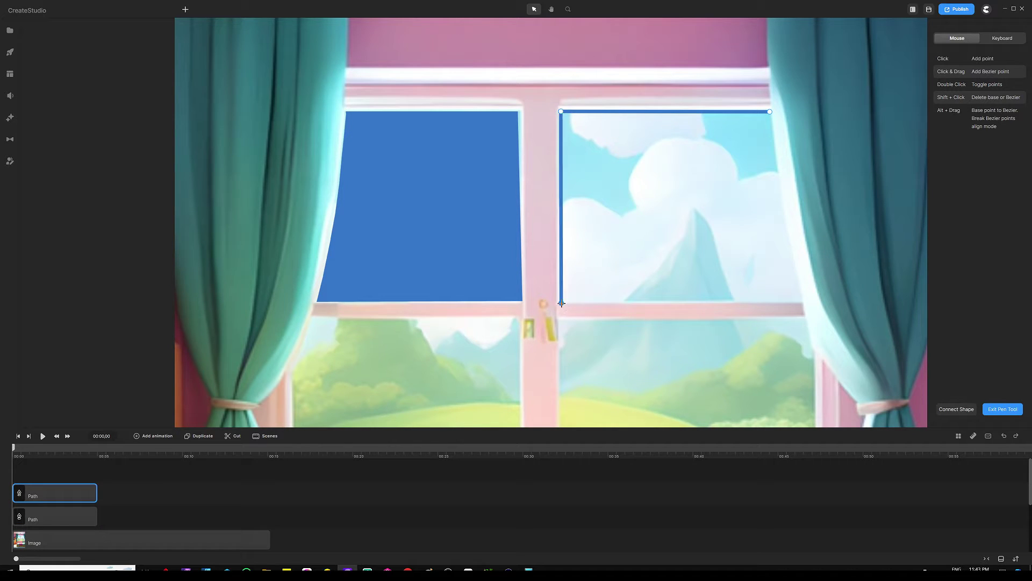
{"action": "left_click", "coordinate": [801, 300]}
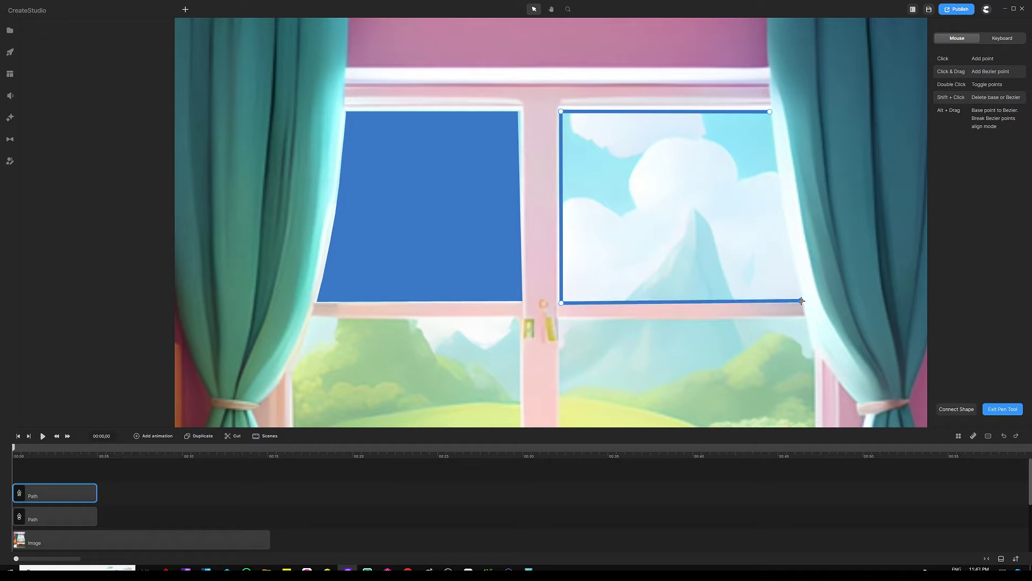
Step: Continue the upper-right pane outline up along the curtain edge to the starting corner, adjusting points to follow the curve
{"action": "scroll", "coordinate": [544, 258], "scroll_direction": "down", "scroll_amount": 3}
{"action": "scroll", "coordinate": [679, 242], "scroll_direction": "up", "scroll_amount": 5}
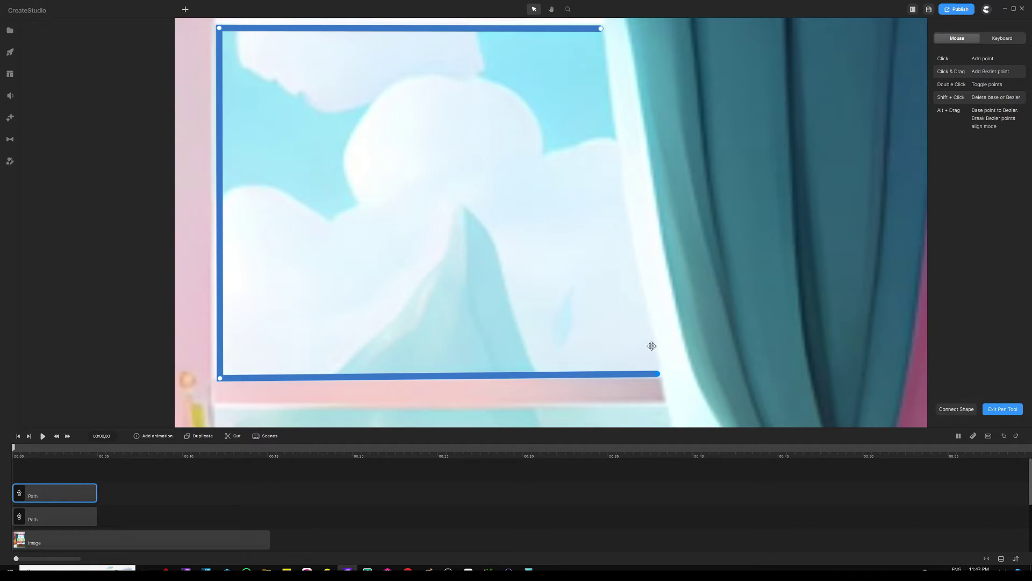
{"action": "left_click_drag", "start_coordinate": [653, 347], "coordinate": [645, 314]}
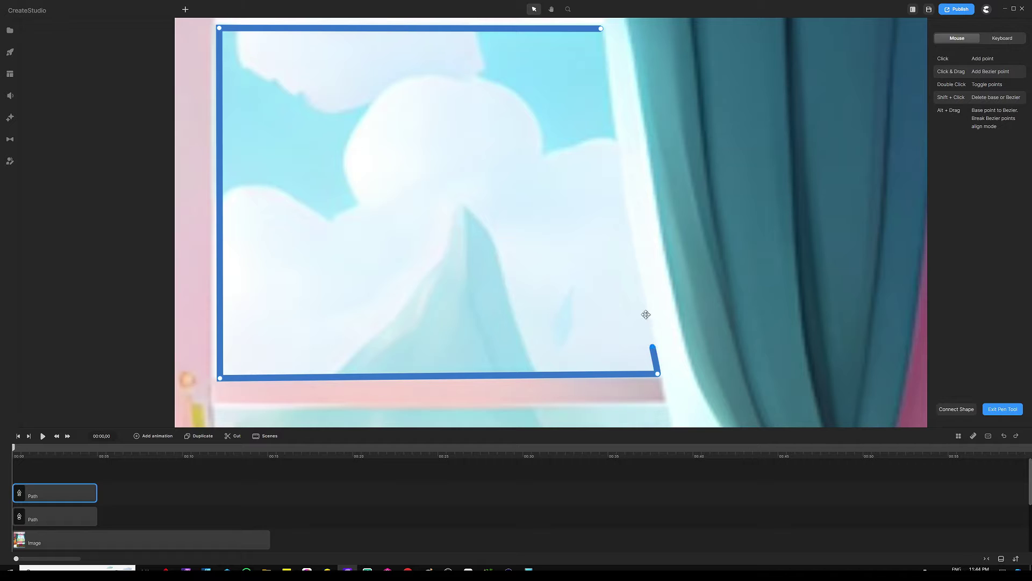
{"action": "left_click", "coordinate": [635, 277]}
{"action": "left_click", "coordinate": [628, 243]}
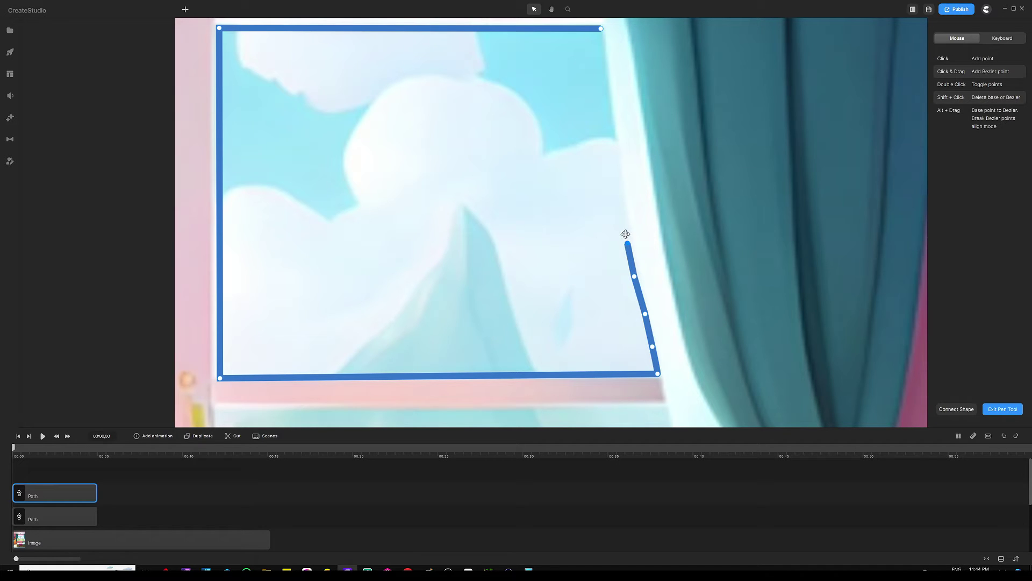
{"action": "left_click", "coordinate": [619, 200]}
{"action": "left_click", "coordinate": [615, 161]}
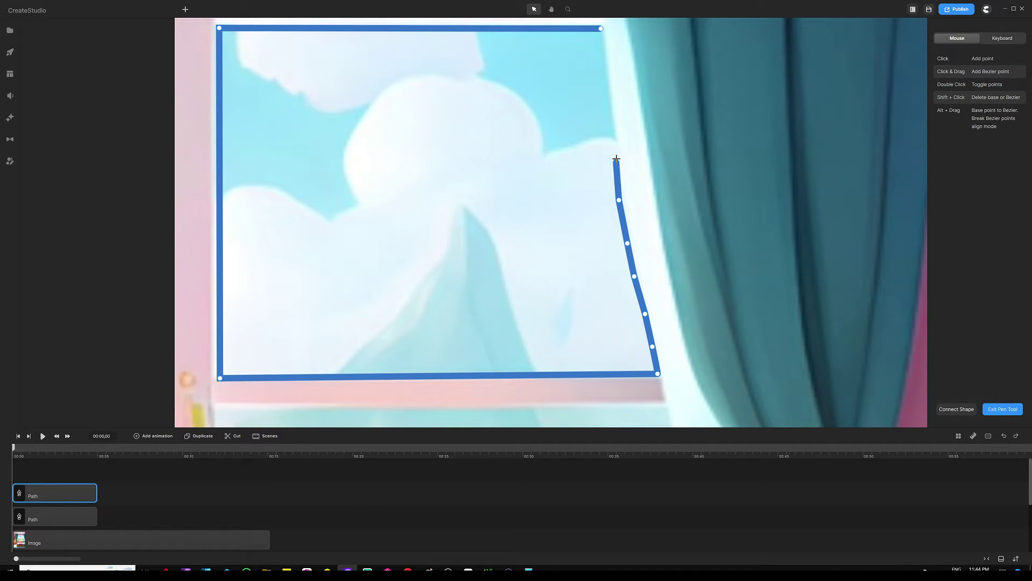
{"action": "left_click", "coordinate": [607, 102]}
{"action": "left_click", "coordinate": [603, 43]}
{"action": "left_click_drag", "start_coordinate": [606, 101], "coordinate": [610, 101]}
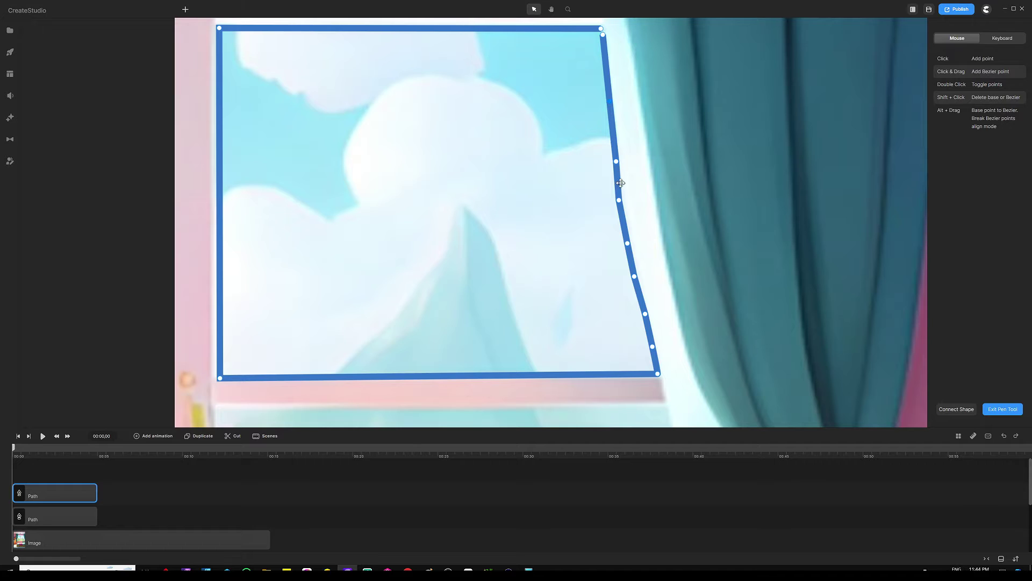
{"action": "left_click_drag", "start_coordinate": [620, 203], "coordinate": [621, 201]}
Step: Connect the upper-right pane outline into a closed shape, set its border width to 0 px and deselect it
{"action": "left_click", "coordinate": [955, 409]}
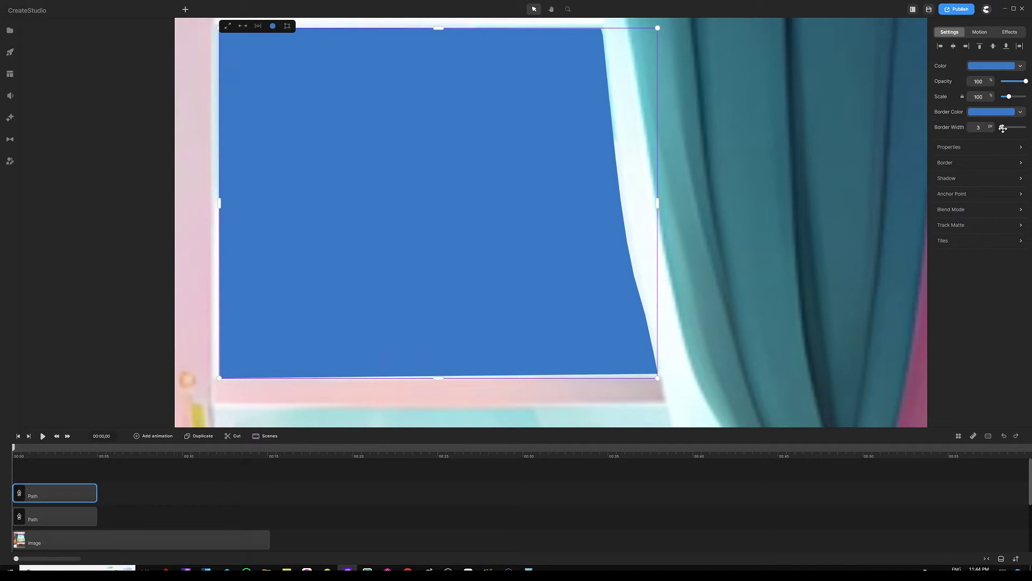
{"action": "key", "text": "ctrl+0"}
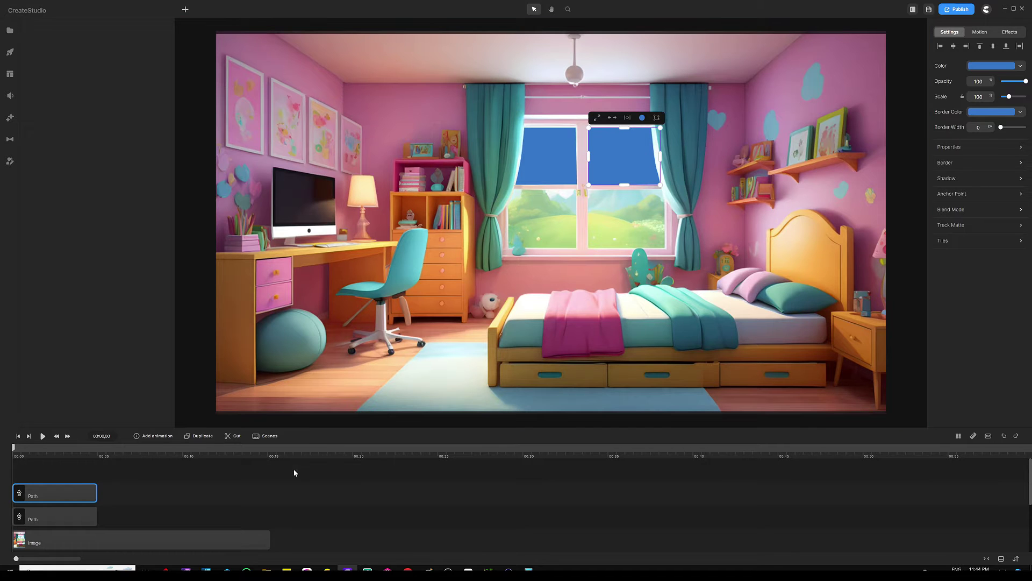
{"action": "left_click", "coordinate": [271, 491]}
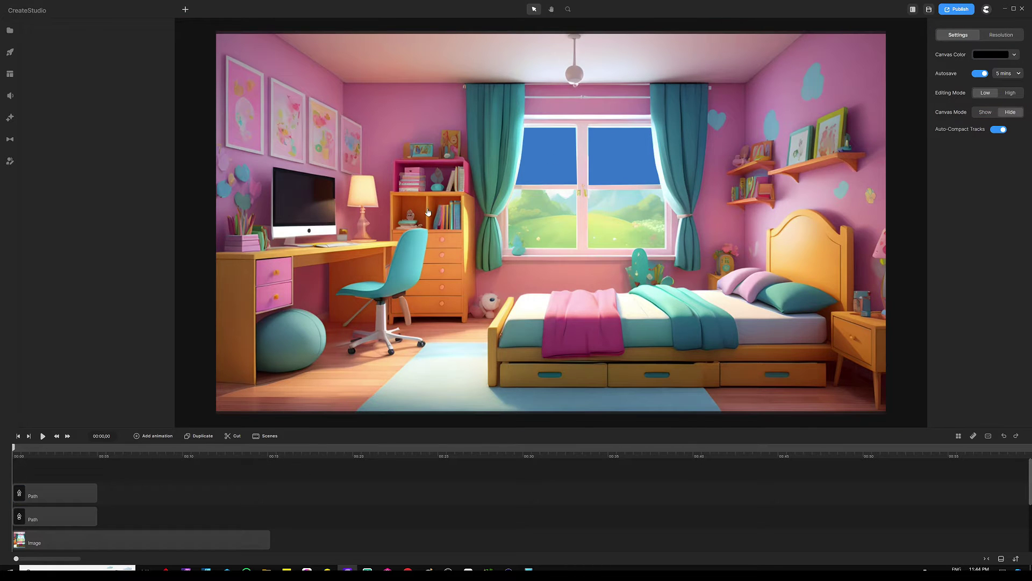
Step: With a new Pen tool path, outline the lower-left pane's top and right edges and its bottom edge as far as the teal plant
{"action": "left_click", "coordinate": [185, 11]}
{"action": "left_click", "coordinate": [194, 51]}
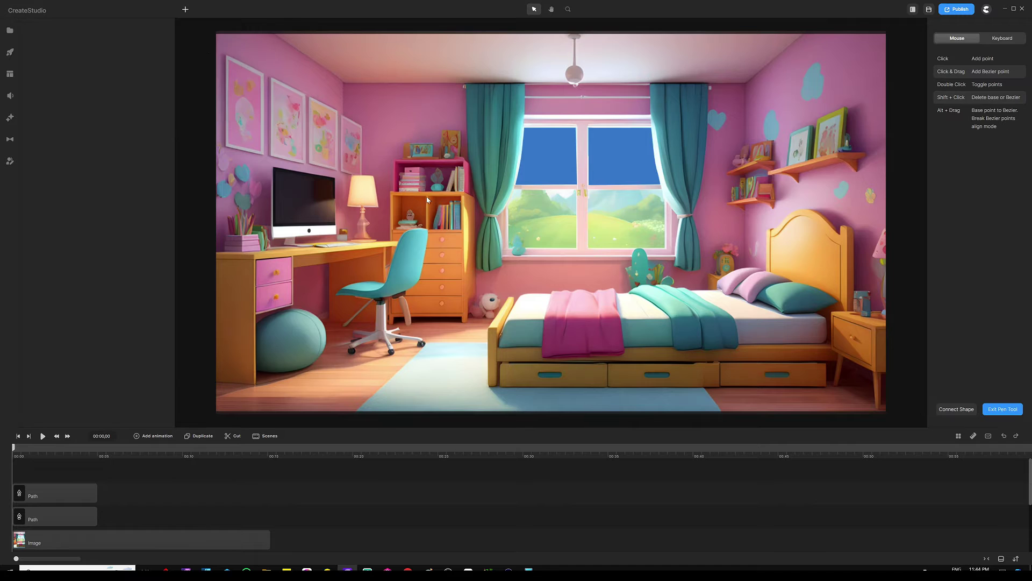
{"action": "scroll", "coordinate": [574, 226], "scroll_direction": "up", "scroll_amount": 3}
{"action": "scroll", "coordinate": [467, 208], "scroll_direction": "up", "scroll_amount": 3}
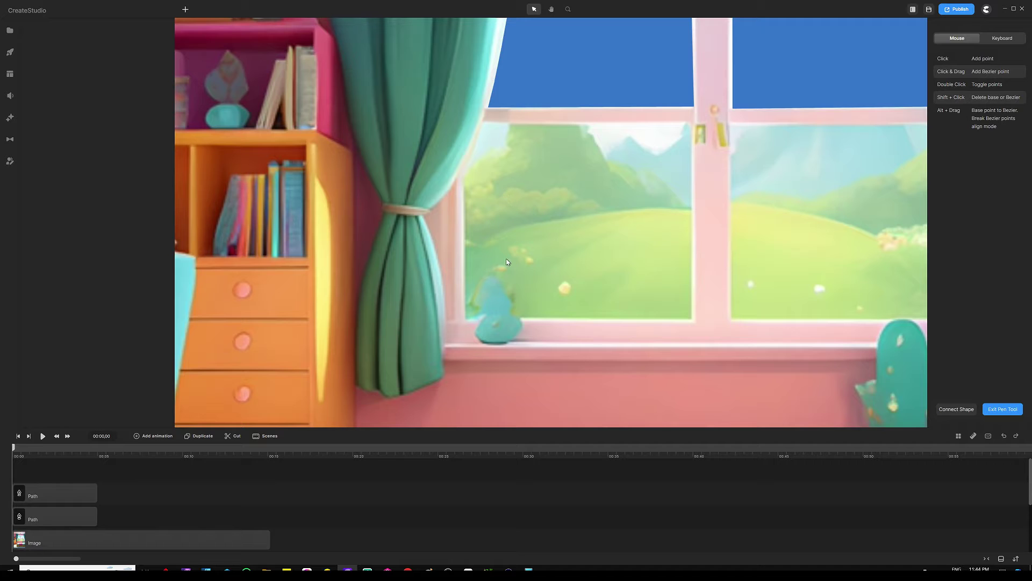
{"action": "scroll", "coordinate": [503, 271], "scroll_direction": "up", "scroll_amount": 3}
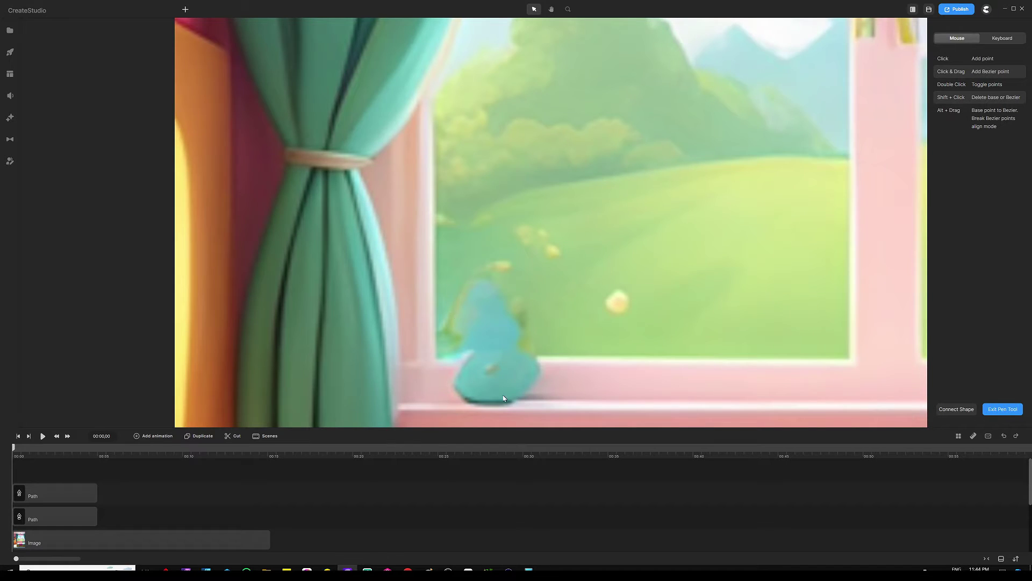
{"action": "scroll", "coordinate": [497, 344], "scroll_direction": "down", "scroll_amount": 3}
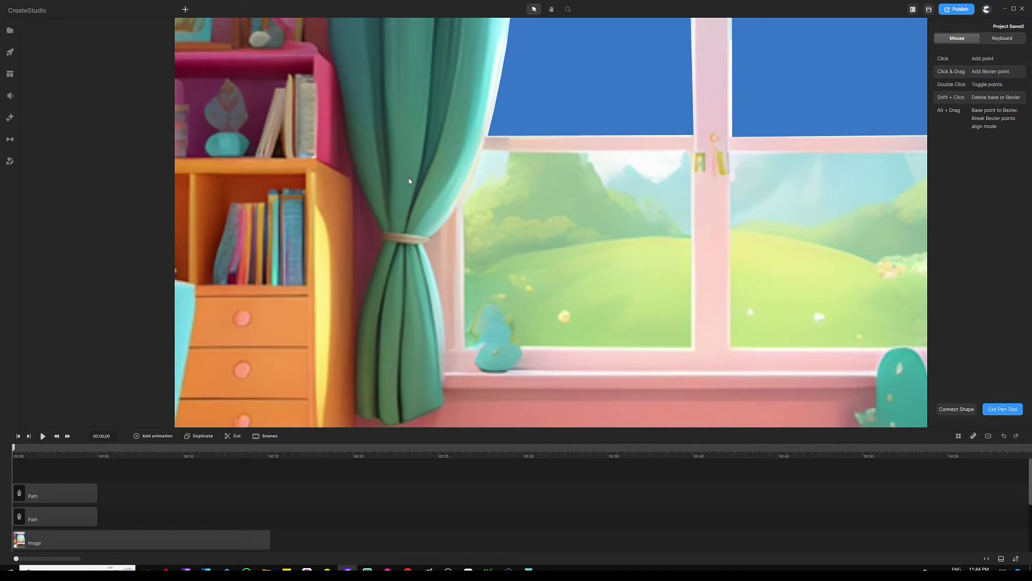
{"action": "scroll", "coordinate": [514, 172], "scroll_direction": "up", "scroll_amount": 3}
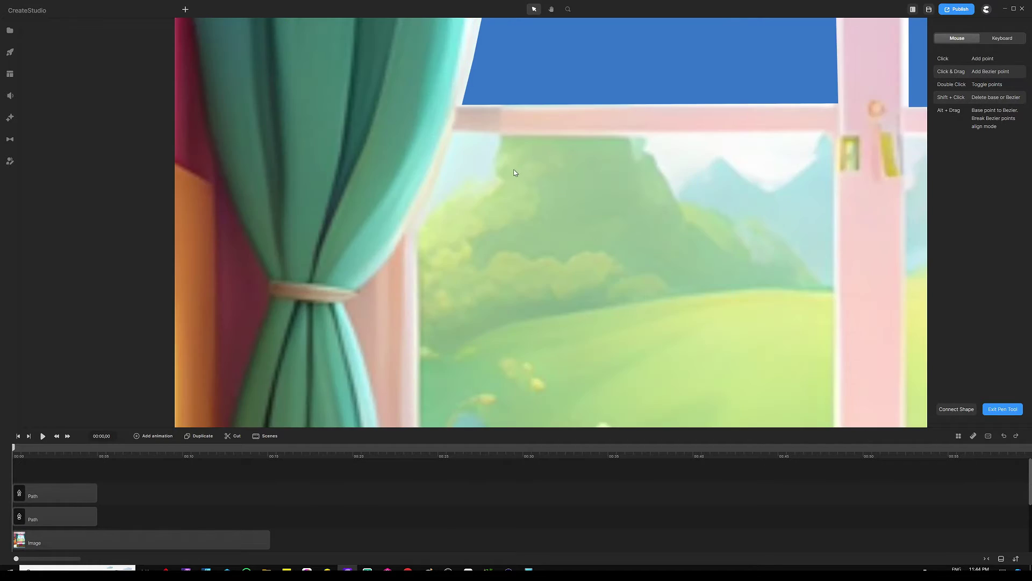
{"action": "scroll", "coordinate": [513, 171], "scroll_direction": "down", "scroll_amount": 3}
{"action": "left_click", "coordinate": [481, 149]}
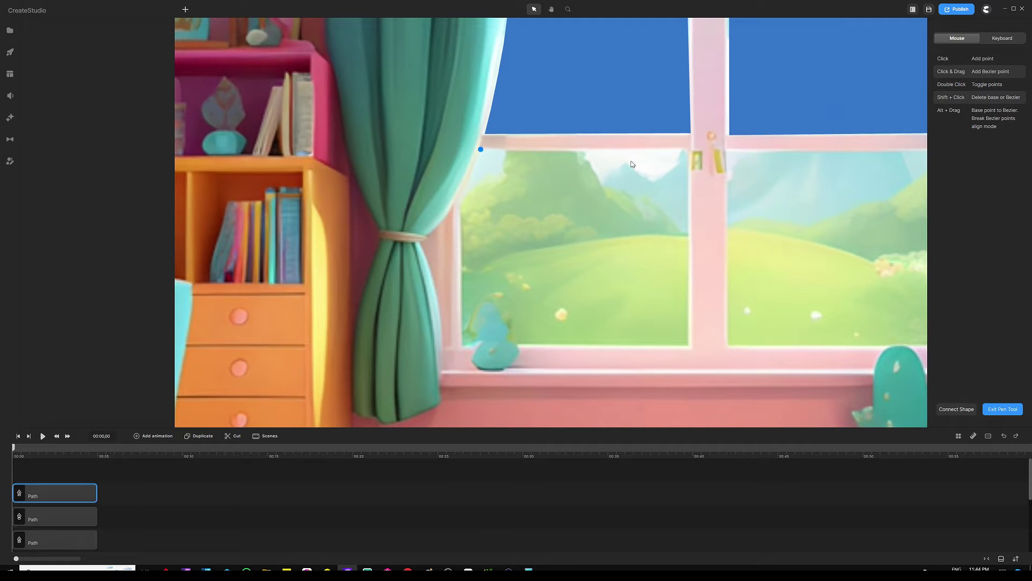
{"action": "left_click", "coordinate": [685, 150]}
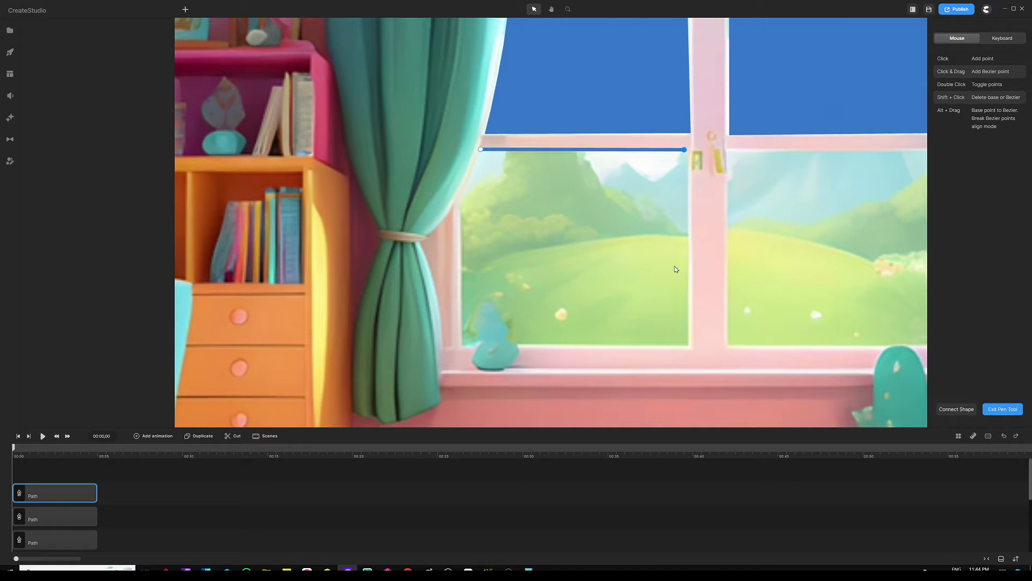
{"action": "left_click", "coordinate": [686, 346]}
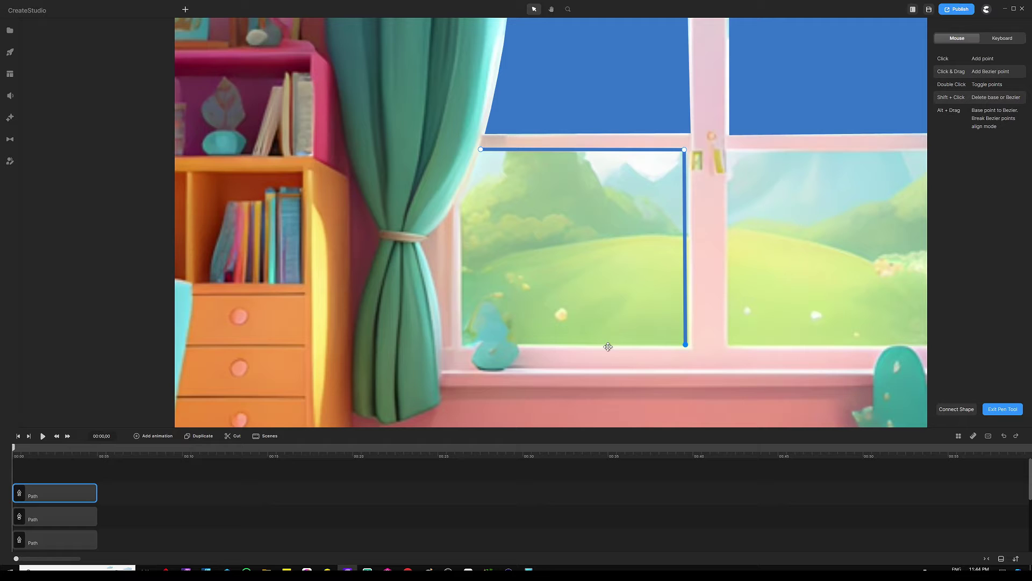
{"action": "left_click", "coordinate": [518, 344]}
Step: Continue the lower-left pane outline up the right side of the teal plant to its tip with closely spaced points
{"action": "scroll", "coordinate": [517, 332], "scroll_direction": "down", "scroll_amount": 3}
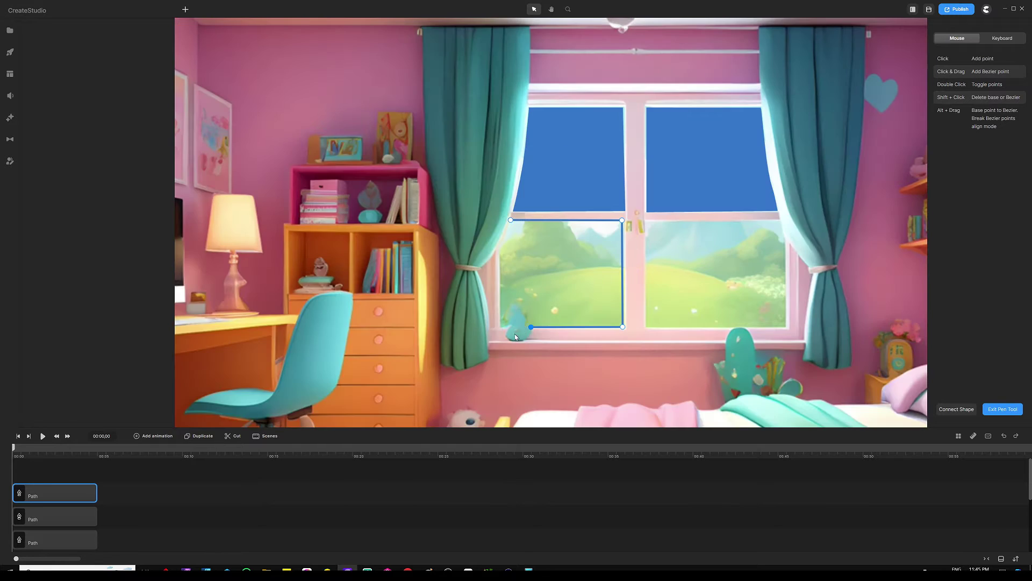
{"action": "scroll", "coordinate": [515, 333], "scroll_direction": "up", "scroll_amount": 5}
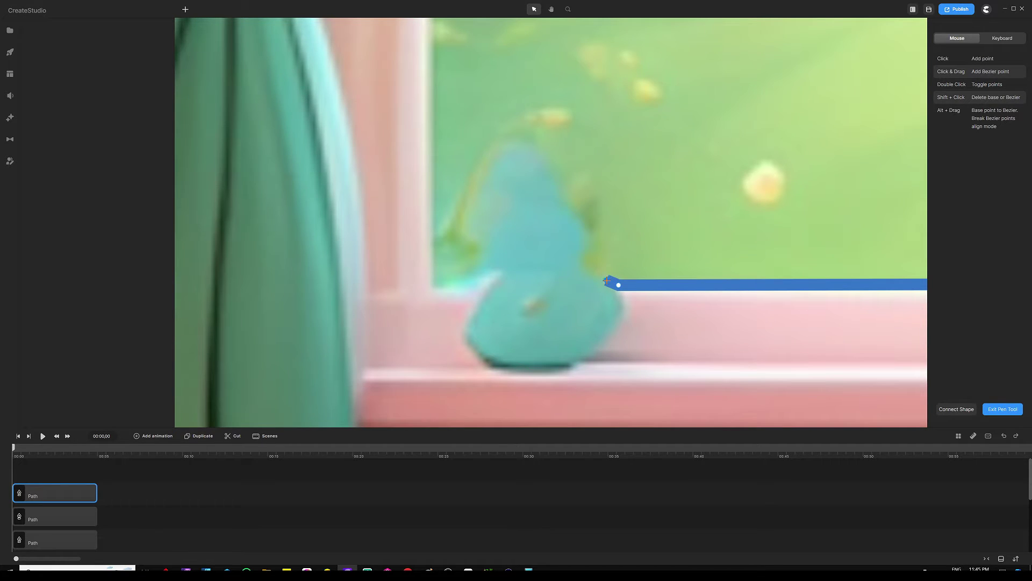
{"action": "left_click", "coordinate": [607, 280]}
{"action": "left_click", "coordinate": [586, 256]}
{"action": "left_click", "coordinate": [596, 249]}
{"action": "left_click", "coordinate": [596, 240]}
{"action": "left_click", "coordinate": [587, 222]}
{"action": "left_click", "coordinate": [574, 210]}
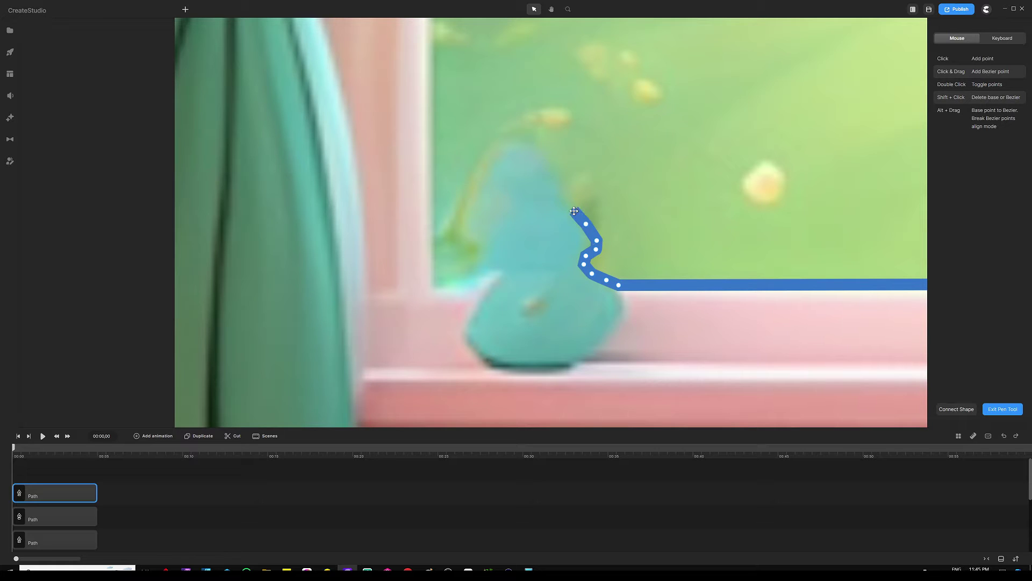
{"action": "left_click", "coordinate": [565, 199]}
{"action": "left_click", "coordinate": [564, 181]}
{"action": "left_click", "coordinate": [550, 164]}
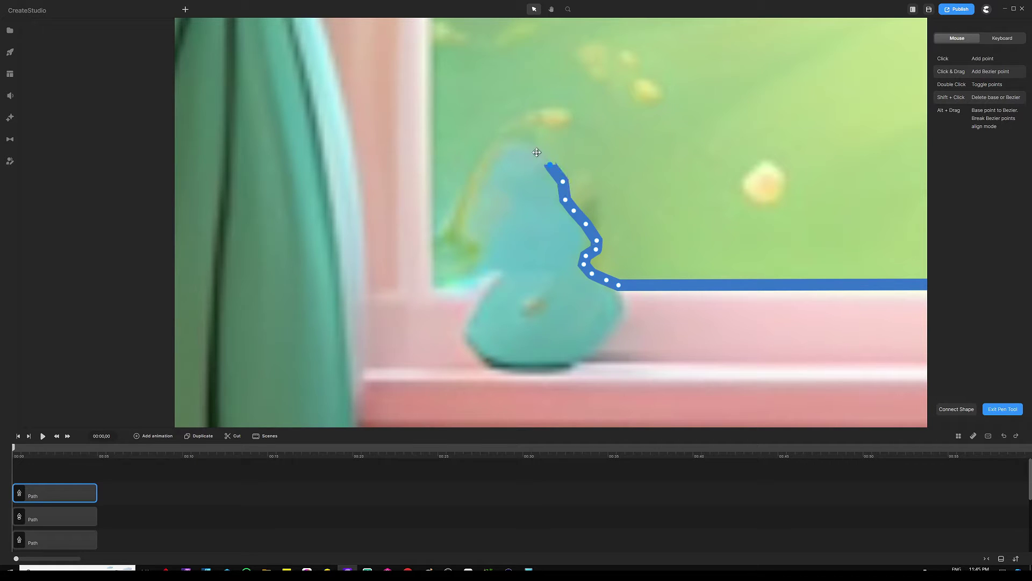
{"action": "left_click", "coordinate": [536, 152]}
{"action": "left_click", "coordinate": [515, 147]}
Step: Trace down the left side of the teal plant and on to the pane's lower-left corner
{"action": "left_click", "coordinate": [495, 170]}
{"action": "left_click", "coordinate": [471, 229]}
{"action": "left_click", "coordinate": [477, 244]}
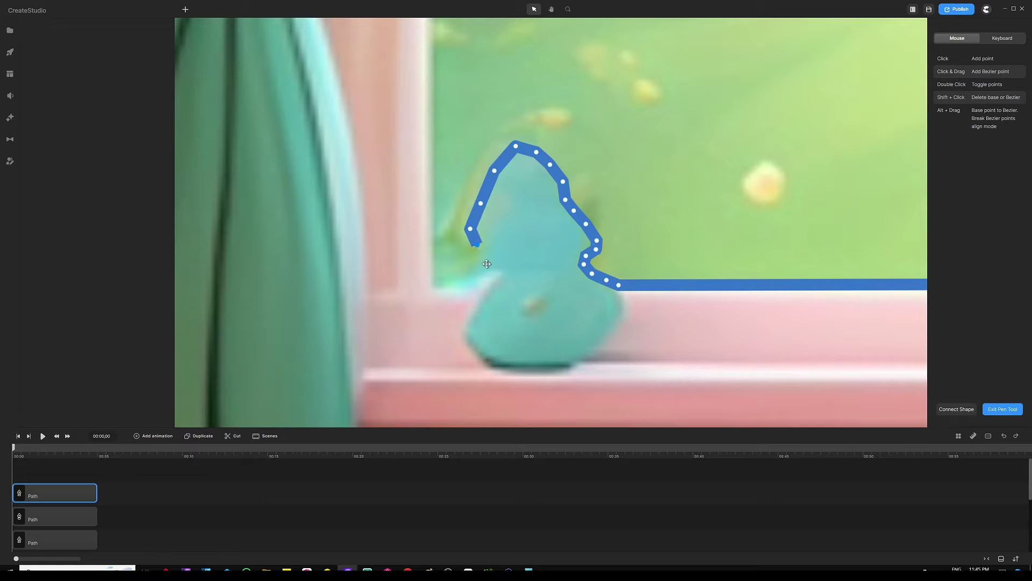
{"action": "left_click", "coordinate": [484, 263]}
{"action": "left_click", "coordinate": [494, 275]}
{"action": "left_click", "coordinate": [481, 288]}
{"action": "left_click", "coordinate": [469, 290]}
{"action": "left_click", "coordinate": [439, 286]}
Step: Continue the outline up the pane's left edge and along the curved curtain edge to the starting corner
{"action": "scroll", "coordinate": [461, 294], "scroll_direction": "down", "scroll_amount": 5}
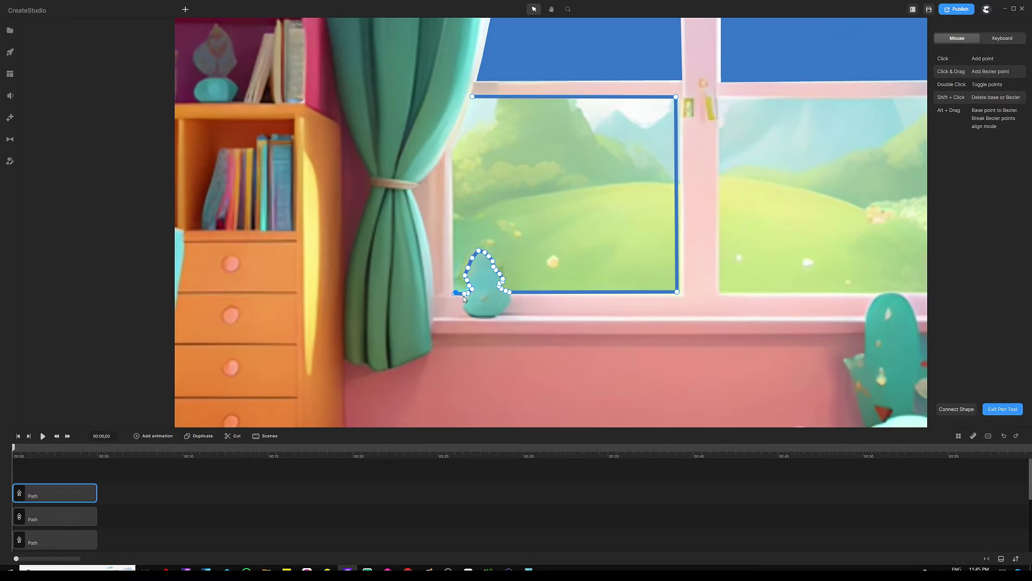
{"action": "scroll", "coordinate": [437, 214], "scroll_direction": "up", "scroll_amount": 2}
{"action": "left_click", "coordinate": [466, 96]}
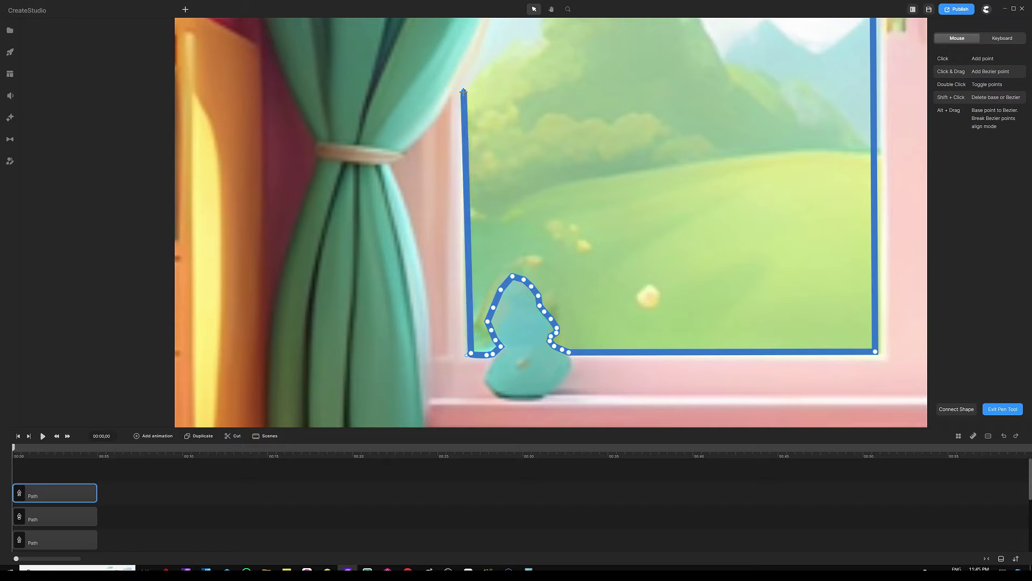
{"action": "scroll", "coordinate": [465, 96], "scroll_direction": "down", "scroll_amount": 4}
{"action": "scroll", "coordinate": [486, 123], "scroll_direction": "up", "scroll_amount": 6}
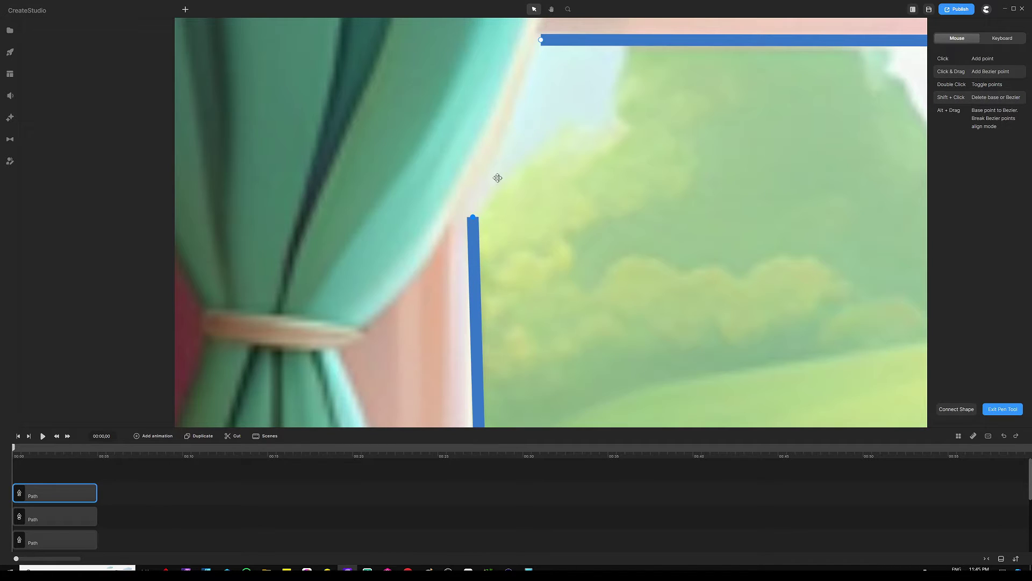
{"action": "left_click", "coordinate": [495, 170]}
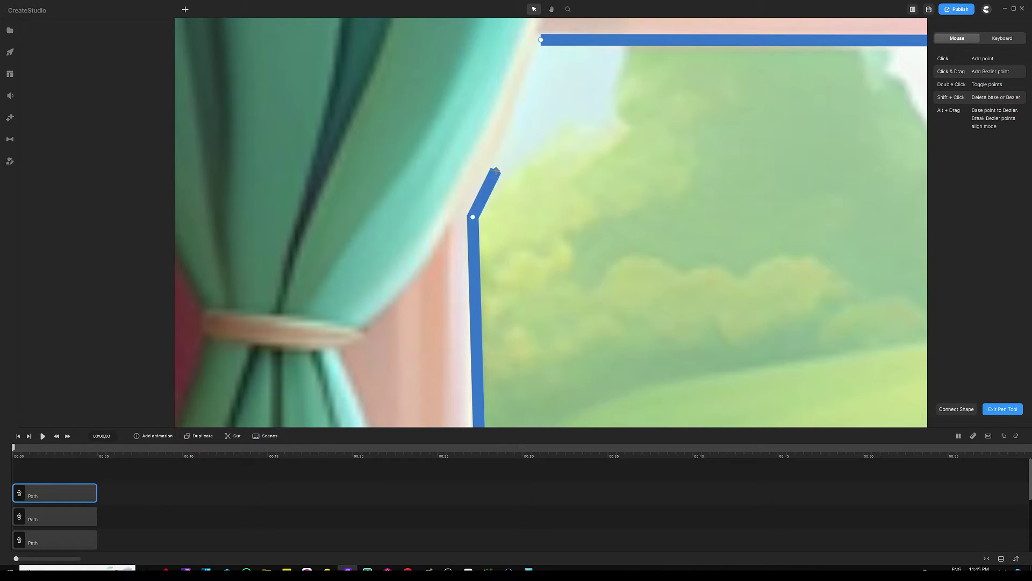
{"action": "left_click", "coordinate": [508, 134]}
{"action": "left_click", "coordinate": [523, 106]}
{"action": "left_click", "coordinate": [534, 70]}
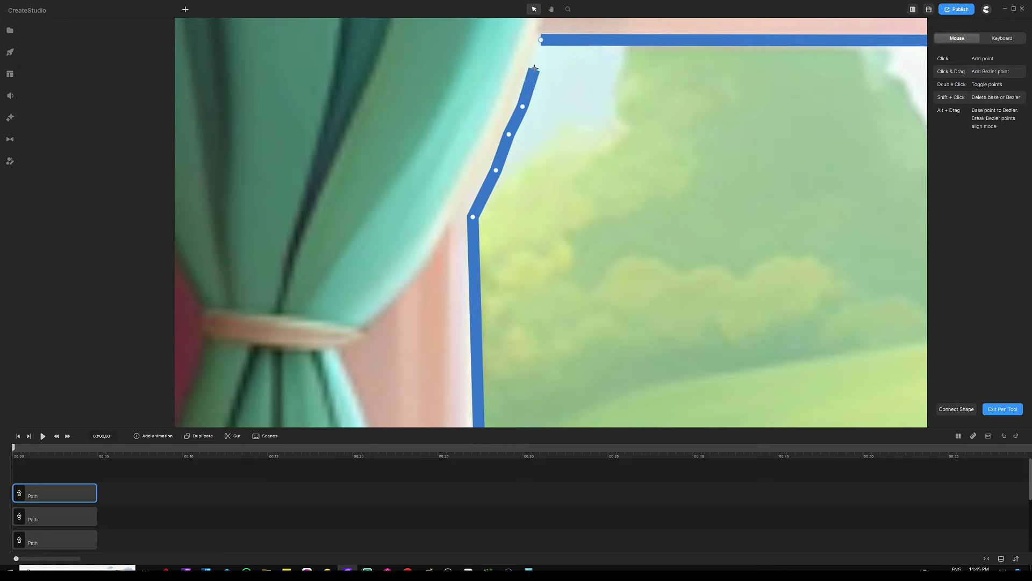
{"action": "left_click", "coordinate": [538, 49]}
{"action": "left_click_drag", "start_coordinate": [538, 50], "coordinate": [537, 44]}
{"action": "scroll", "coordinate": [516, 108], "scroll_direction": "down", "scroll_amount": 5}
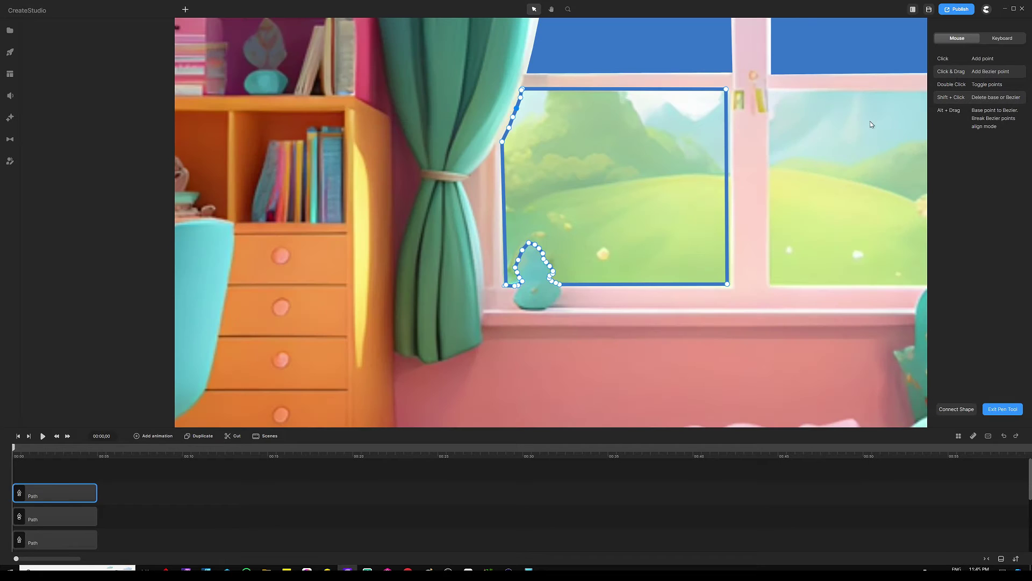
Step: Connect the lower-left pane outline into a filled shape and remove its border
{"action": "left_click", "coordinate": [957, 409]}
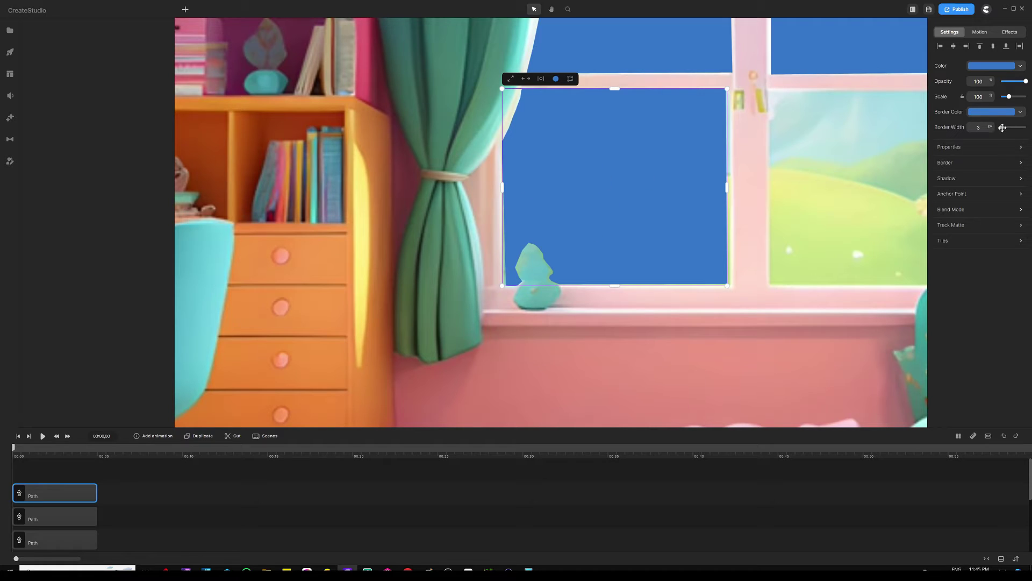
{"action": "left_click_drag", "start_coordinate": [1002, 127], "coordinate": [991, 128]}
{"action": "left_click", "coordinate": [306, 478]}
{"action": "key", "text": "ctrl+0"}
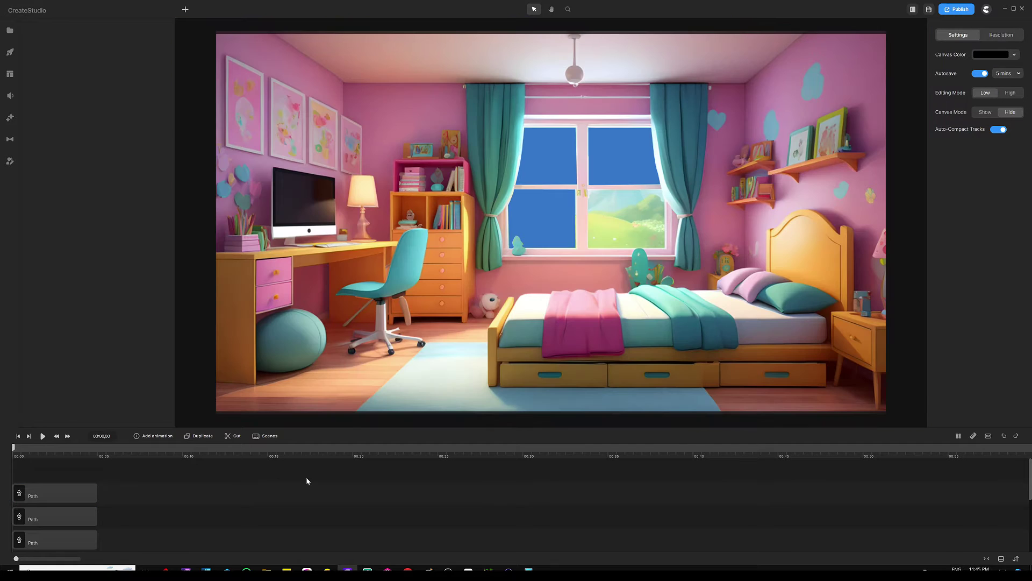
Step: With a new Pen tool path, outline the lower-right pane's top, left and bottom edges and its right edge up to the curtain
{"action": "left_click", "coordinate": [186, 9]}
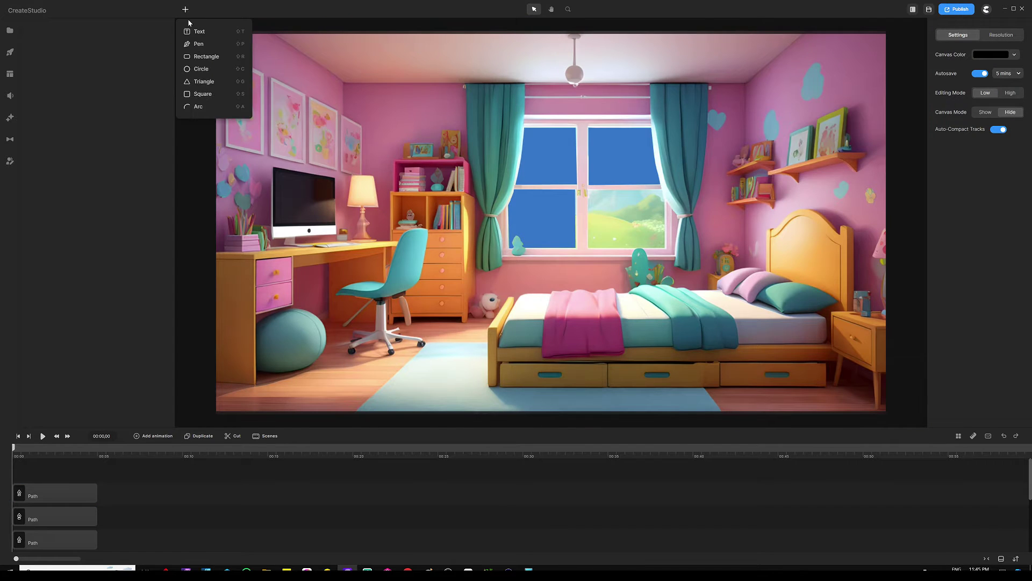
{"action": "left_click", "coordinate": [199, 44]}
{"action": "scroll", "coordinate": [599, 246], "scroll_direction": "up", "scroll_amount": 3}
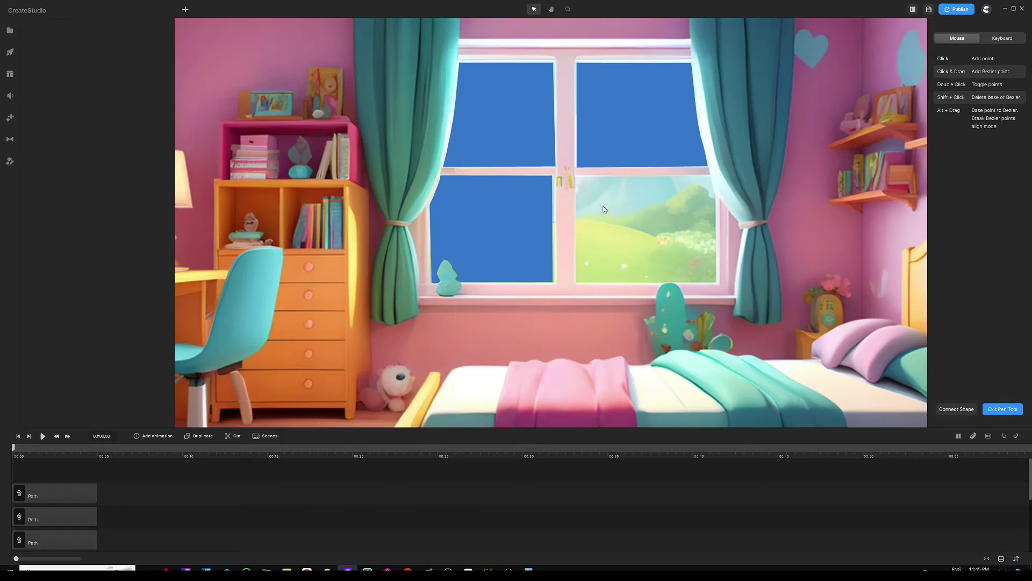
{"action": "scroll", "coordinate": [565, 231], "scroll_direction": "down", "scroll_amount": 3}
{"action": "scroll", "coordinate": [538, 216], "scroll_direction": "up", "scroll_amount": 3}
{"action": "scroll", "coordinate": [541, 209], "scroll_direction": "up", "scroll_amount": 2}
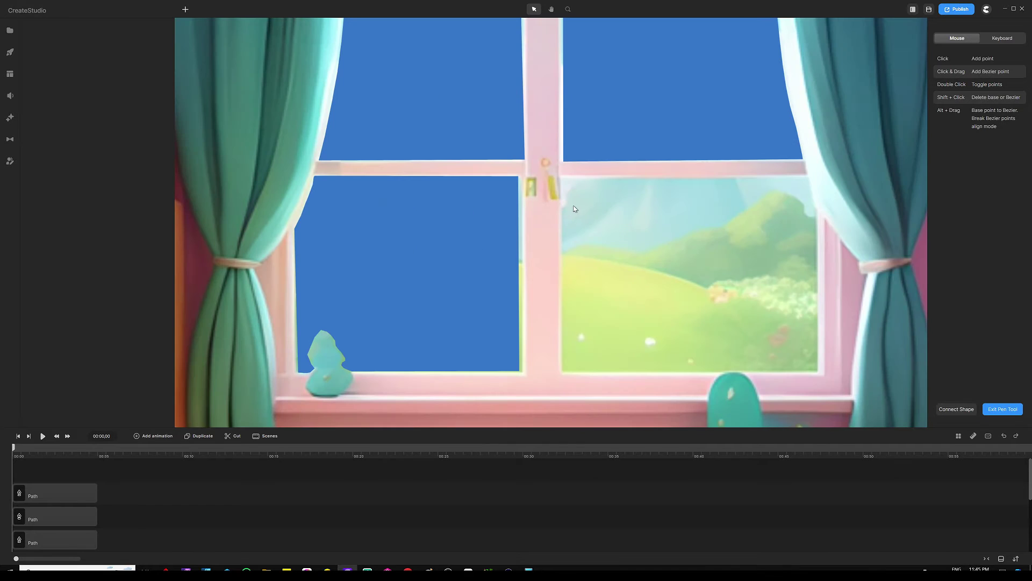
{"action": "left_click", "coordinate": [807, 177]}
{"action": "left_click", "coordinate": [561, 176]}
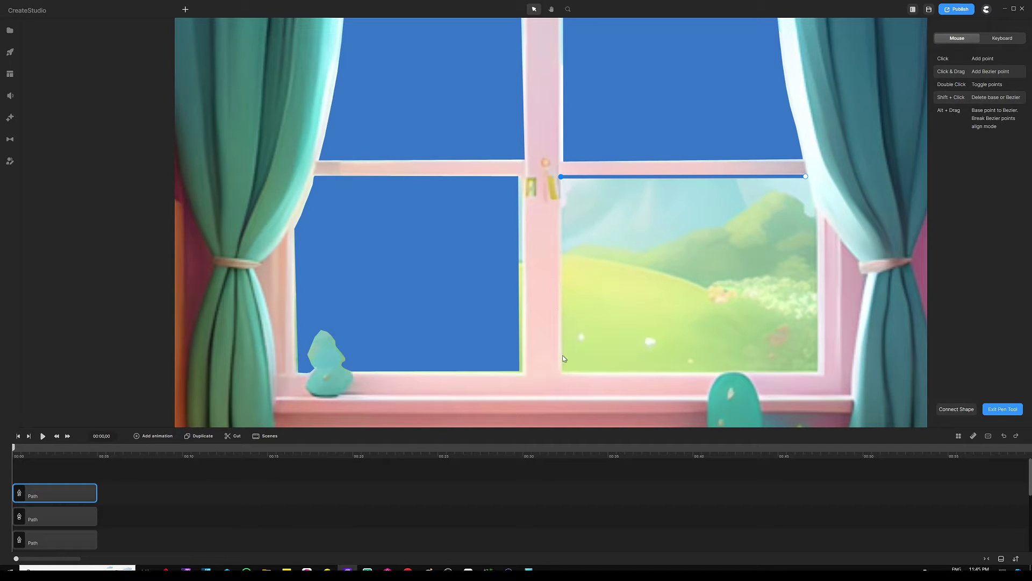
{"action": "left_click", "coordinate": [563, 372]}
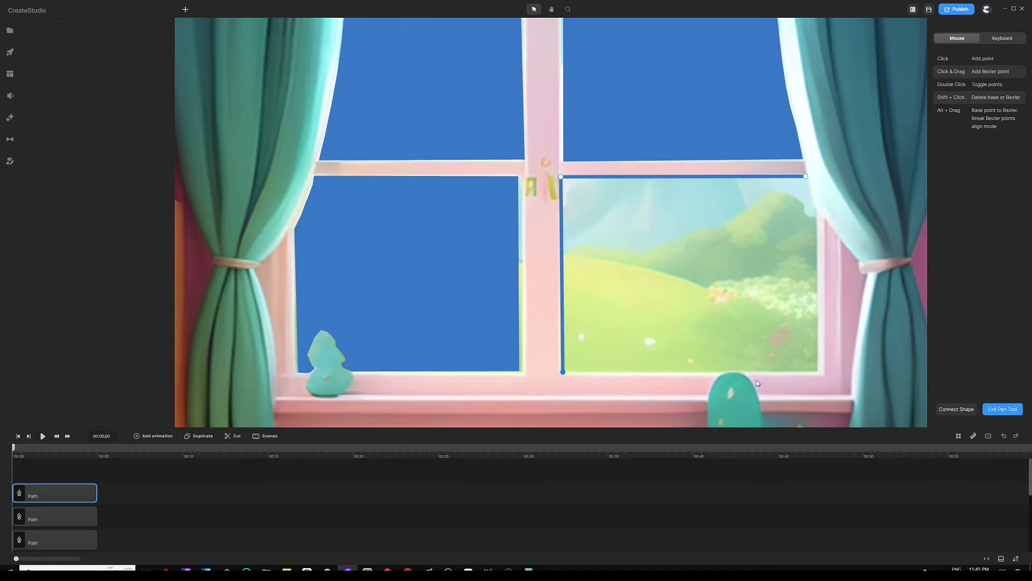
{"action": "left_click", "coordinate": [817, 370]}
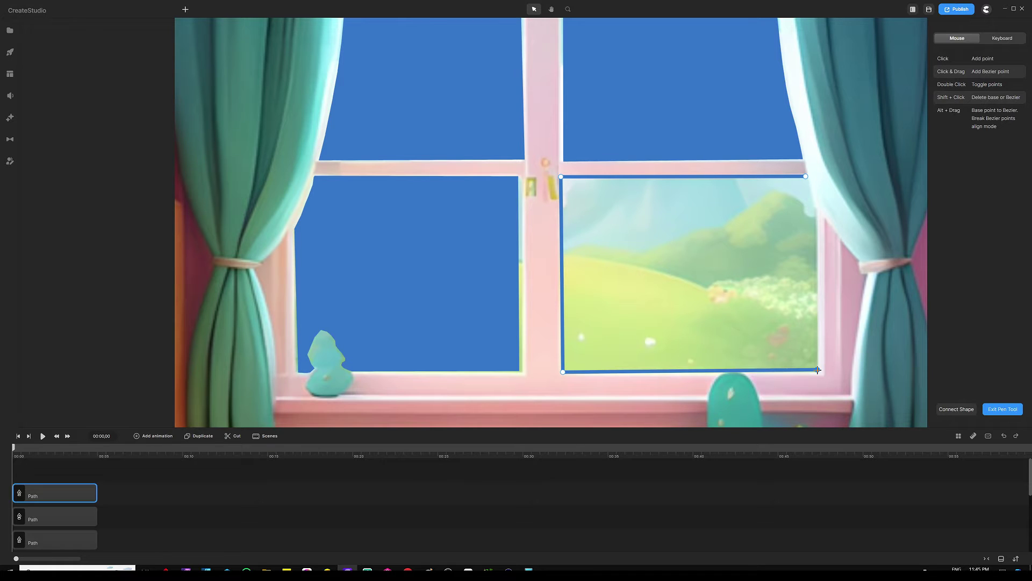
{"action": "left_click", "coordinate": [815, 215]}
Step: Continue the lower-right pane outline along the curtain edge to the starting corner with closely spaced points
{"action": "scroll", "coordinate": [570, 226], "scroll_direction": "down", "scroll_amount": 3}
{"action": "scroll", "coordinate": [655, 223], "scroll_direction": "up", "scroll_amount": 6}
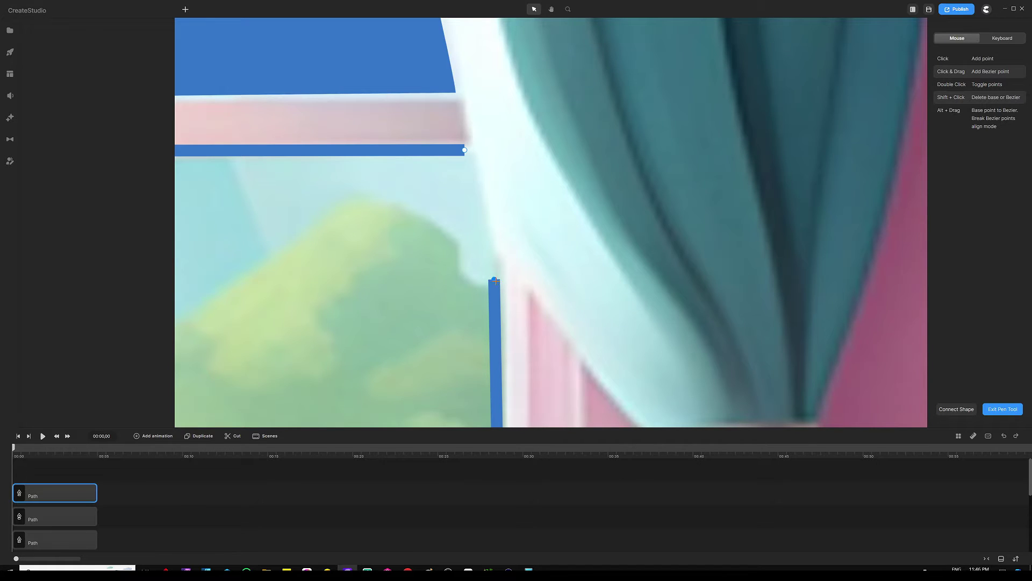
{"action": "left_click", "coordinate": [491, 260]}
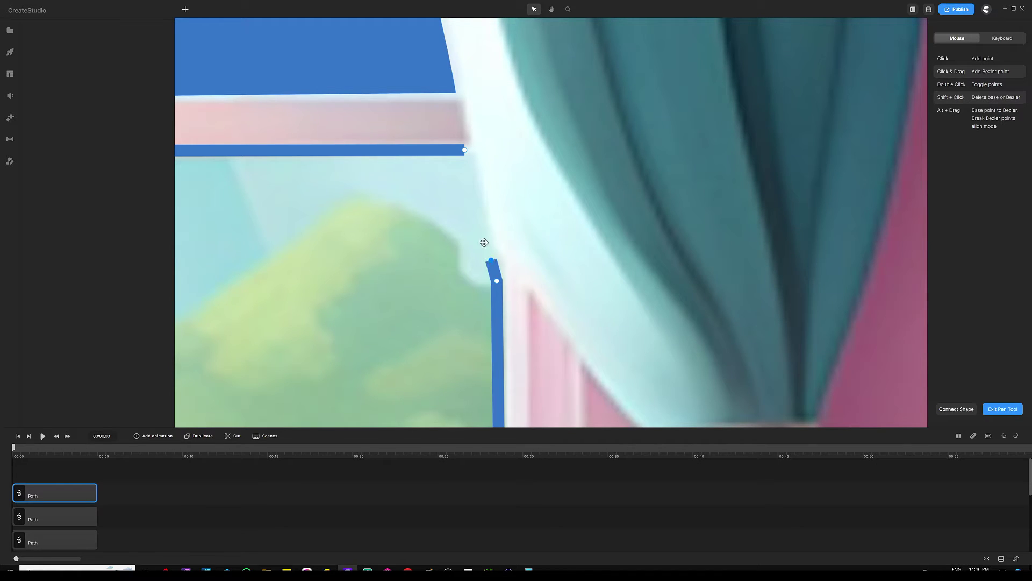
{"action": "left_click", "coordinate": [484, 238]}
{"action": "left_click", "coordinate": [473, 204]}
{"action": "left_click", "coordinate": [471, 169]}
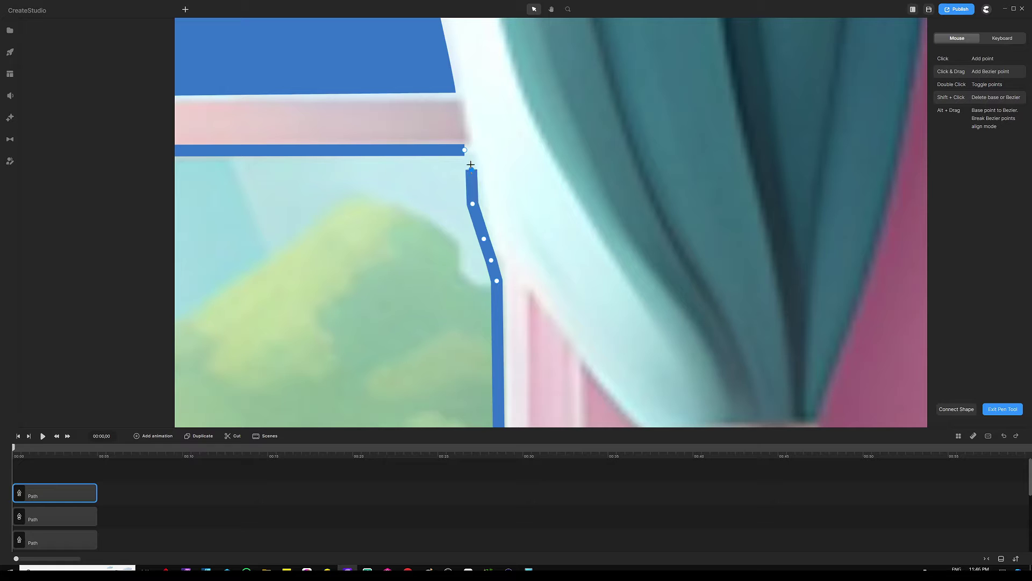
{"action": "left_click", "coordinate": [466, 152]}
Step: Adjust the path points beside the right curtain so the outline follows its edge and meets the starting corner
{"action": "left_click_drag", "start_coordinate": [474, 204], "coordinate": [478, 204]}
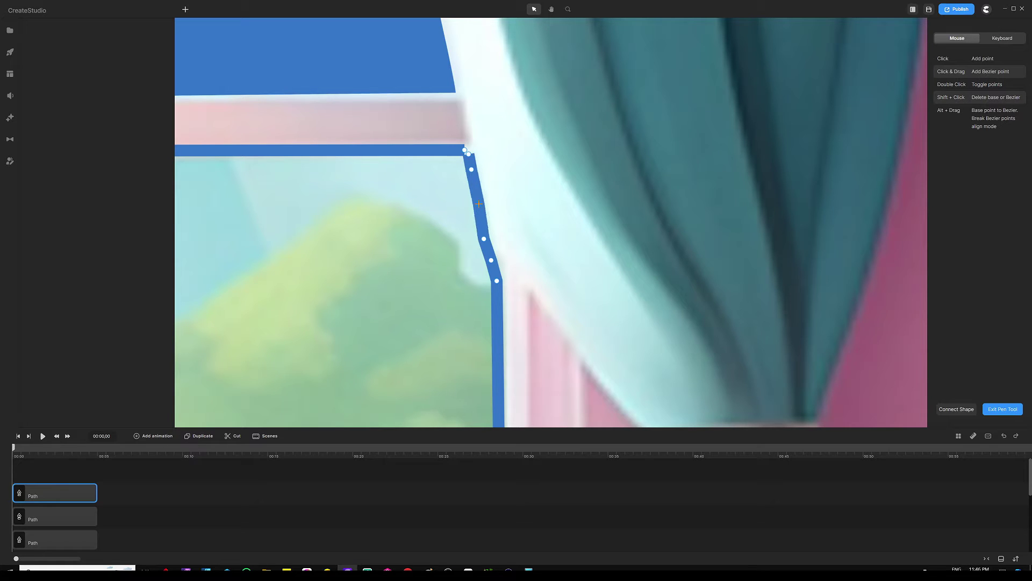
{"action": "left_click", "coordinate": [485, 239], "text": "shift"}
{"action": "left_click_drag", "start_coordinate": [469, 154], "coordinate": [467, 152]}
{"action": "scroll", "coordinate": [500, 167], "scroll_direction": "down", "scroll_amount": 3}
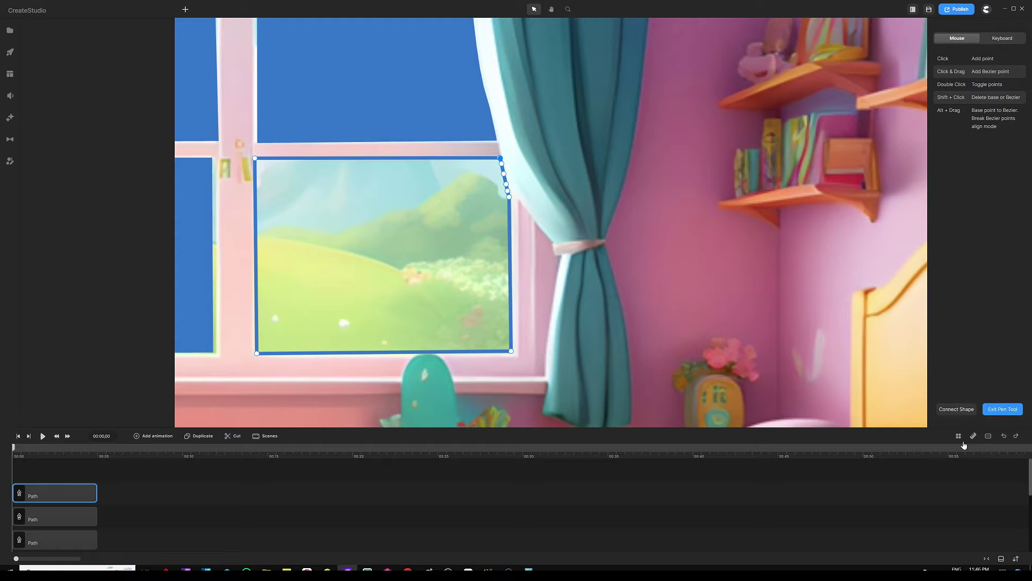
Step: Connect the lower-right pane outline into a filled shape and set its border width to 0
{"action": "left_click", "coordinate": [958, 410]}
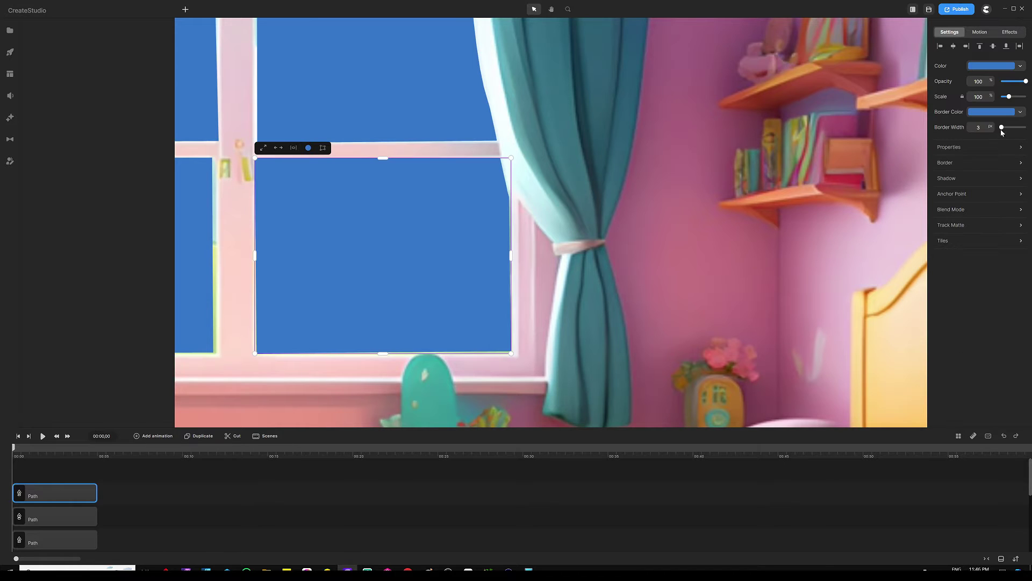
{"action": "left_click_drag", "start_coordinate": [1003, 127], "coordinate": [995, 128]}
{"action": "key", "text": "ctrl+0"}
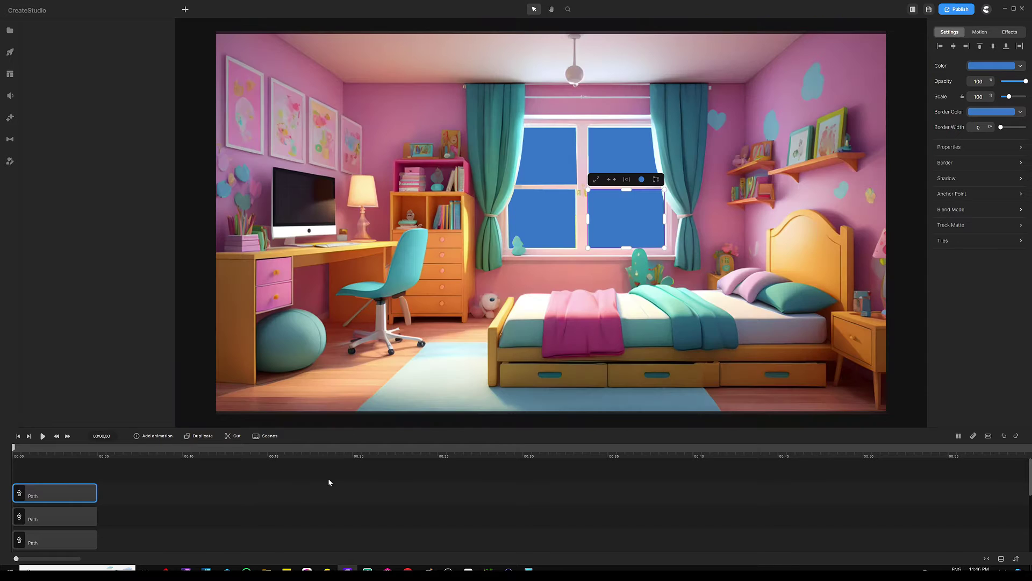
{"action": "left_click", "coordinate": [304, 484]}
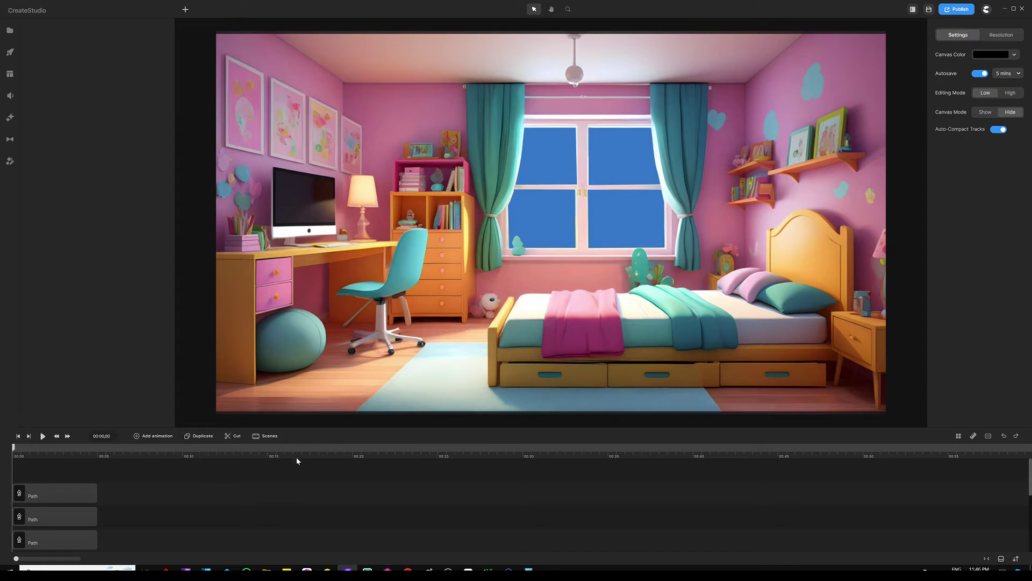
Step: Select all four window path layers in an enlarged timeline and extend them to the background image's length
{"action": "left_click_drag", "start_coordinate": [336, 428], "coordinate": [336, 360]}
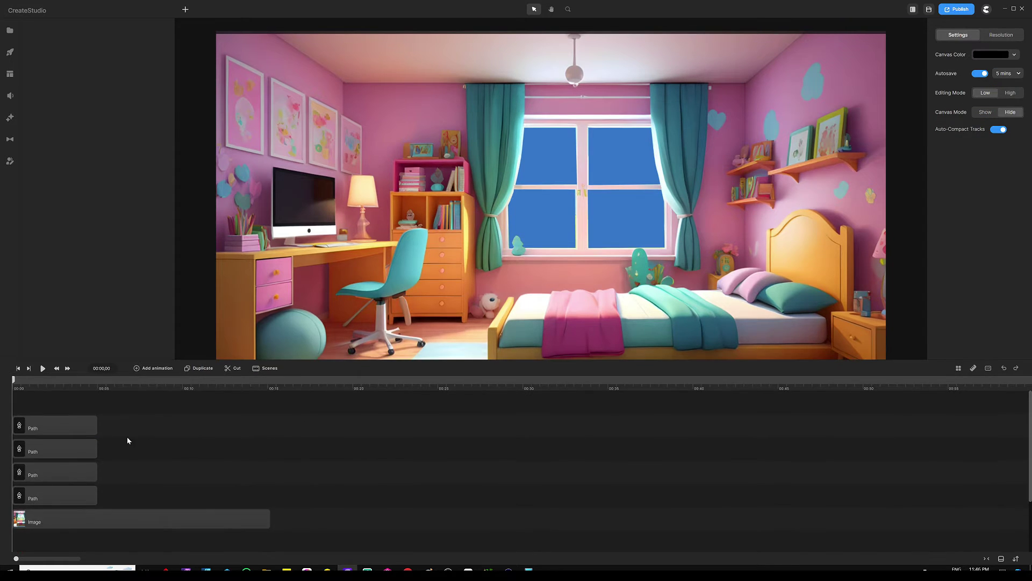
{"action": "left_click", "coordinate": [85, 430]}
{"action": "left_click_drag", "start_coordinate": [85, 434], "coordinate": [45, 504]}
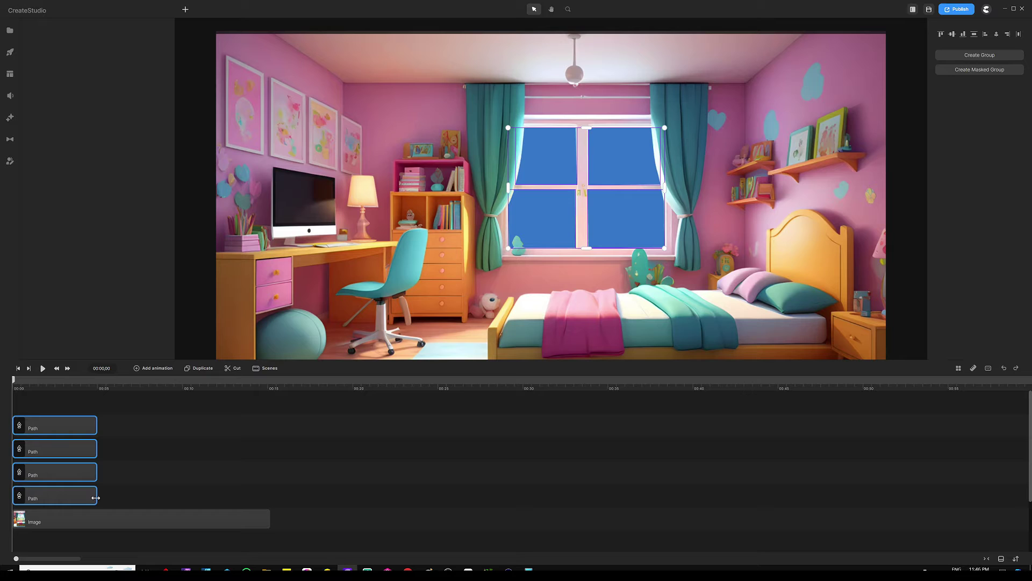
{"action": "left_click_drag", "start_coordinate": [97, 498], "coordinate": [268, 493]}
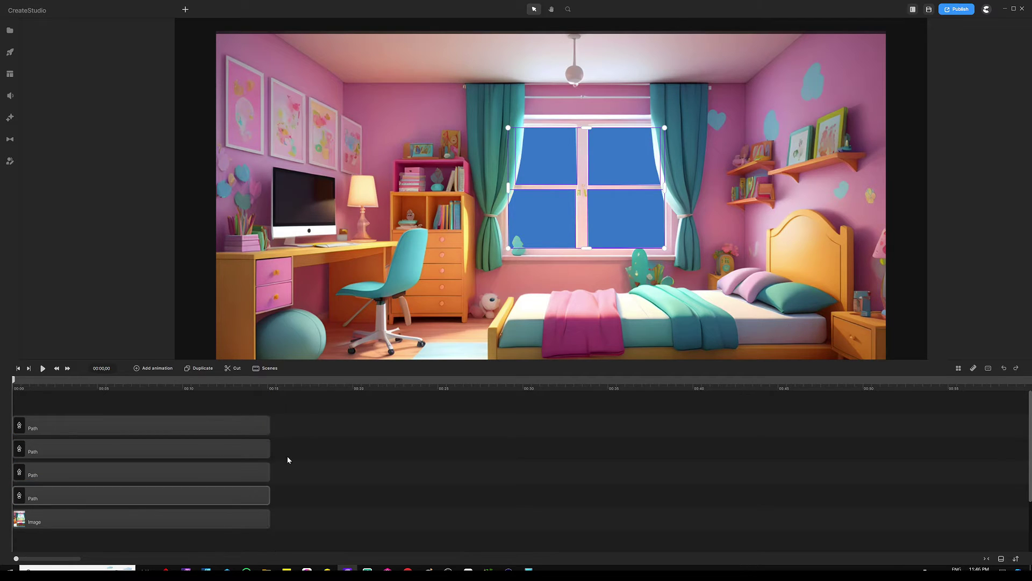
Step: Group the four window path layers and rename the group "Mask for Danny"
{"action": "left_click_drag", "start_coordinate": [296, 406], "coordinate": [182, 495]}
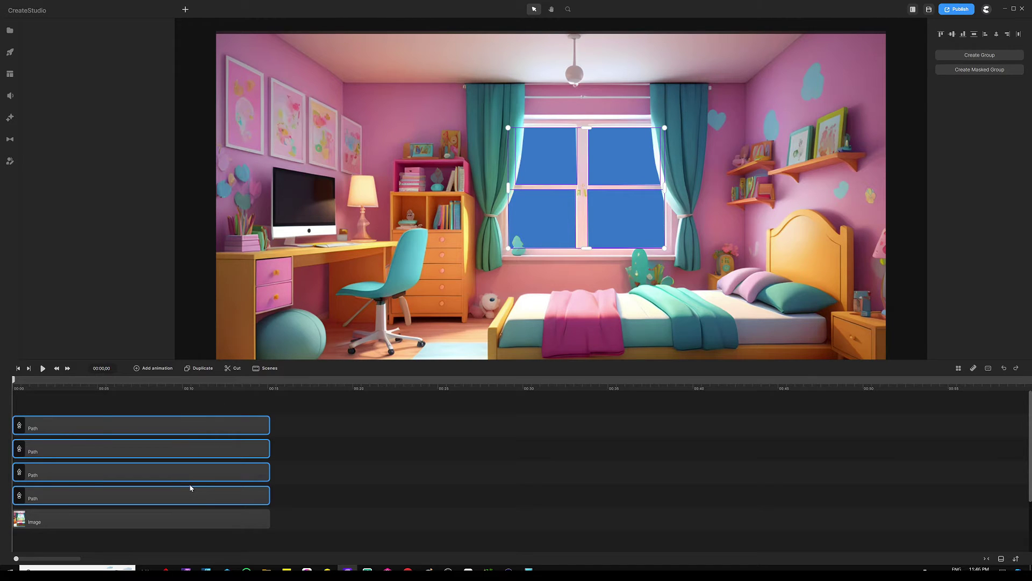
{"action": "key", "text": "ctrl+g"}
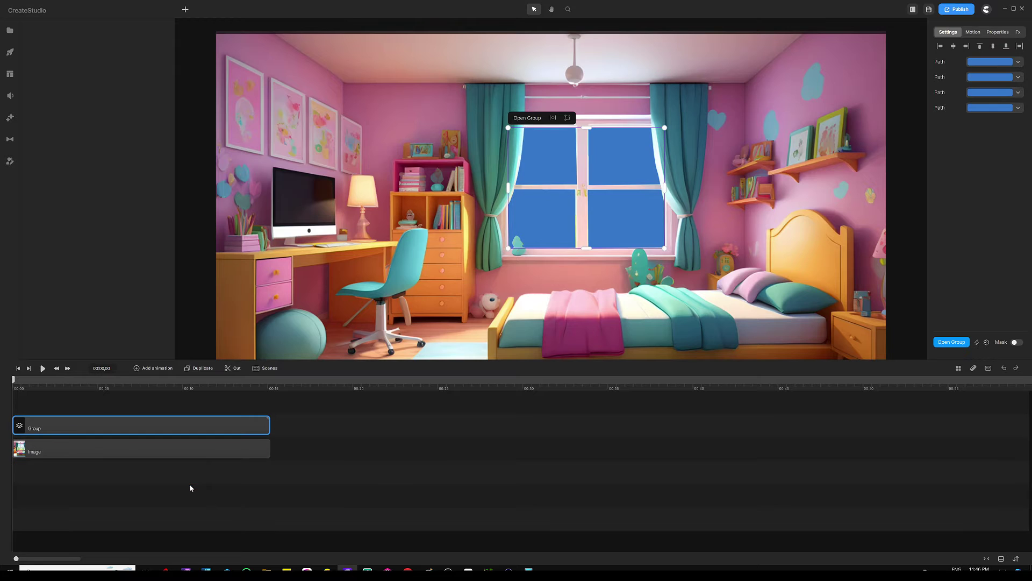
{"action": "right_click", "coordinate": [167, 428]}
{"action": "left_click", "coordinate": [177, 303]}
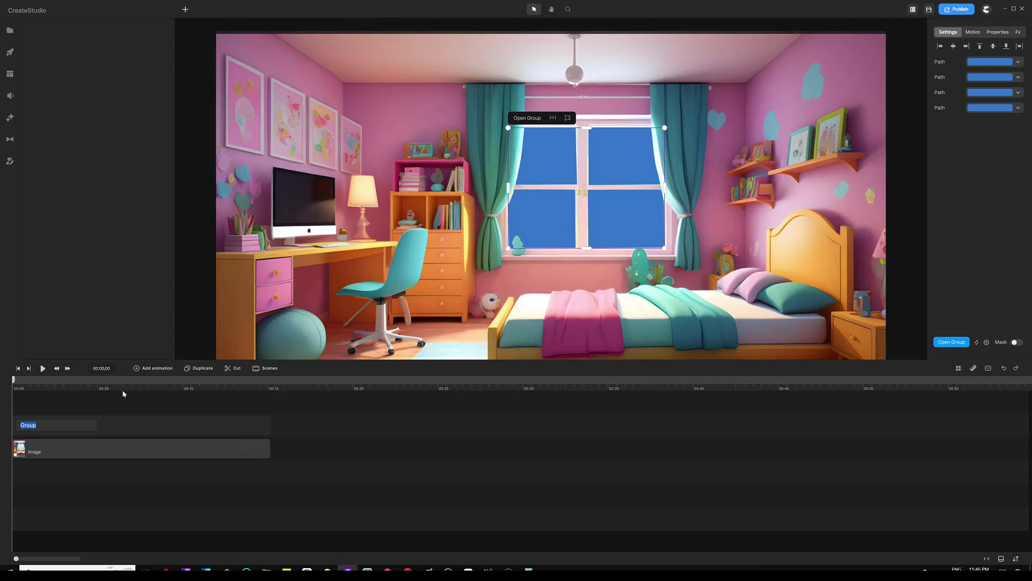
{"action": "type", "text": "Mask for Danny"}
{"action": "key", "text": "Return"}
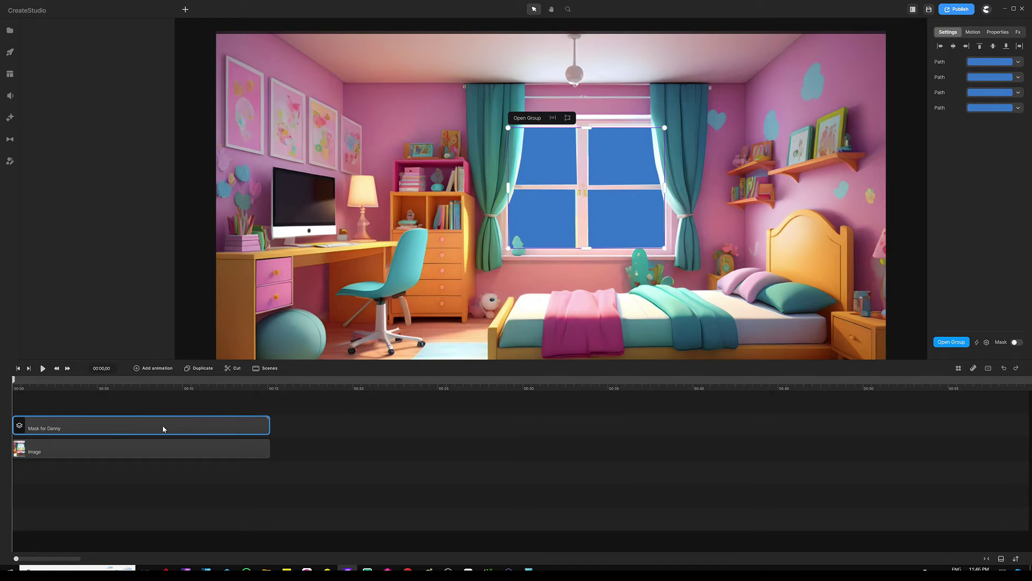
Step: Duplicate the mask group and rename the copy "Mask for Bella"
{"action": "key", "text": "ctrl+d"}
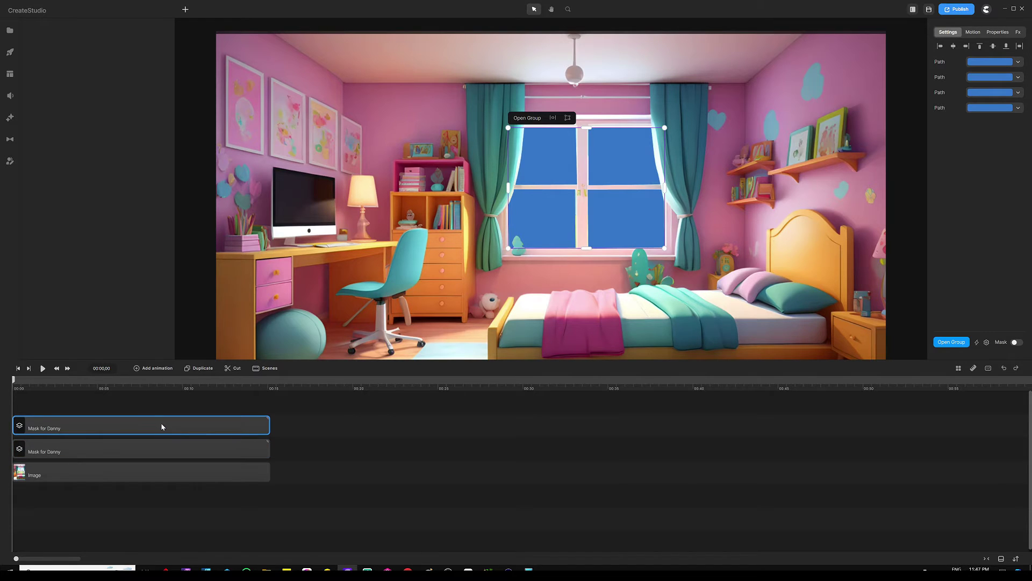
{"action": "right_click", "coordinate": [163, 422]}
{"action": "left_click", "coordinate": [193, 304]}
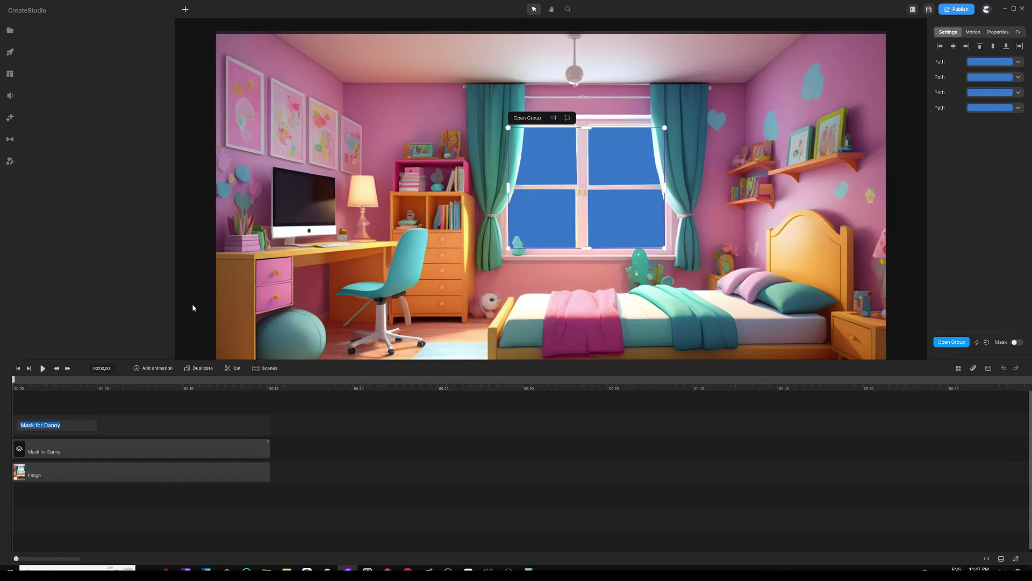
{"action": "left_click", "coordinate": [69, 427]}
{"action": "key", "text": "Return"}
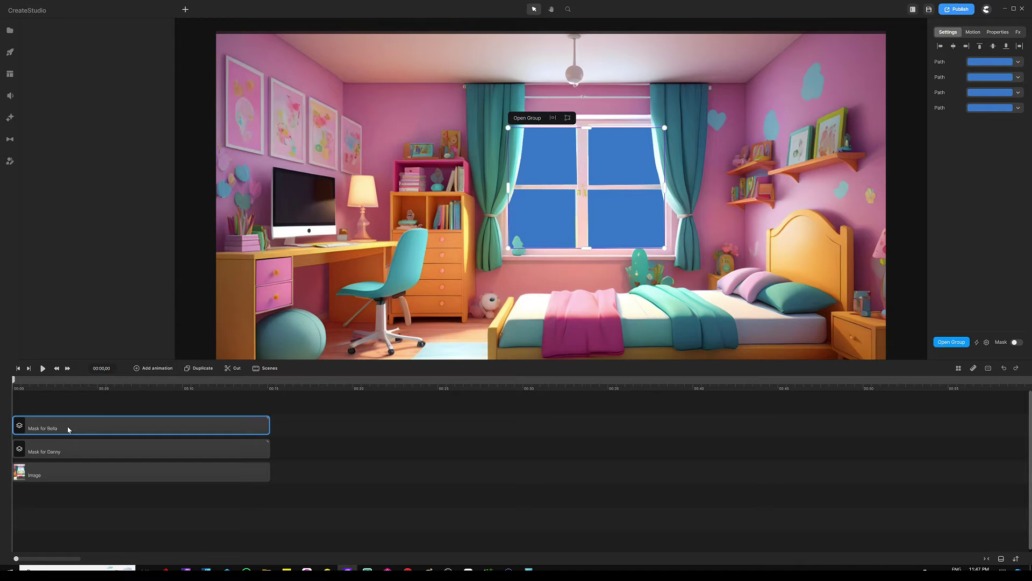
{"action": "left_click", "coordinate": [286, 407]}
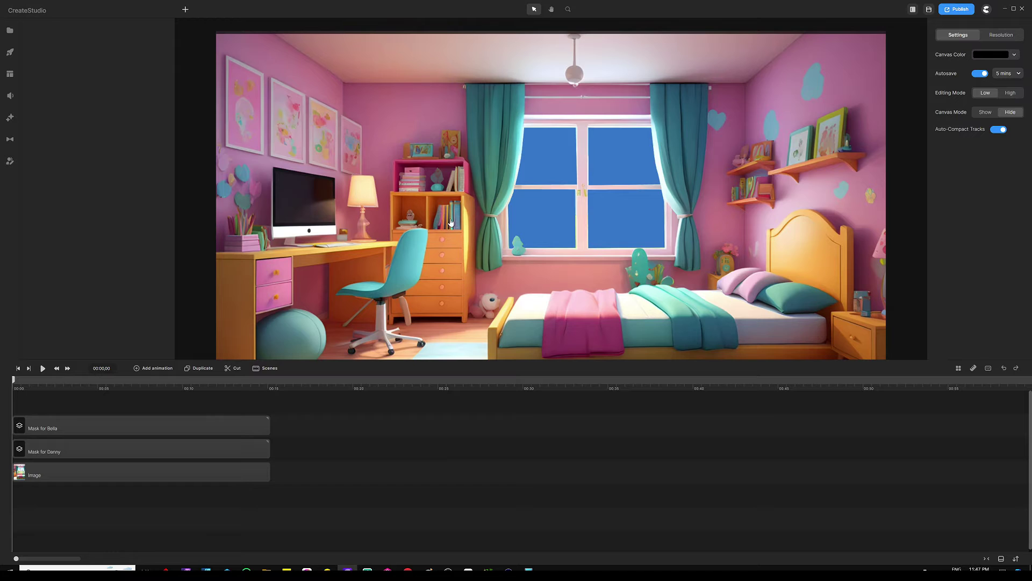
Step: Try a scaled-down Lenka character in front of the window and bed, and delete it
{"action": "scroll", "coordinate": [435, 191], "scroll_direction": "down", "scroll_amount": 3}
{"action": "scroll", "coordinate": [475, 252], "scroll_direction": "up", "scroll_amount": 3}
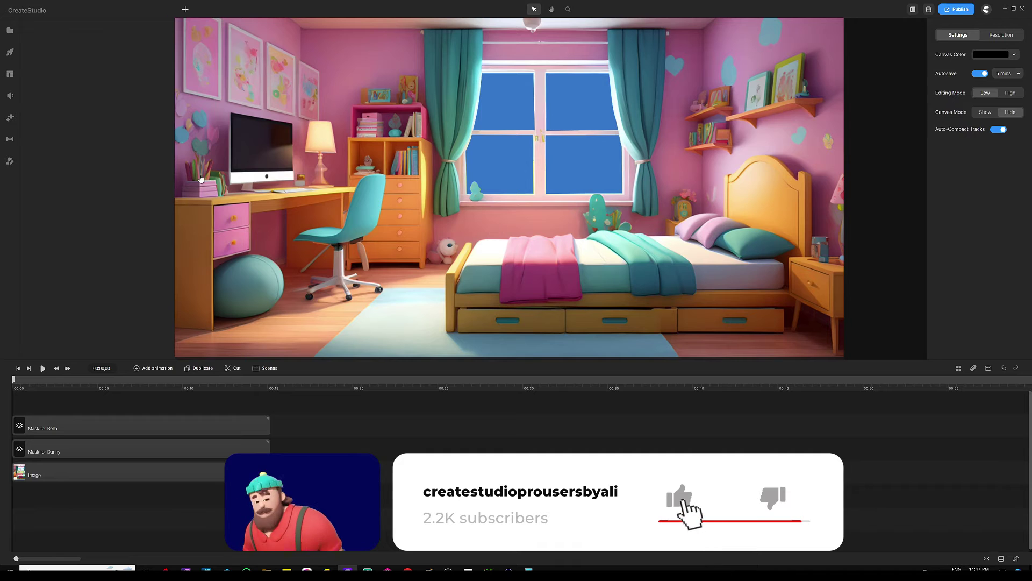
{"action": "left_click", "coordinate": [10, 161]}
{"action": "left_click_drag", "start_coordinate": [91, 118], "coordinate": [353, 194]}
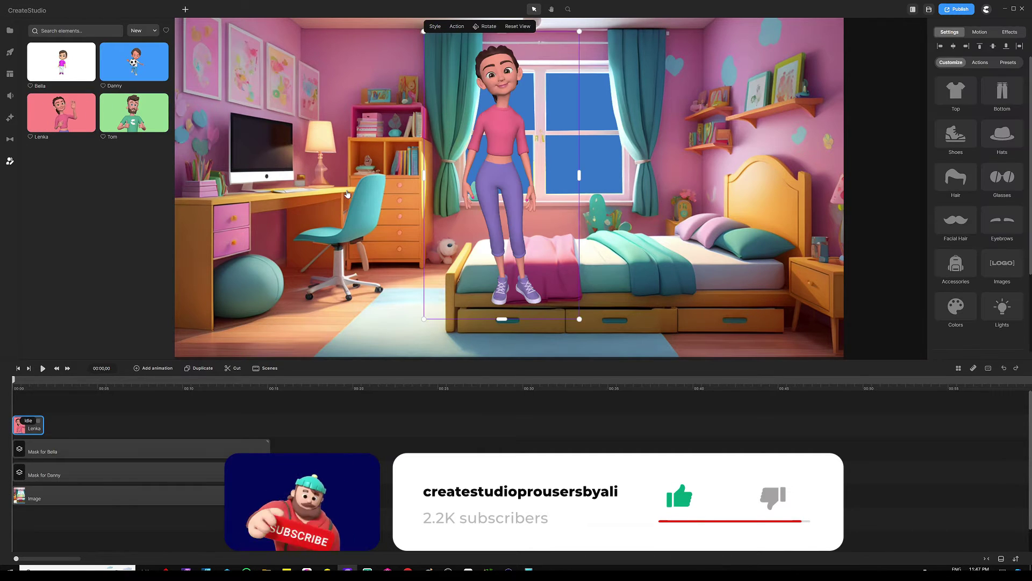
{"action": "left_click_drag", "start_coordinate": [500, 170], "coordinate": [489, 206]}
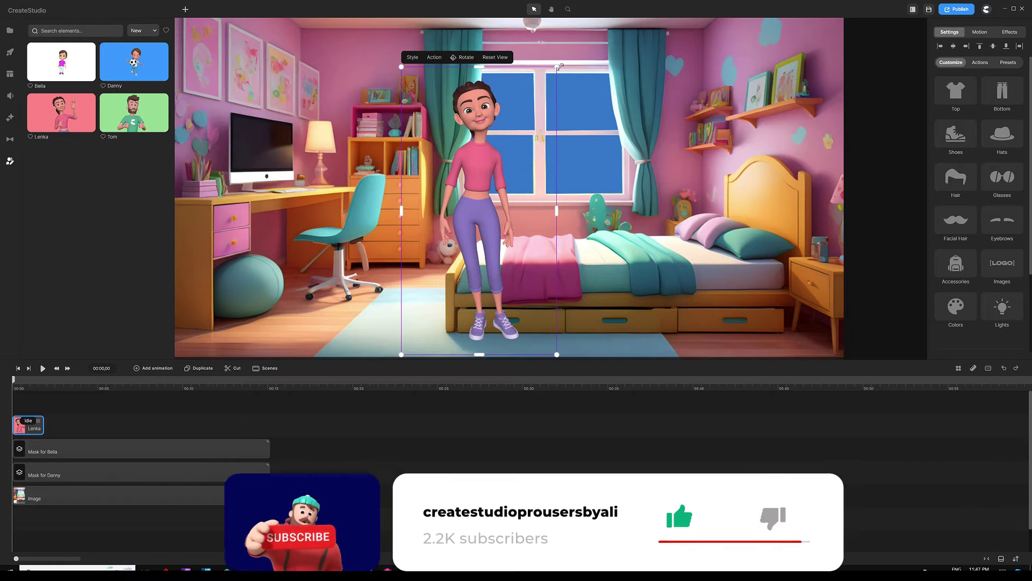
{"action": "left_click_drag", "start_coordinate": [557, 67], "coordinate": [499, 150]}
{"action": "left_click_drag", "start_coordinate": [462, 292], "coordinate": [506, 243]}
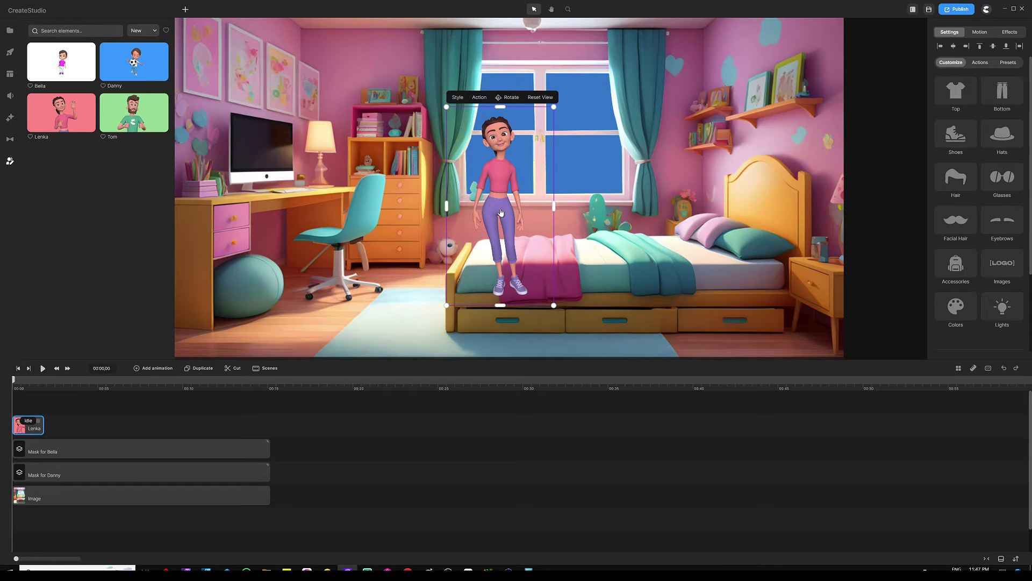
{"action": "key", "text": "Delete"}
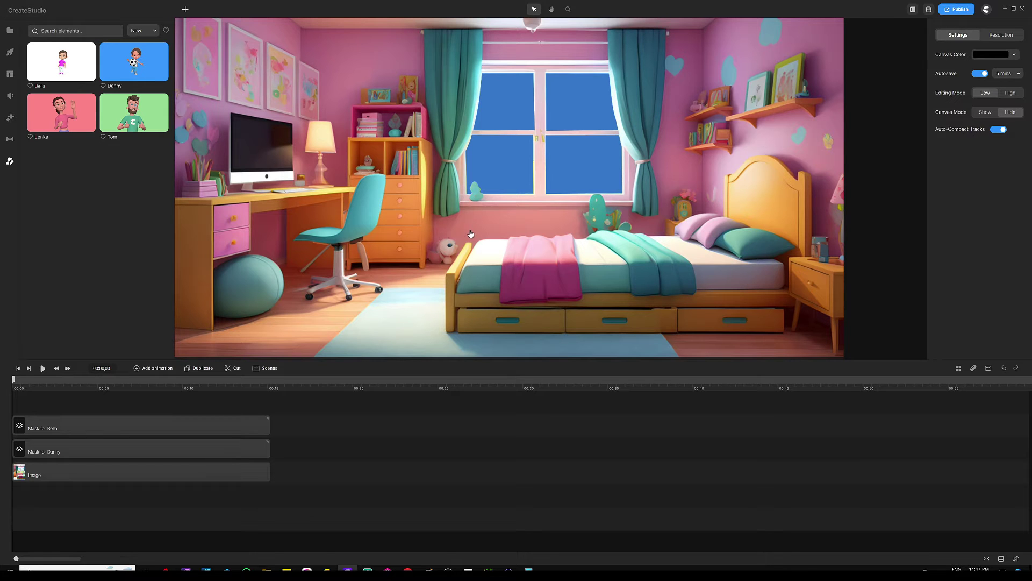
{"action": "scroll", "coordinate": [446, 242], "scroll_direction": "up", "scroll_amount": 3}
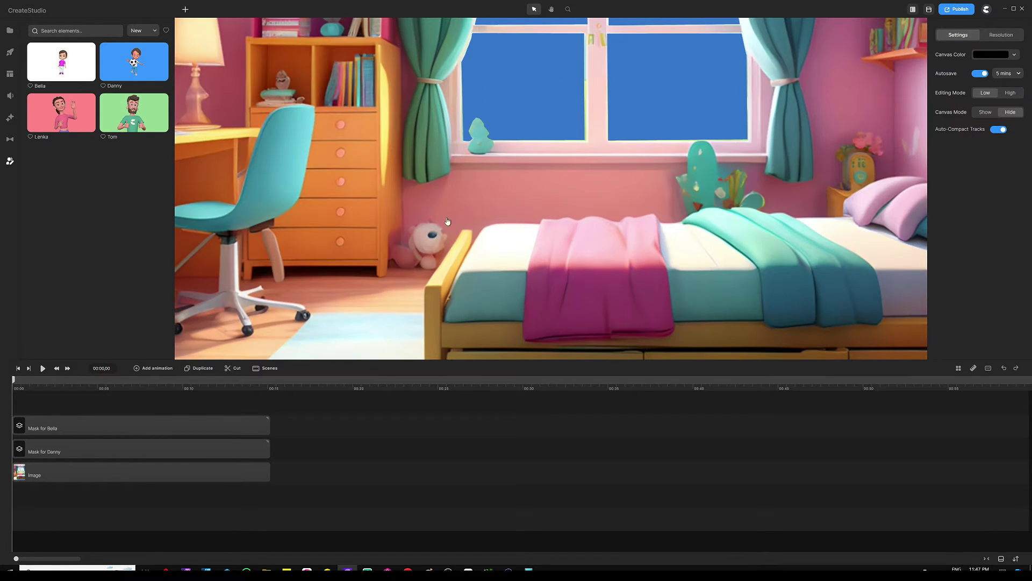
{"action": "scroll", "coordinate": [447, 221], "scroll_direction": "down", "scroll_amount": 3}
{"action": "scroll", "coordinate": [451, 231], "scroll_direction": "up", "scroll_amount": 2}
{"action": "scroll", "coordinate": [424, 221], "scroll_direction": "down", "scroll_amount": 2}
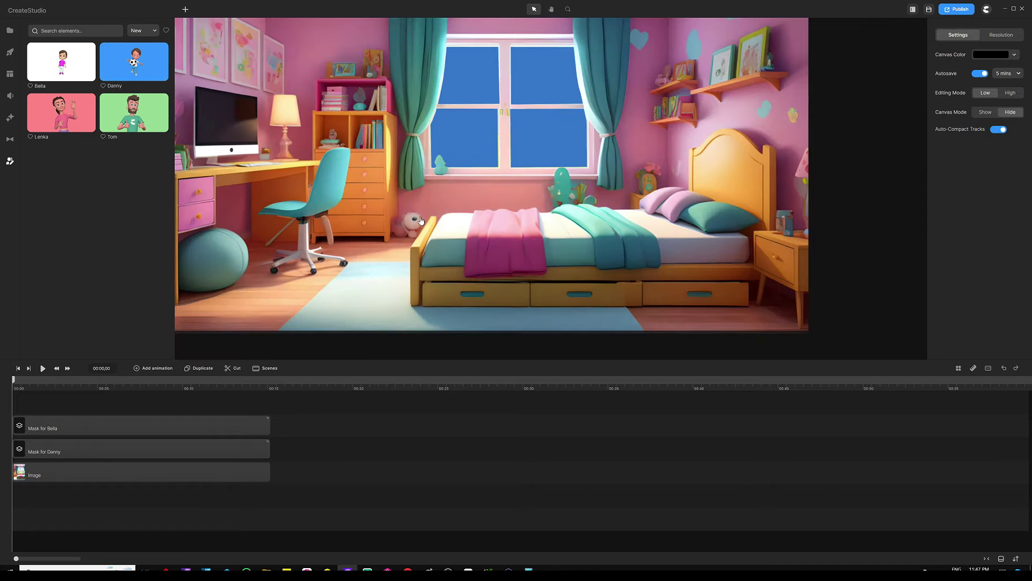
{"action": "scroll", "coordinate": [538, 232], "scroll_direction": "up", "scroll_amount": 2}
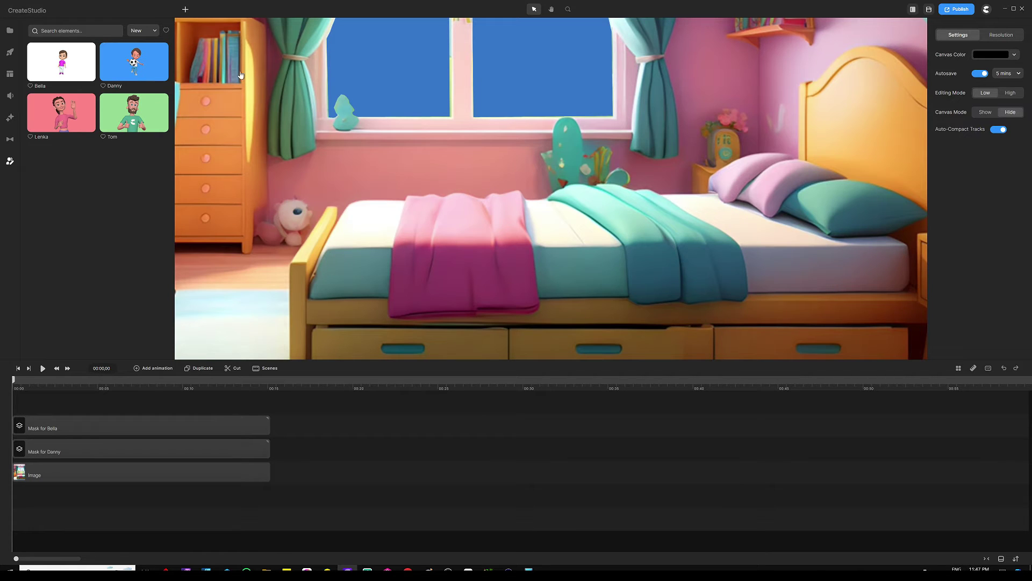
Step: Start a Pen path at the lilac pillow's edge, trace down to the mattress and along it to the teal blanket
{"action": "left_click", "coordinate": [185, 10]}
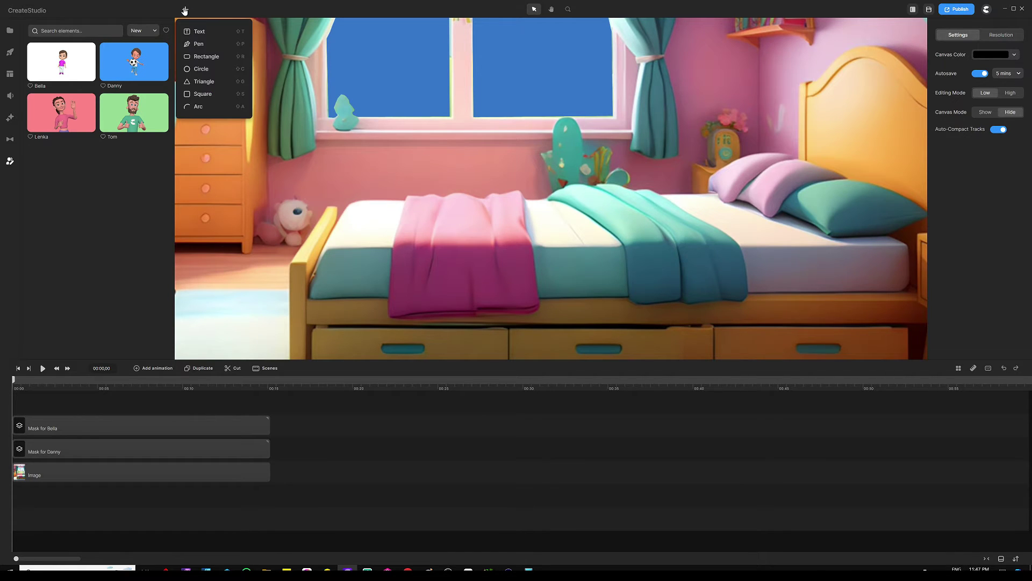
{"action": "left_click", "coordinate": [199, 43]}
{"action": "scroll", "coordinate": [322, 207], "scroll_direction": "up", "scroll_amount": 3}
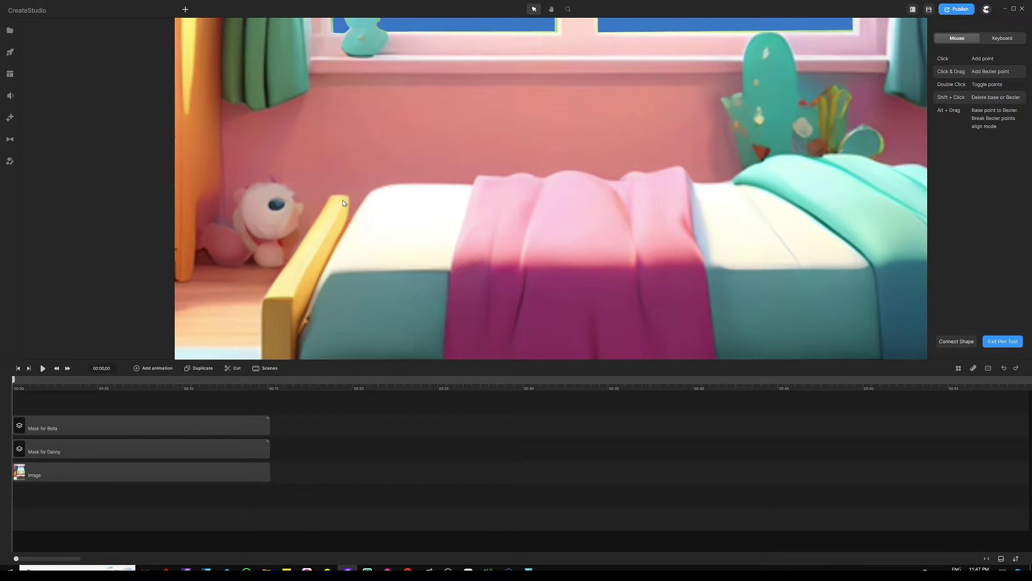
{"action": "scroll", "coordinate": [344, 203], "scroll_direction": "down", "scroll_amount": 3}
{"action": "scroll", "coordinate": [451, 183], "scroll_direction": "down", "scroll_amount": 2}
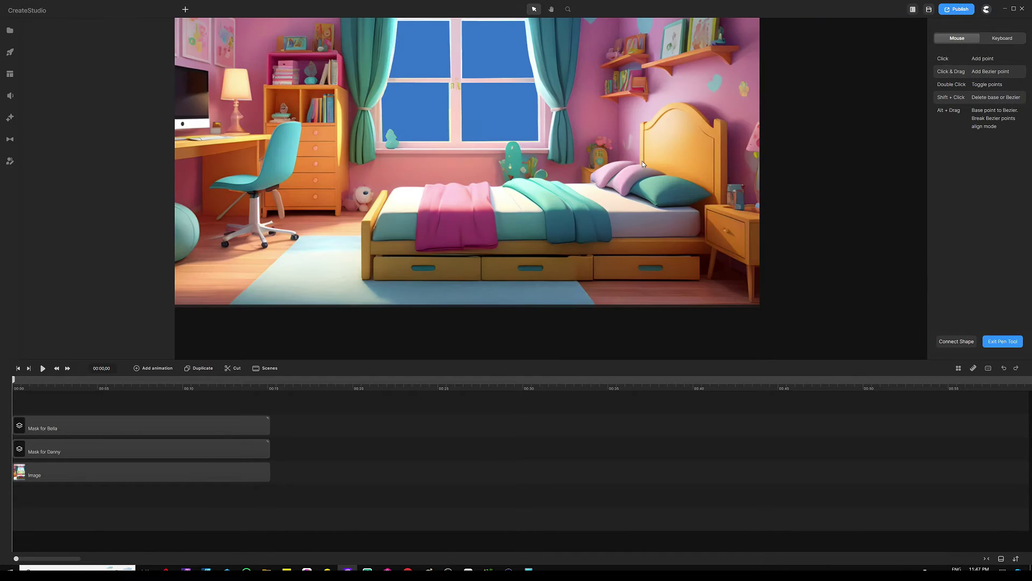
{"action": "scroll", "coordinate": [642, 160], "scroll_direction": "up", "scroll_amount": 3}
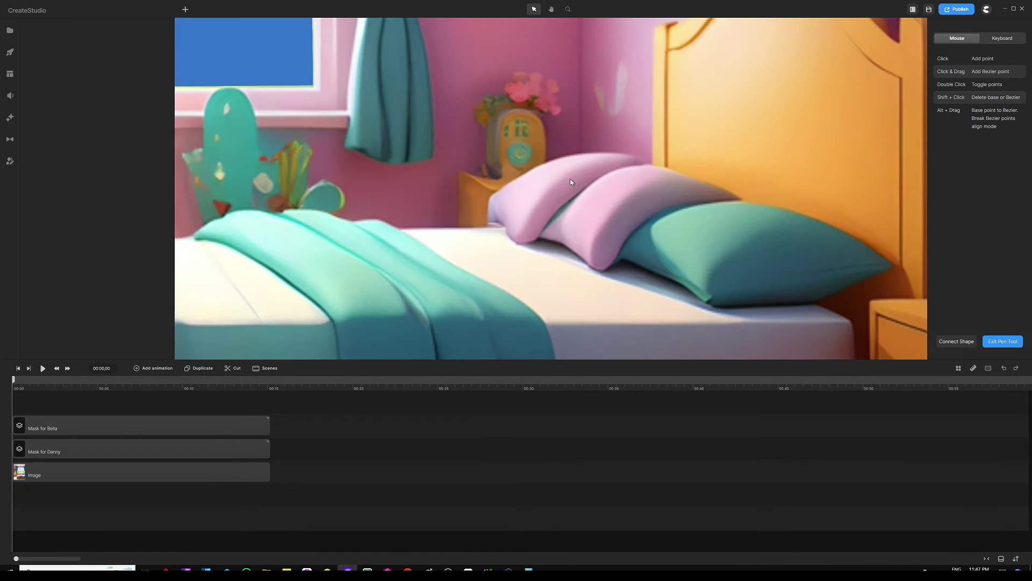
{"action": "left_click", "coordinate": [497, 191]}
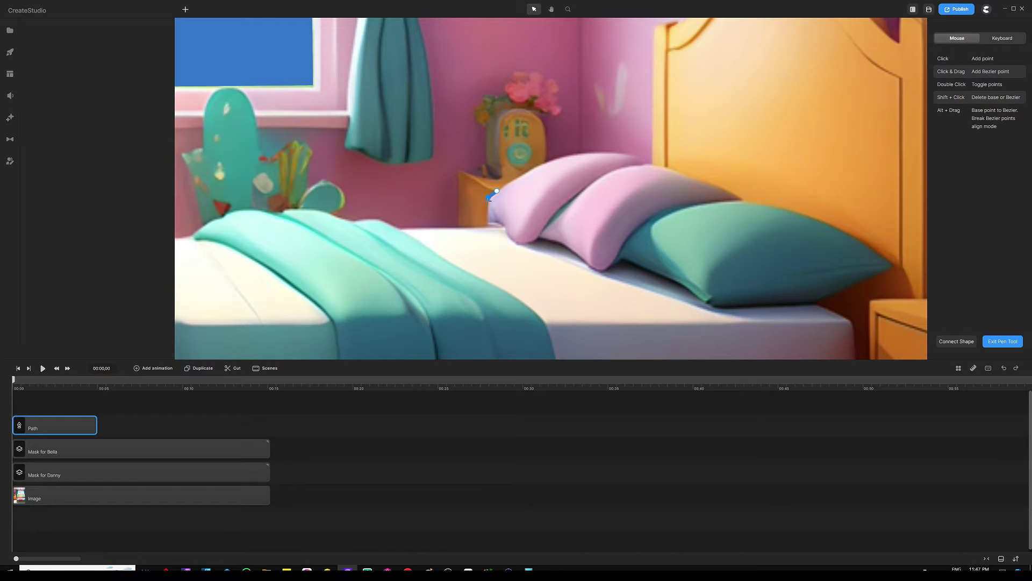
{"action": "left_click_drag", "start_coordinate": [488, 208], "coordinate": [487, 216]}
{"action": "left_click", "coordinate": [400, 231]}
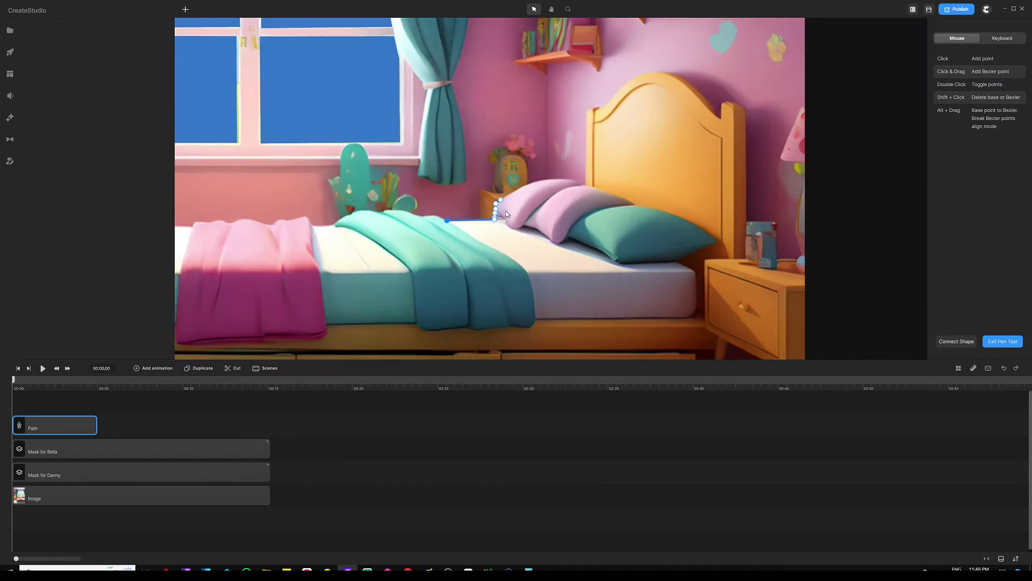
Step: Continue the path over the teal blanket's fold nearest the pillows, up to the small round cactus leaf
{"action": "scroll", "coordinate": [505, 211], "scroll_direction": "down", "scroll_amount": 3}
{"action": "scroll", "coordinate": [503, 203], "scroll_direction": "down", "scroll_amount": 3}
{"action": "scroll", "coordinate": [503, 203], "scroll_direction": "up", "scroll_amount": 6}
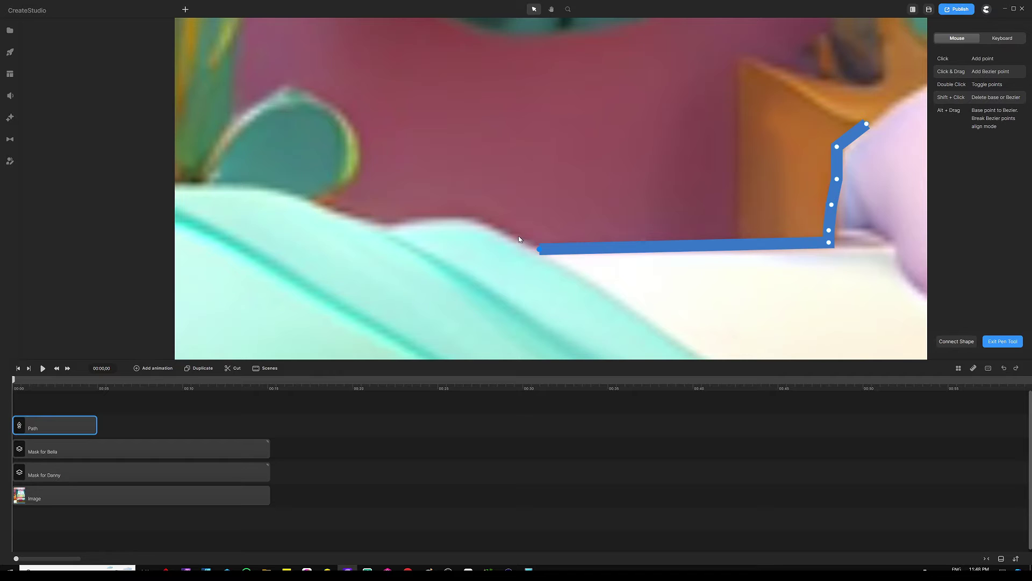
{"action": "left_click", "coordinate": [518, 236]}
{"action": "left_click", "coordinate": [502, 228]}
{"action": "left_click", "coordinate": [488, 218]}
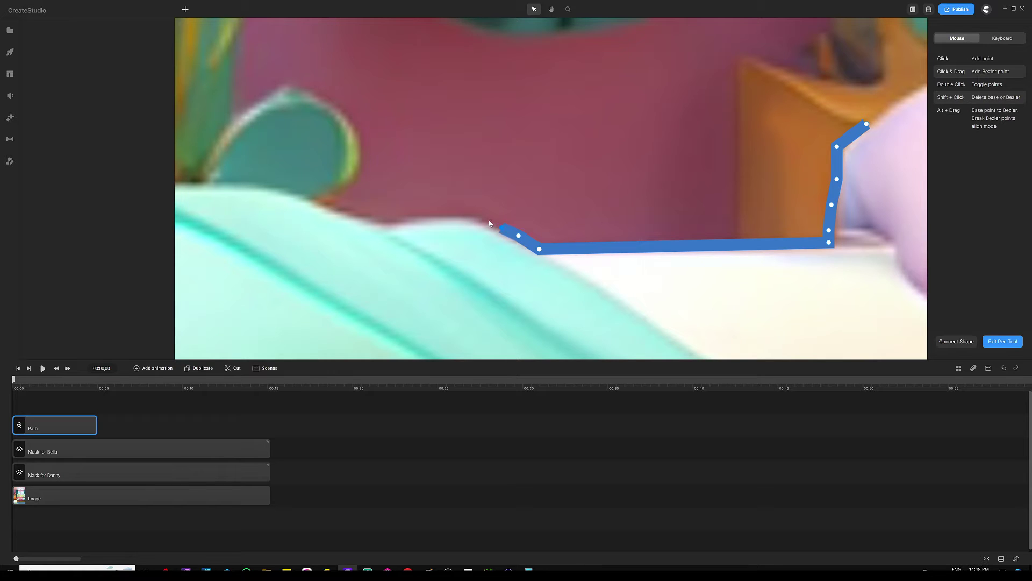
{"action": "left_click", "coordinate": [455, 214]}
{"action": "left_click", "coordinate": [416, 215]}
{"action": "left_click", "coordinate": [394, 220]}
{"action": "left_click", "coordinate": [380, 220]}
{"action": "left_click", "coordinate": [338, 213]}
{"action": "left_click", "coordinate": [316, 203]}
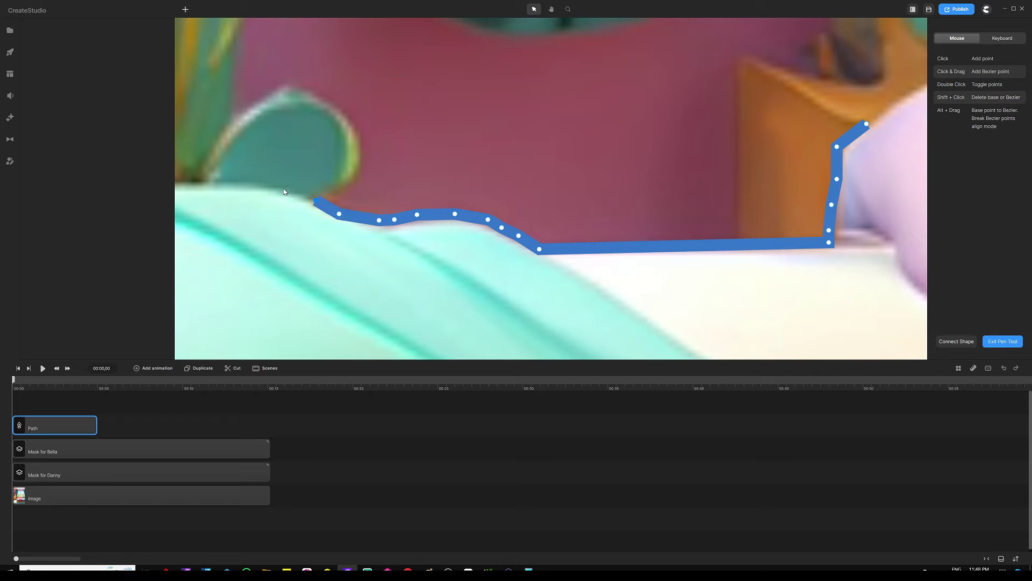
Step: Extend the path along the teal blanket's upper edge beneath the plants, following the notch between its folds
{"action": "scroll", "coordinate": [518, 185], "scroll_direction": "down", "scroll_amount": 5}
{"action": "scroll", "coordinate": [408, 181], "scroll_direction": "up", "scroll_amount": 5}
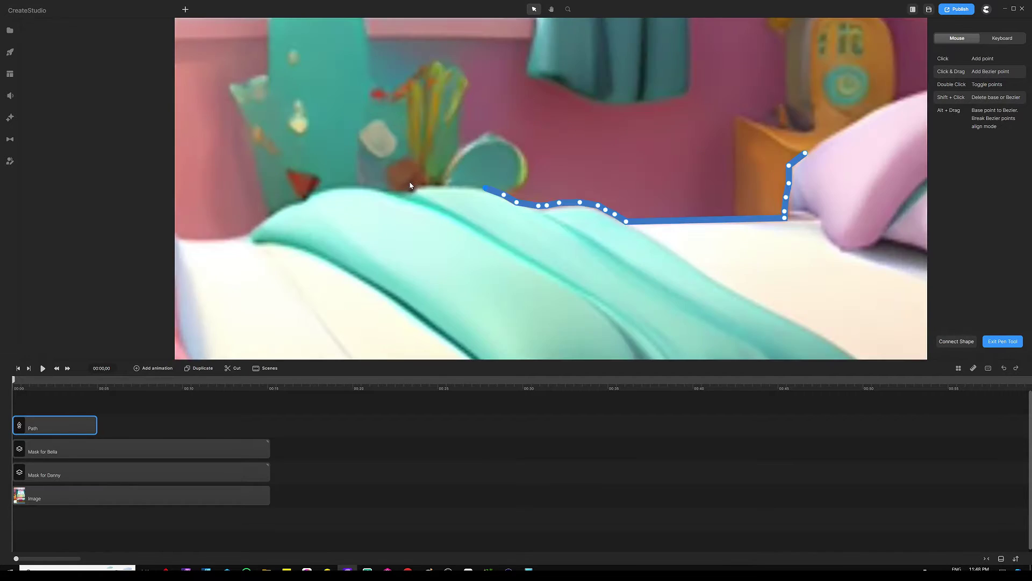
{"action": "left_click", "coordinate": [515, 190]}
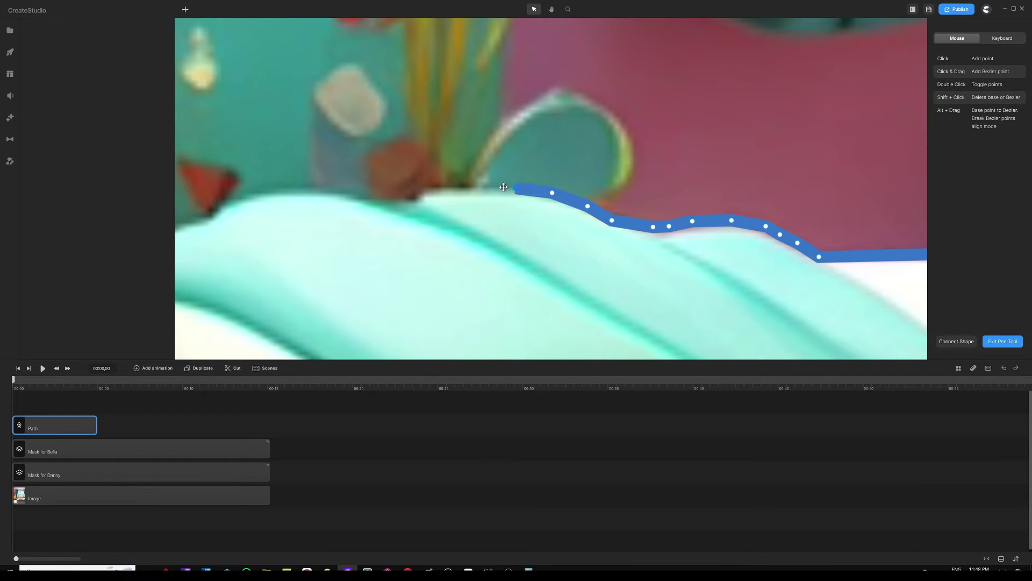
{"action": "left_click", "coordinate": [468, 187]}
{"action": "left_click", "coordinate": [426, 186]}
{"action": "left_click", "coordinate": [414, 197]}
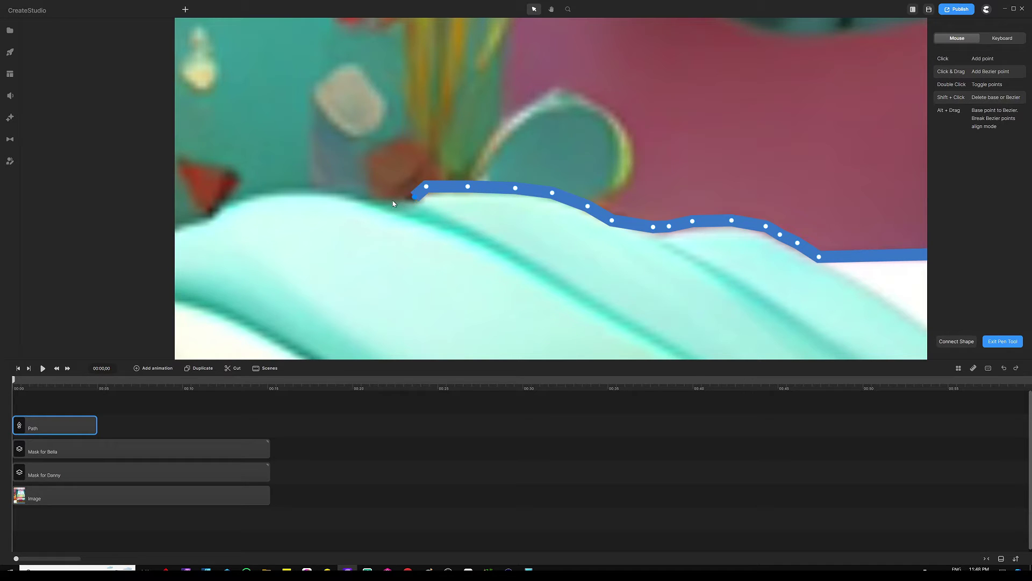
{"action": "left_click", "coordinate": [393, 200]}
{"action": "left_click", "coordinate": [355, 193]}
{"action": "left_click", "coordinate": [321, 186]}
{"action": "left_click", "coordinate": [278, 194]}
Step: Trace the teal blanket's remaining slope beside the cactus down onto the white mattress between the two blankets
{"action": "scroll", "coordinate": [436, 163], "scroll_direction": "down", "scroll_amount": 5}
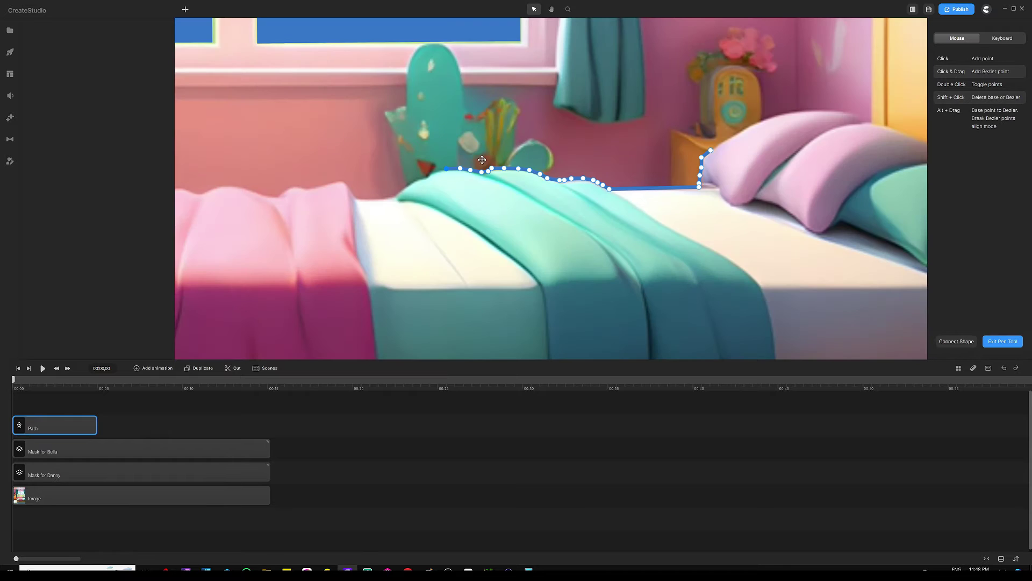
{"action": "scroll", "coordinate": [445, 172], "scroll_direction": "up", "scroll_amount": 5}
{"action": "left_click", "coordinate": [425, 189]}
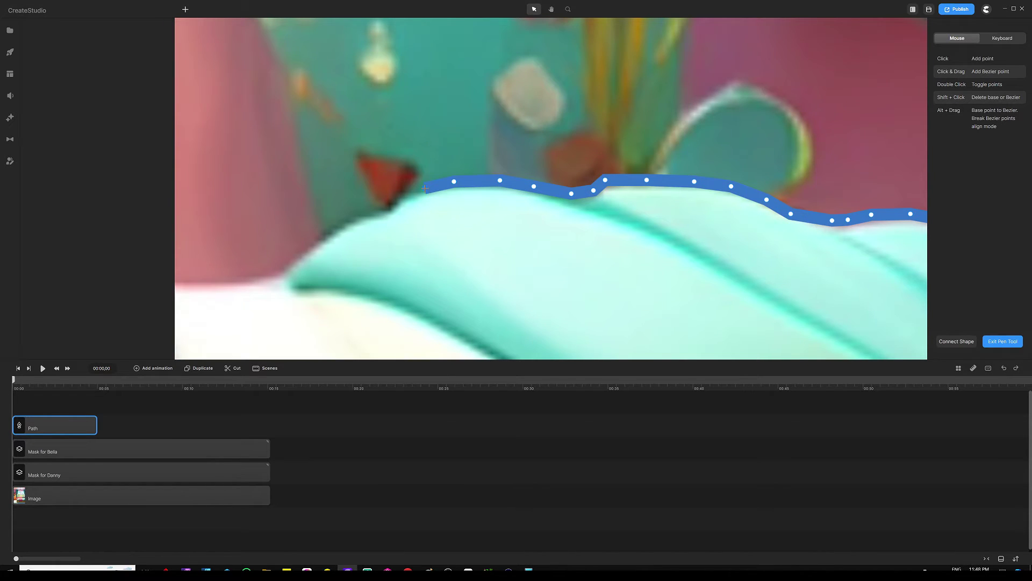
{"action": "left_click", "coordinate": [404, 197]}
{"action": "left_click", "coordinate": [387, 209]}
{"action": "left_click", "coordinate": [374, 214]}
{"action": "left_click", "coordinate": [355, 217]}
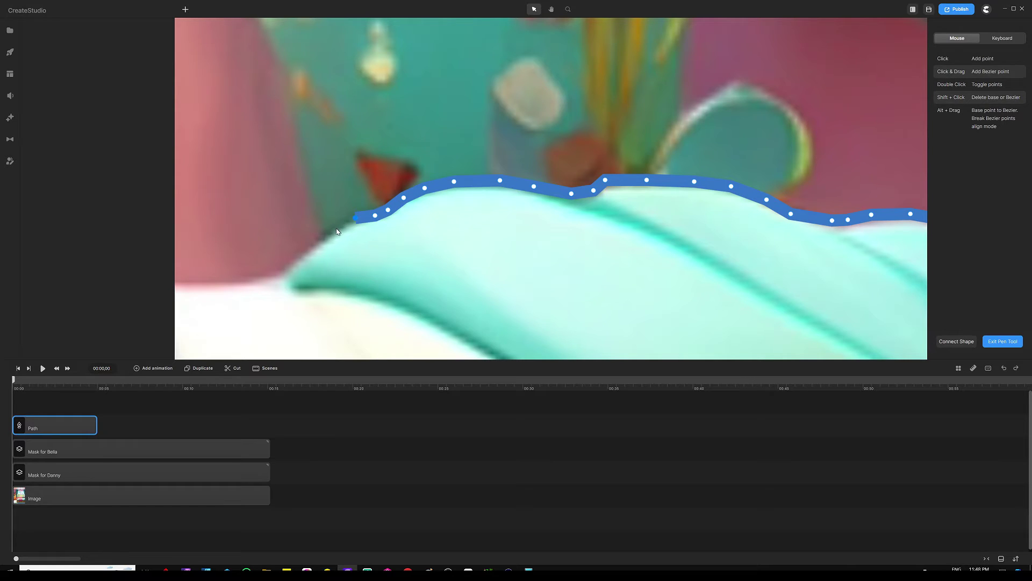
{"action": "left_click", "coordinate": [337, 228]}
{"action": "left_click", "coordinate": [285, 268]}
{"action": "left_click", "coordinate": [278, 276]}
{"action": "left_click", "coordinate": [252, 277]}
Step: Carry the path across the white mattress gap and up around the pink blanket's nearest upper corner
{"action": "scroll", "coordinate": [532, 211], "scroll_direction": "down", "scroll_amount": 3}
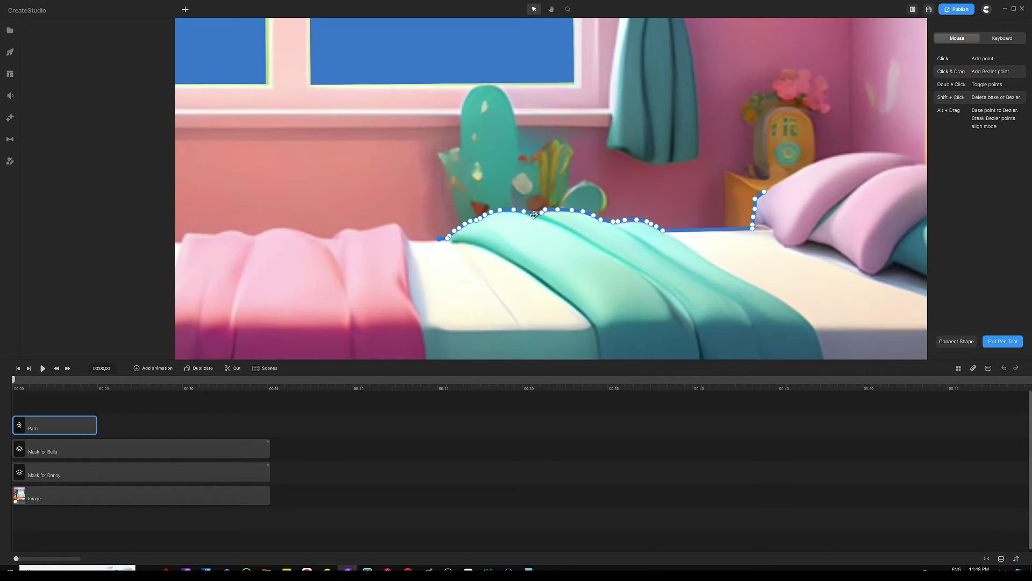
{"action": "scroll", "coordinate": [424, 242], "scroll_direction": "up", "scroll_amount": 3}
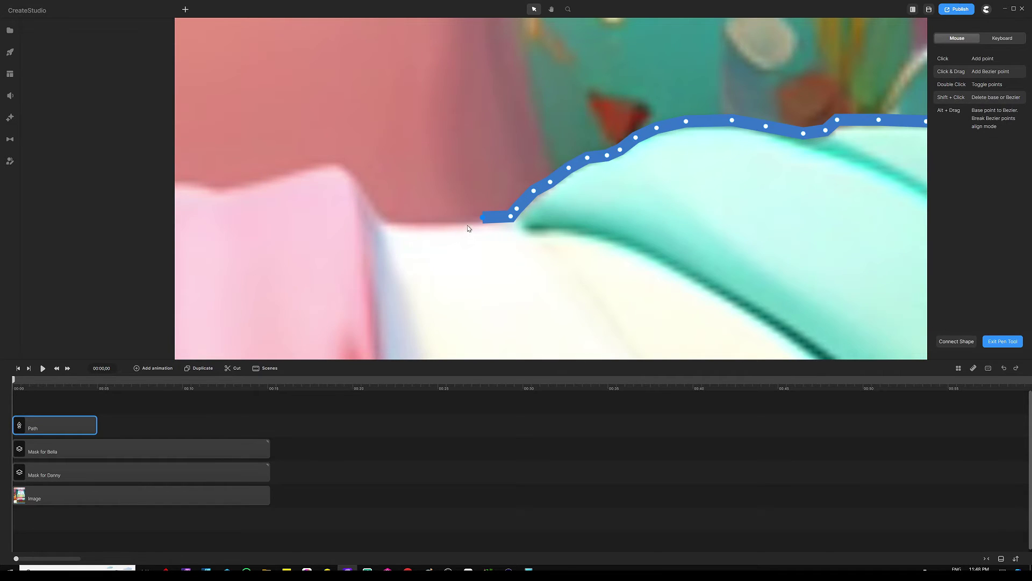
{"action": "left_click", "coordinate": [387, 221]}
{"action": "left_click", "coordinate": [370, 205]}
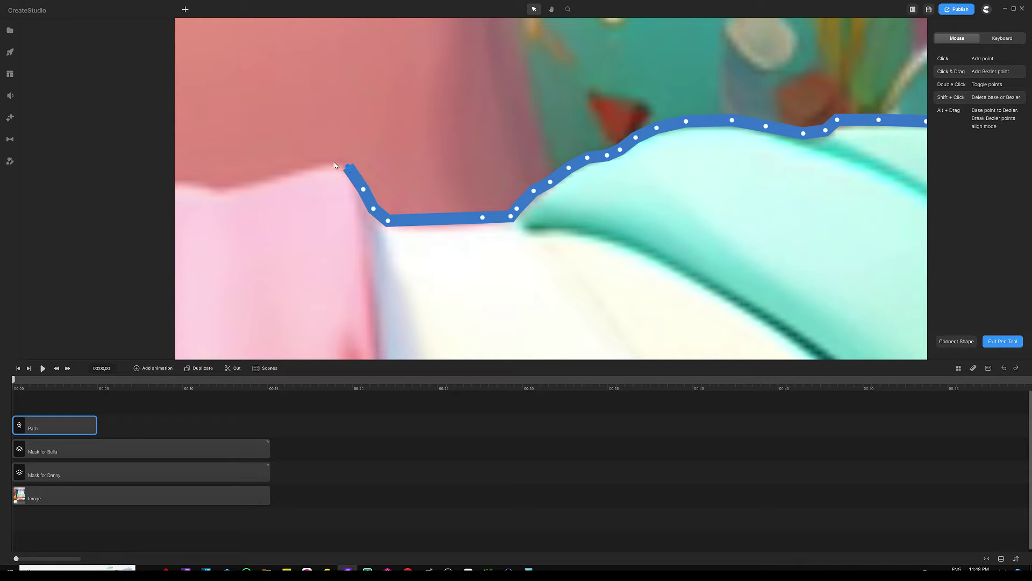
{"action": "left_click", "coordinate": [307, 163]}
Step: Continue the path over the pink blanket's first fold and nudge its points closer to the fabric edge
{"action": "scroll", "coordinate": [291, 167], "scroll_direction": "down", "scroll_amount": 5}
{"action": "scroll", "coordinate": [385, 169], "scroll_direction": "up", "scroll_amount": 3}
{"action": "scroll", "coordinate": [385, 169], "scroll_direction": "down", "scroll_amount": 4}
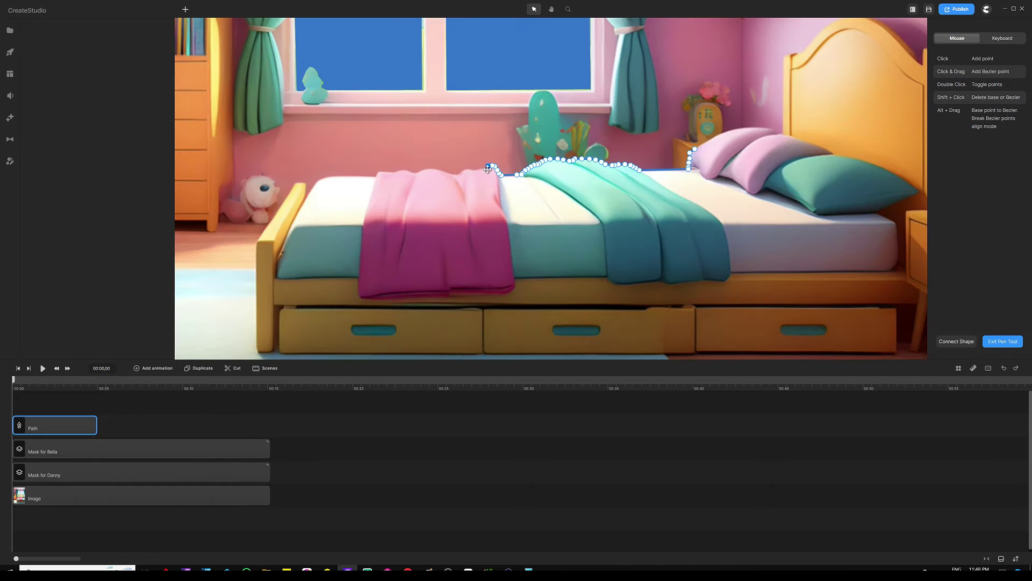
{"action": "scroll", "coordinate": [467, 173], "scroll_direction": "up", "scroll_amount": 4}
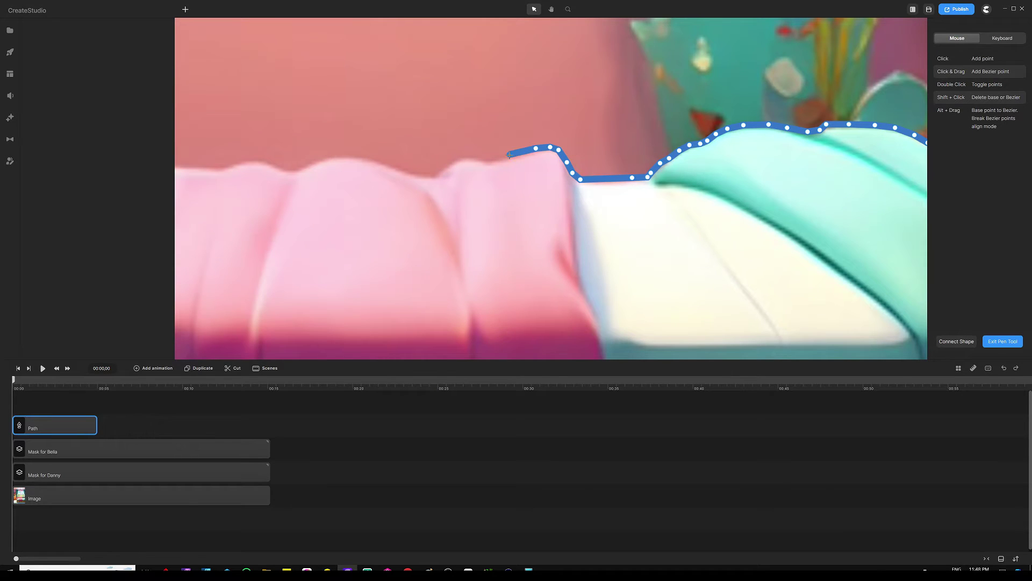
{"action": "left_click", "coordinate": [482, 157]}
{"action": "scroll", "coordinate": [482, 157], "scroll_direction": "up", "scroll_amount": 3}
{"action": "left_click_drag", "start_coordinate": [479, 157], "coordinate": [481, 163]}
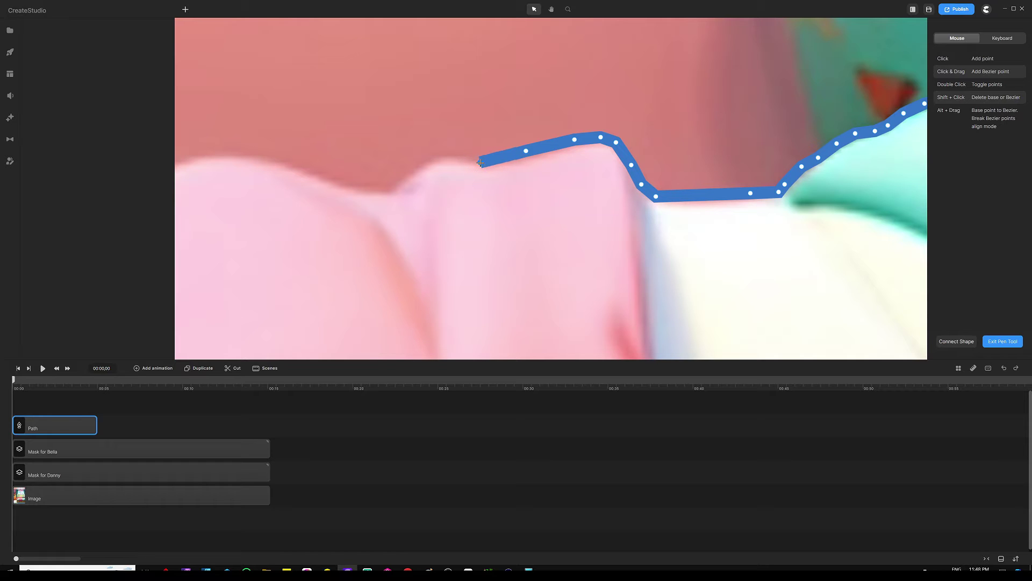
{"action": "left_click", "coordinate": [525, 157], "text": "shift"}
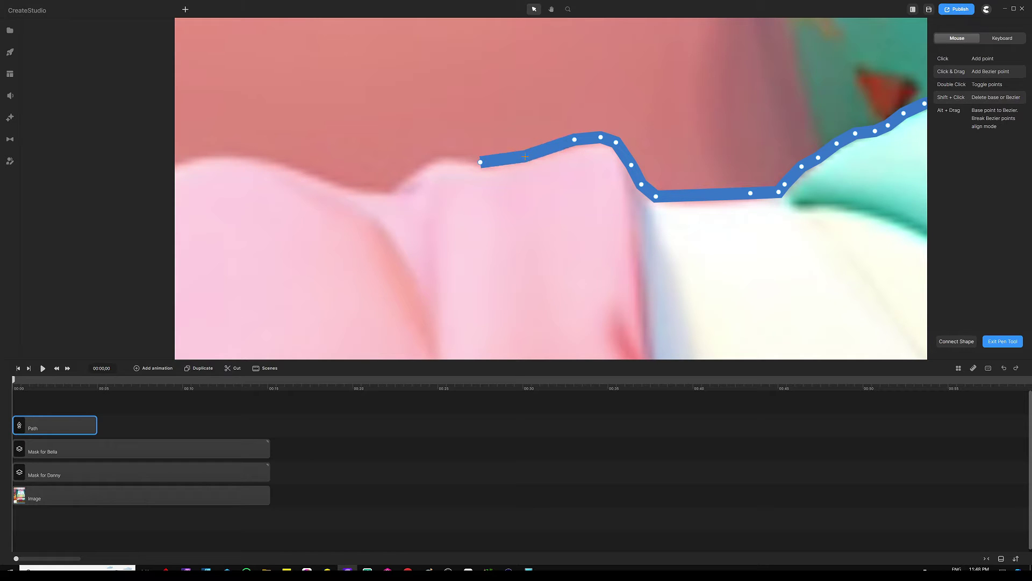
{"action": "left_click", "coordinate": [575, 140], "text": "shift"}
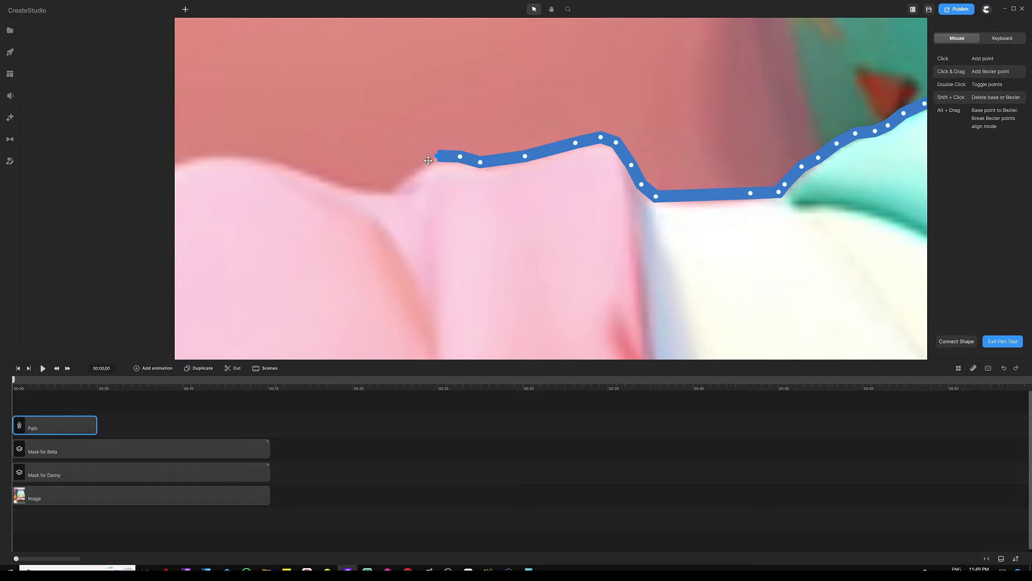
Step: Trace the dip and remaining folds along the pink blanket's upper edge to its far corner
{"action": "left_click", "coordinate": [375, 191]}
{"action": "left_click", "coordinate": [330, 180]}
{"action": "left_click", "coordinate": [281, 167]}
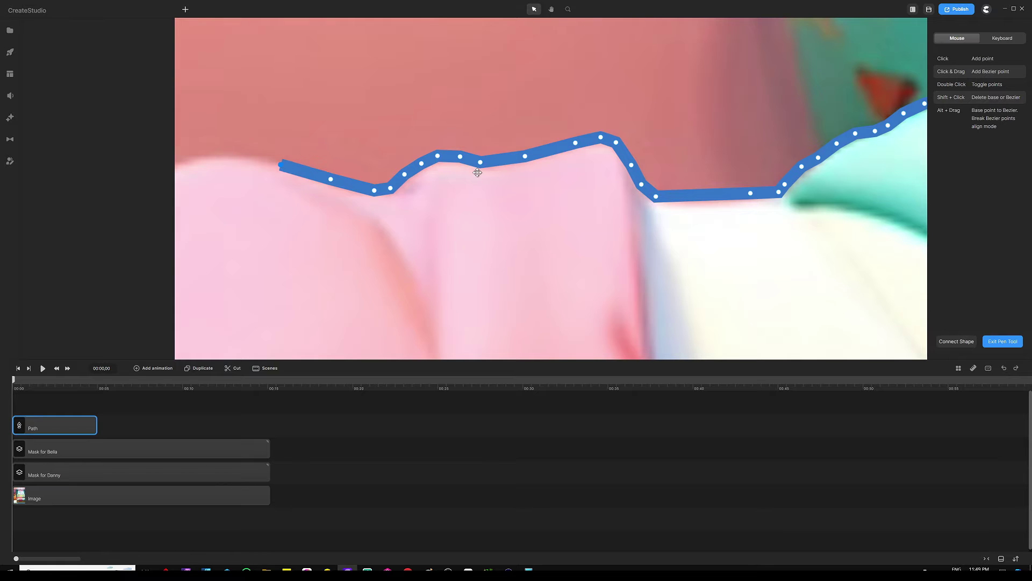
{"action": "scroll", "coordinate": [323, 166], "scroll_direction": "down", "scroll_amount": 5}
{"action": "scroll", "coordinate": [408, 156], "scroll_direction": "up", "scroll_amount": 3}
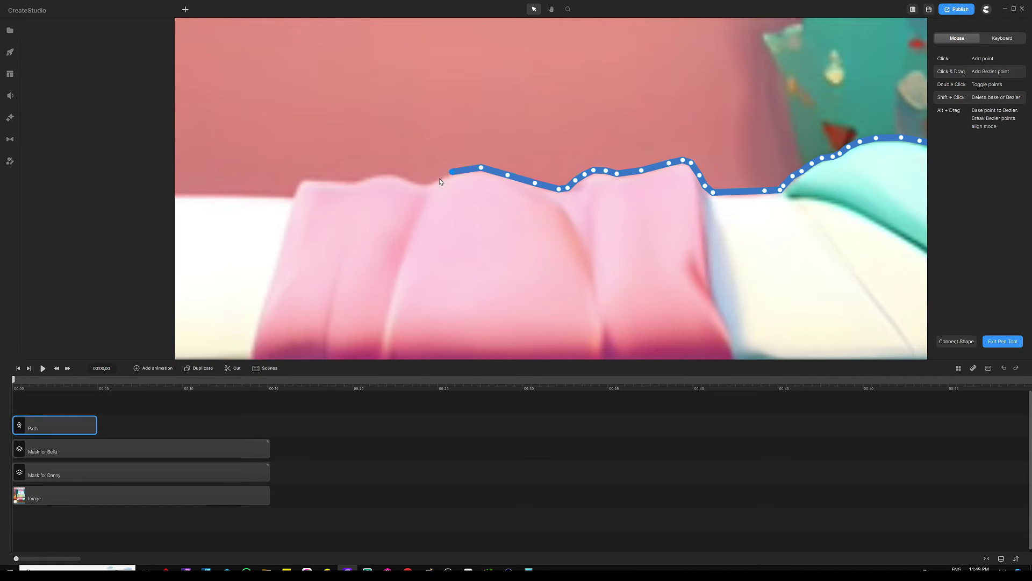
{"action": "left_click", "coordinate": [424, 182]}
{"action": "left_click", "coordinate": [403, 177]}
{"action": "left_click", "coordinate": [374, 174]}
{"action": "left_click", "coordinate": [358, 180]}
{"action": "left_click", "coordinate": [302, 178]}
Step: Trace down the pink blanket's far corner and along the upper edge of the white mattress toward the footboard
{"action": "scroll", "coordinate": [515, 169], "scroll_direction": "down", "scroll_amount": 5}
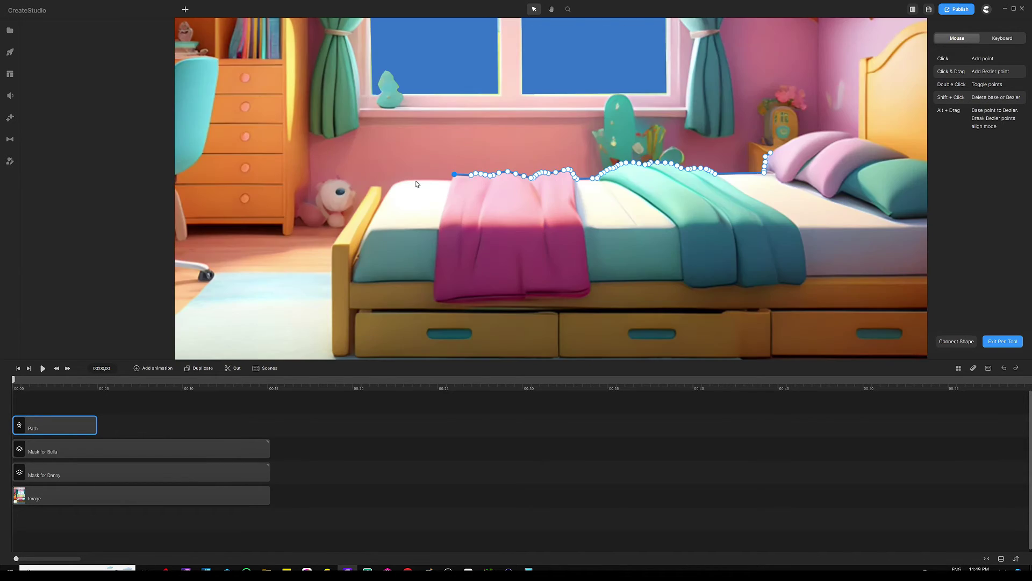
{"action": "scroll", "coordinate": [415, 182], "scroll_direction": "up", "scroll_amount": 5}
{"action": "scroll", "coordinate": [531, 165], "scroll_direction": "up", "scroll_amount": 3}
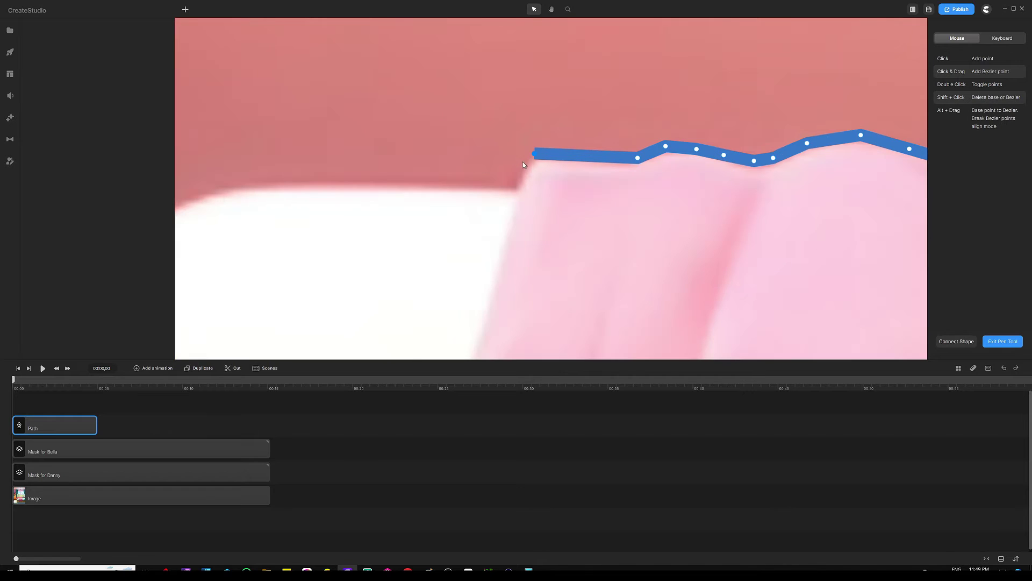
{"action": "left_click", "coordinate": [520, 175]}
{"action": "left_click", "coordinate": [512, 188]}
{"action": "scroll", "coordinate": [420, 177], "scroll_direction": "down", "scroll_amount": 2}
{"action": "left_click", "coordinate": [358, 179]}
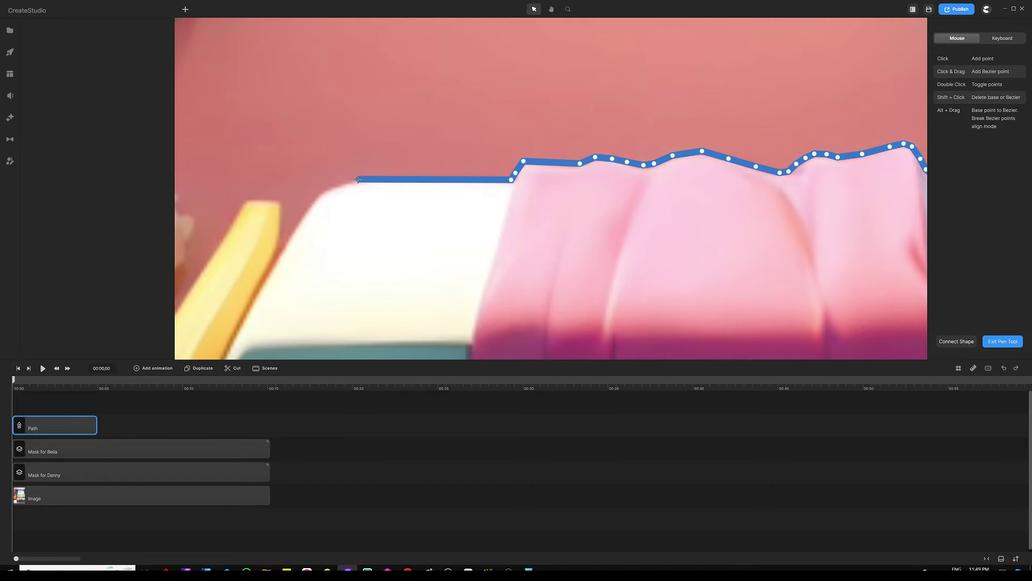
Step: Follow the mattress's rounded corner and sloping side with path points down to the yellow footboard
{"action": "scroll", "coordinate": [409, 177], "scroll_direction": "down", "scroll_amount": 3}
{"action": "scroll", "coordinate": [450, 179], "scroll_direction": "up", "scroll_amount": 4}
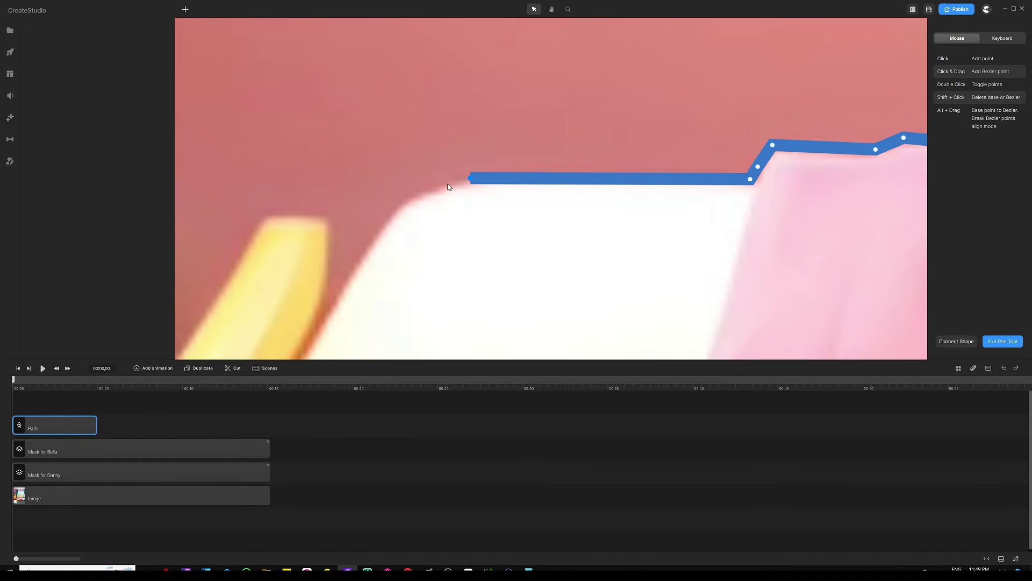
{"action": "left_click", "coordinate": [417, 195]}
{"action": "left_click", "coordinate": [401, 205]}
{"action": "left_click", "coordinate": [386, 219]}
{"action": "scroll", "coordinate": [477, 151], "scroll_direction": "down", "scroll_amount": 3}
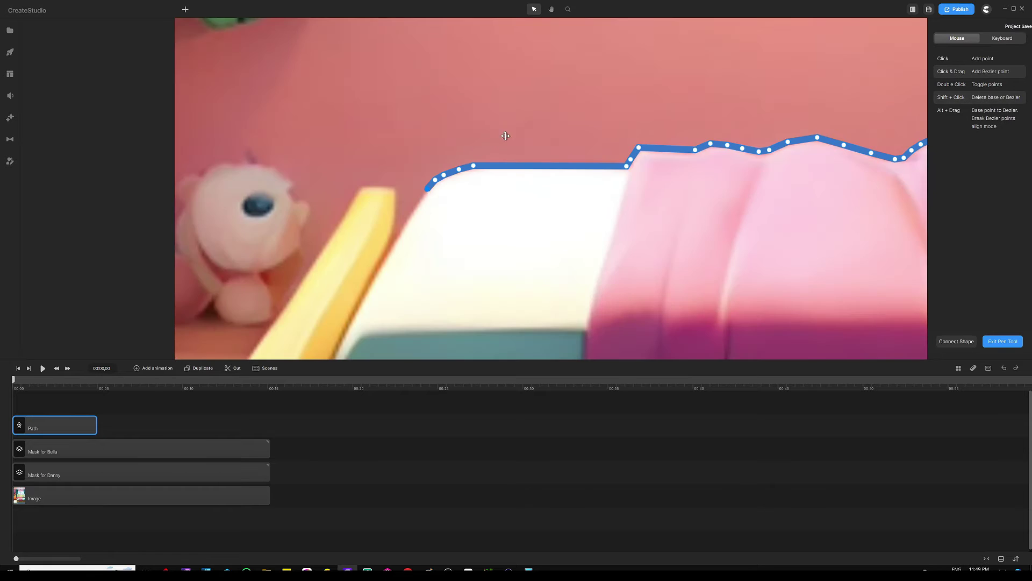
{"action": "scroll", "coordinate": [503, 143], "scroll_direction": "down", "scroll_amount": 3}
{"action": "scroll", "coordinate": [451, 204], "scroll_direction": "up", "scroll_amount": 5}
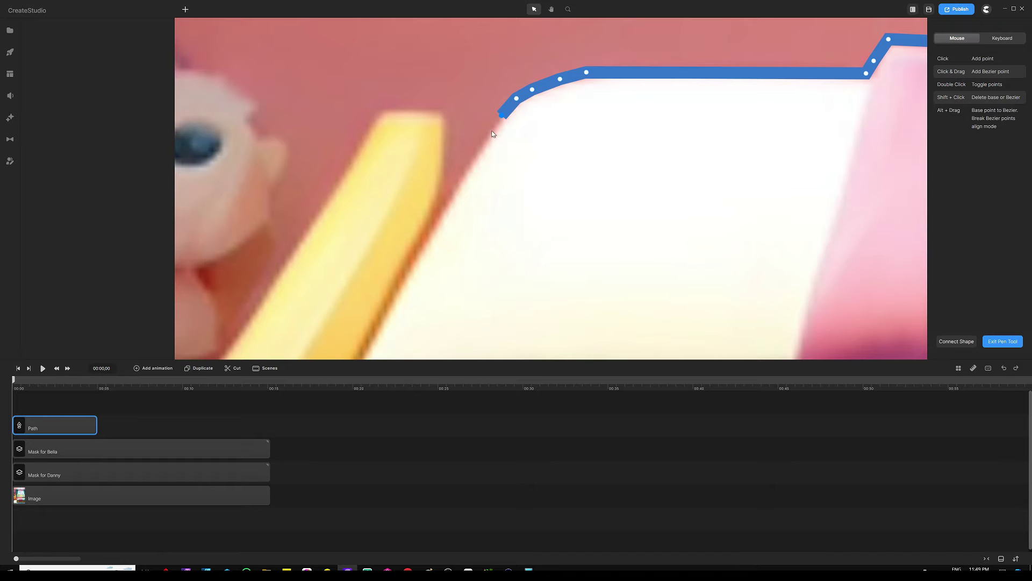
{"action": "left_click", "coordinate": [485, 141]}
{"action": "left_click", "coordinate": [467, 170]}
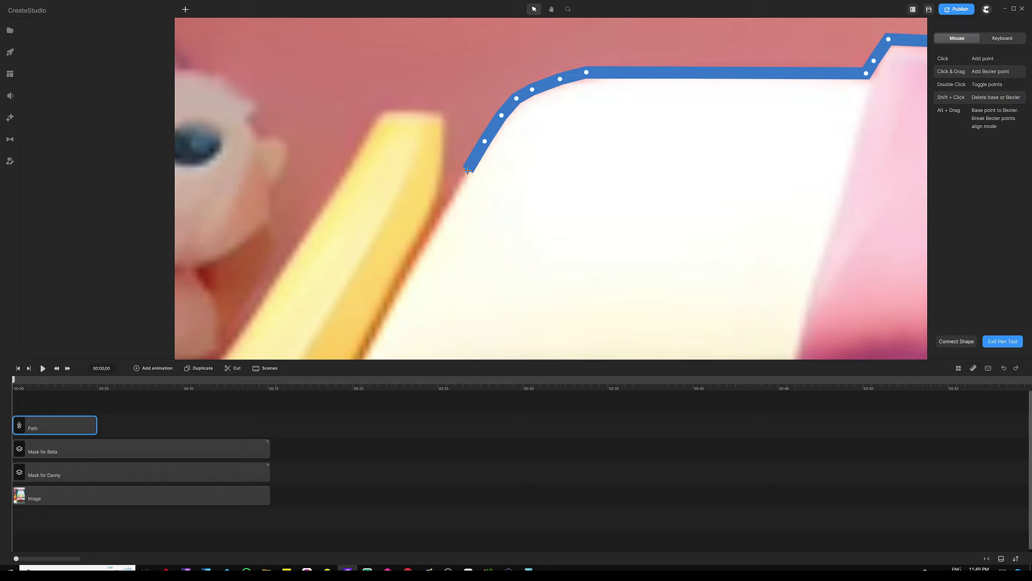
{"action": "left_click", "coordinate": [453, 195]}
Step: Trace up the yellow footboard's inner edge and across its upper end
{"action": "left_click", "coordinate": [441, 181]}
{"action": "left_click", "coordinate": [443, 157]}
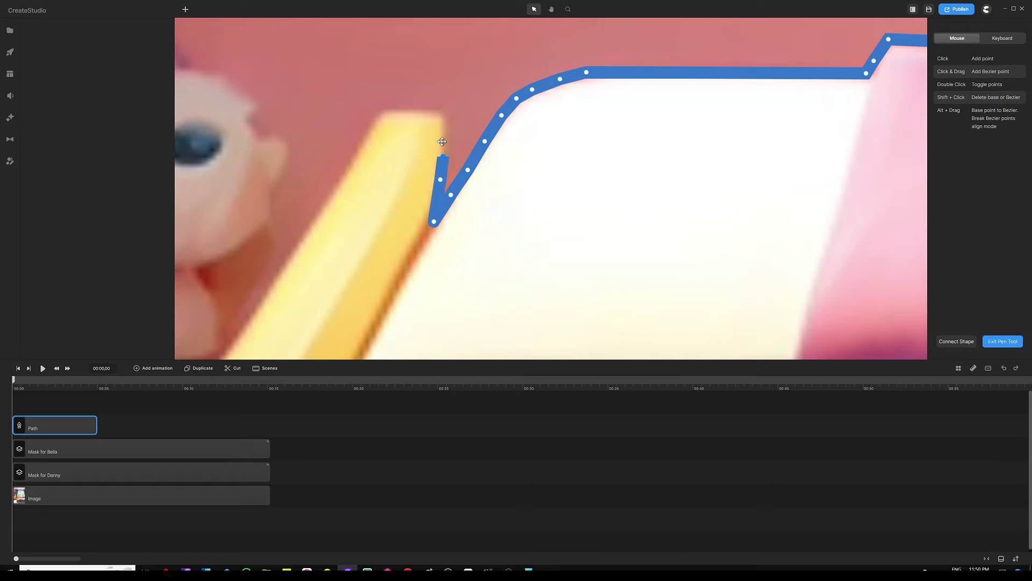
{"action": "left_click", "coordinate": [442, 128]}
{"action": "left_click", "coordinate": [444, 114]}
{"action": "left_click", "coordinate": [433, 109]}
{"action": "left_click", "coordinate": [379, 109]}
{"action": "scroll", "coordinate": [491, 77], "scroll_direction": "down", "scroll_amount": 3}
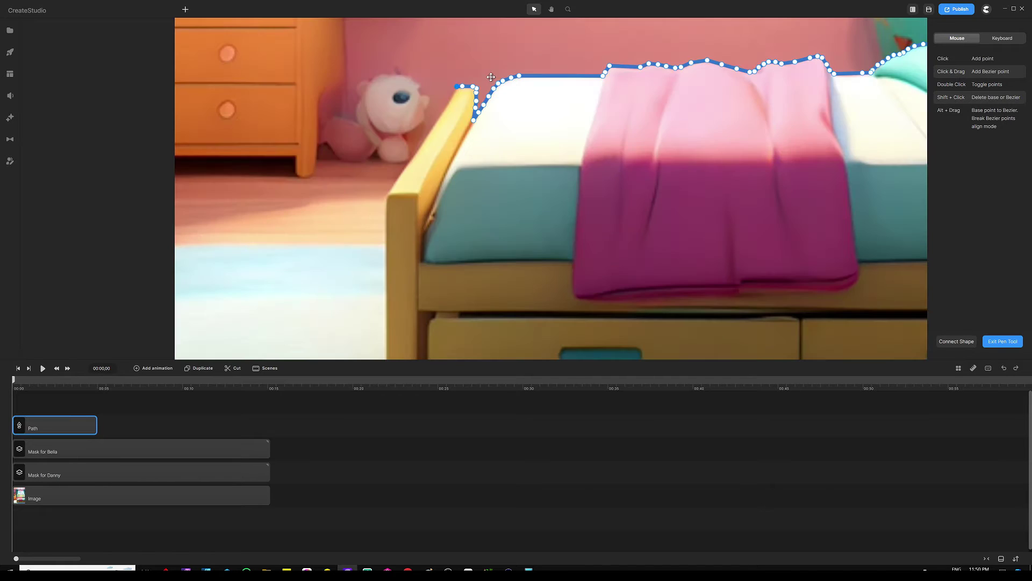
{"action": "scroll", "coordinate": [433, 100], "scroll_direction": "up", "scroll_amount": 3}
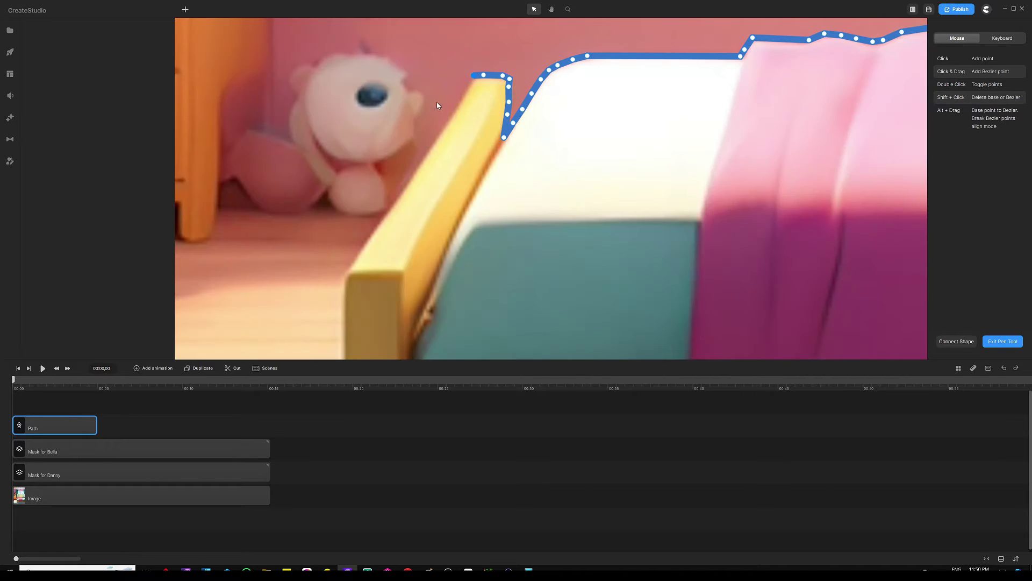
Step: Trace the bed path down the yellow footboard's outer sloping edge and its front post to the floor
{"action": "left_click", "coordinate": [349, 272]}
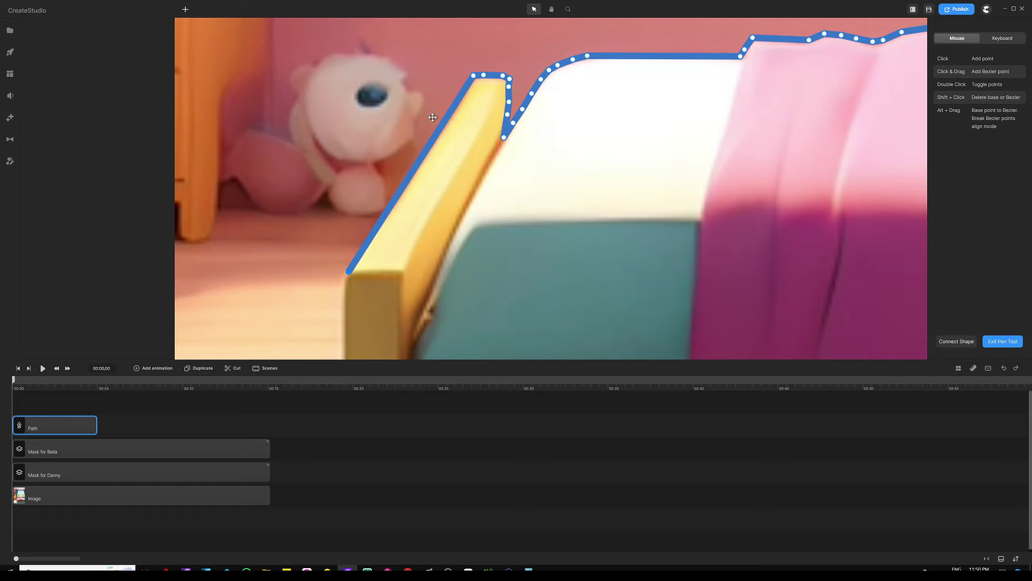
{"action": "left_click", "coordinate": [475, 76]}
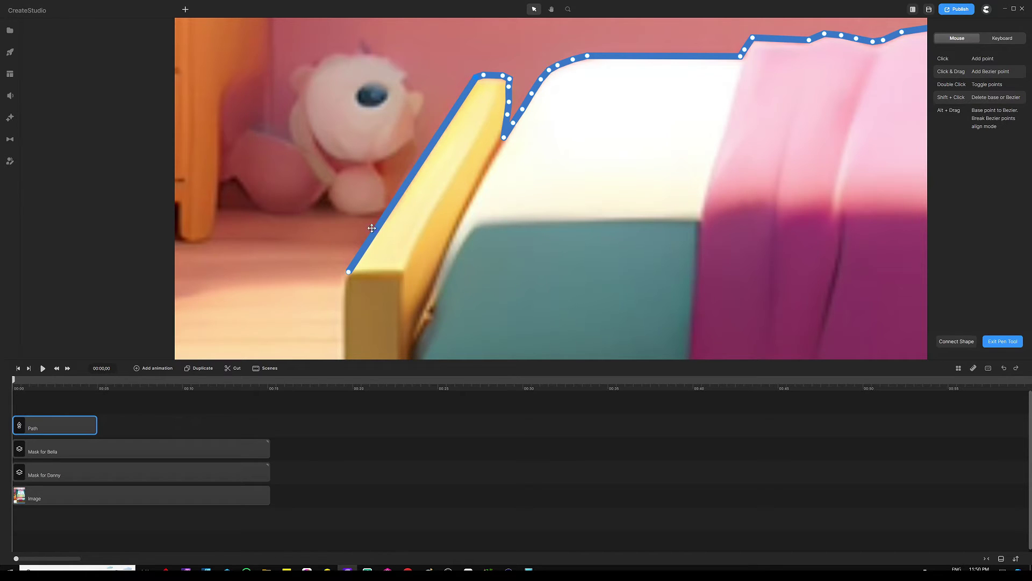
{"action": "left_click", "coordinate": [348, 272]}
{"action": "scroll", "coordinate": [404, 151], "scroll_direction": "down", "scroll_amount": 5}
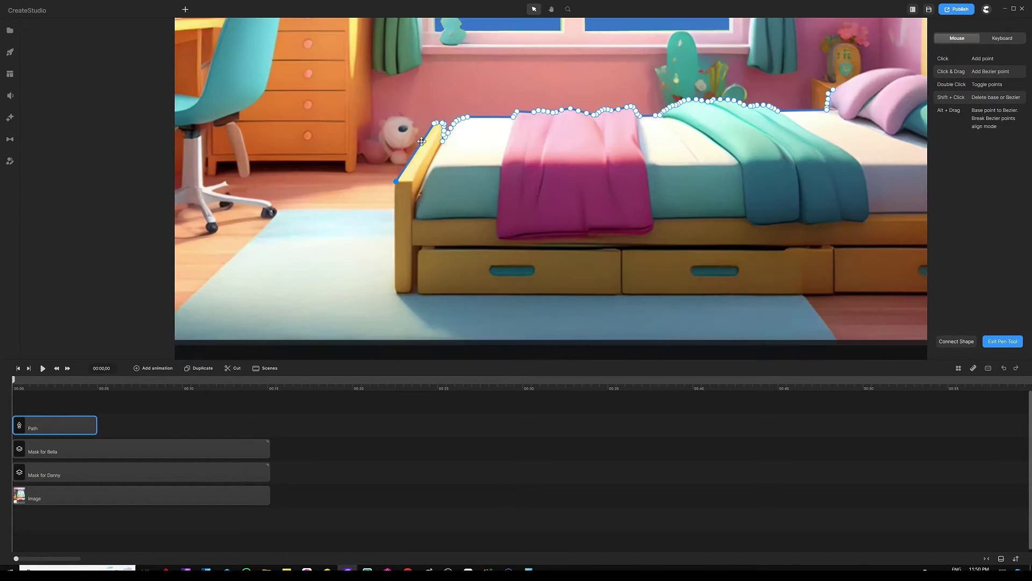
{"action": "scroll", "coordinate": [394, 212], "scroll_direction": "up", "scroll_amount": 3}
{"action": "scroll", "coordinate": [391, 163], "scroll_direction": "down", "scroll_amount": 3}
{"action": "scroll", "coordinate": [392, 238], "scroll_direction": "up", "scroll_amount": 3}
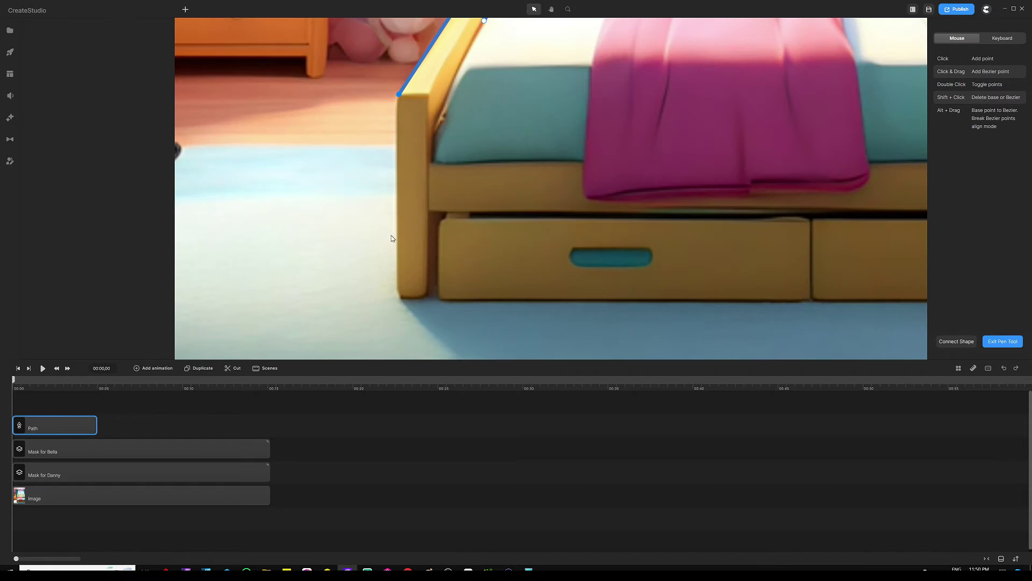
{"action": "left_click", "coordinate": [398, 294]}
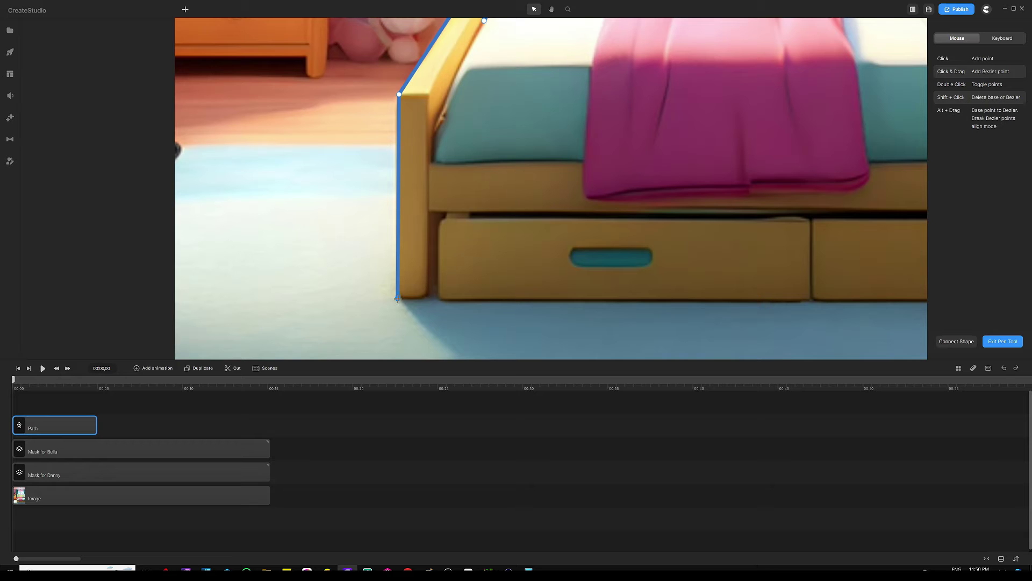
Step: Extend the path along the bed's base to the headboard leg and up to the top of the outer headboard post
{"action": "scroll", "coordinate": [408, 244], "scroll_direction": "down", "scroll_amount": 4}
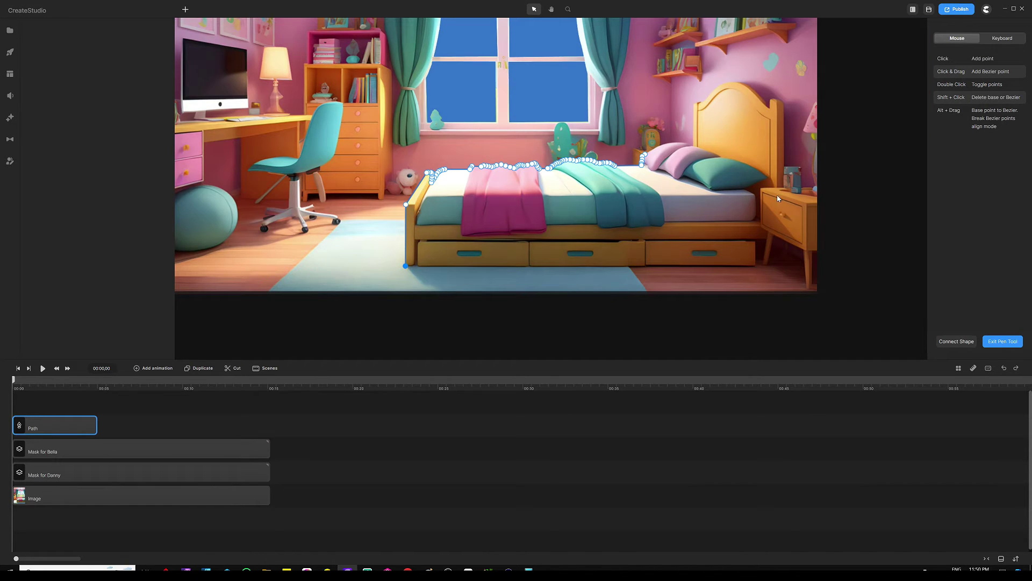
{"action": "left_click", "coordinate": [764, 263]}
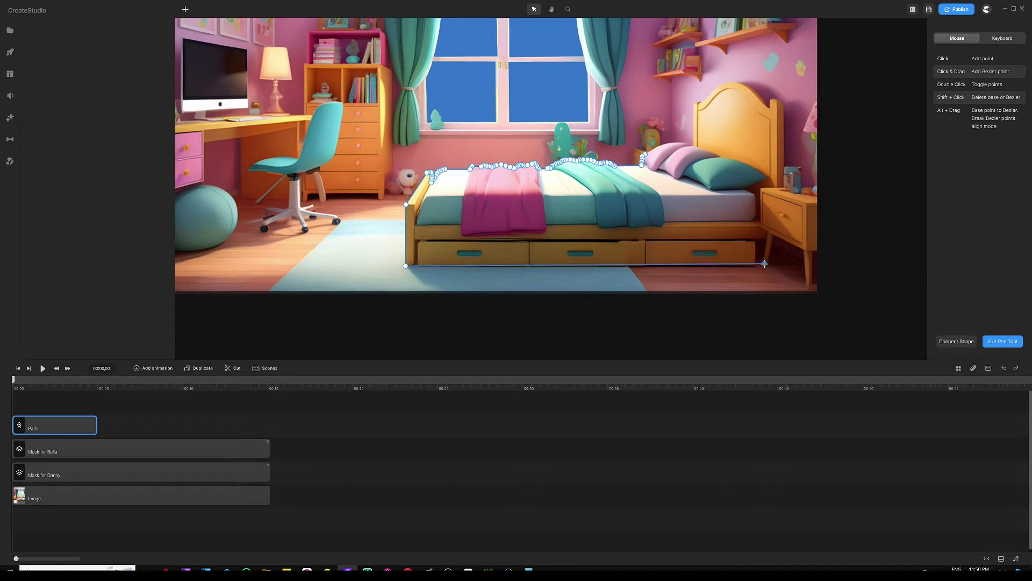
{"action": "left_click", "coordinate": [782, 109]}
{"action": "scroll", "coordinate": [656, 152], "scroll_direction": "up", "scroll_amount": 2}
{"action": "scroll", "coordinate": [644, 125], "scroll_direction": "up", "scroll_amount": 2}
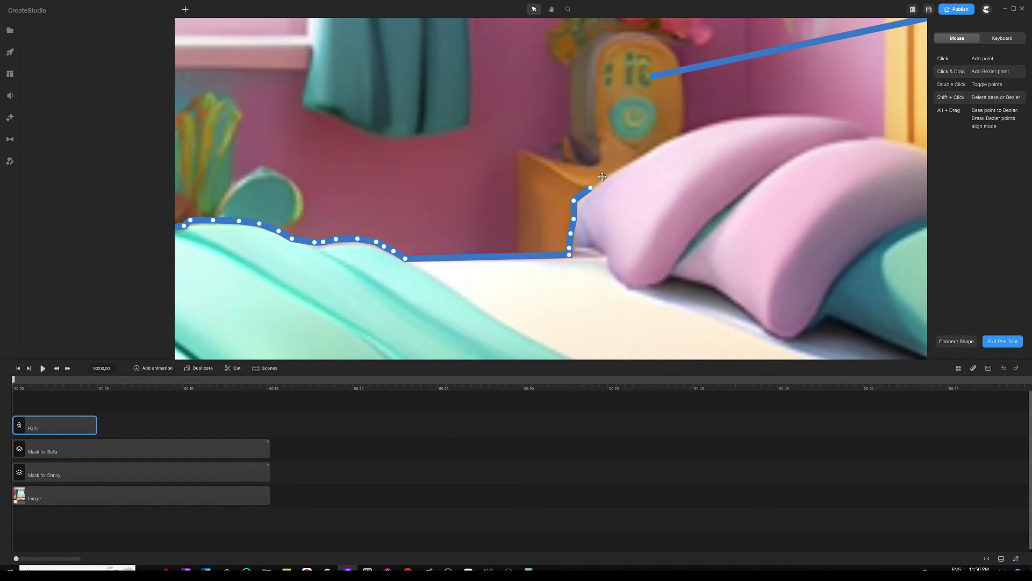
Step: Bring the path from the alarm clock back to its end point beside the pink pillow to complete the bed outline
{"action": "scroll", "coordinate": [613, 179], "scroll_direction": "down", "scroll_amount": 3}
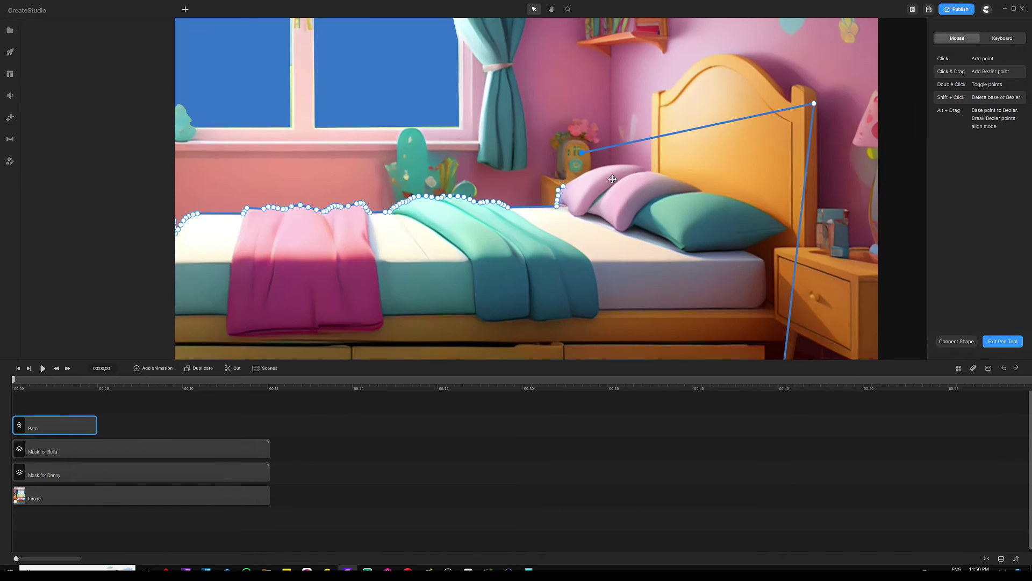
{"action": "scroll", "coordinate": [654, 162], "scroll_direction": "down", "scroll_amount": 3}
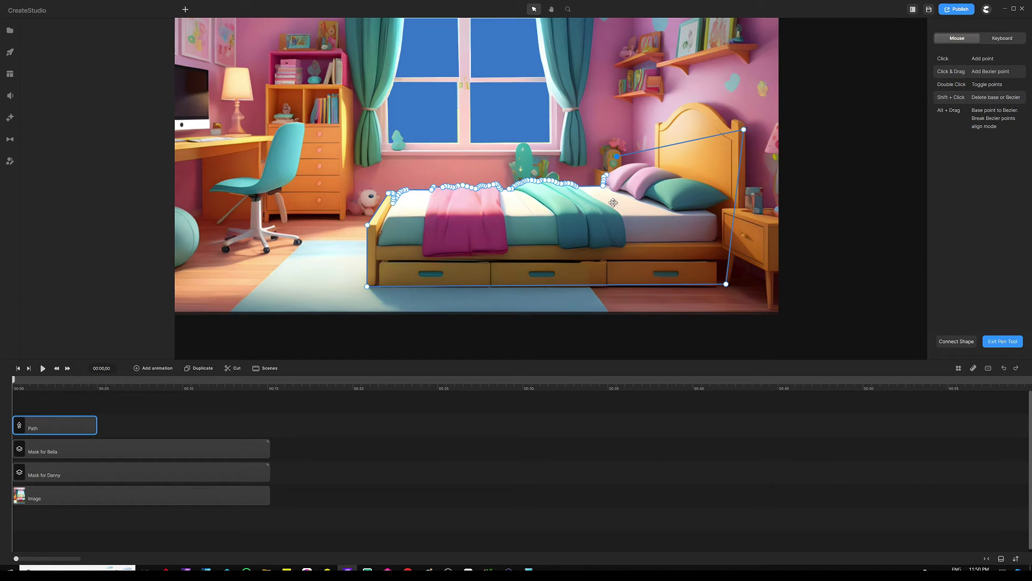
{"action": "scroll", "coordinate": [619, 200], "scroll_direction": "up", "scroll_amount": 5}
{"action": "scroll", "coordinate": [623, 198], "scroll_direction": "down", "scroll_amount": 5}
{"action": "scroll", "coordinate": [619, 197], "scroll_direction": "up", "scroll_amount": 8}
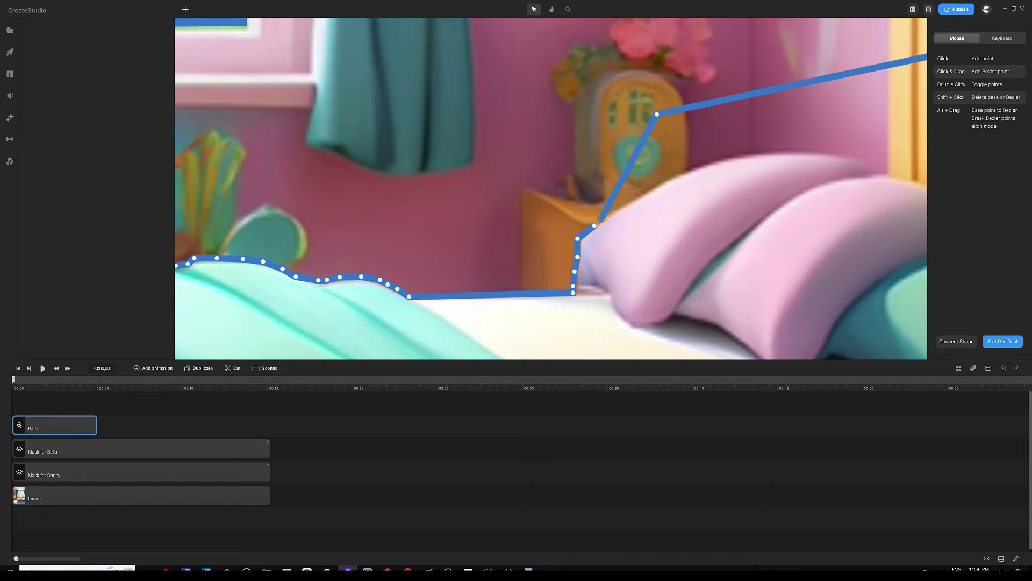
{"action": "left_click_drag", "start_coordinate": [600, 220], "coordinate": [597, 223]}
{"action": "scroll", "coordinate": [585, 149], "scroll_direction": "down", "scroll_amount": 5}
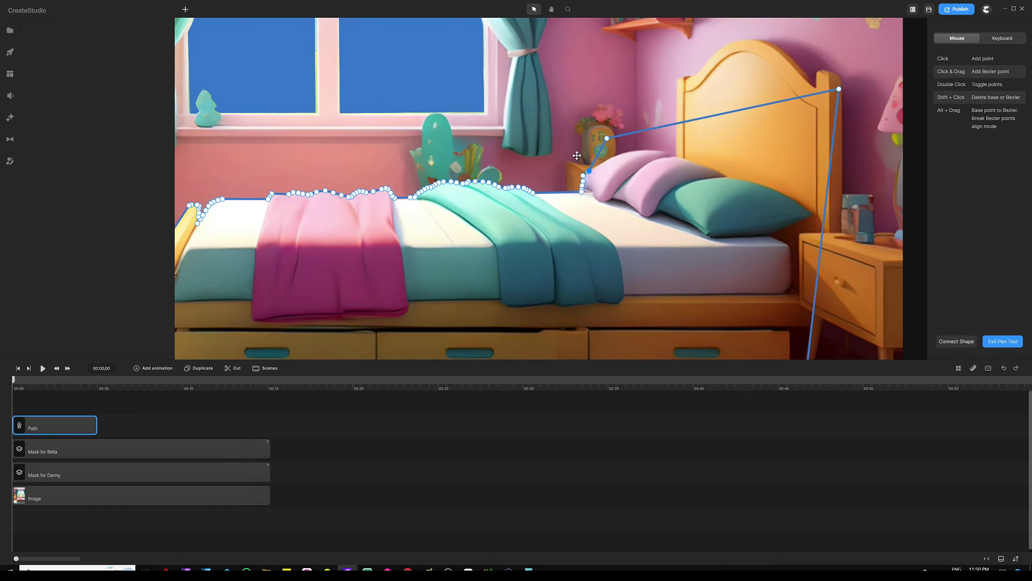
{"action": "scroll", "coordinate": [577, 155], "scroll_direction": "down", "scroll_amount": 5}
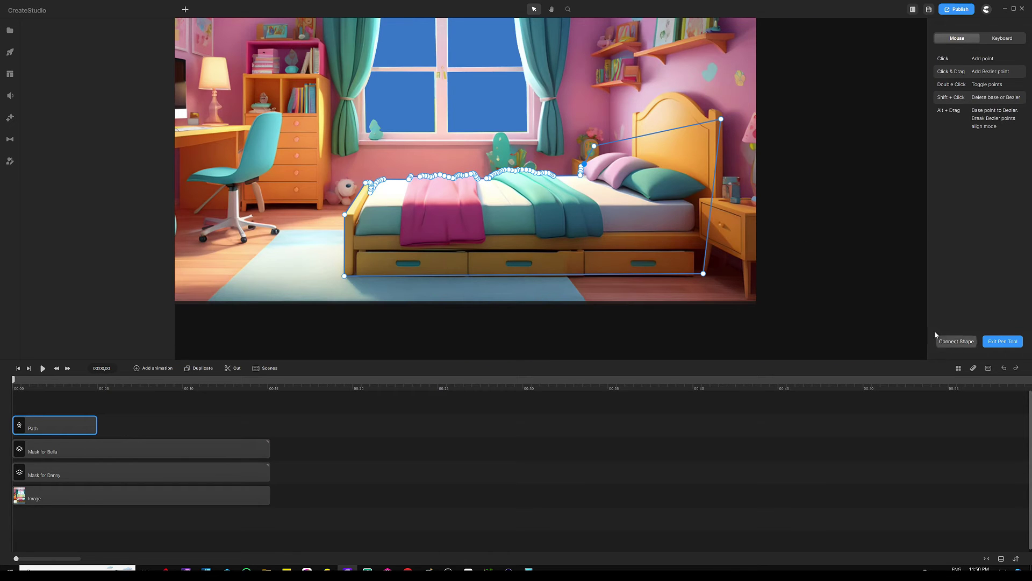
Step: Connect the bed path into a filled shape and set its border width to 0 px
{"action": "left_click", "coordinate": [949, 343]}
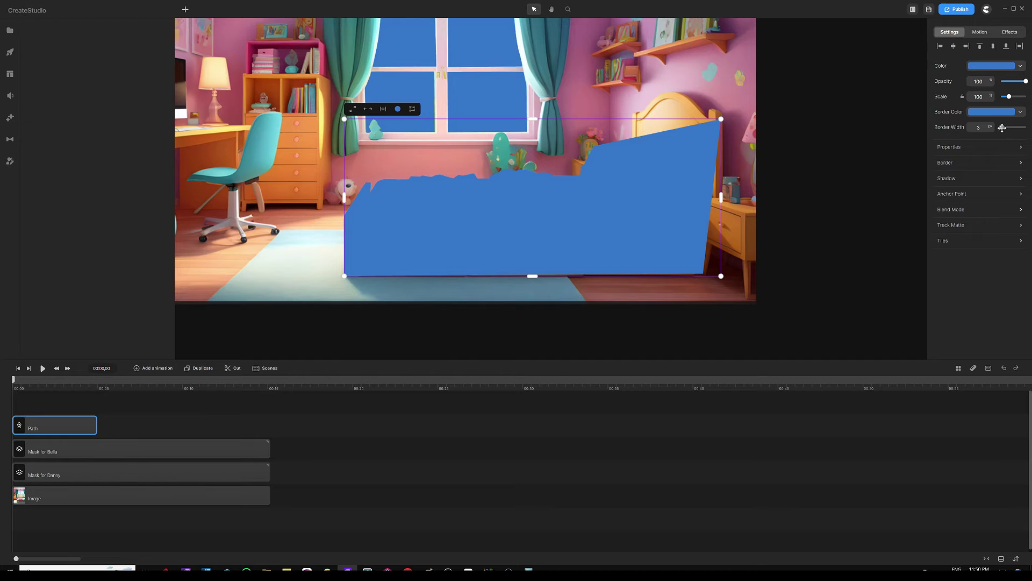
{"action": "left_click_drag", "start_coordinate": [1002, 127], "coordinate": [999, 127]}
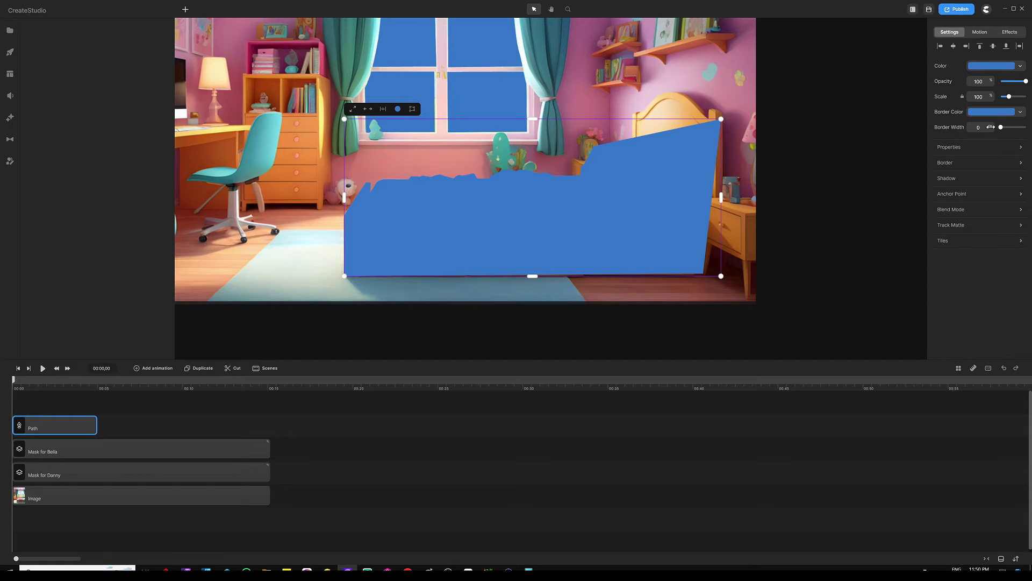
{"action": "left_click", "coordinate": [396, 421]}
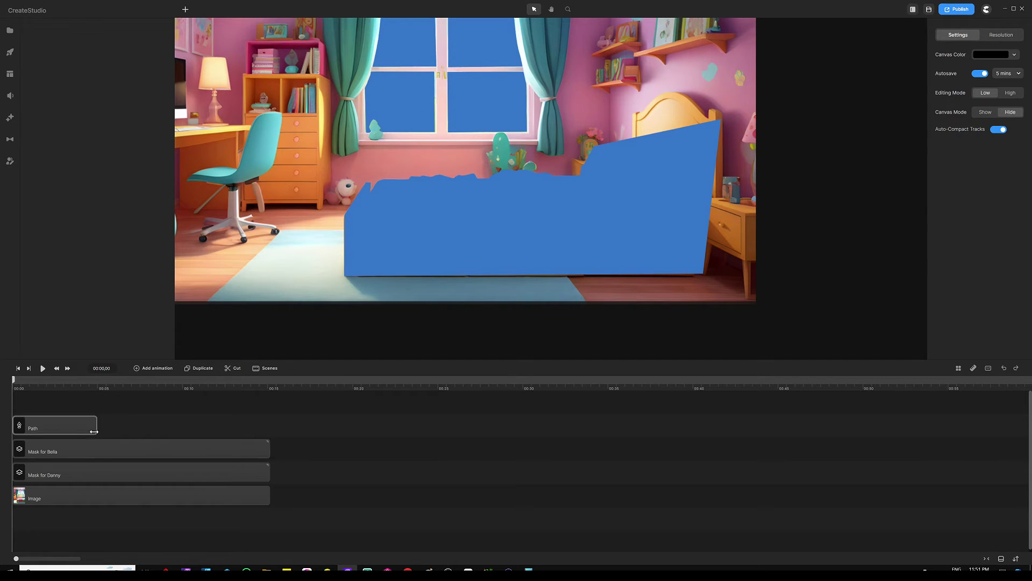
{"action": "left_click", "coordinate": [130, 502]}
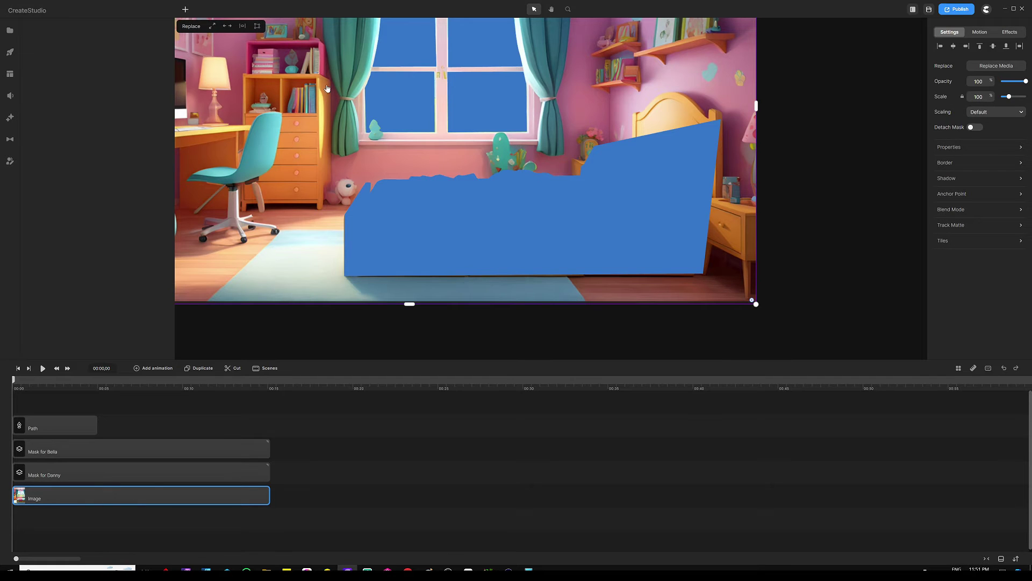
{"action": "key", "text": "ctrl+0"}
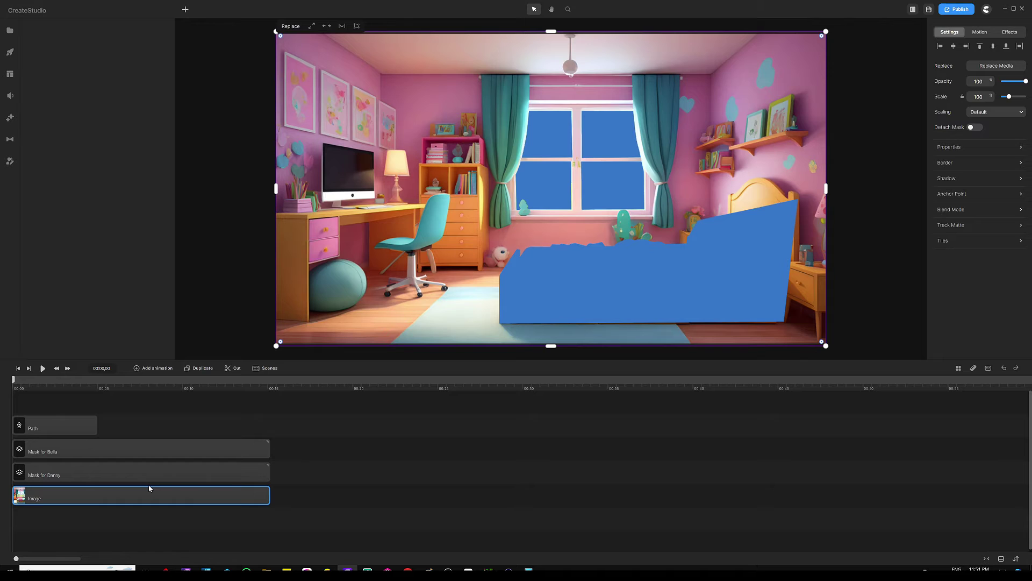
{"action": "key", "text": "ctrl+g"}
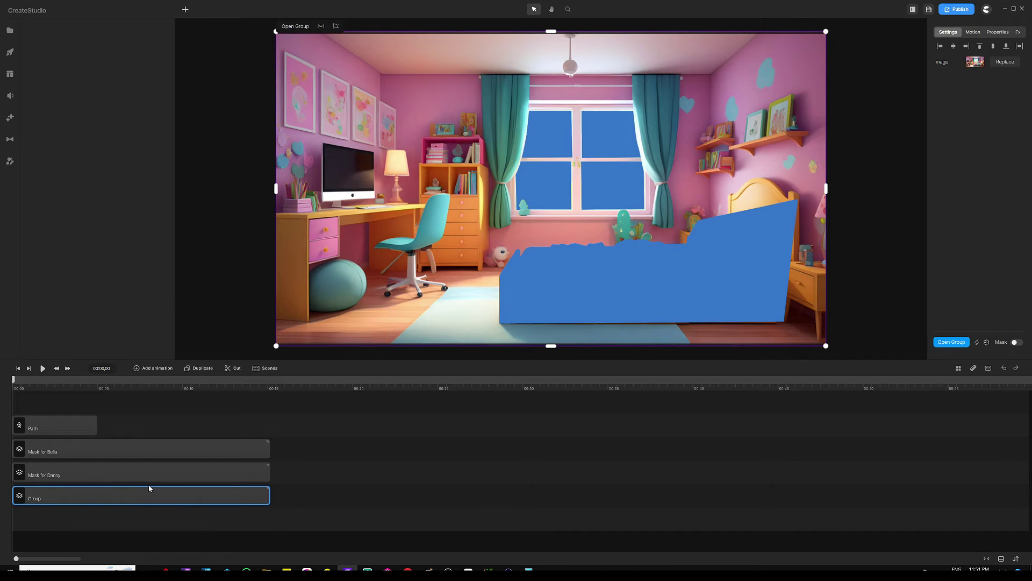
{"action": "key", "text": "ctrl+z"}
{"action": "left_click", "coordinate": [170, 419]}
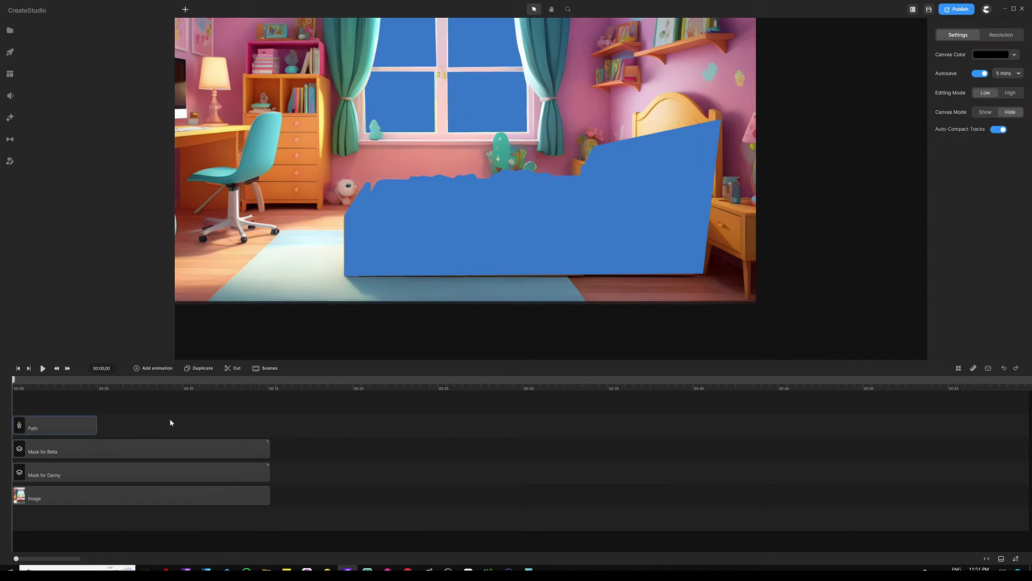
Step: Duplicate the room image and mask the copy with the bed-shaped path
{"action": "left_click", "coordinate": [145, 501]}
{"action": "key", "text": "ctrl+d"}
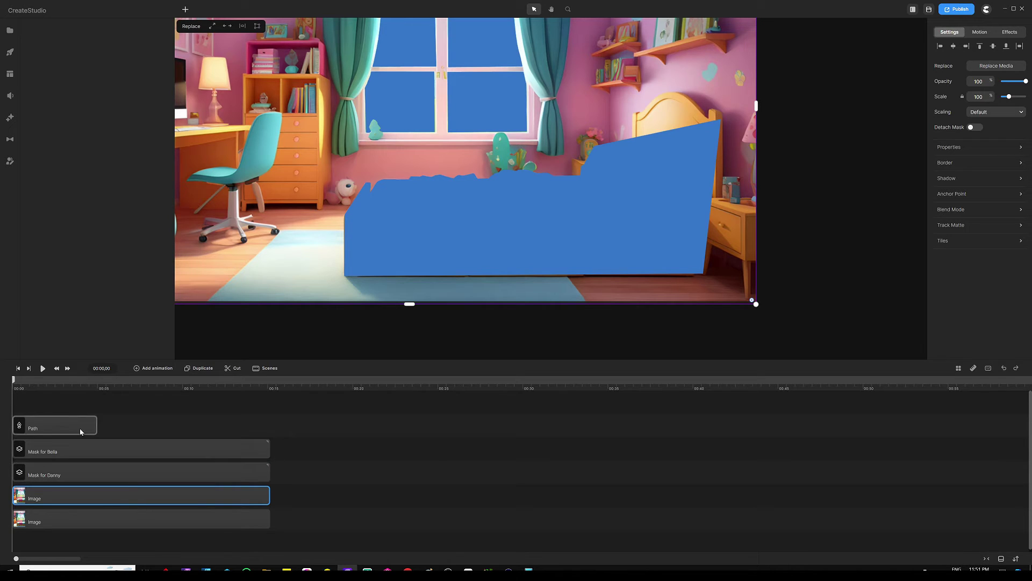
{"action": "left_click", "coordinate": [64, 423], "text": "shift"}
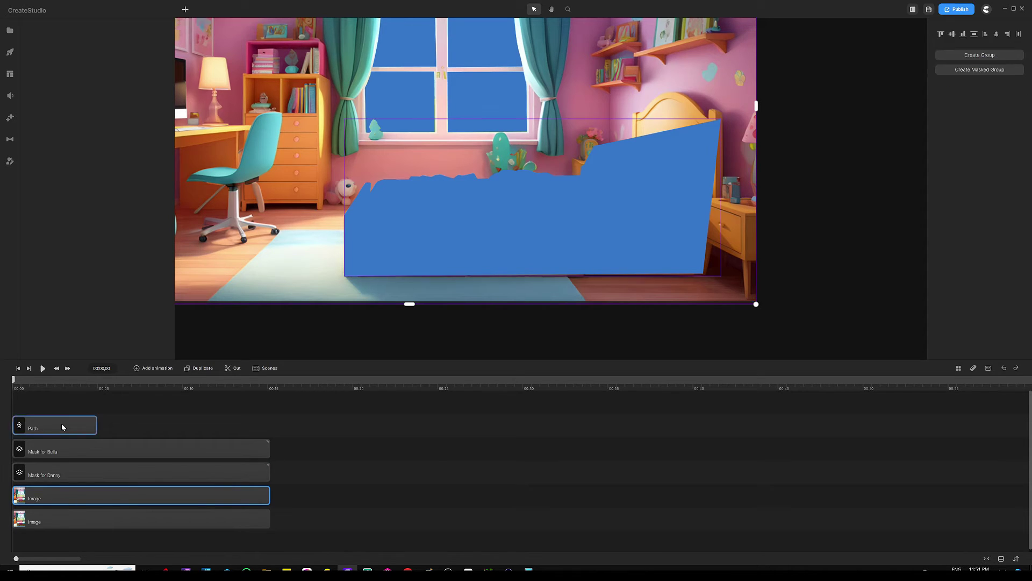
{"action": "right_click", "coordinate": [128, 497]}
{"action": "left_click", "coordinate": [158, 448]}
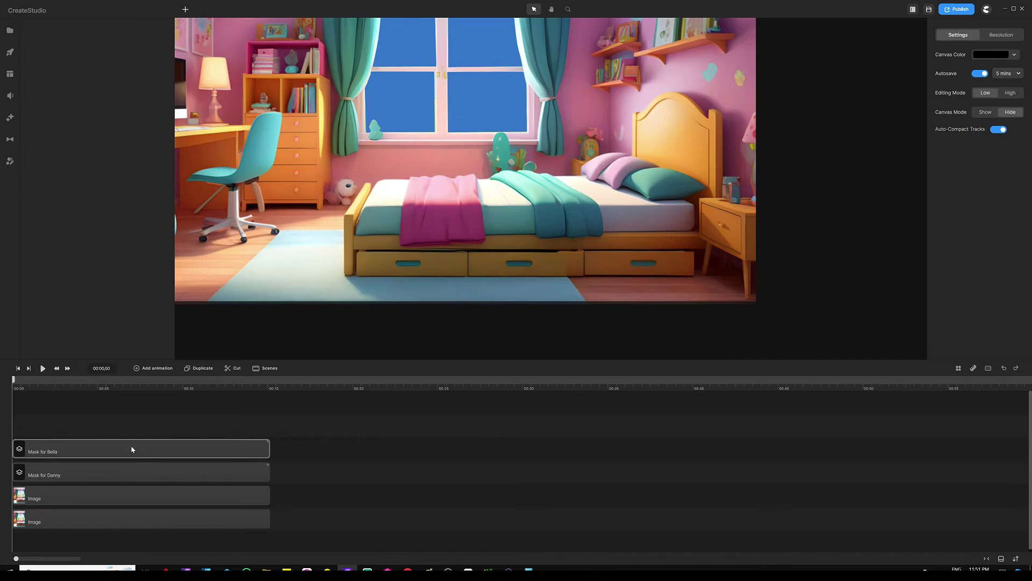
Step: Rename the masked room image layer as Bed
{"action": "left_click", "coordinate": [118, 493]}
{"action": "right_click", "coordinate": [118, 492]}
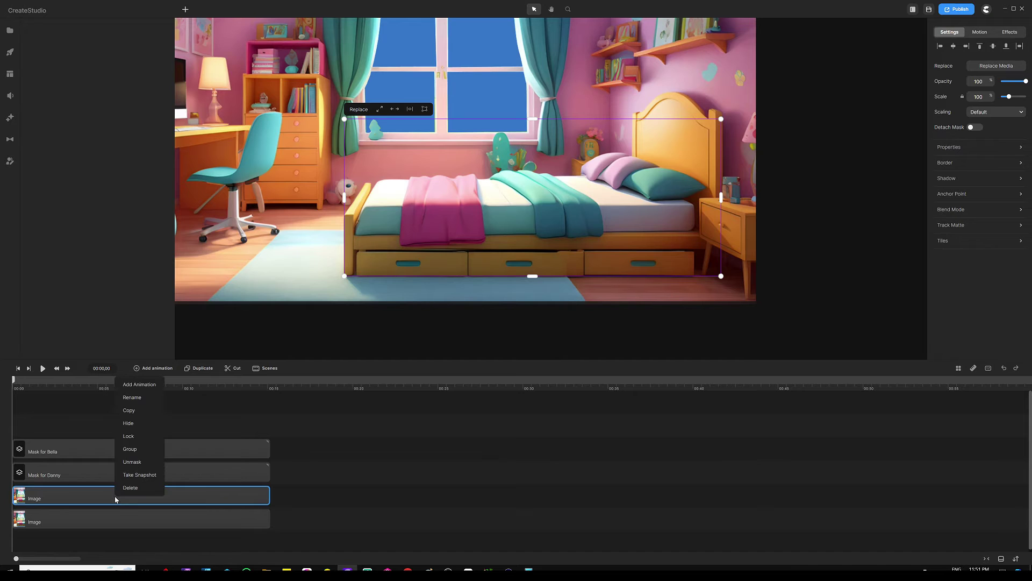
{"action": "left_click", "coordinate": [135, 404]}
{"action": "type", "text": "Bed"}
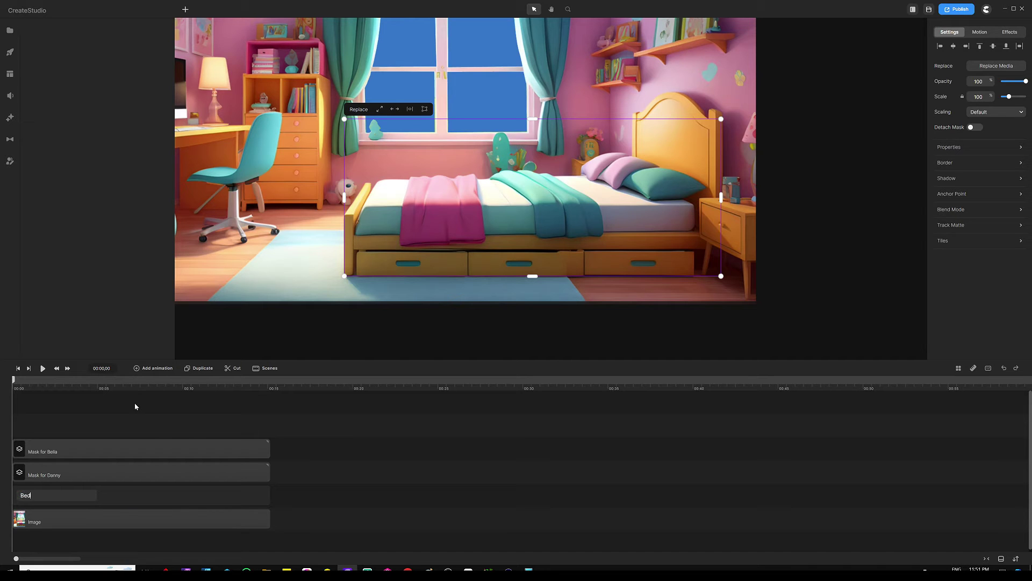
{"action": "key", "text": "Return"}
{"action": "left_click", "coordinate": [175, 407]}
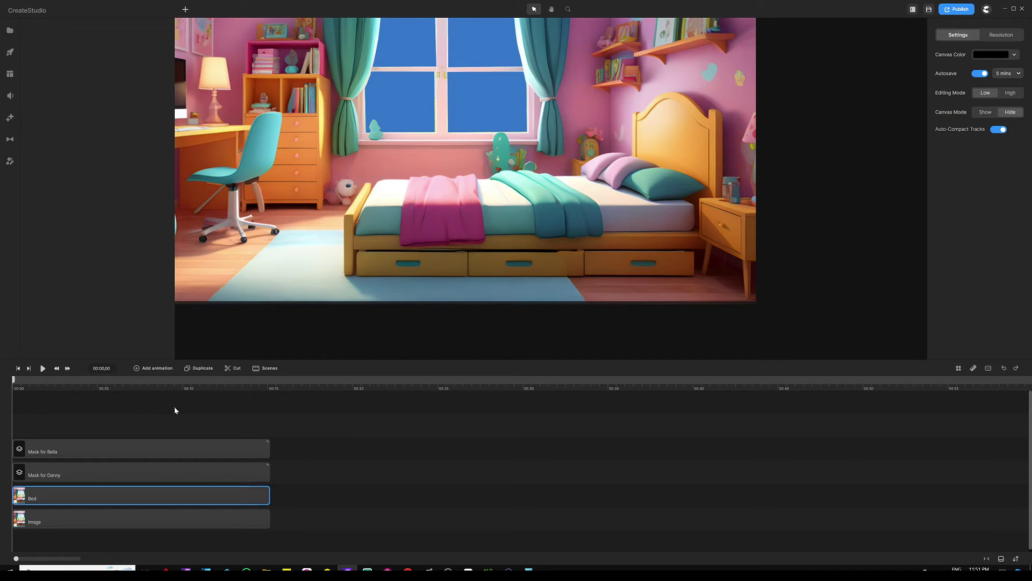
Step: Nudge the Bed cut-out slightly, keeping it over the bed in the room image
{"action": "left_click", "coordinate": [510, 210]}
{"action": "mouse_move", "coordinate": [511, 209]}
{"action": "left_mouse_down"}
{"action": "mouse_move", "coordinate": [503, 198]}
{"action": "mouse_move", "coordinate": [510, 206]}
{"action": "left_mouse_up"}
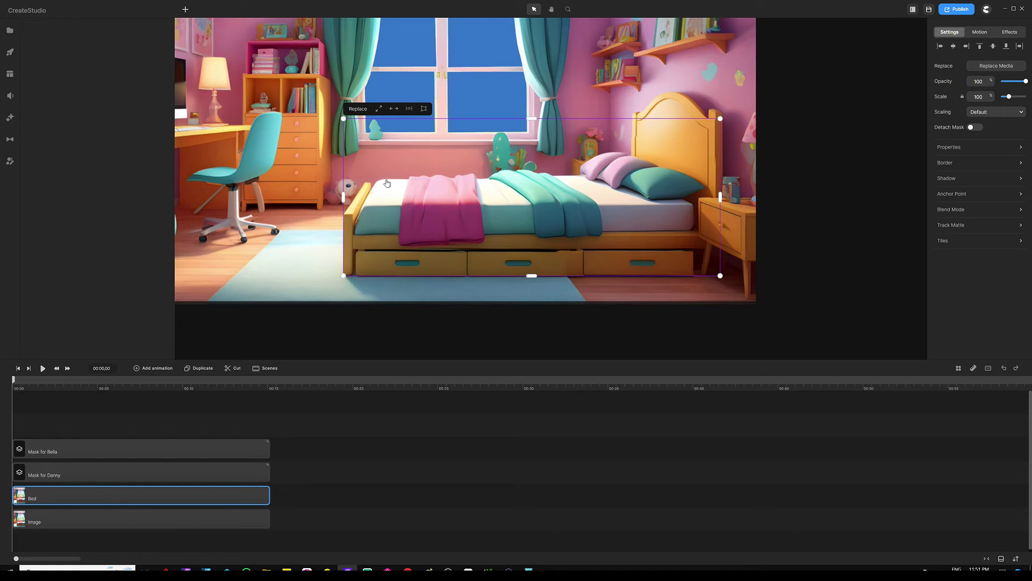
{"action": "left_click", "coordinate": [224, 407]}
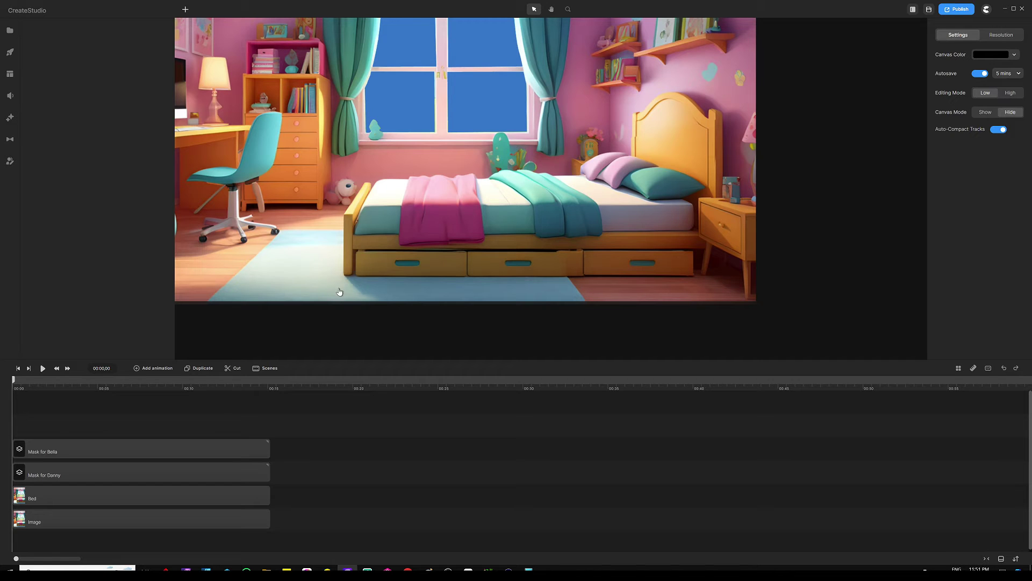
{"action": "key", "text": "ctrl+0"}
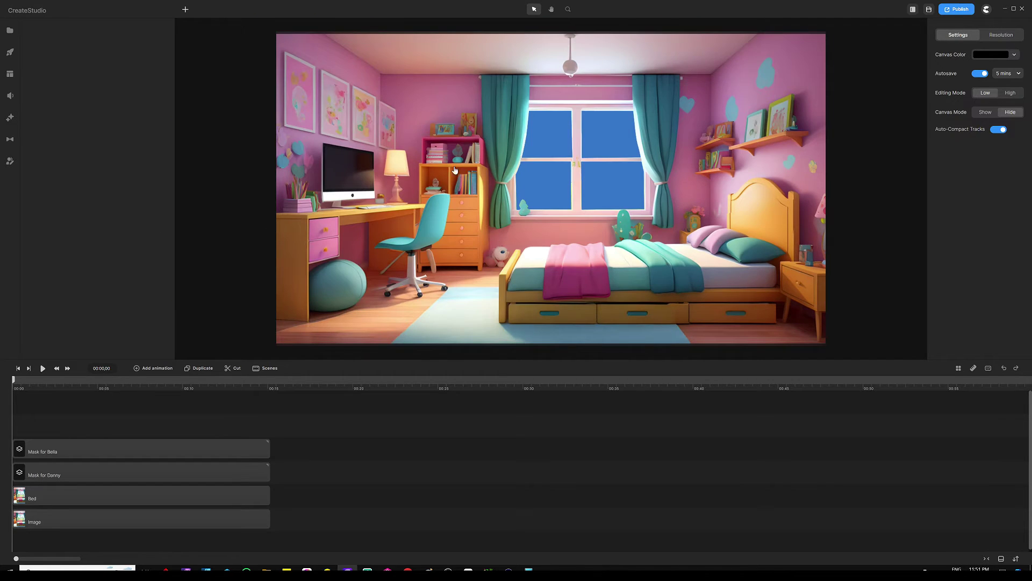
Step: Add the 3D character Lenka to the scene and place her in front of the desk chair
{"action": "left_click", "coordinate": [9, 165]}
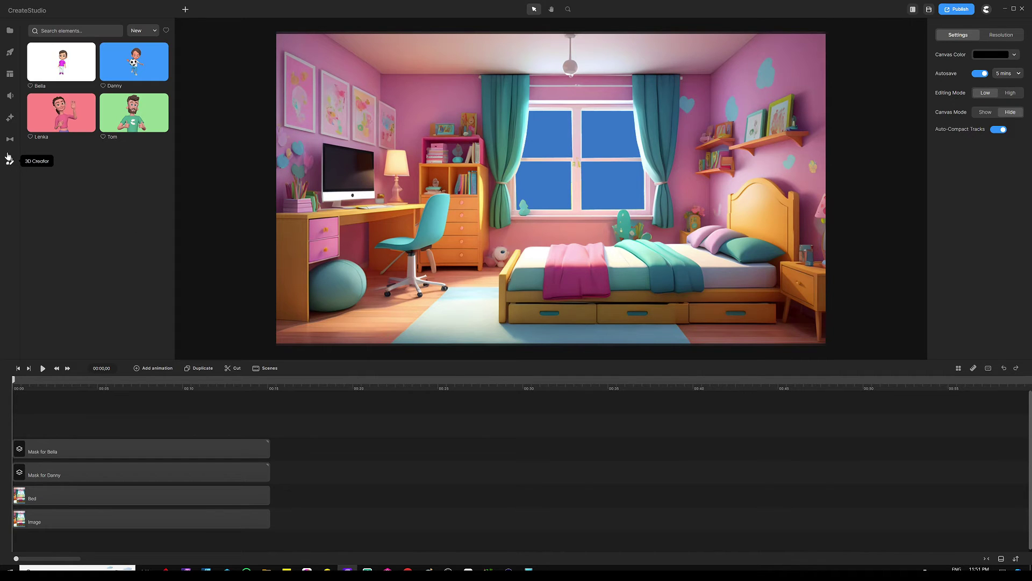
{"action": "left_click_drag", "start_coordinate": [59, 115], "coordinate": [394, 218]}
{"action": "left_click_drag", "start_coordinate": [556, 210], "coordinate": [422, 231]}
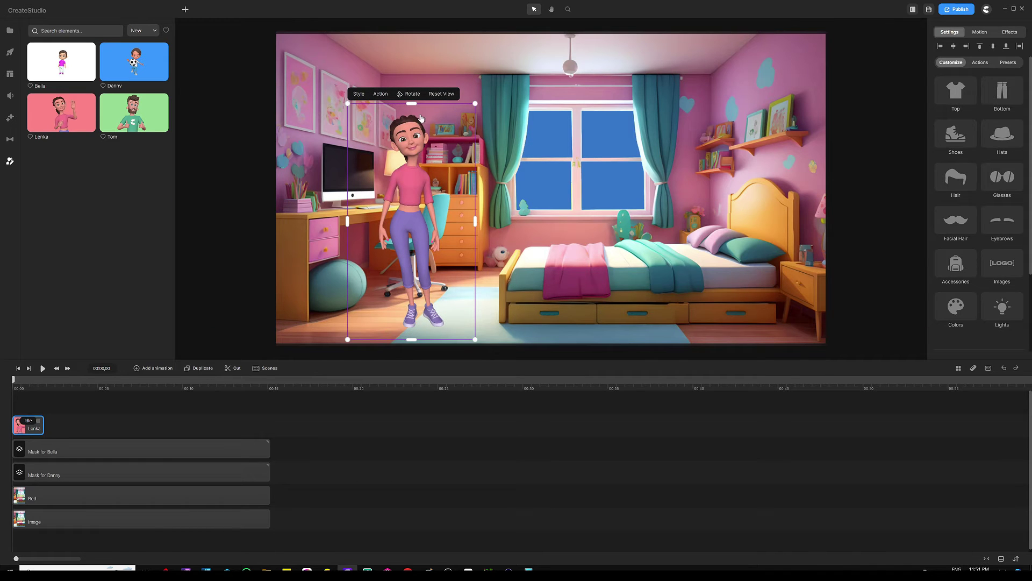
Step: Rotate Lenka so her back faces the viewer and she looks toward the window
{"action": "left_click", "coordinate": [412, 100]}
{"action": "left_click_drag", "start_coordinate": [413, 234], "coordinate": [554, 222]}
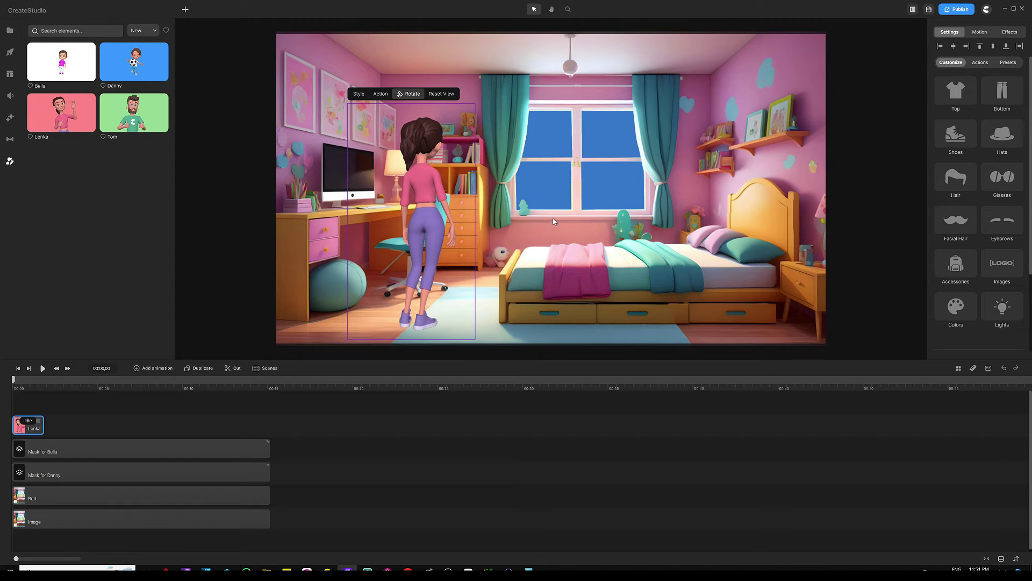
{"action": "left_click", "coordinate": [413, 97]}
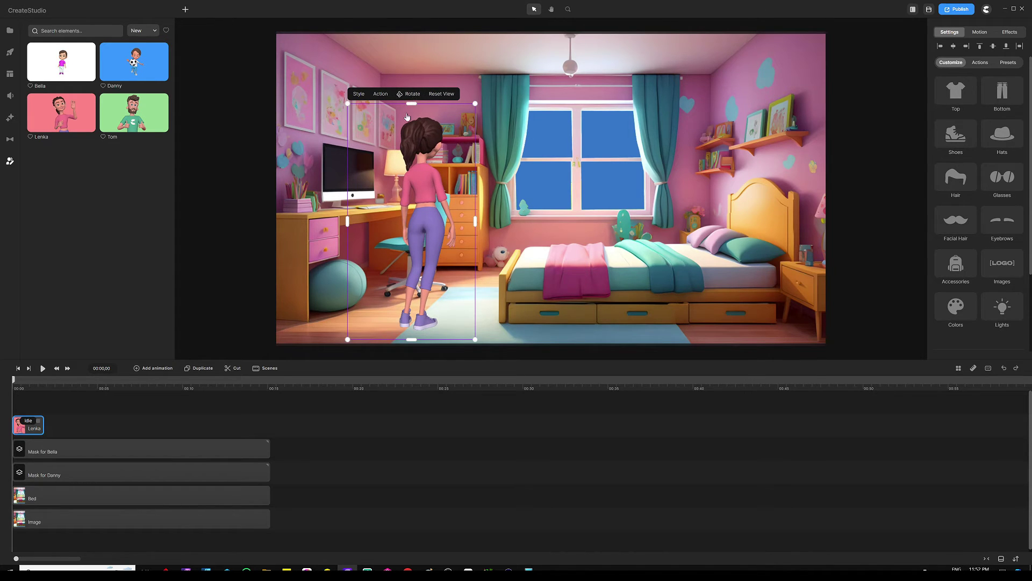
Step: Apply the character preset with brown hair, a magenta T-shirt, light-blue shorts and magenta shoes to Lenka
{"action": "left_click", "coordinate": [1007, 63]}
{"action": "scroll", "coordinate": [985, 197], "scroll_direction": "down", "scroll_amount": 2}
{"action": "scroll", "coordinate": [985, 197], "scroll_direction": "down", "scroll_amount": 10}
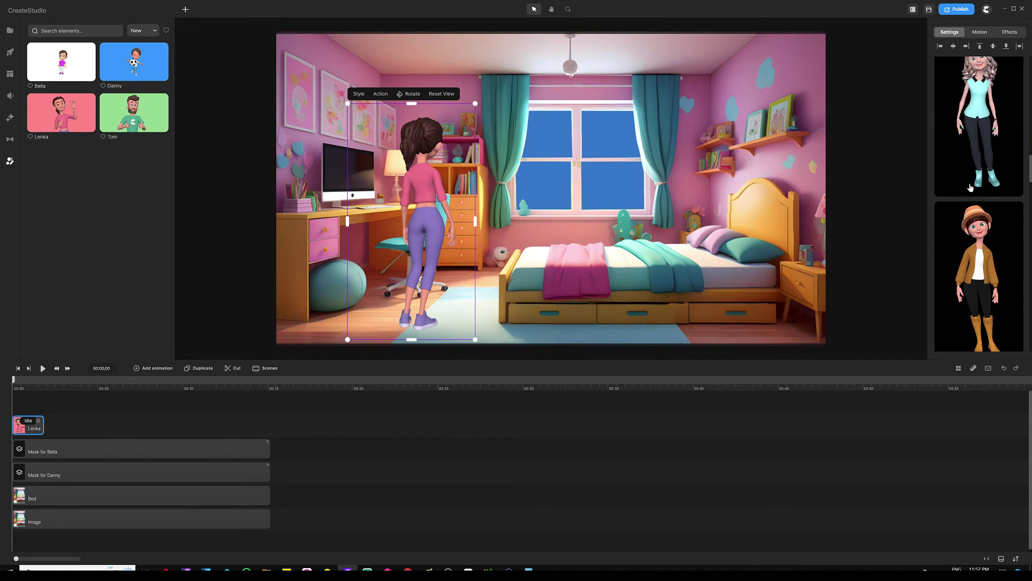
{"action": "scroll", "coordinate": [970, 186], "scroll_direction": "down", "scroll_amount": 10}
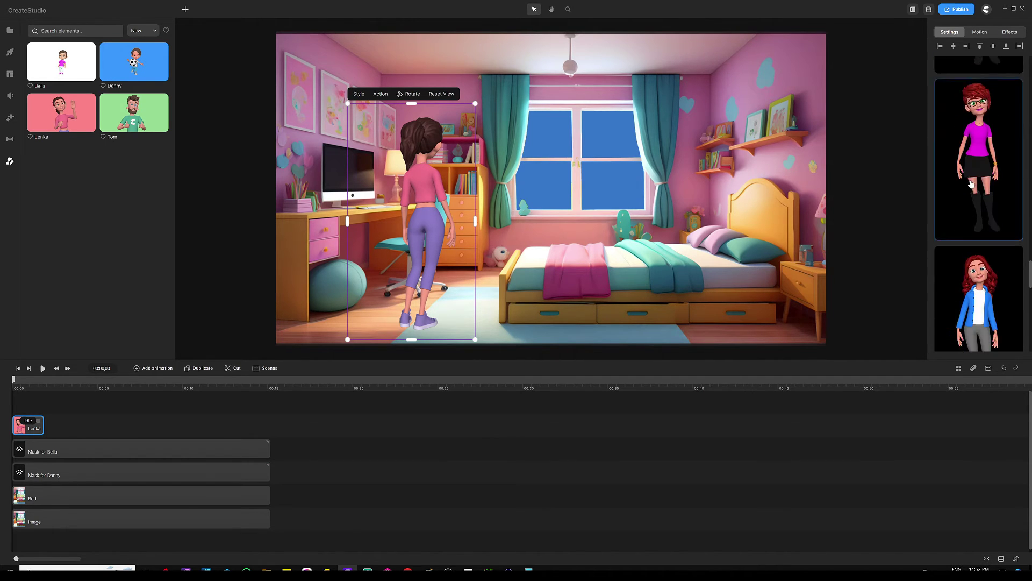
{"action": "scroll", "coordinate": [972, 185], "scroll_direction": "up", "scroll_amount": 1}
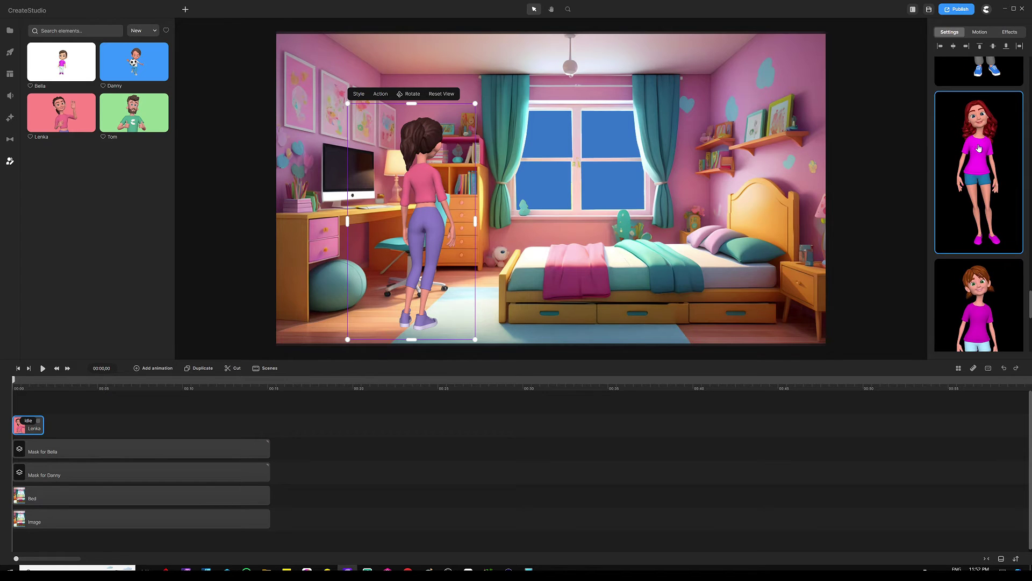
{"action": "scroll", "coordinate": [979, 149], "scroll_direction": "down", "scroll_amount": 1}
{"action": "left_click", "coordinate": [984, 223]}
{"action": "left_click", "coordinate": [331, 425]}
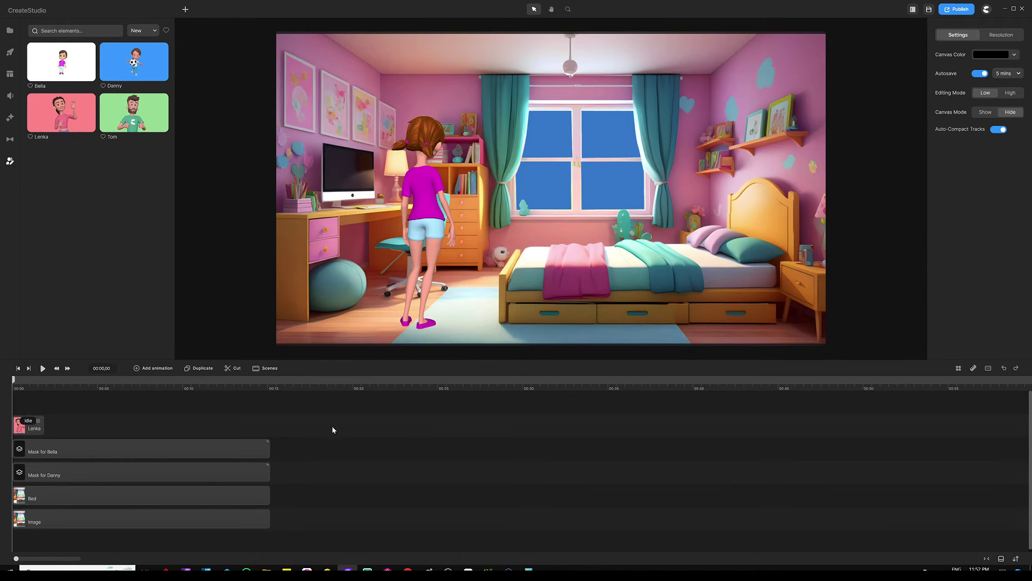
Step: Change Lenka's Idle action to Walking
{"action": "left_click_drag", "start_coordinate": [54, 388], "coordinate": [137, 387]}
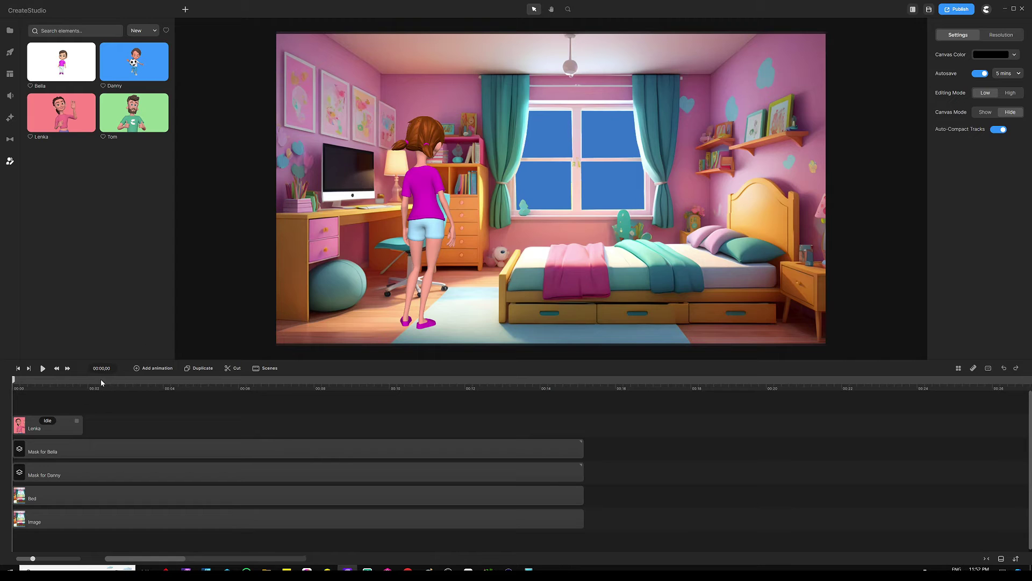
{"action": "left_click", "coordinate": [47, 421]}
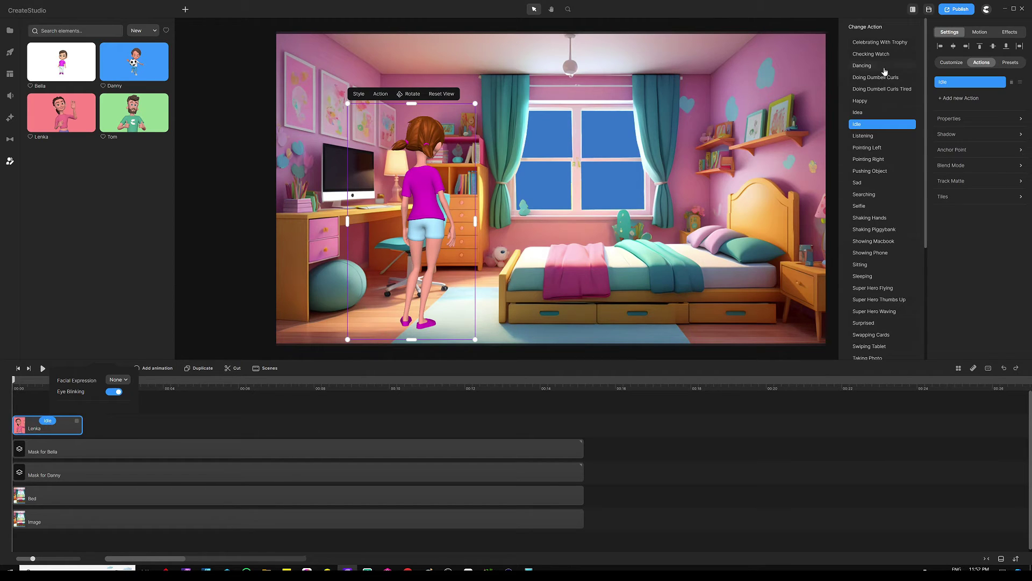
{"action": "scroll", "coordinate": [869, 140], "scroll_direction": "down", "scroll_amount": 3}
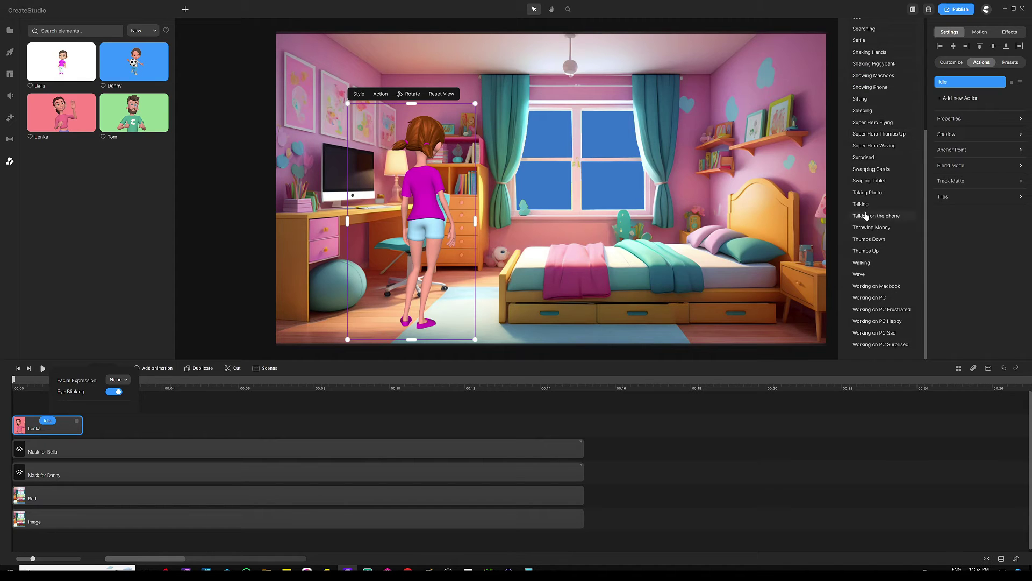
{"action": "left_click", "coordinate": [873, 265]}
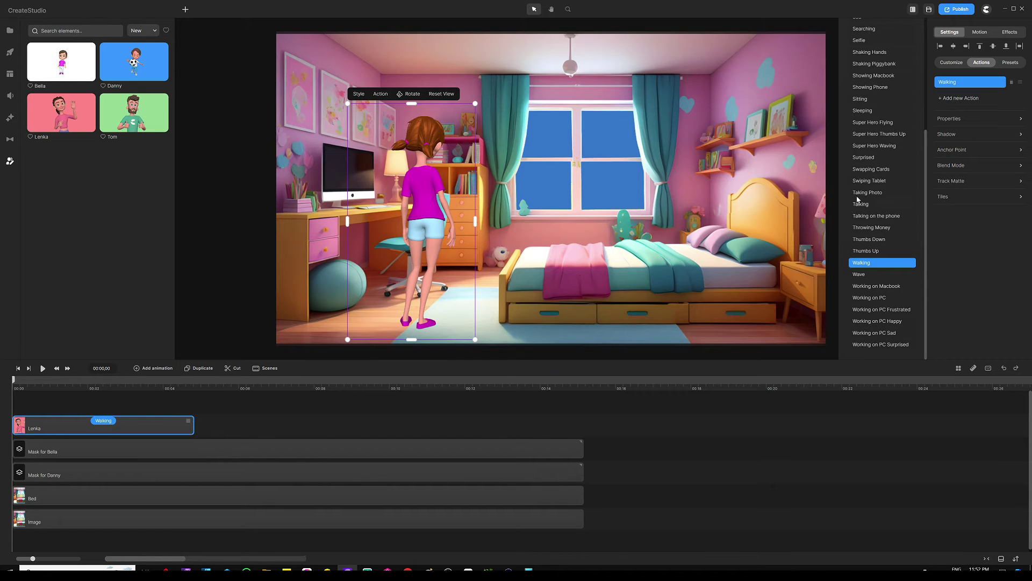
Step: Add an Idle action and a Wave action after Lenka's Walking action
{"action": "left_click", "coordinate": [956, 100]}
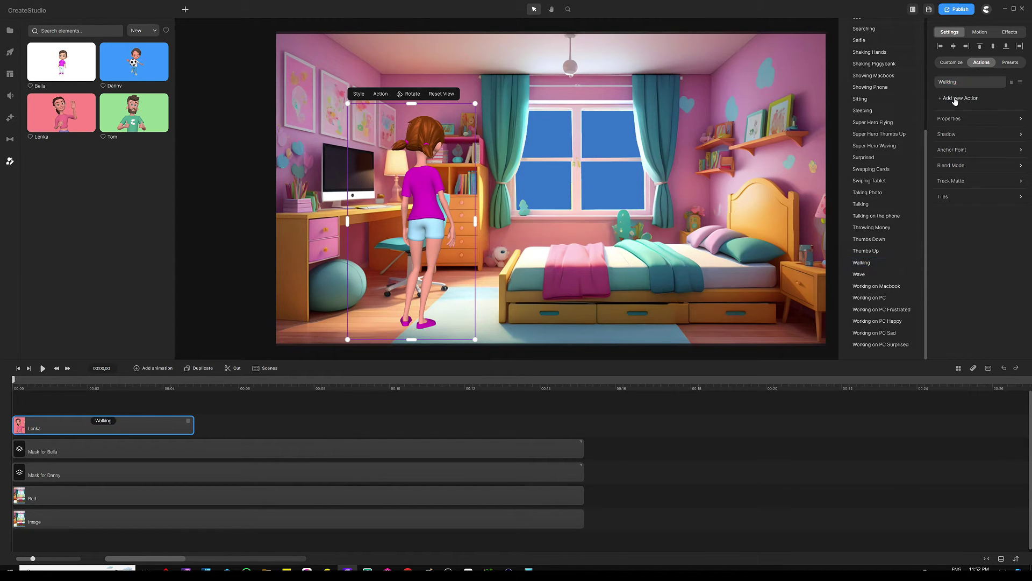
{"action": "scroll", "coordinate": [865, 154], "scroll_direction": "up", "scroll_amount": 3}
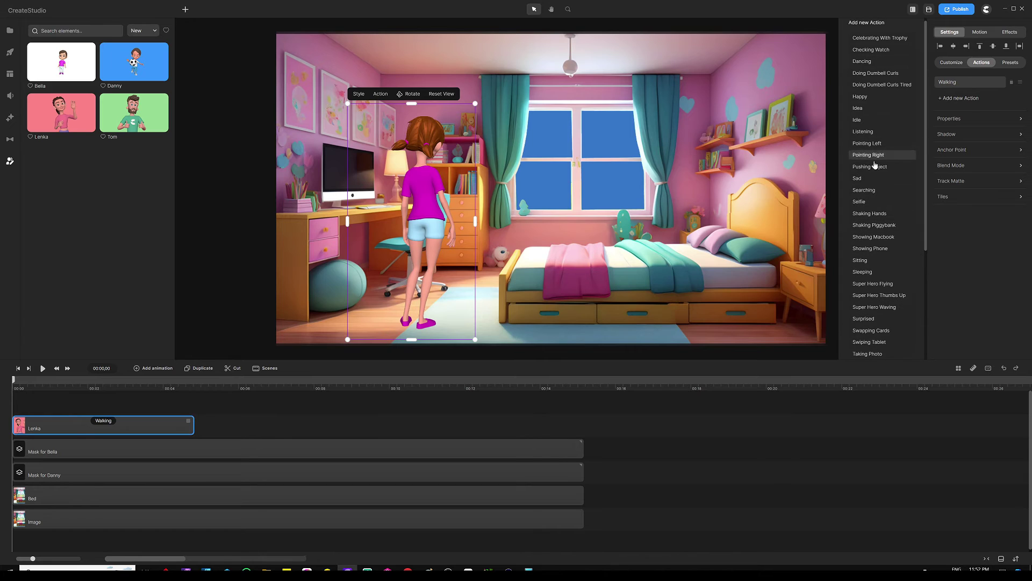
{"action": "left_click", "coordinate": [857, 119]}
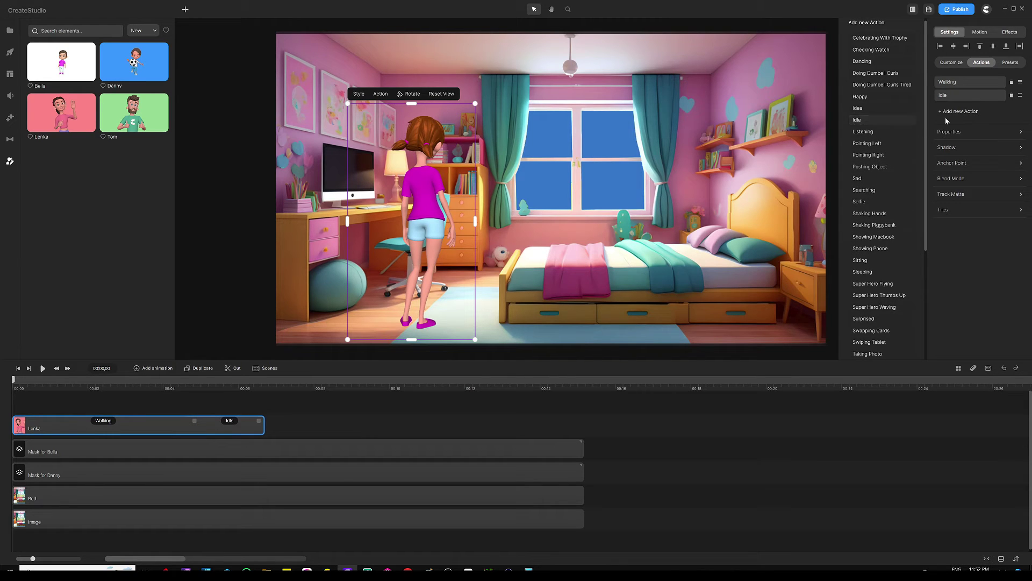
{"action": "scroll", "coordinate": [871, 161], "scroll_direction": "down", "scroll_amount": 3}
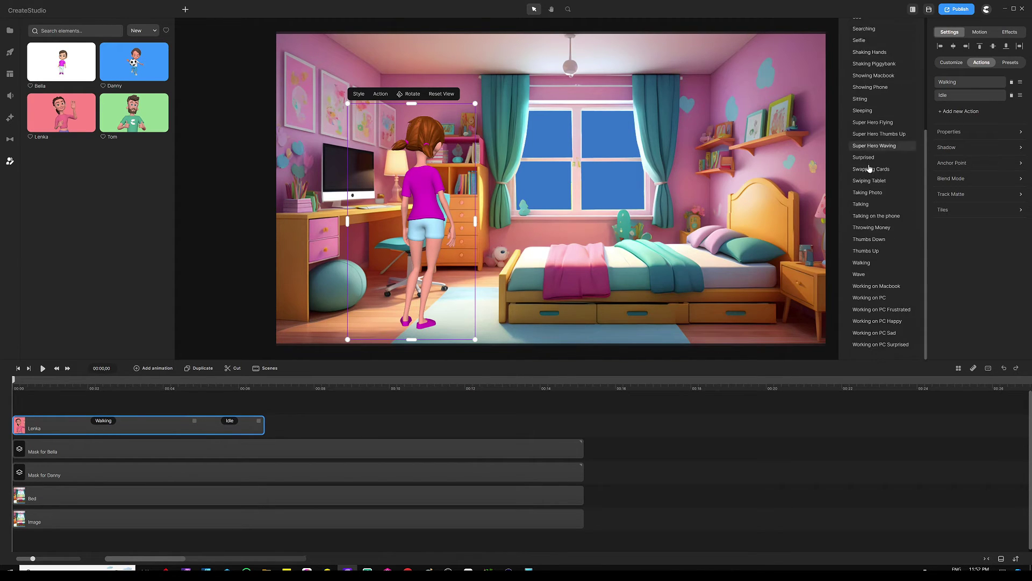
{"action": "left_click", "coordinate": [860, 275]}
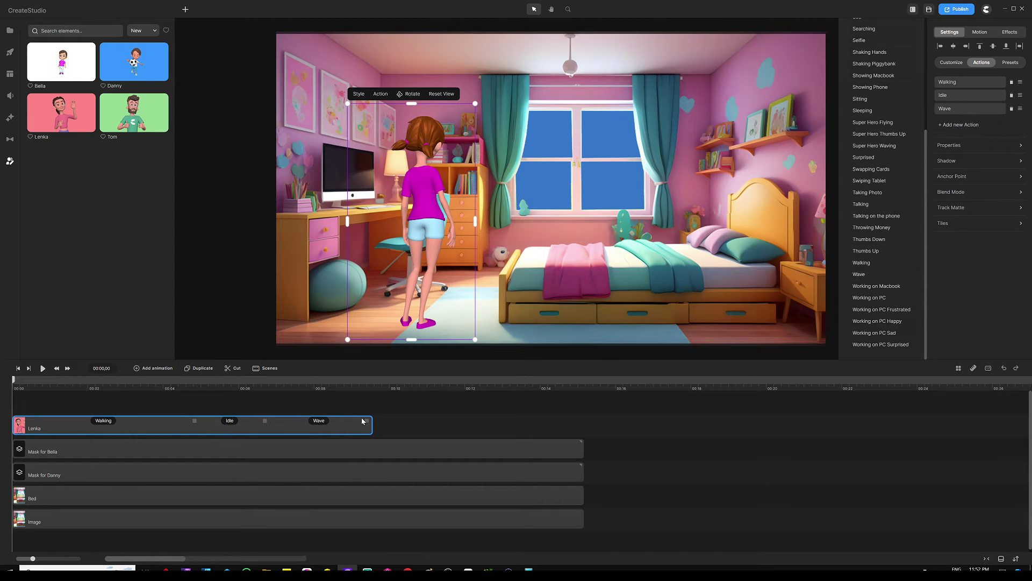
{"action": "left_click", "coordinate": [276, 400]}
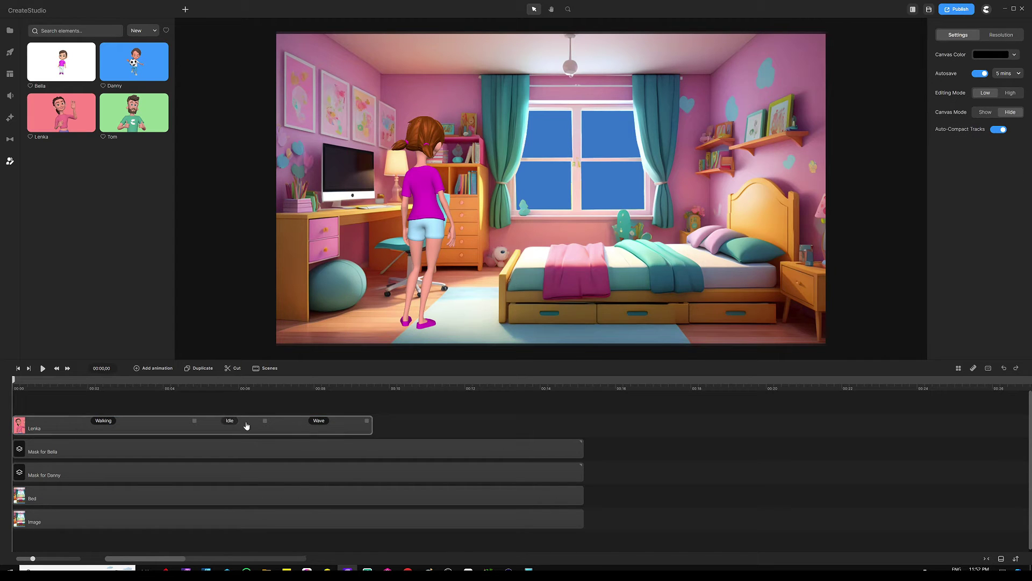
Step: Lengthen Lenka's Idle action by about one second and turn on Disable Start for her Walking action
{"action": "left_click_drag", "start_coordinate": [263, 421], "coordinate": [307, 418]}
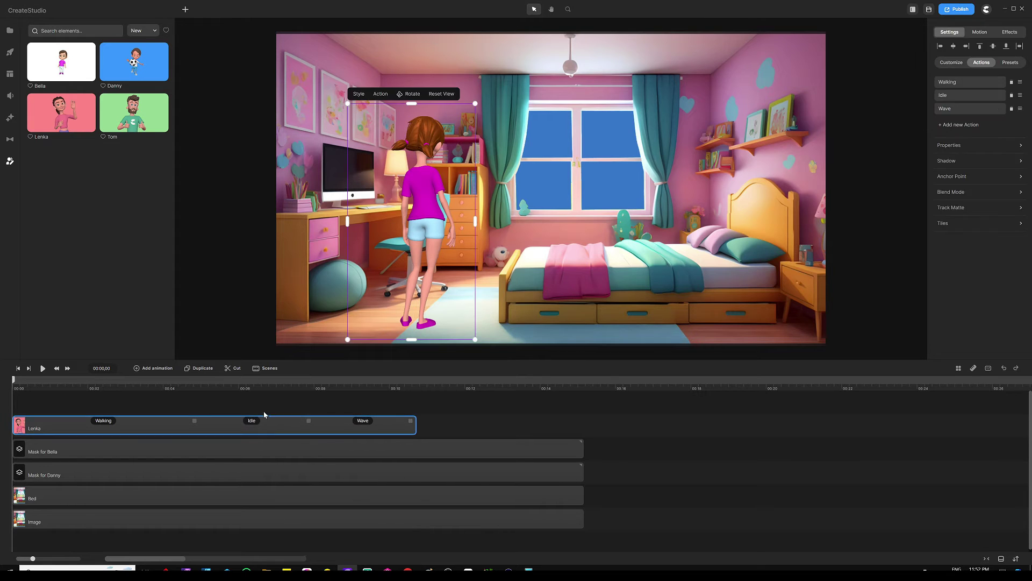
{"action": "left_click", "coordinate": [150, 395]}
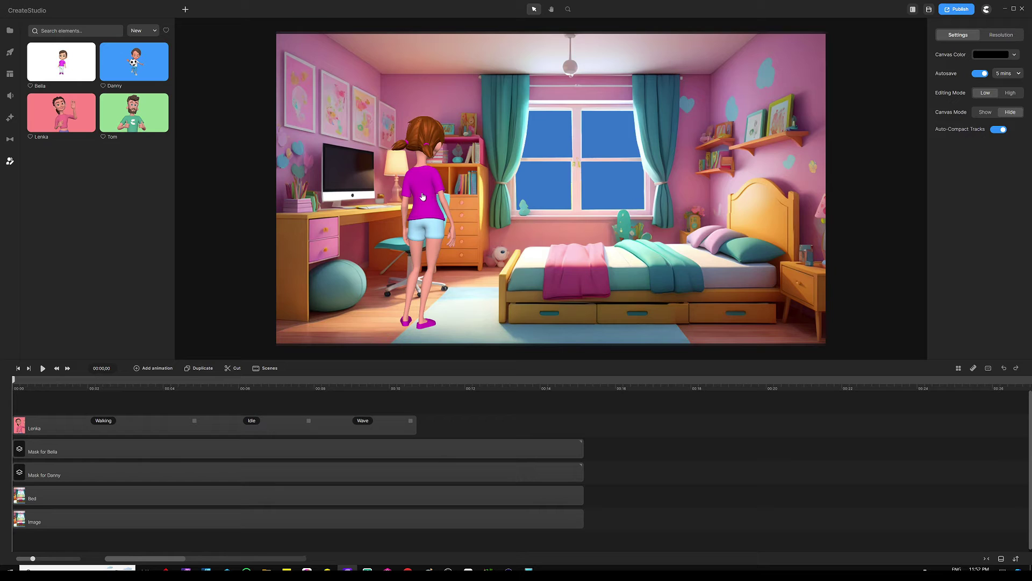
{"action": "left_click", "coordinate": [102, 425]}
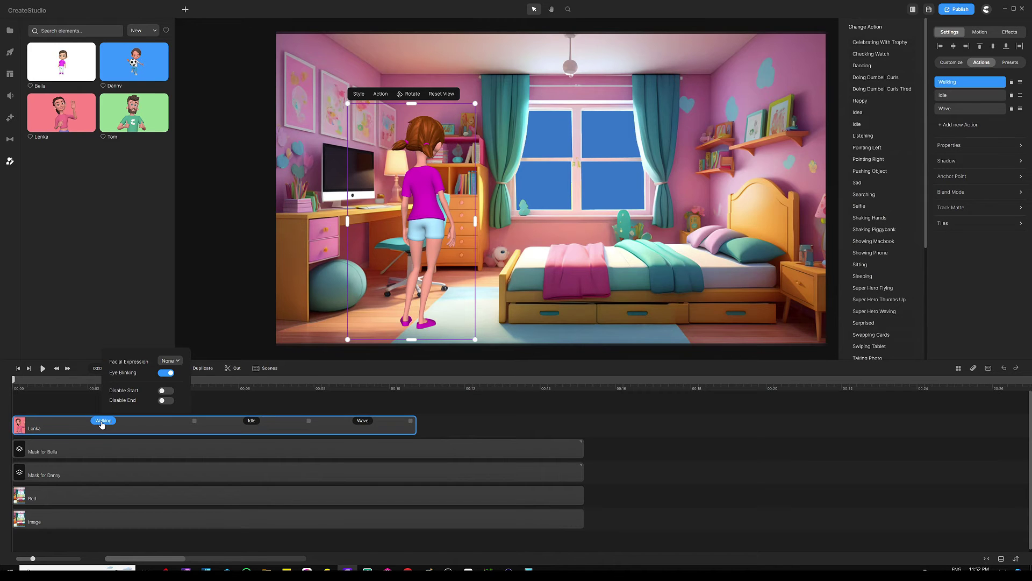
{"action": "left_click", "coordinate": [166, 392]}
{"action": "left_click", "coordinate": [224, 397]}
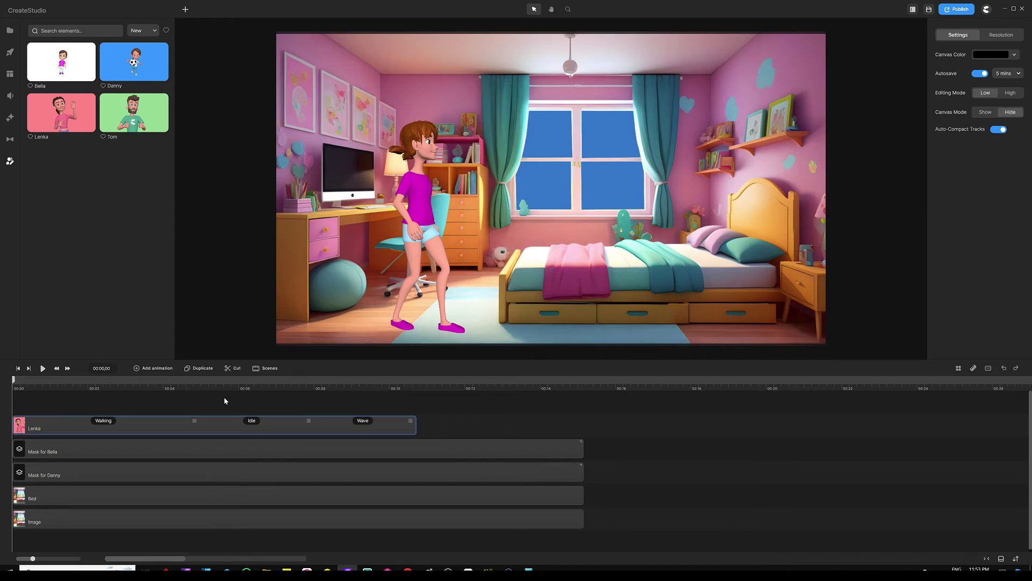
Step: Rotate Lenka so she walks diagonally away from the viewer toward the back of the room
{"action": "left_click", "coordinate": [421, 172]}
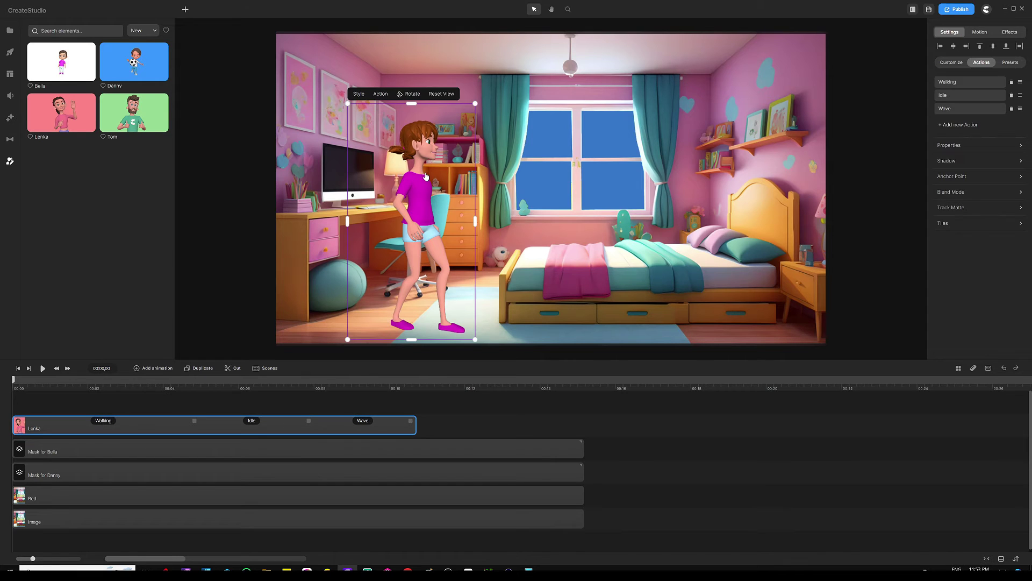
{"action": "left_click", "coordinate": [413, 95]}
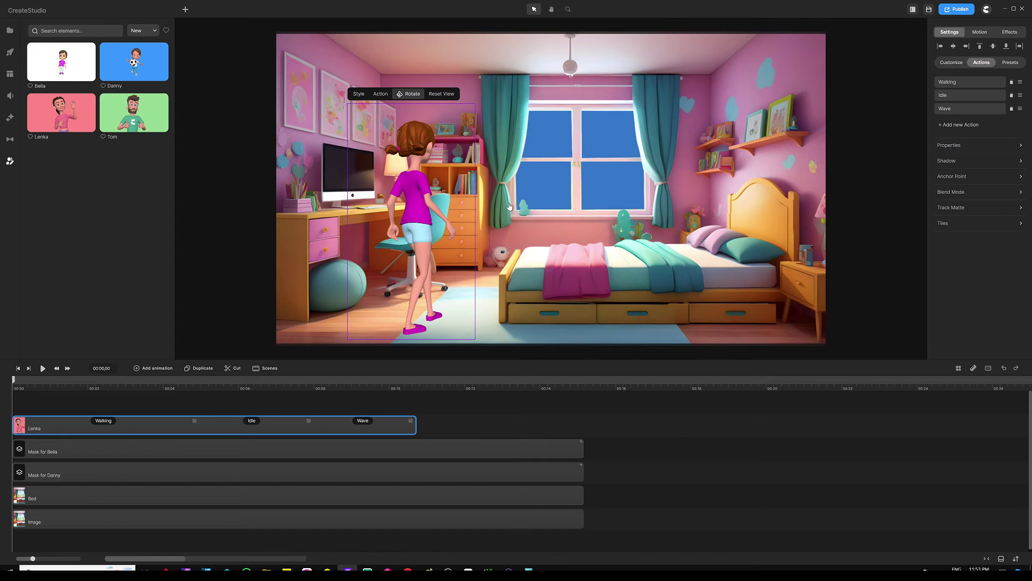
{"action": "left_click", "coordinate": [129, 407]}
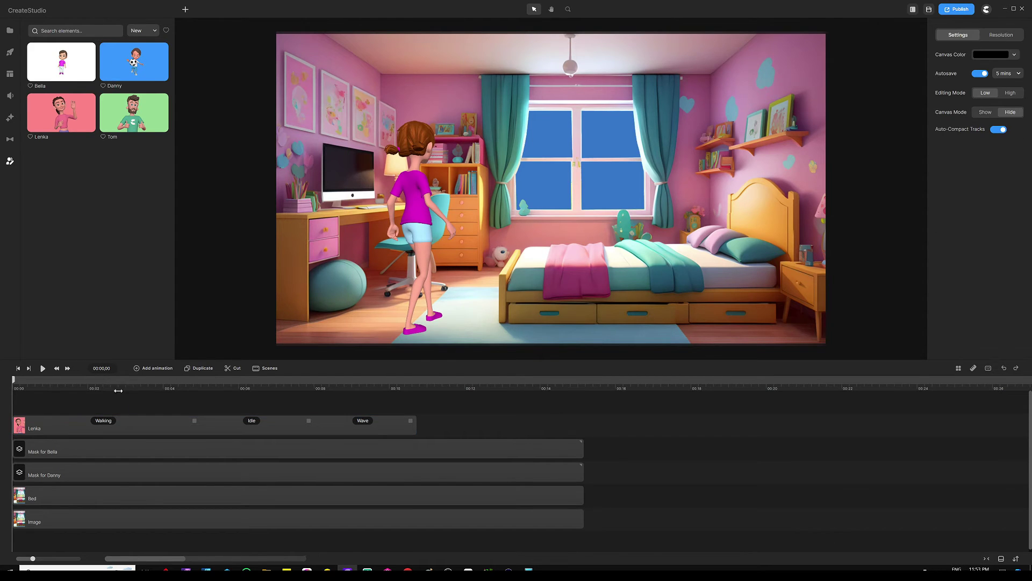
Step: Add a Position and Scale animation with Linear easing at the start of Lenka's clip
{"action": "scroll", "coordinate": [141, 387], "scroll_direction": "up", "scroll_amount": 3}
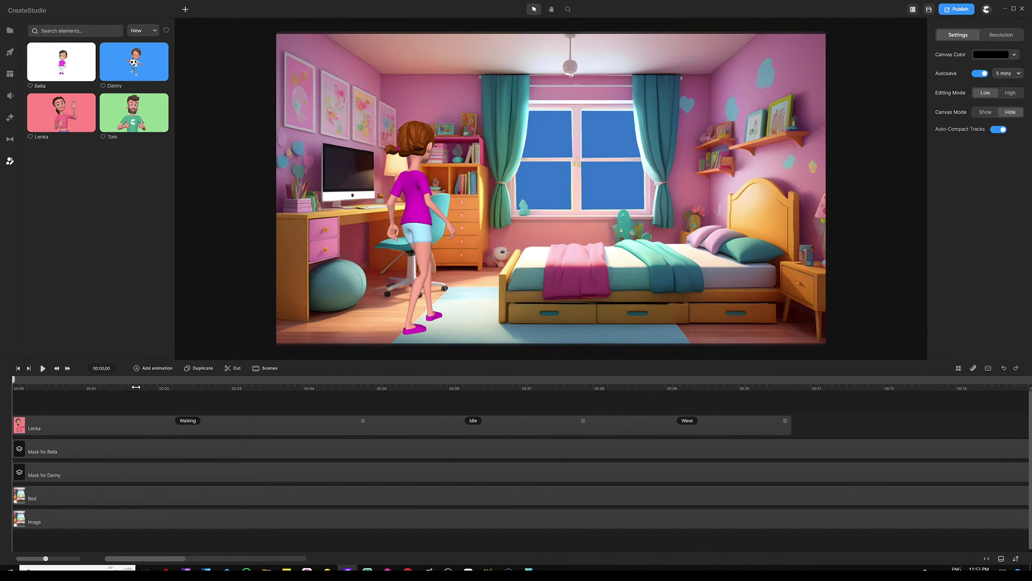
{"action": "left_click", "coordinate": [63, 418]}
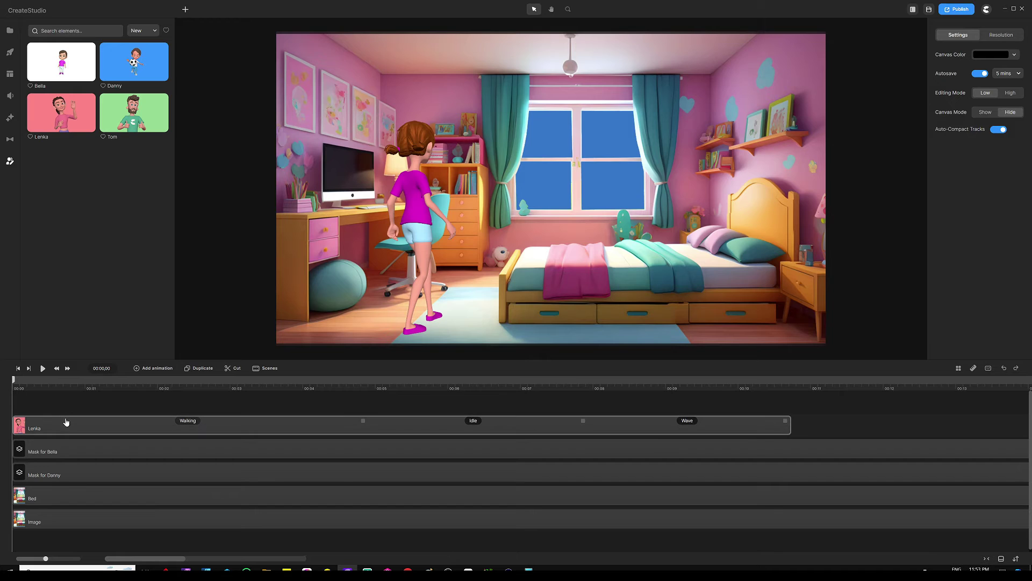
{"action": "left_click", "coordinate": [146, 371]}
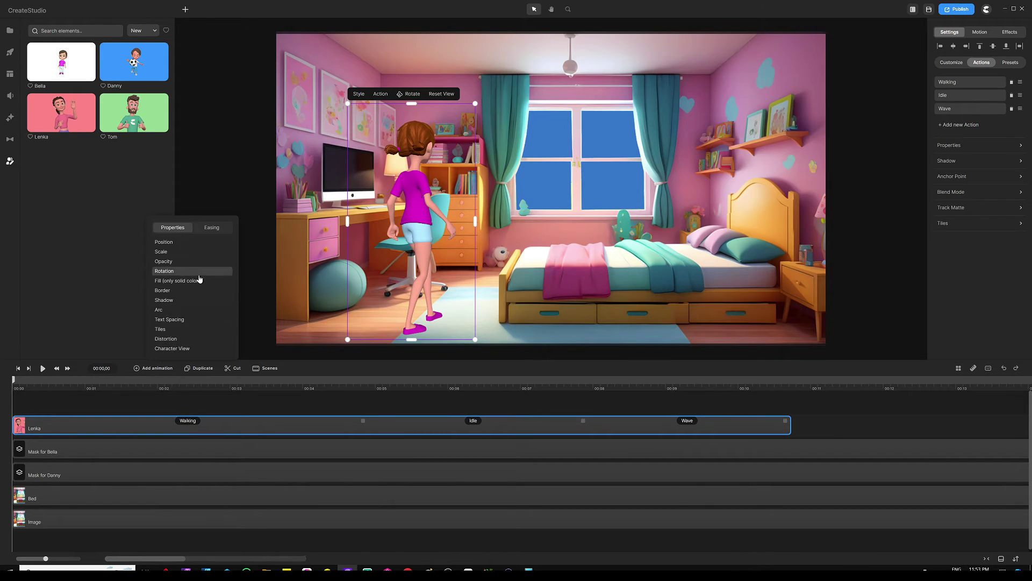
{"action": "left_click", "coordinate": [177, 243]}
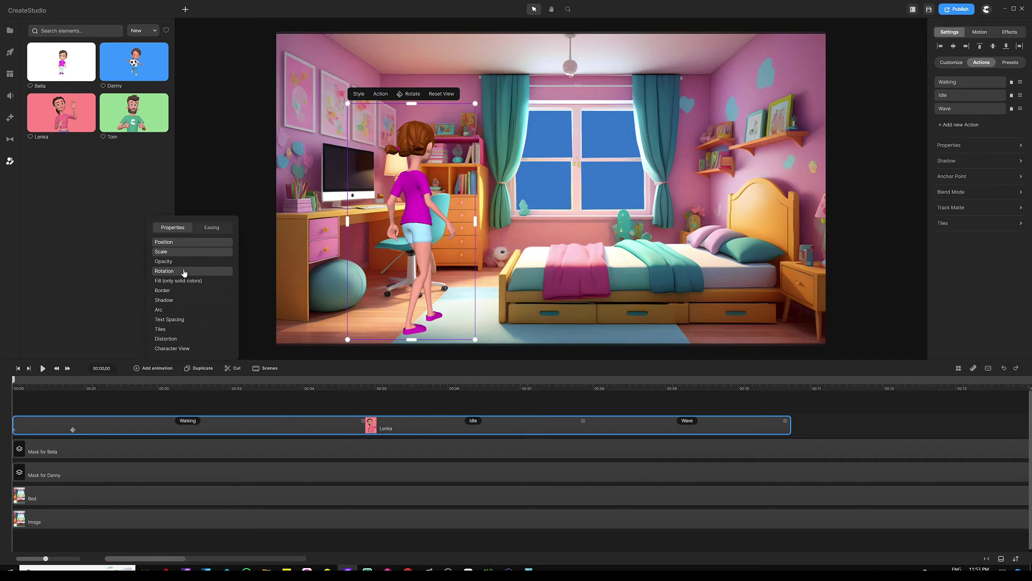
{"action": "left_click", "coordinate": [213, 230]}
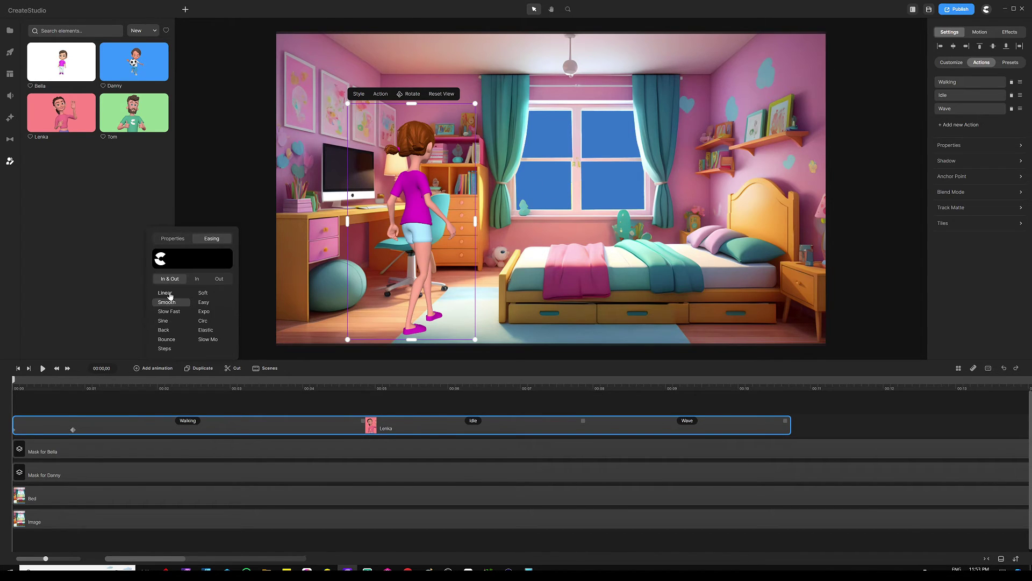
{"action": "left_click", "coordinate": [72, 401]}
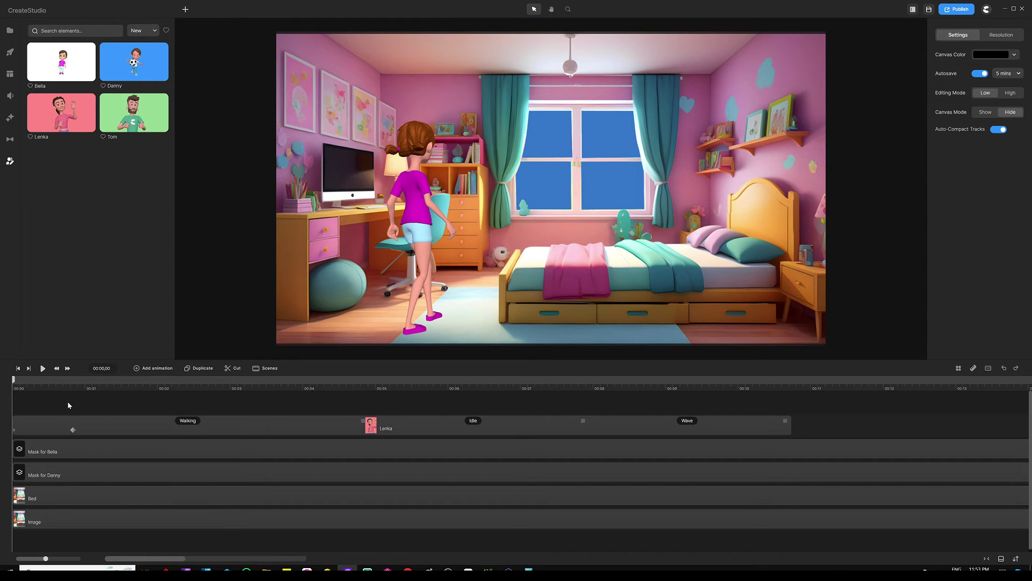
{"action": "left_click", "coordinate": [43, 431]}
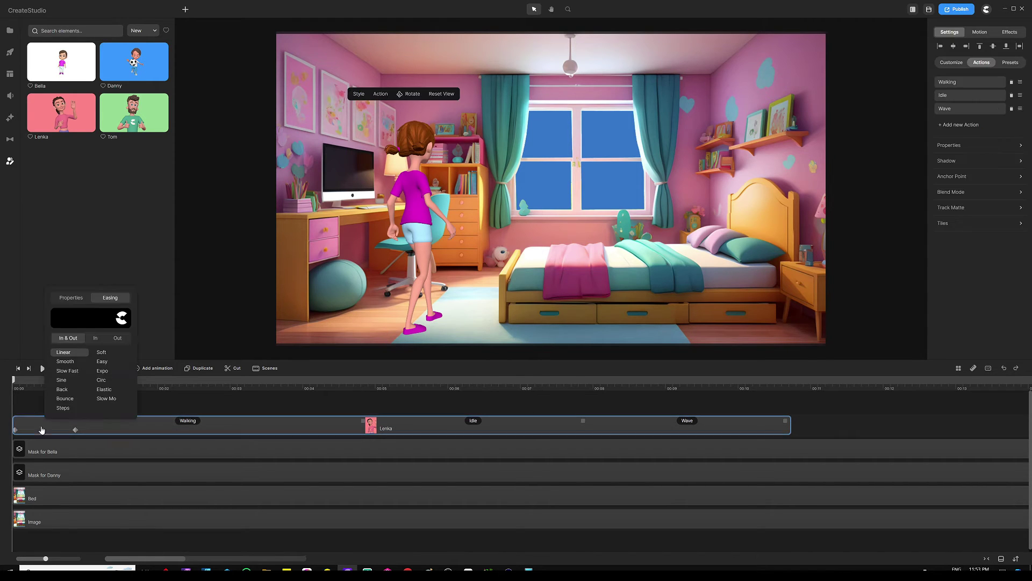
{"action": "left_click", "coordinate": [32, 409]}
Step: At the animation's first keyframe, enlarge Lenka and place her outside the lower-left corner of the room image
{"action": "left_click_drag", "start_coordinate": [16, 430], "coordinate": [23, 436]}
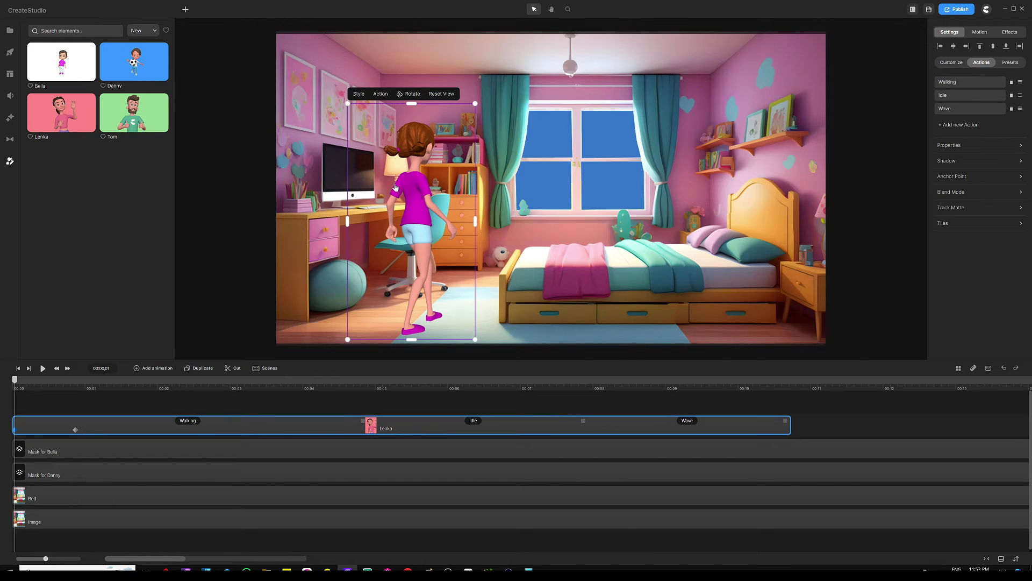
{"action": "scroll", "coordinate": [395, 186], "scroll_direction": "down", "scroll_amount": 3}
{"action": "left_click_drag", "start_coordinate": [414, 189], "coordinate": [283, 284]}
{"action": "left_click_drag", "start_coordinate": [318, 224], "coordinate": [339, 180]}
{"action": "left_click_drag", "start_coordinate": [309, 272], "coordinate": [326, 271]}
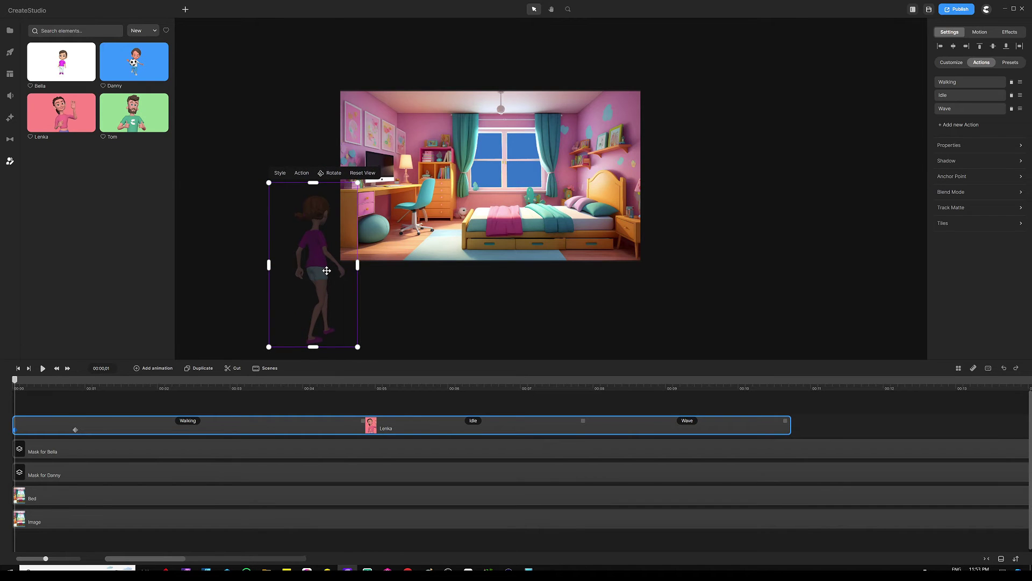
{"action": "left_click", "coordinate": [82, 413]}
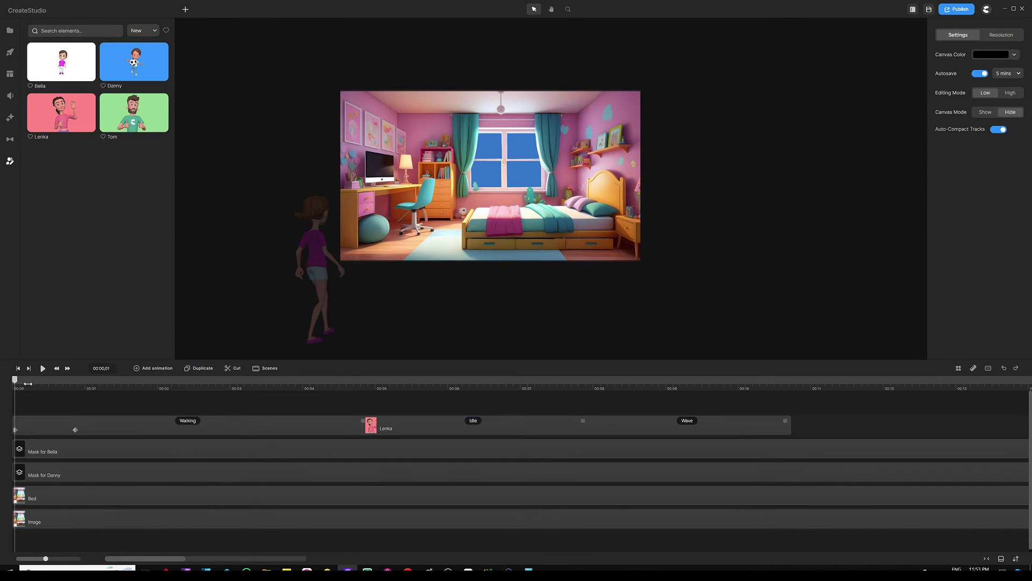
Step: Move the animation's end keyframe to 00:04,12, near the end of Lenka's Walking action
{"action": "left_click_drag", "start_coordinate": [15, 382], "coordinate": [329, 382]}
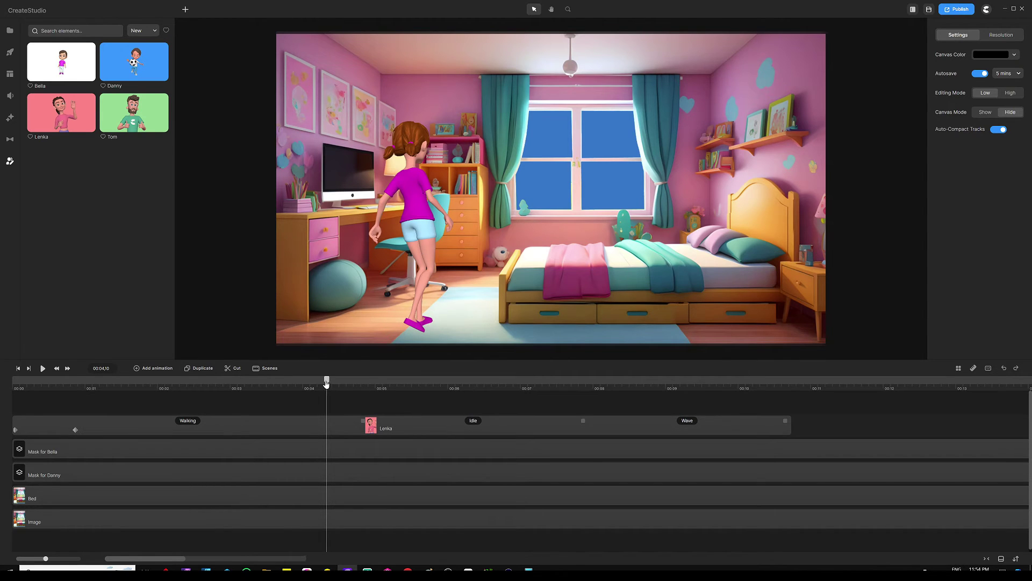
{"action": "mouse_move", "coordinate": [326, 383]}
{"action": "left_mouse_down"}
{"action": "mouse_move", "coordinate": [346, 382]}
{"action": "mouse_move", "coordinate": [332, 382]}
{"action": "left_mouse_up"}
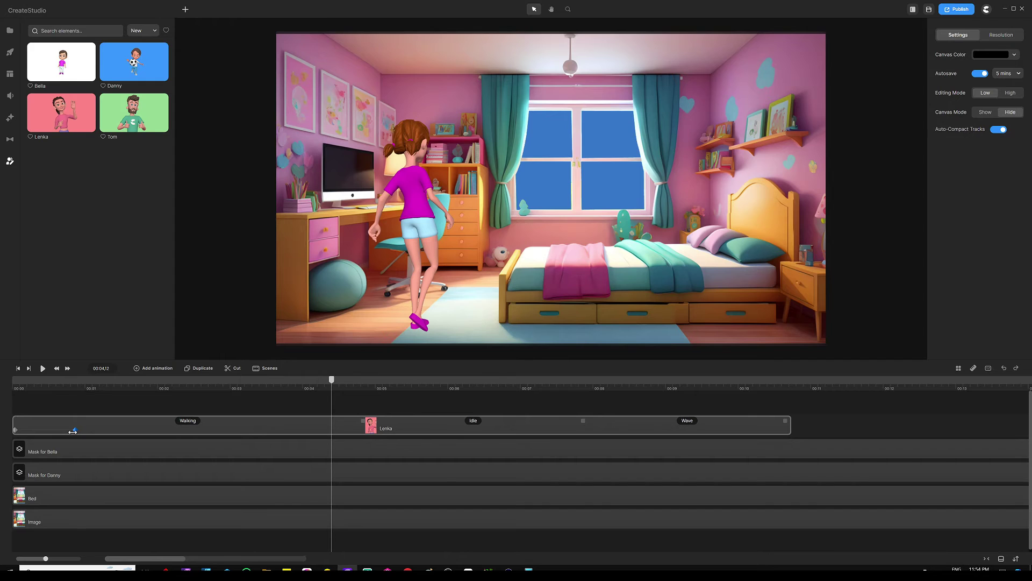
{"action": "left_click_drag", "start_coordinate": [73, 432], "coordinate": [115, 431]}
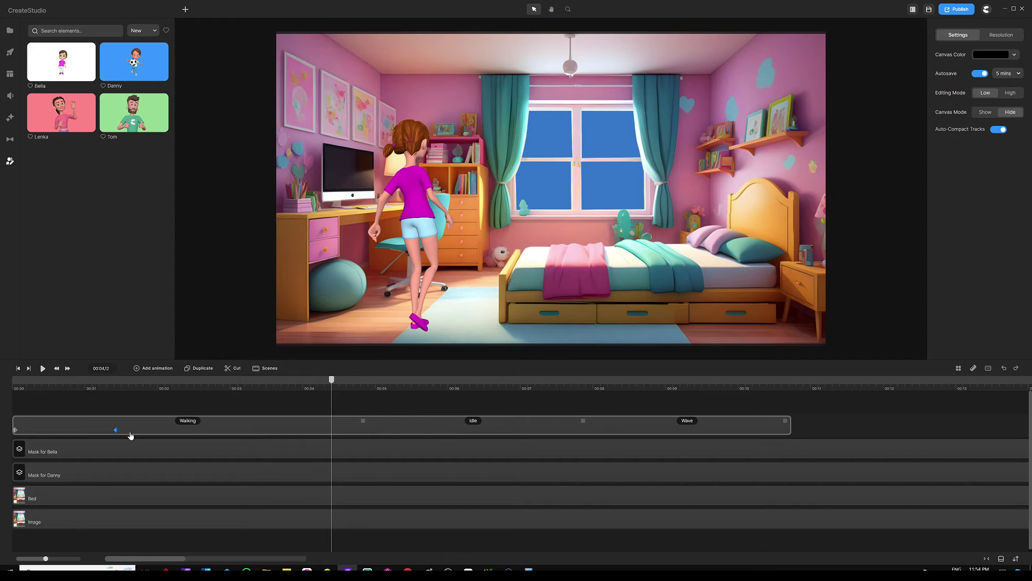
{"action": "left_click", "coordinate": [329, 430]}
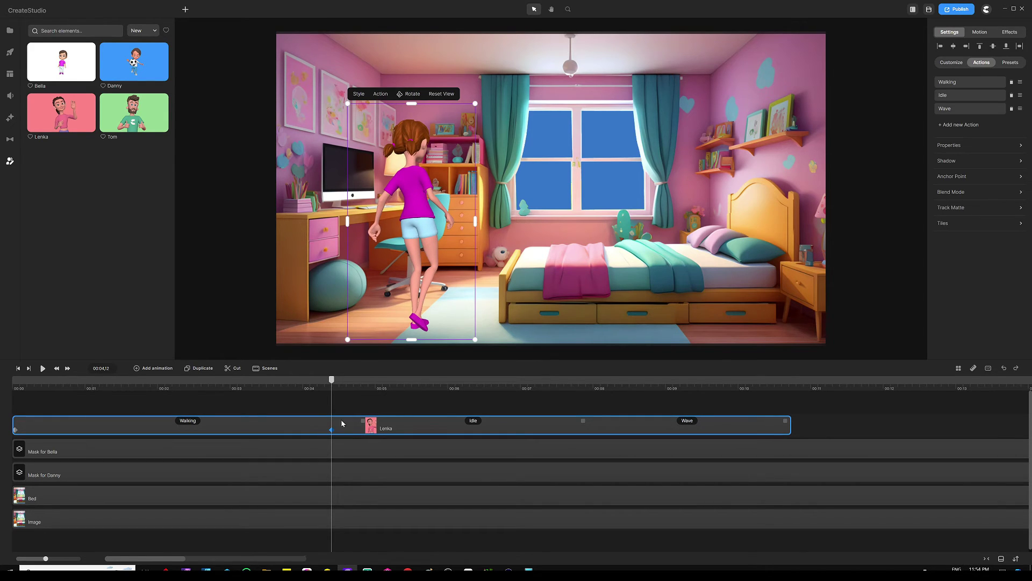
Step: At the 00:04,12 keyframe, shrink Lenka and place her in front of the window's lower-left area, behind the foot of the bed
{"action": "left_click_drag", "start_coordinate": [475, 105], "coordinate": [427, 192]}
{"action": "left_click_drag", "start_coordinate": [394, 273], "coordinate": [547, 234]}
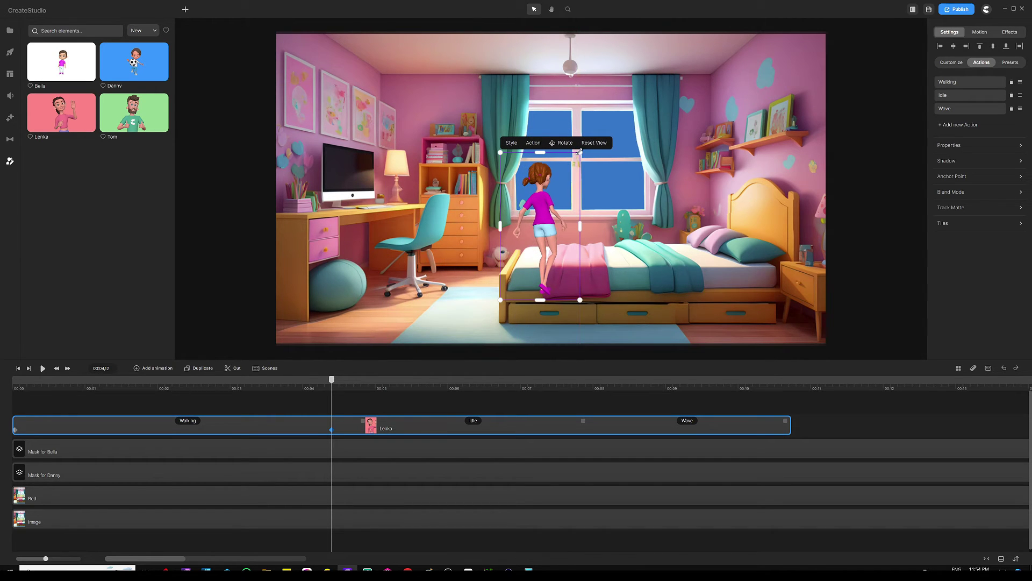
{"action": "left_click_drag", "start_coordinate": [579, 152], "coordinate": [573, 166]}
{"action": "left_click_drag", "start_coordinate": [537, 233], "coordinate": [539, 228]}
Step: Add a Character View animation with Linear easing to Lenka at 00:04,12, ending at 00:04,25 where the Idle action starts
{"action": "left_click_drag", "start_coordinate": [383, 388], "coordinate": [365, 388]}
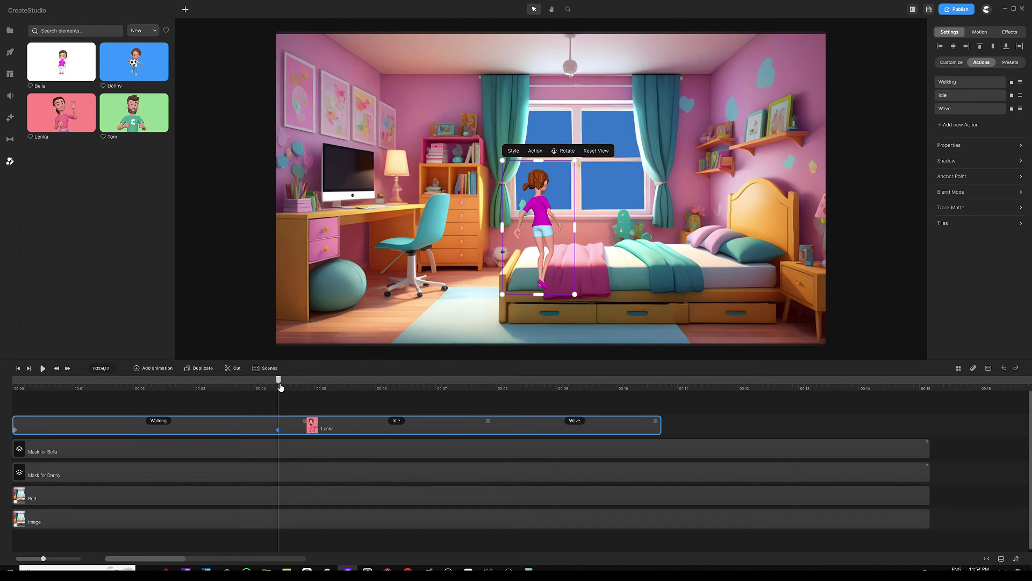
{"action": "mouse_move", "coordinate": [279, 382]}
{"action": "left_mouse_down"}
{"action": "mouse_move", "coordinate": [305, 382]}
{"action": "mouse_move", "coordinate": [279, 387]}
{"action": "left_mouse_up"}
{"action": "left_click", "coordinate": [278, 432]}
{"action": "left_click", "coordinate": [157, 370]}
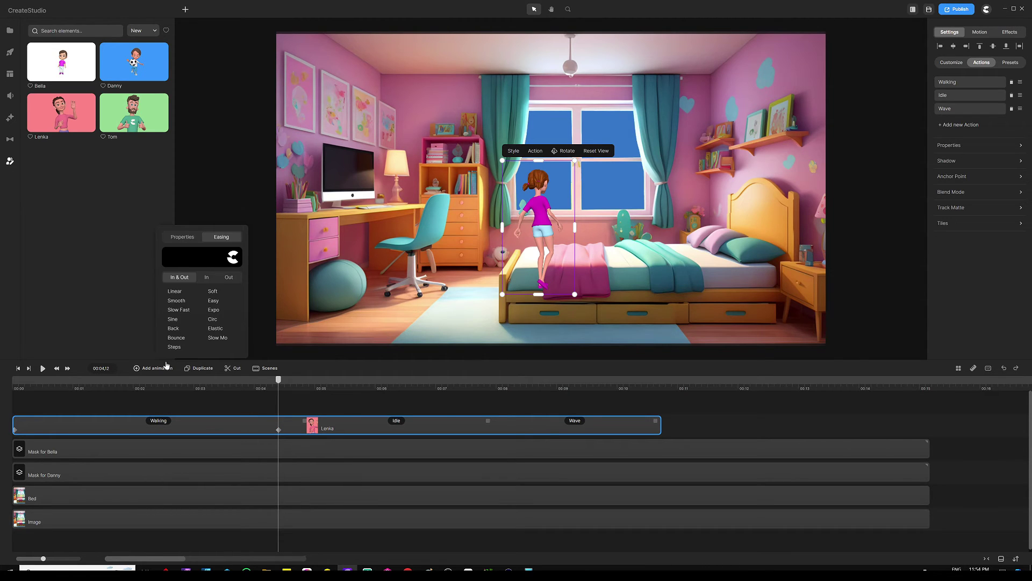
{"action": "left_click", "coordinate": [182, 237]}
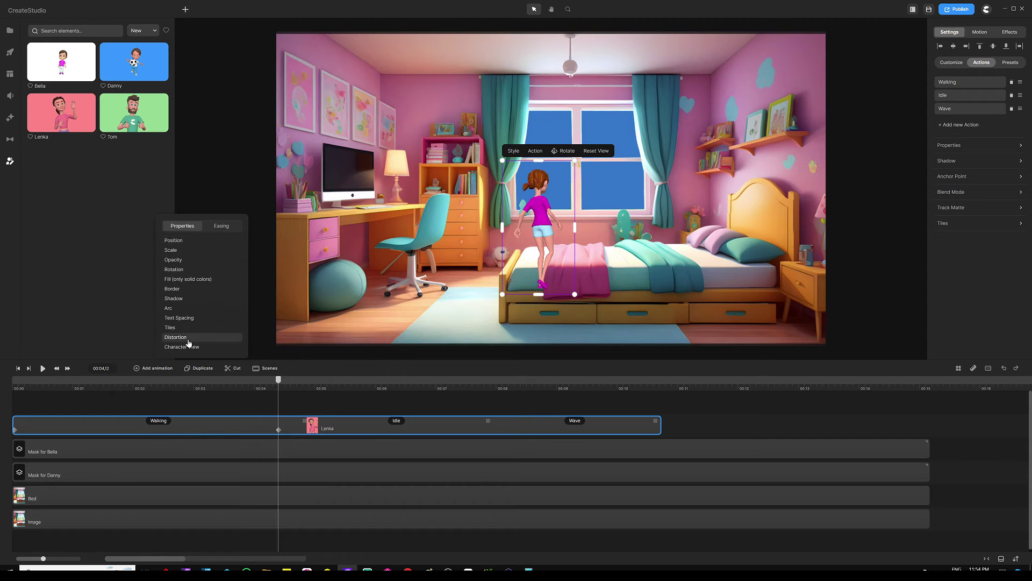
{"action": "left_click", "coordinate": [221, 226]}
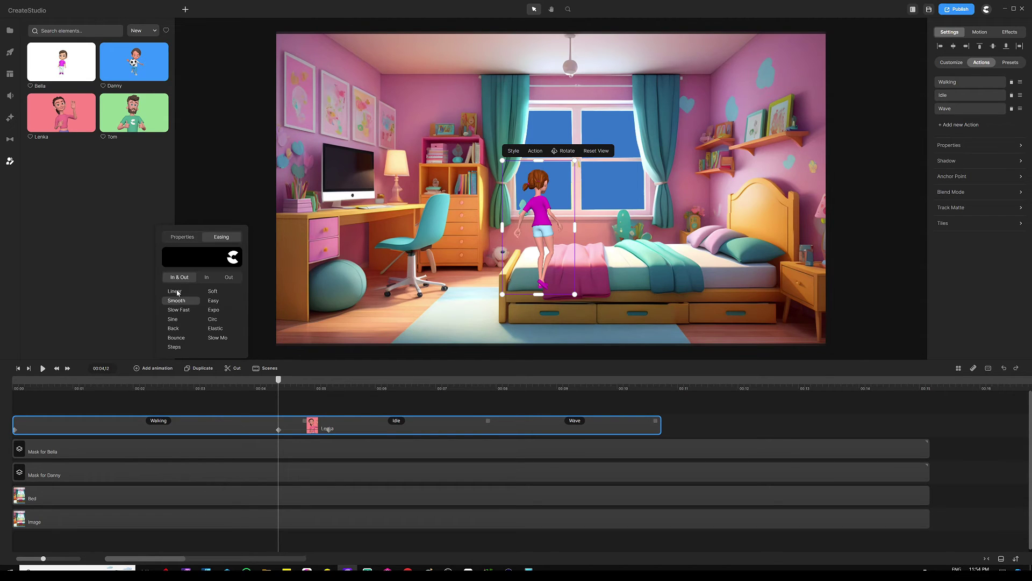
{"action": "left_click", "coordinate": [284, 396]}
{"action": "left_click_drag", "start_coordinate": [282, 384], "coordinate": [309, 388]}
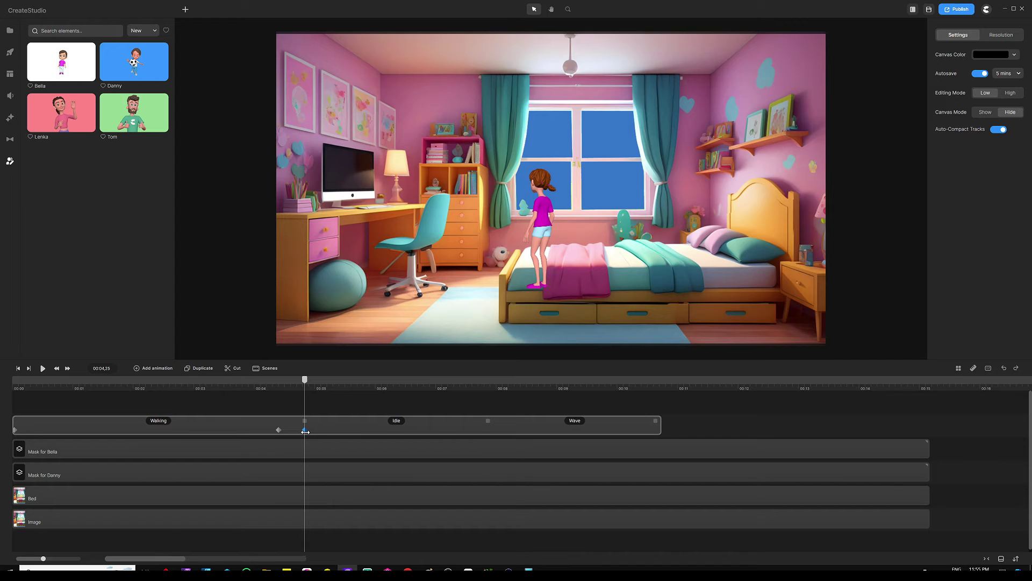
Step: At the 00:04,25 keyframe, rotate Lenka so she stands with her back to the viewer, facing the window
{"action": "left_click", "coordinate": [305, 431]}
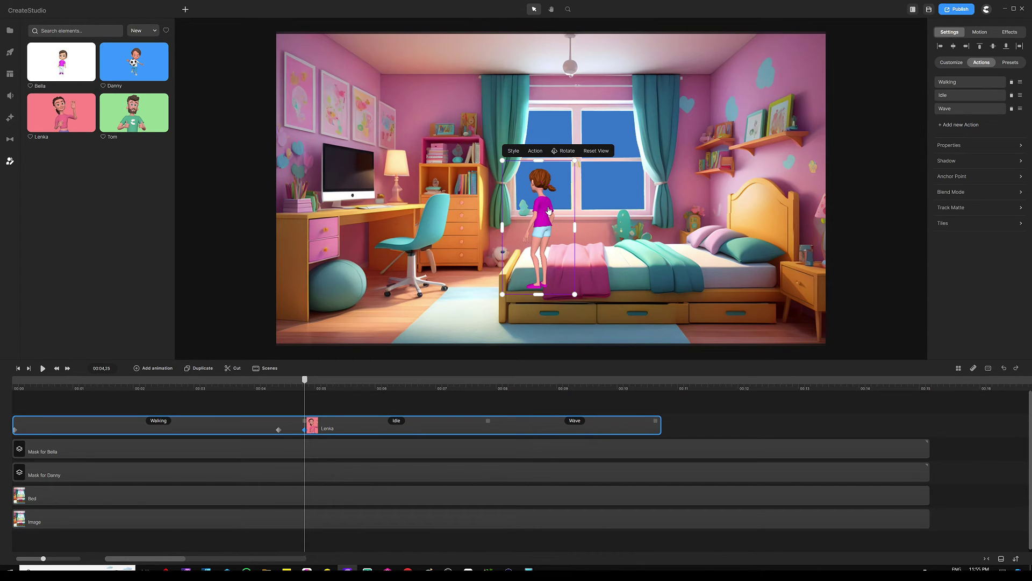
{"action": "left_click", "coordinate": [564, 152]}
{"action": "left_click_drag", "start_coordinate": [536, 216], "coordinate": [487, 215]}
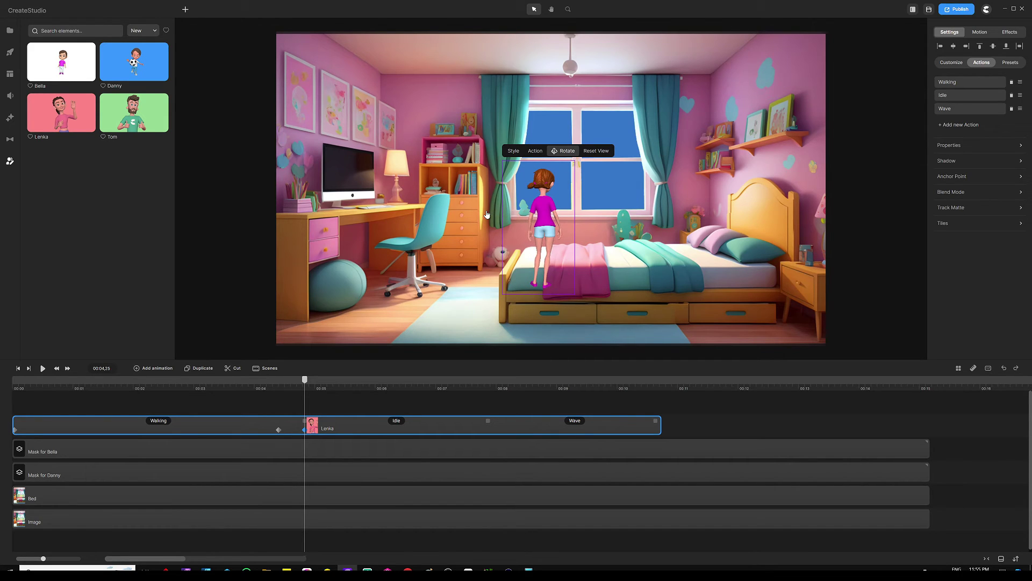
{"action": "left_click", "coordinate": [434, 353]}
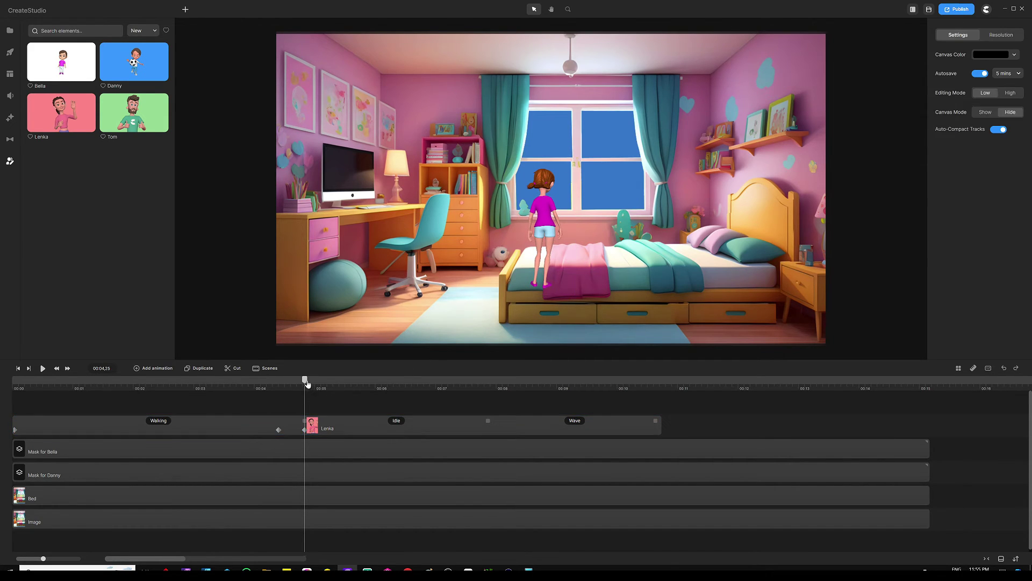
{"action": "left_click_drag", "start_coordinate": [305, 379], "coordinate": [318, 396]}
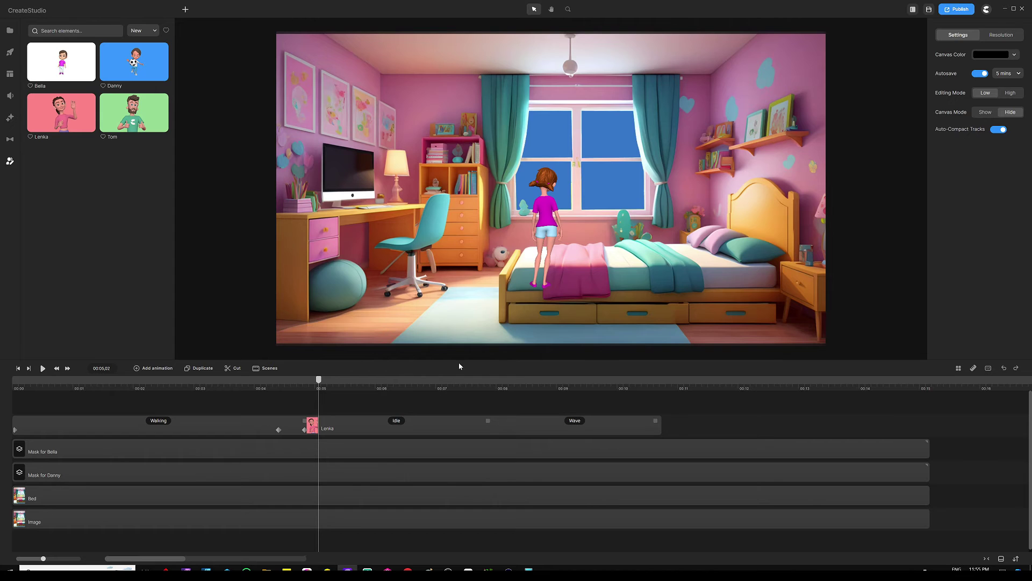
Step: Enlarge the timeline area and move the Bed layer above the Lenka layer so the bed covers her legs
{"action": "left_click_drag", "start_coordinate": [460, 359], "coordinate": [461, 312]}
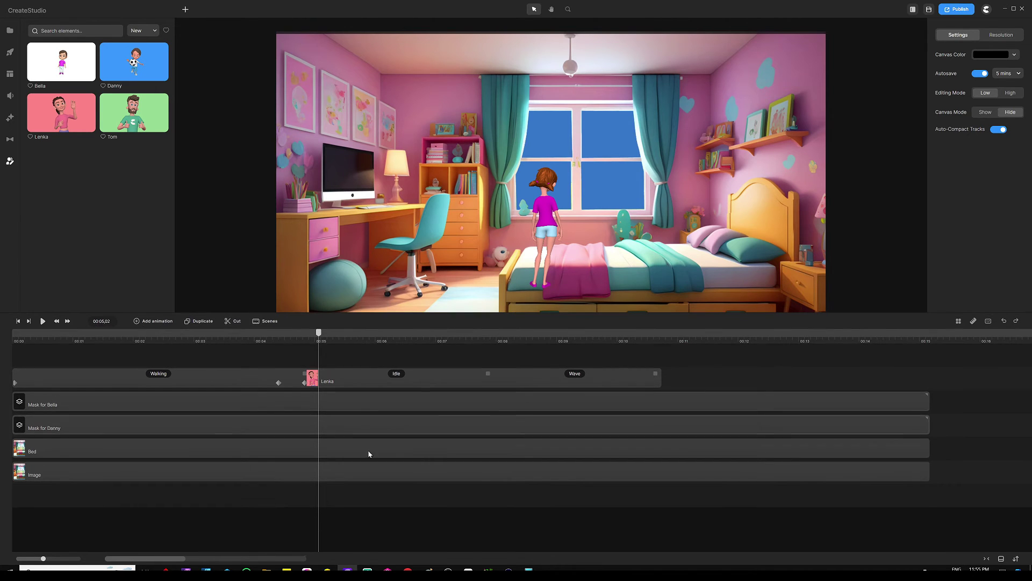
{"action": "left_click_drag", "start_coordinate": [386, 451], "coordinate": [379, 359]}
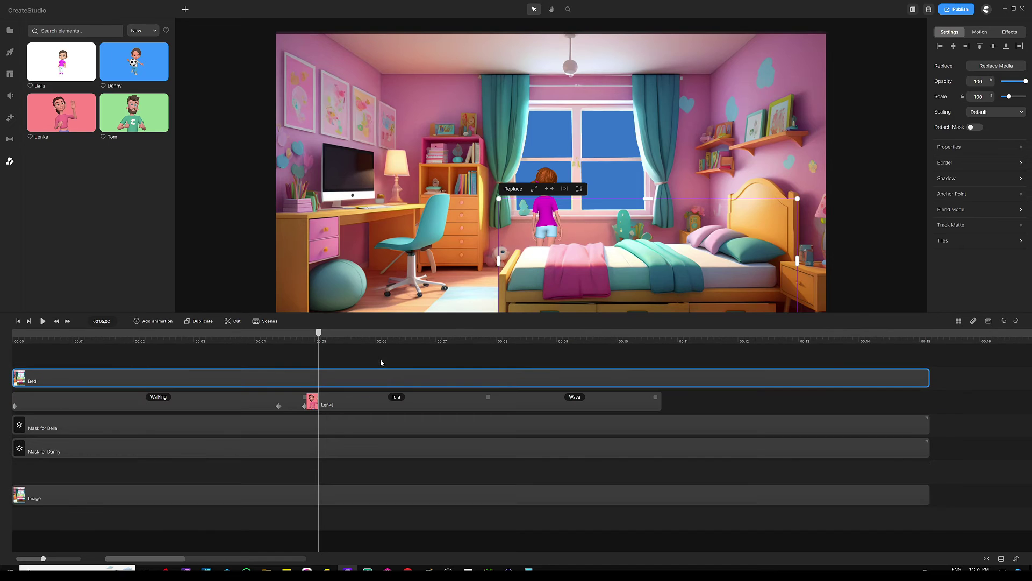
{"action": "left_click", "coordinate": [287, 364]}
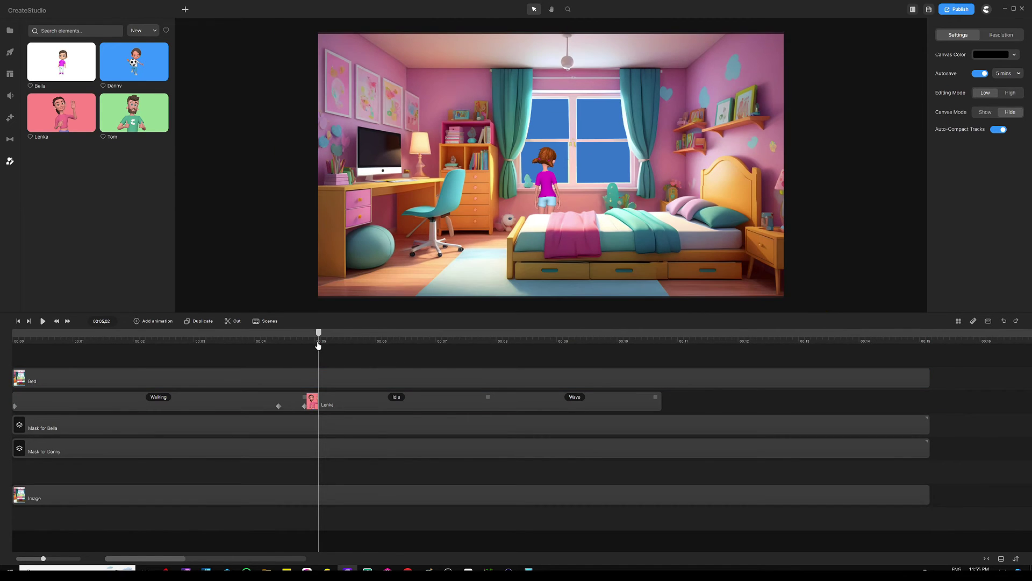
Step: Play the scene from 00:00,00 to review Lenka walking in, turning to the window and waving
{"action": "left_click_drag", "start_coordinate": [320, 336], "coordinate": [13, 340]}
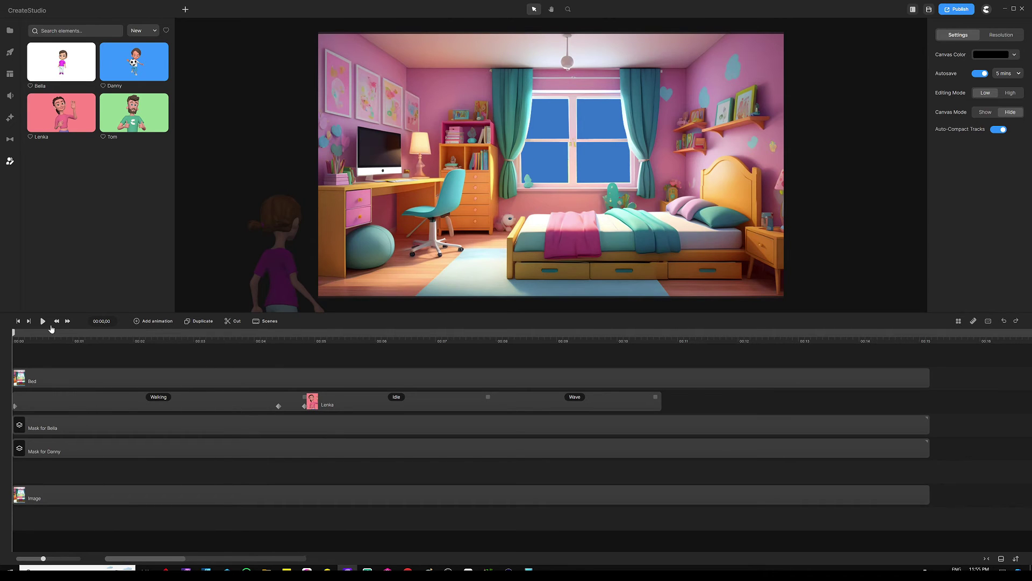
{"action": "left_click", "coordinate": [42, 321]}
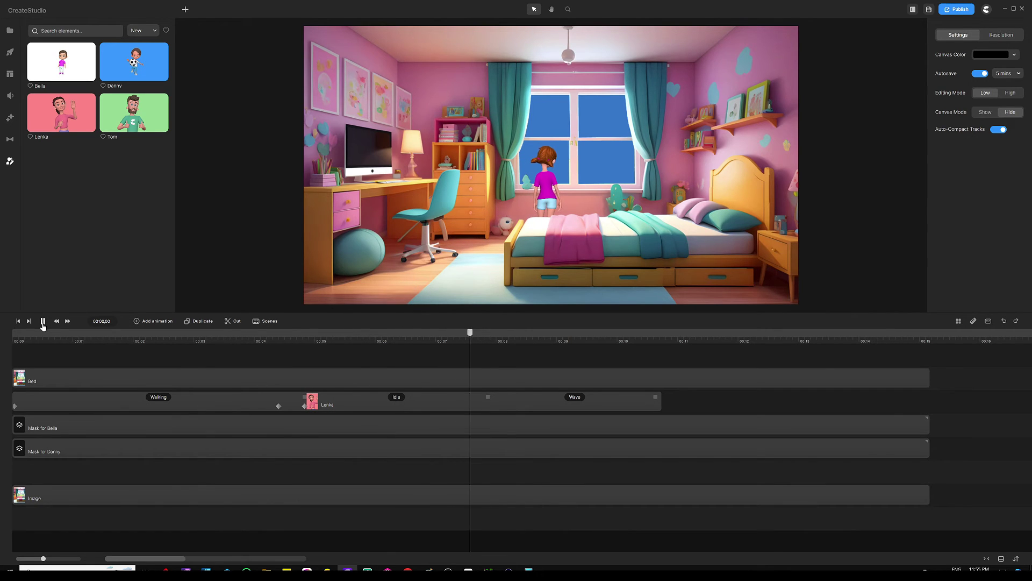
{"action": "left_click", "coordinate": [43, 322]}
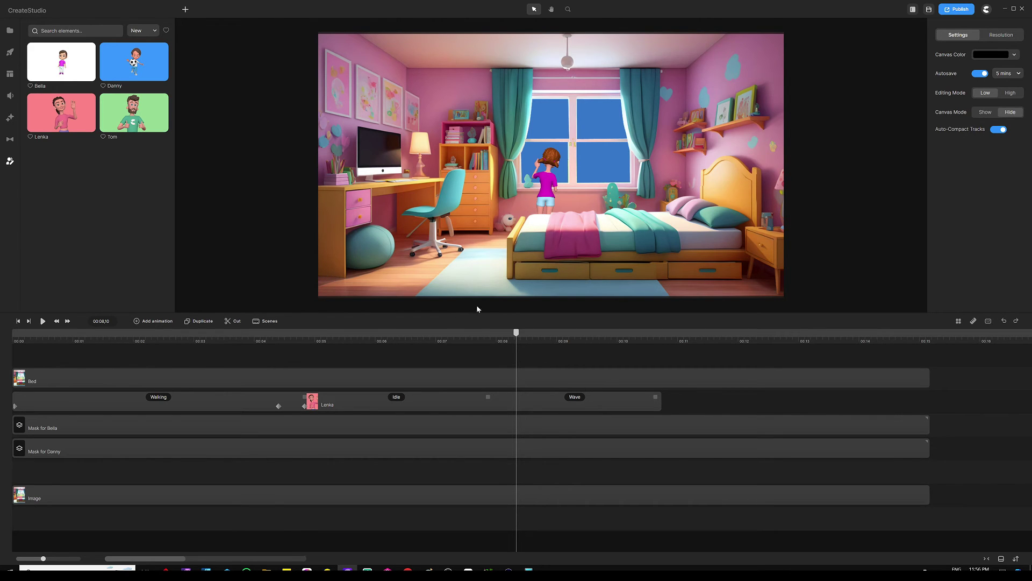
Step: Add the Bella character to the scene at 00:00,05 and change her action from Idle to Running
{"action": "left_click_drag", "start_coordinate": [517, 336], "coordinate": [23, 331]}
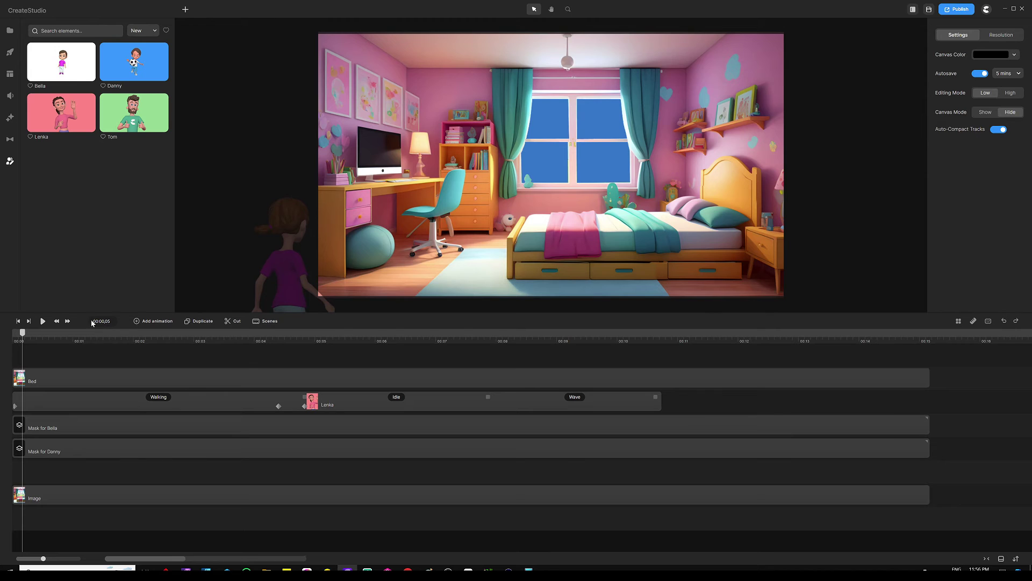
{"action": "left_click_drag", "start_coordinate": [43, 63], "coordinate": [537, 171]}
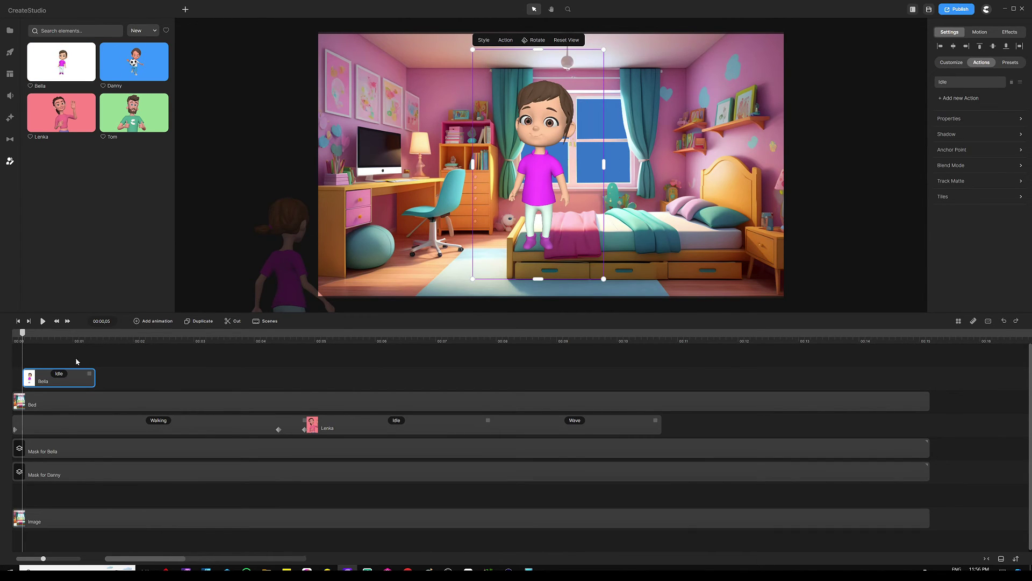
{"action": "left_click", "coordinate": [59, 374]}
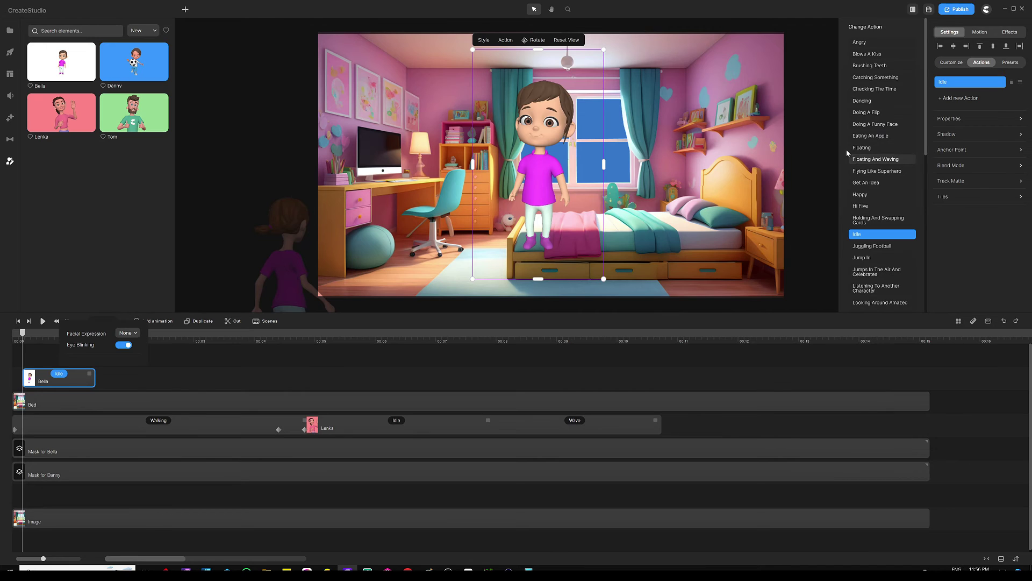
{"action": "scroll", "coordinate": [874, 151], "scroll_direction": "down", "scroll_amount": 3}
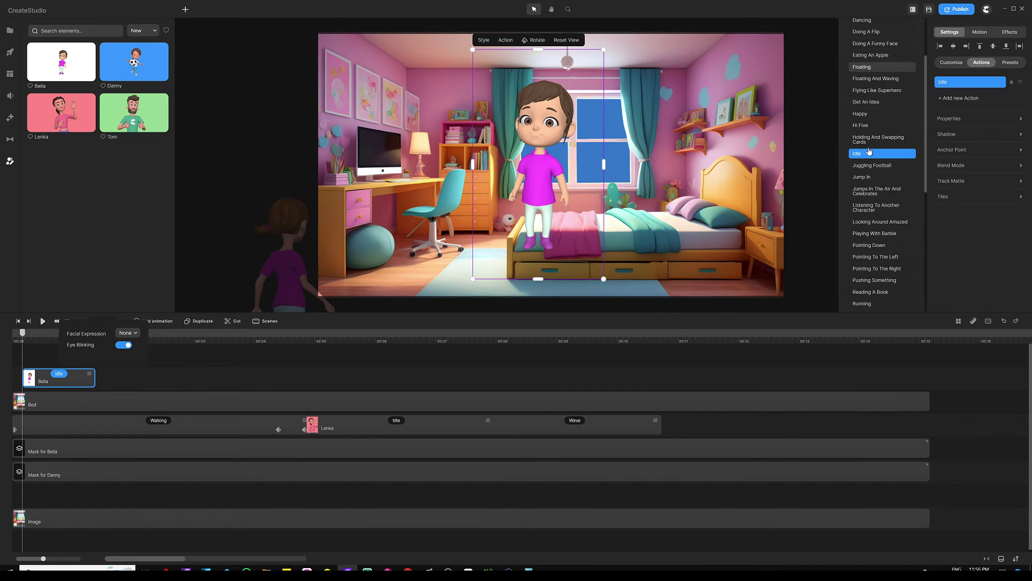
{"action": "scroll", "coordinate": [872, 191], "scroll_direction": "down", "scroll_amount": 3}
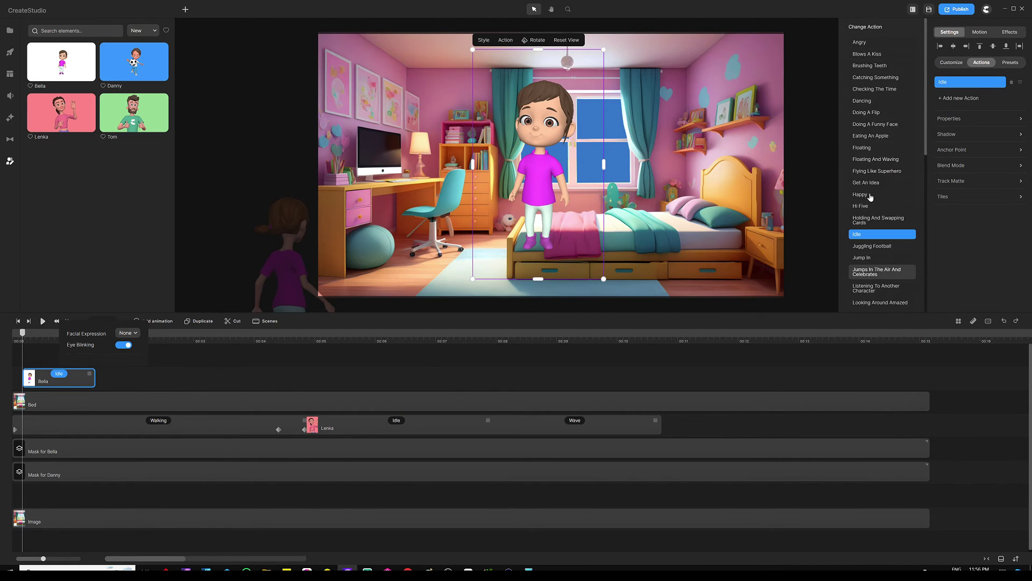
{"action": "left_click", "coordinate": [868, 223]}
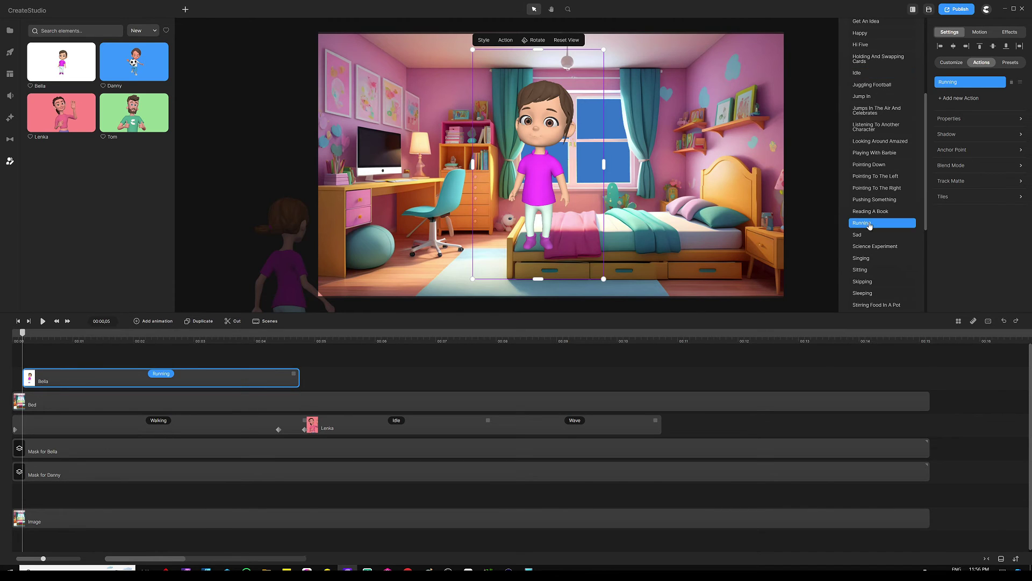
Step: Enable Disable Start and Disable End for Bella's Running action, and preview it up to 00:01,14
{"action": "left_click", "coordinate": [162, 377]}
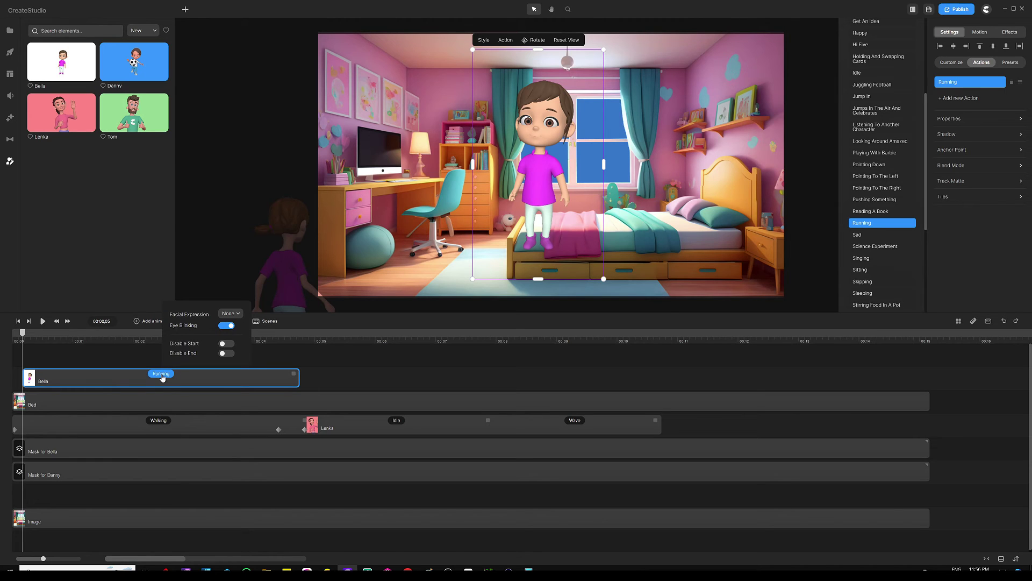
{"action": "left_click", "coordinate": [223, 344]}
{"action": "left_click", "coordinate": [225, 353]}
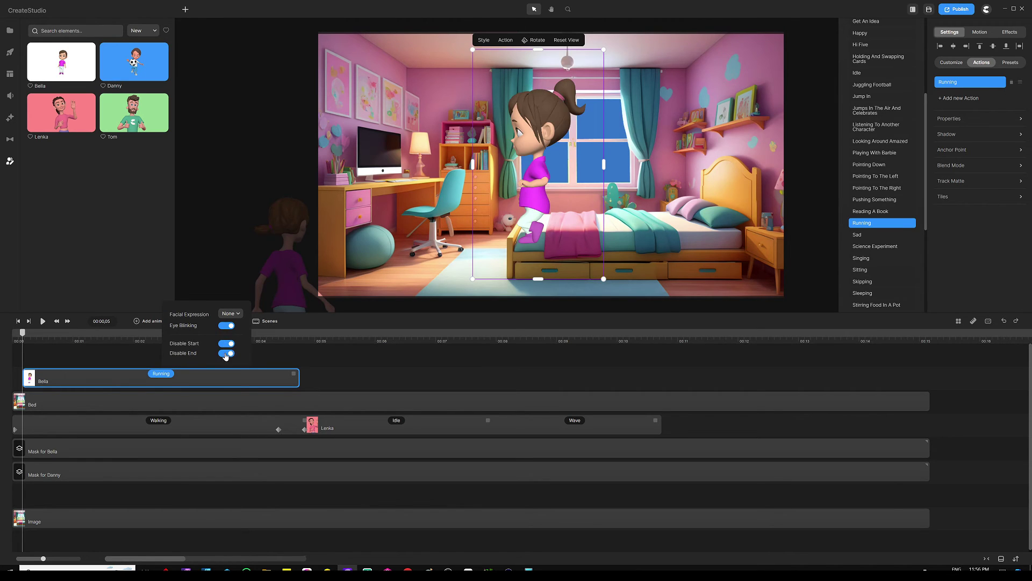
{"action": "left_click", "coordinate": [285, 357]}
{"action": "left_click_drag", "start_coordinate": [21, 337], "coordinate": [101, 339]}
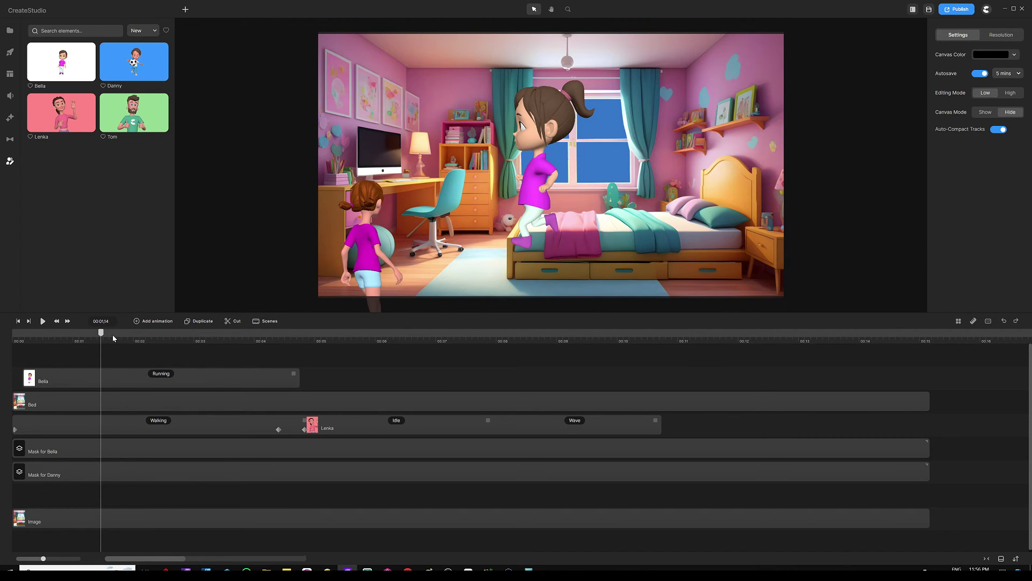
{"action": "left_click", "coordinate": [546, 167]}
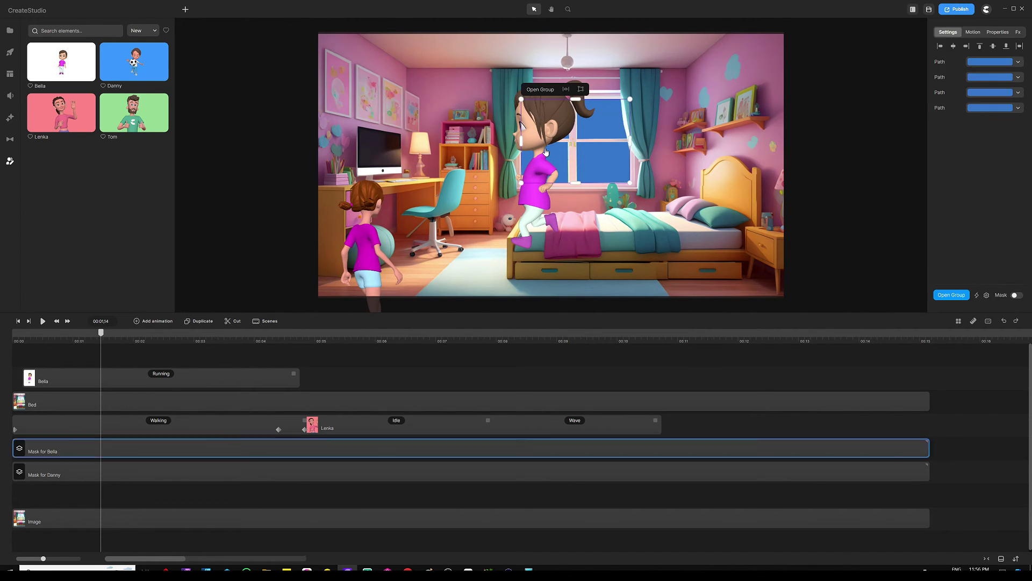
{"action": "left_click_drag", "start_coordinate": [630, 100], "coordinate": [592, 144]}
{"action": "key", "text": "ctrl+z"}
{"action": "left_click", "coordinate": [590, 151]}
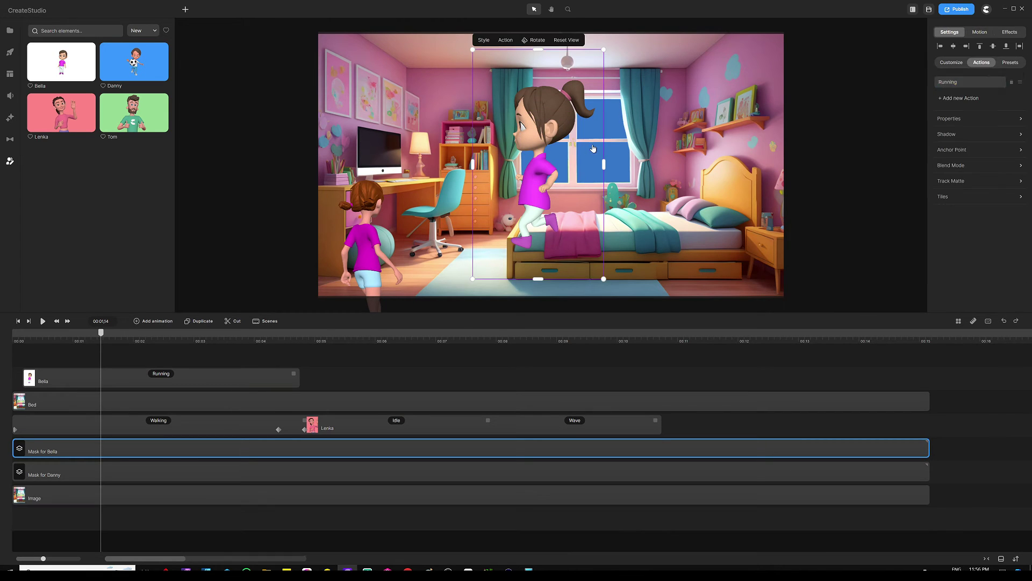
{"action": "left_click", "coordinate": [374, 380]}
Step: Shrink Bella and place her just outside the window's right curtain, in front of the small wall bookshelves
{"action": "left_click", "coordinate": [536, 95]}
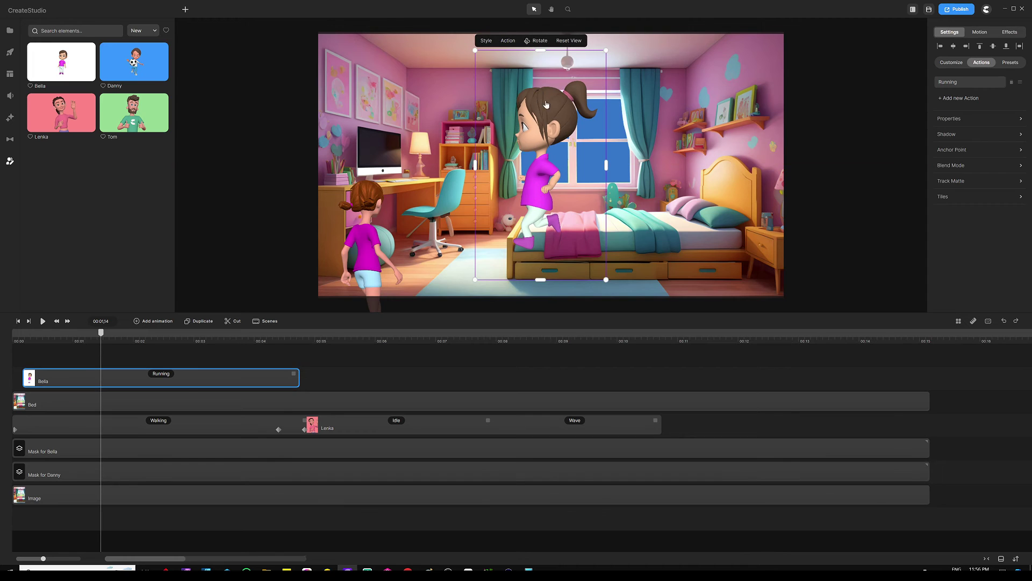
{"action": "left_click_drag", "start_coordinate": [605, 53], "coordinate": [516, 204]}
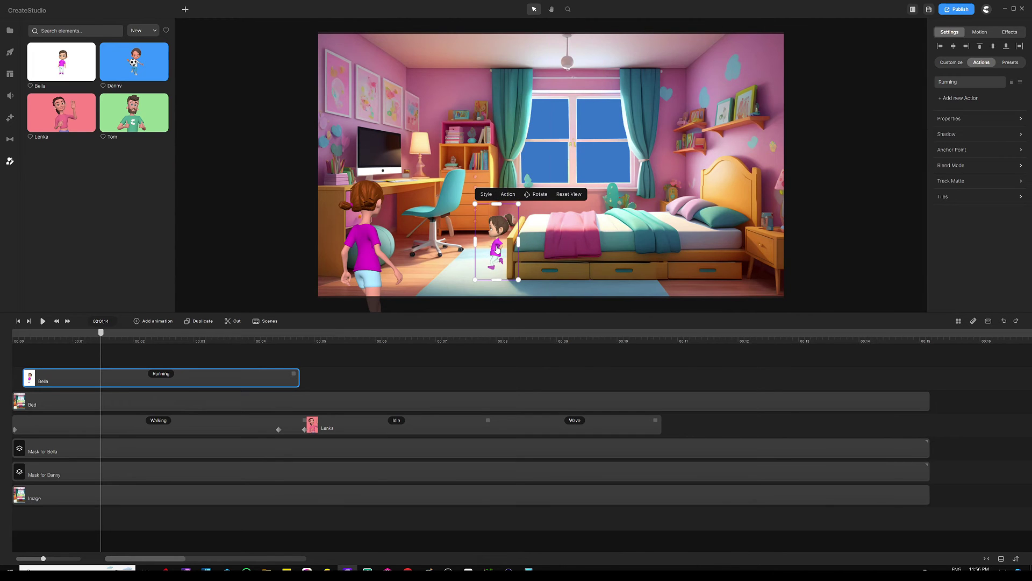
{"action": "left_click_drag", "start_coordinate": [503, 250], "coordinate": [784, 156]}
{"action": "scroll", "coordinate": [556, 154], "scroll_direction": "up", "scroll_amount": 3}
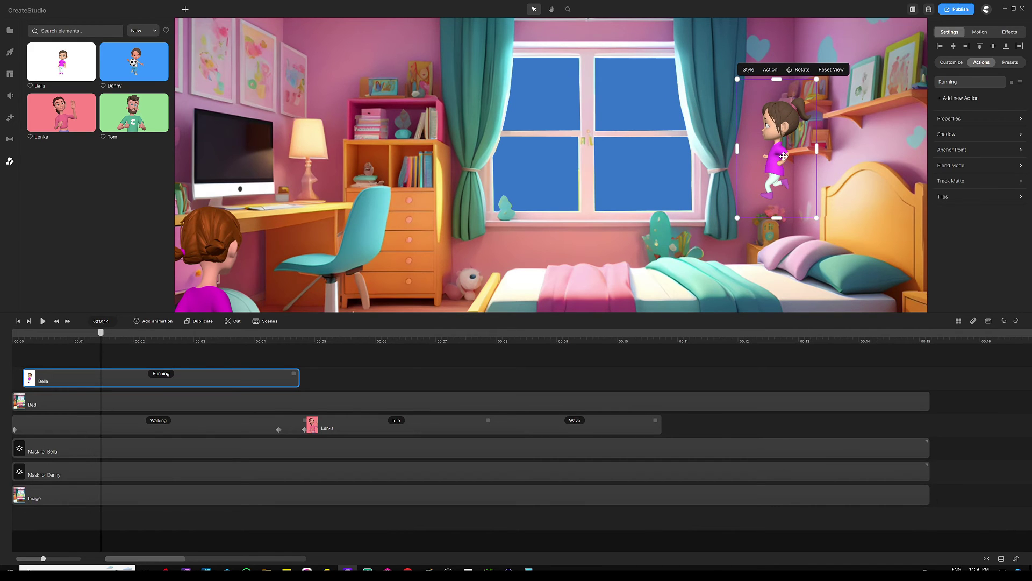
{"action": "left_click_drag", "start_coordinate": [816, 79], "coordinate": [805, 98]}
{"action": "left_click_drag", "start_coordinate": [773, 164], "coordinate": [769, 146]}
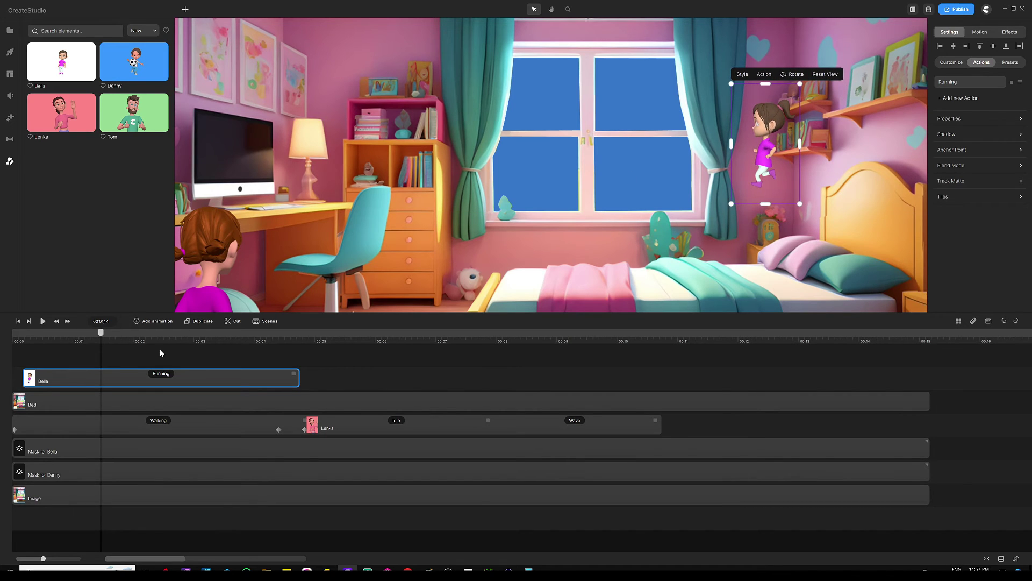
Step: Add an animation with Linear easing to the Bella clip, starting at 00:00,06
{"action": "left_click_drag", "start_coordinate": [101, 336], "coordinate": [25, 343]}
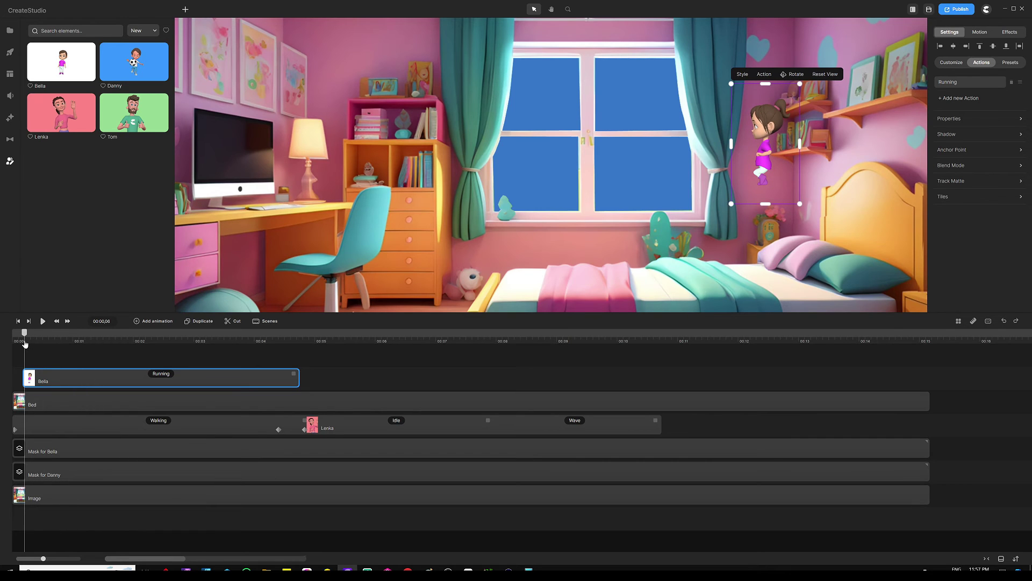
{"action": "left_click", "coordinate": [153, 323]}
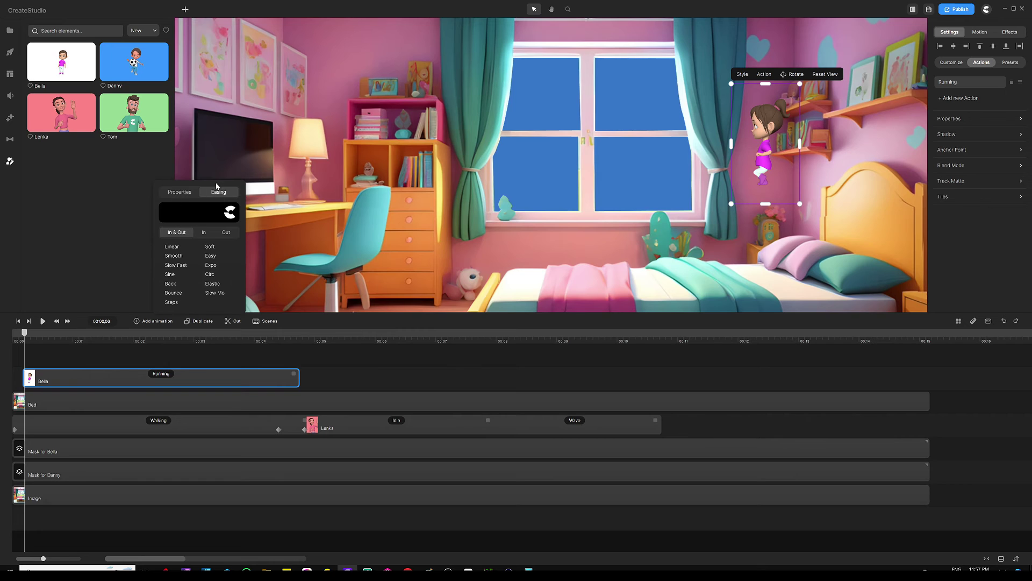
{"action": "left_click", "coordinate": [173, 247]}
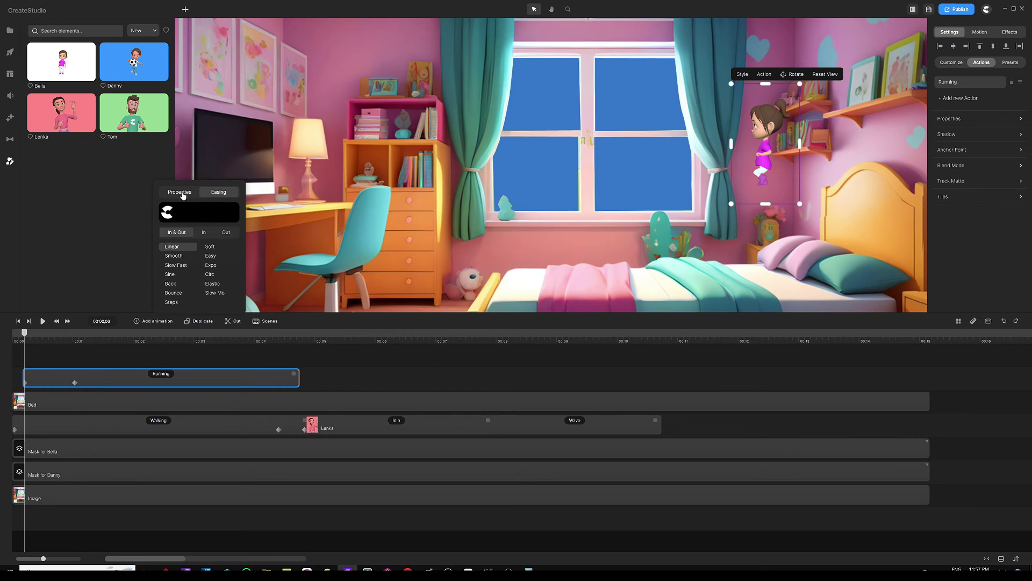
{"action": "left_click", "coordinate": [181, 194]}
{"action": "left_click", "coordinate": [88, 361]}
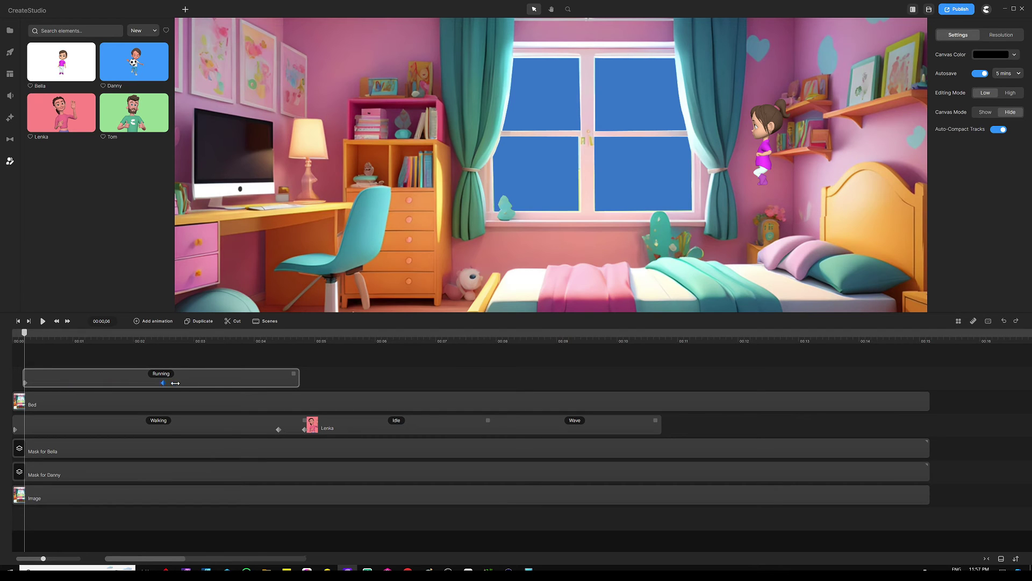
Step: Extend Bella's Running clip to just past 00:07 and move her end keyframe to 00:07,02
{"action": "left_click", "coordinate": [294, 382]}
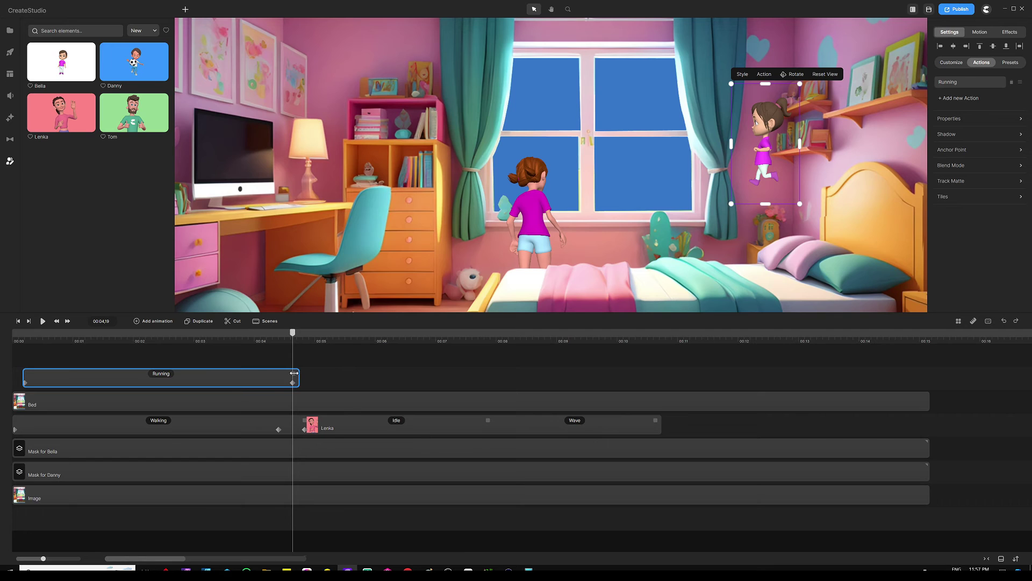
{"action": "left_click_drag", "start_coordinate": [297, 378], "coordinate": [439, 375]}
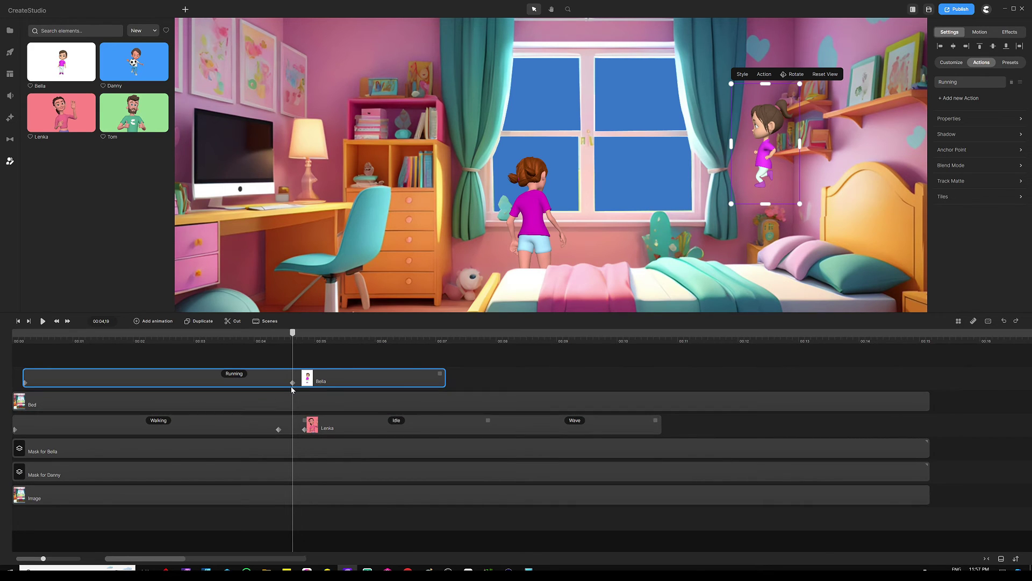
{"action": "left_click_drag", "start_coordinate": [352, 385], "coordinate": [425, 388]}
Step: At the 00:07,02 keyframe, place Bella beyond the window's left curtain, in front of the orange bookcase
{"action": "double_click", "coordinate": [438, 383]}
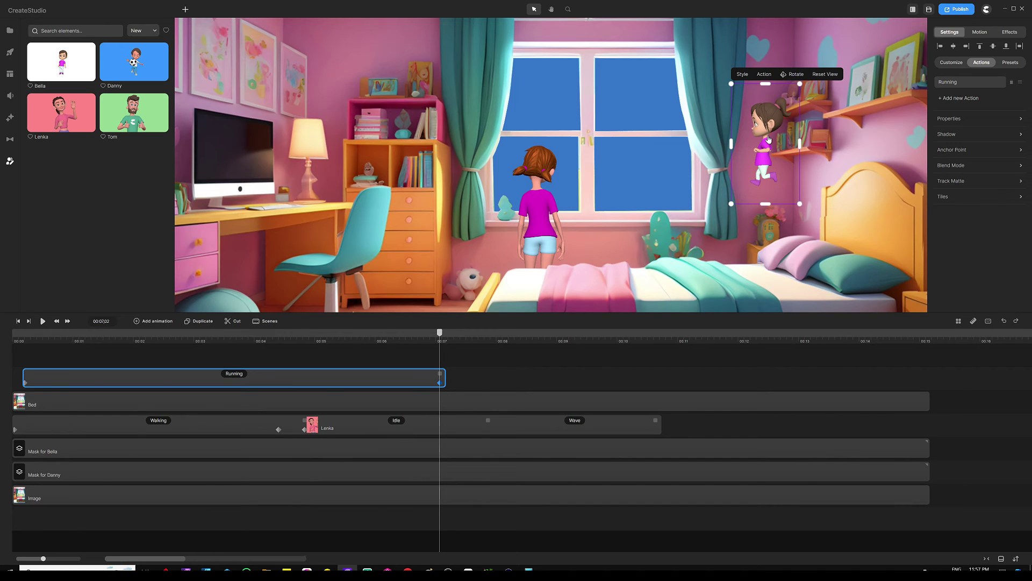
{"action": "left_click_drag", "start_coordinate": [769, 140], "coordinate": [427, 131]}
{"action": "left_click", "coordinate": [484, 361]}
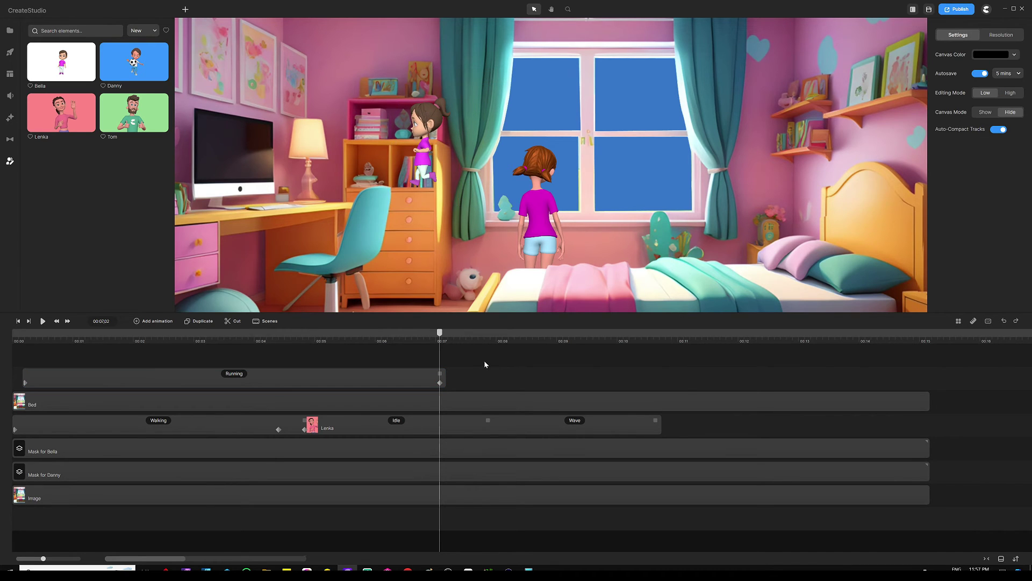
Step: Play the scene from the start to review Bella running across the window
{"action": "left_click_drag", "start_coordinate": [440, 342], "coordinate": [9, 339]}
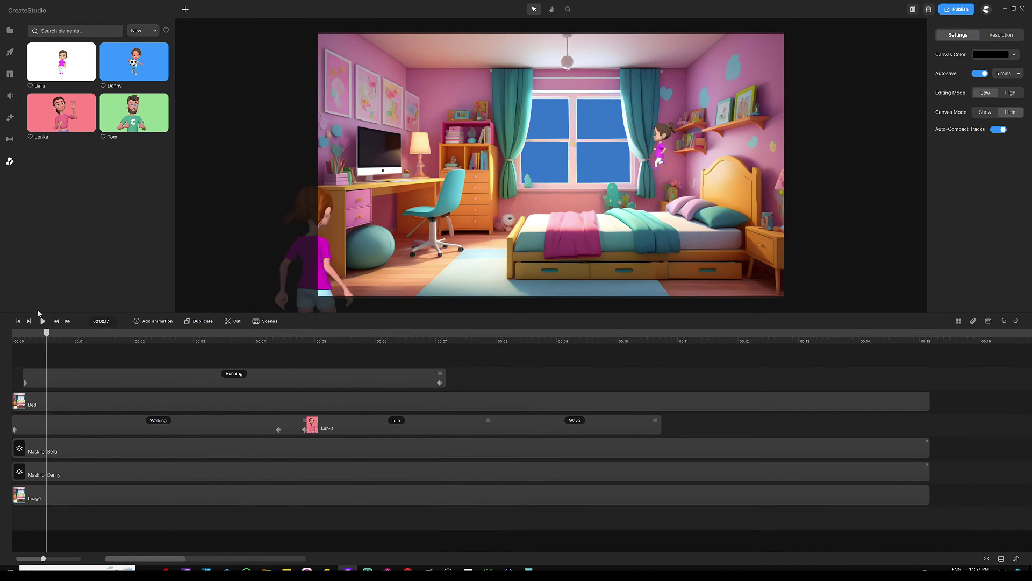
{"action": "key", "text": "space"}
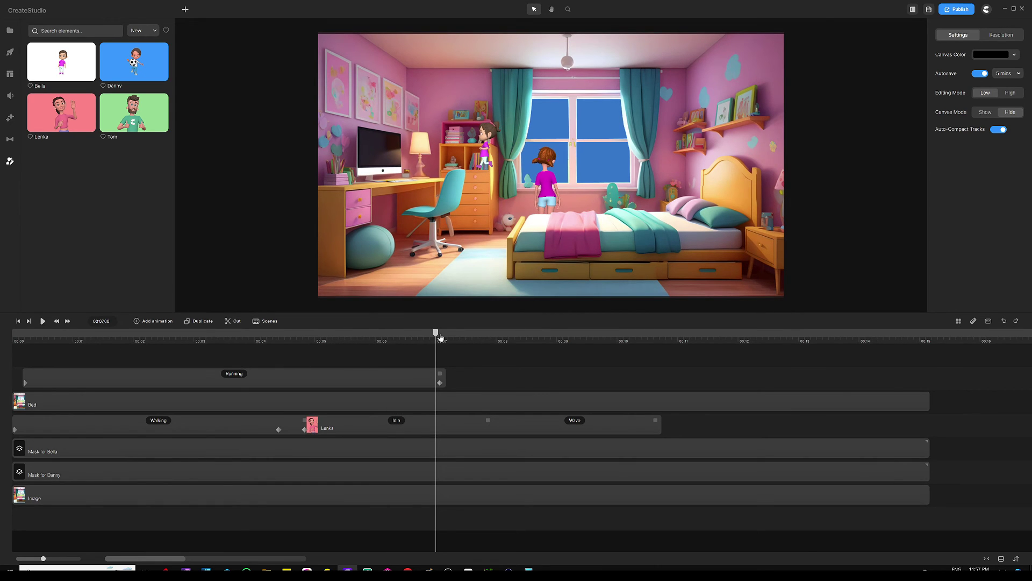
Step: Add the Danny character to the scene at 00:01,04 and change his action from Idle to Running
{"action": "left_click_drag", "start_coordinate": [436, 334], "coordinate": [83, 336]}
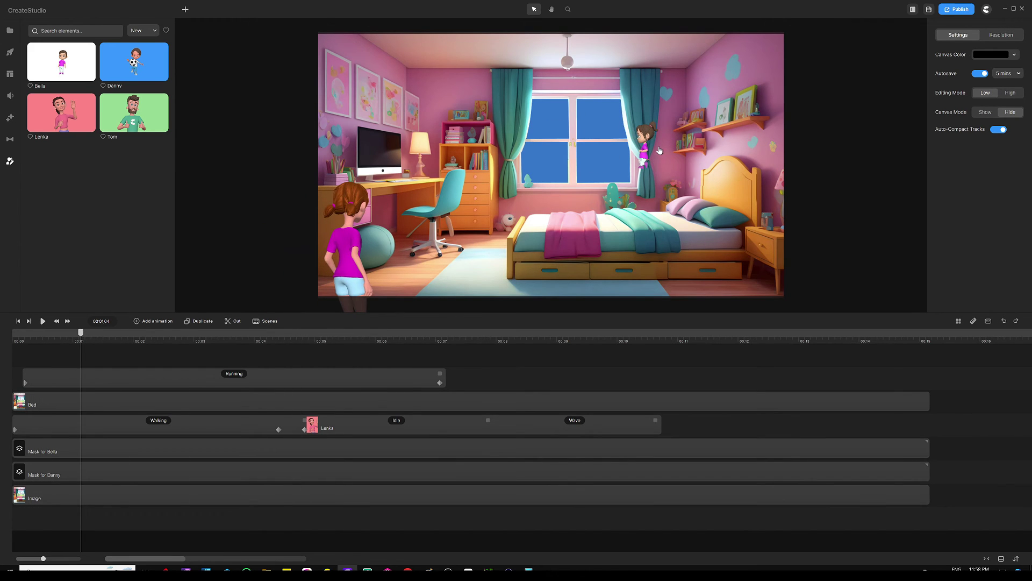
{"action": "scroll", "coordinate": [657, 150], "scroll_direction": "up", "scroll_amount": 2}
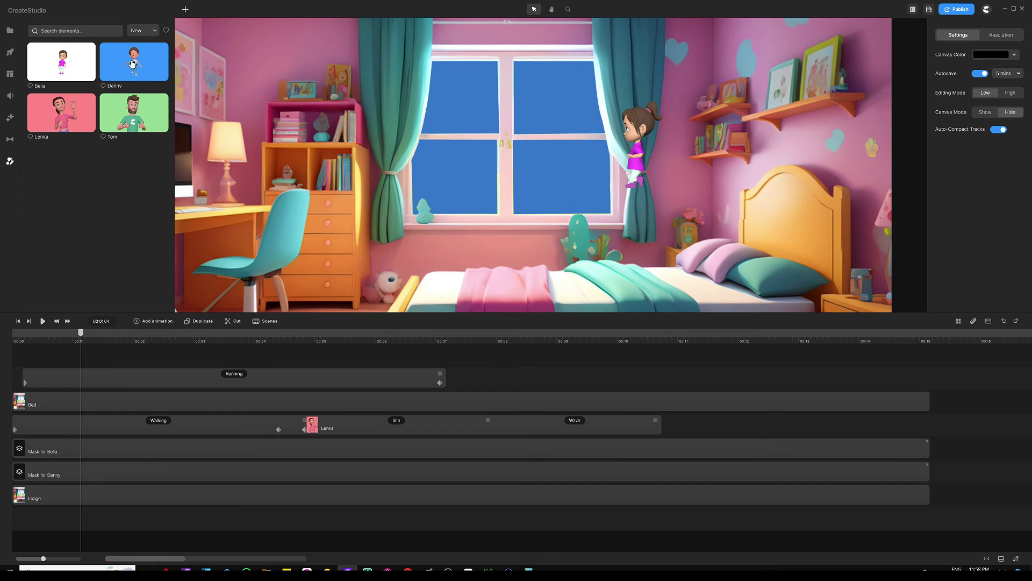
{"action": "left_click_drag", "start_coordinate": [142, 64], "coordinate": [105, 364]}
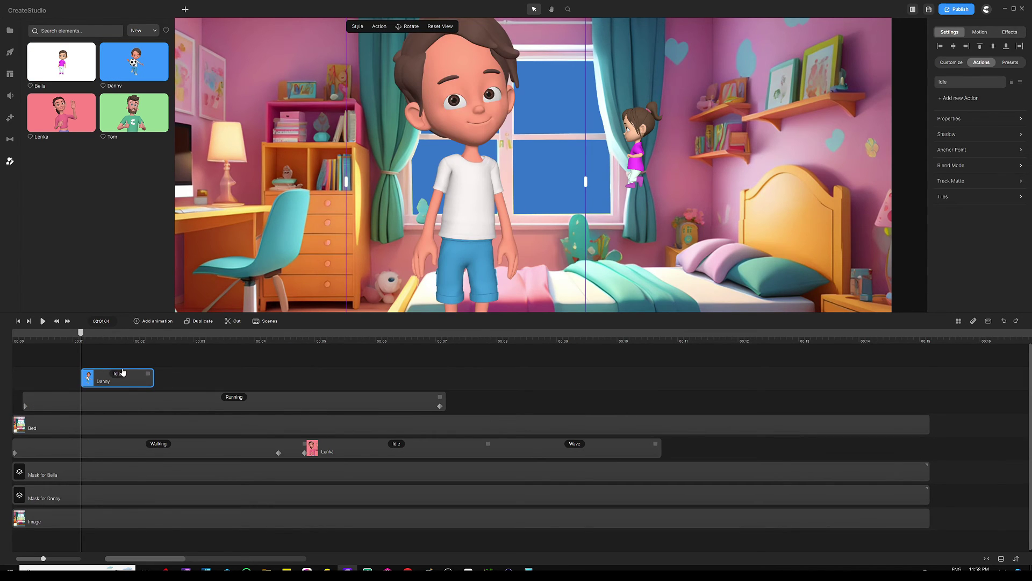
{"action": "scroll", "coordinate": [468, 198], "scroll_direction": "down", "scroll_amount": 3}
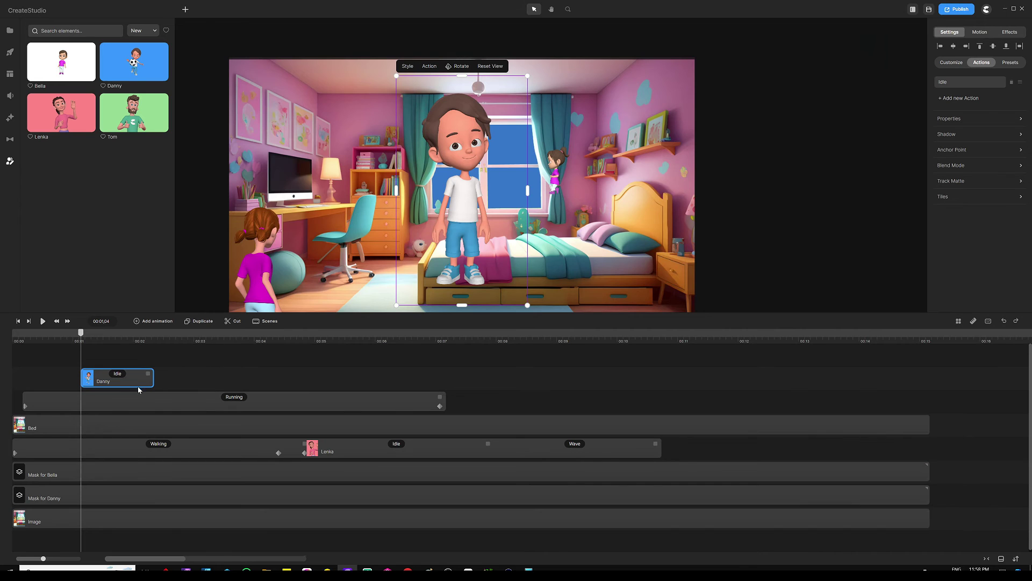
{"action": "left_click", "coordinate": [117, 373]}
{"action": "scroll", "coordinate": [868, 167], "scroll_direction": "down", "scroll_amount": 10}
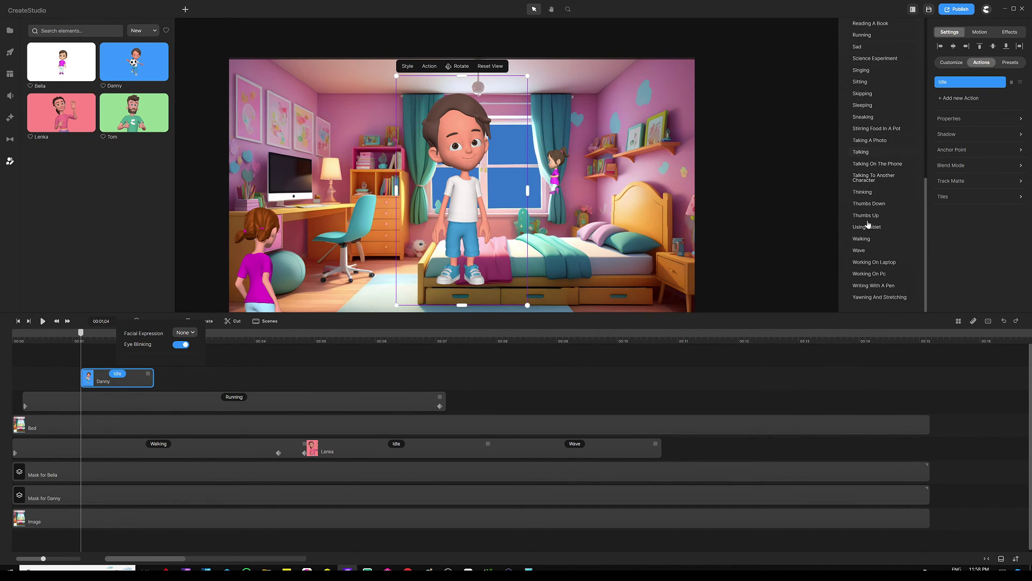
{"action": "scroll", "coordinate": [868, 161], "scroll_direction": "up", "scroll_amount": 3}
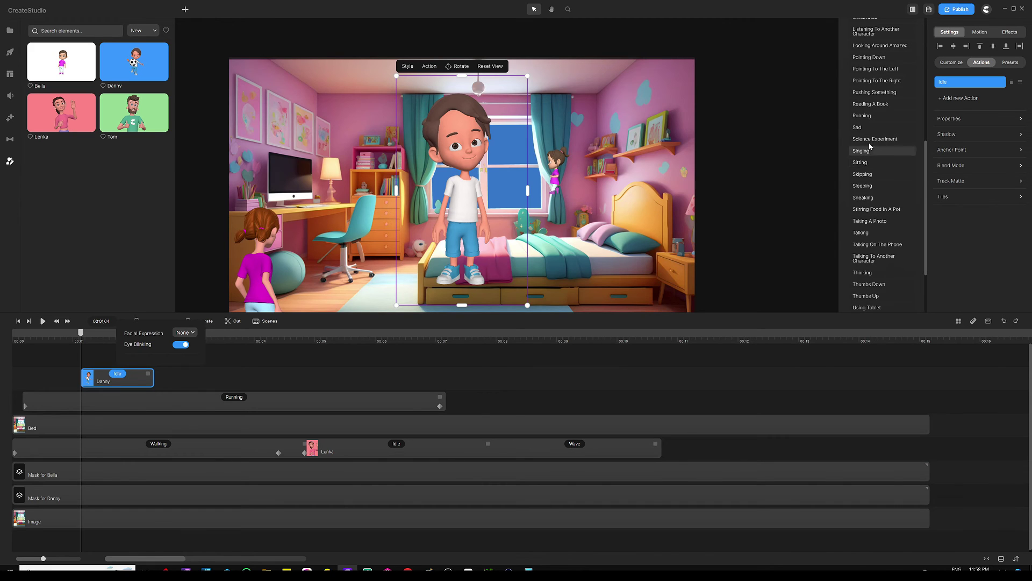
{"action": "left_click", "coordinate": [862, 116]}
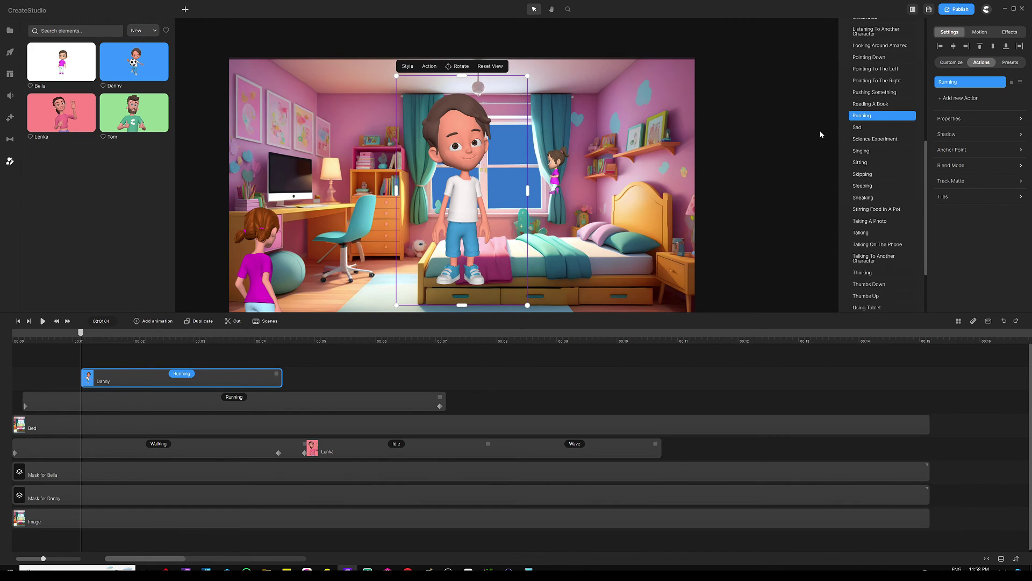
Step: Enable Disable Start and Disable End for Danny's Running action
{"action": "left_click", "coordinate": [183, 375]}
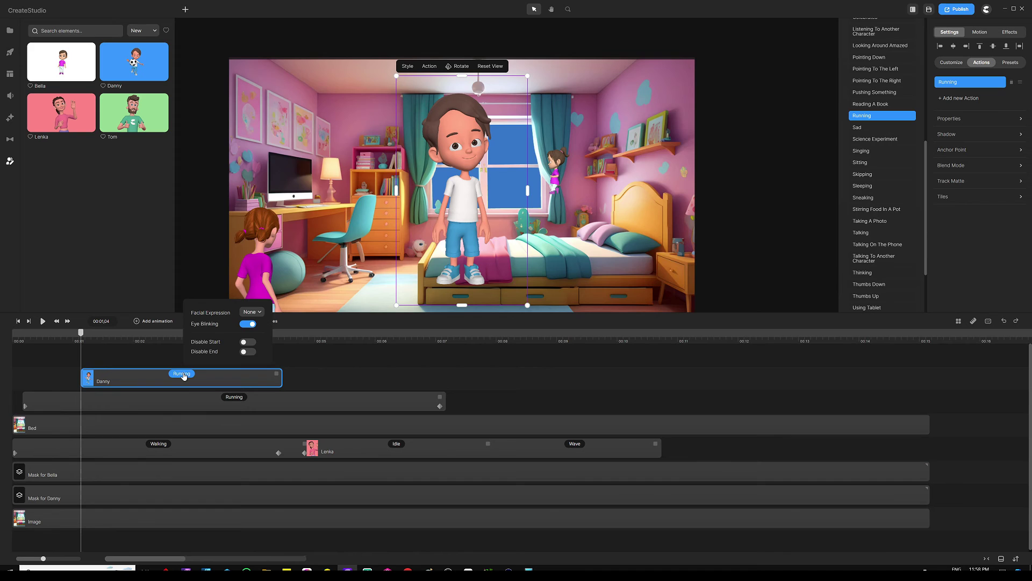
{"action": "left_click", "coordinate": [246, 343]}
{"action": "left_click", "coordinate": [249, 352]}
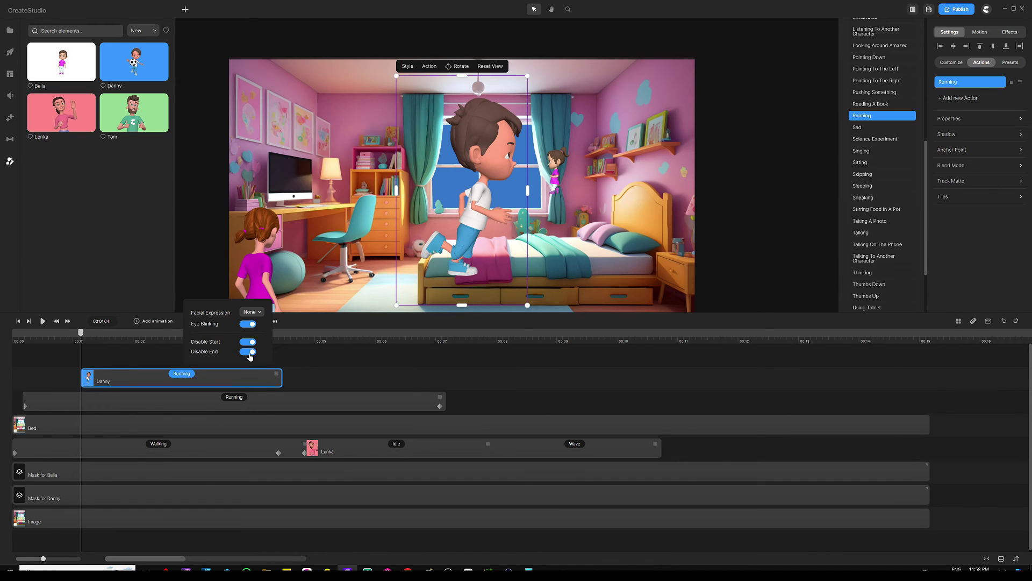
{"action": "left_click", "coordinate": [144, 359]}
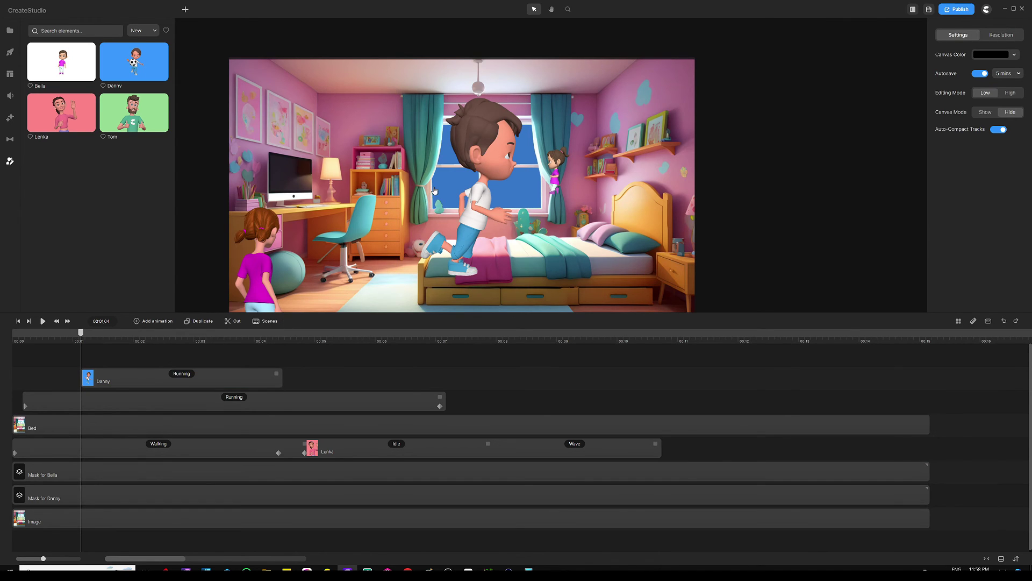
Step: Flip Danny horizontally so that he faces the same way as Bella
{"action": "left_click", "coordinate": [491, 155]}
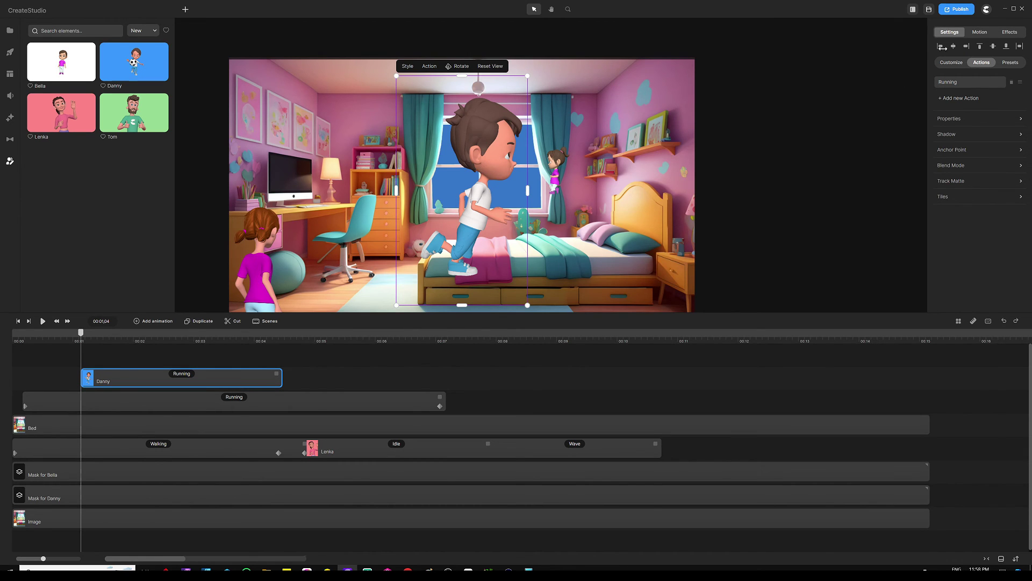
{"action": "left_click", "coordinate": [950, 119]}
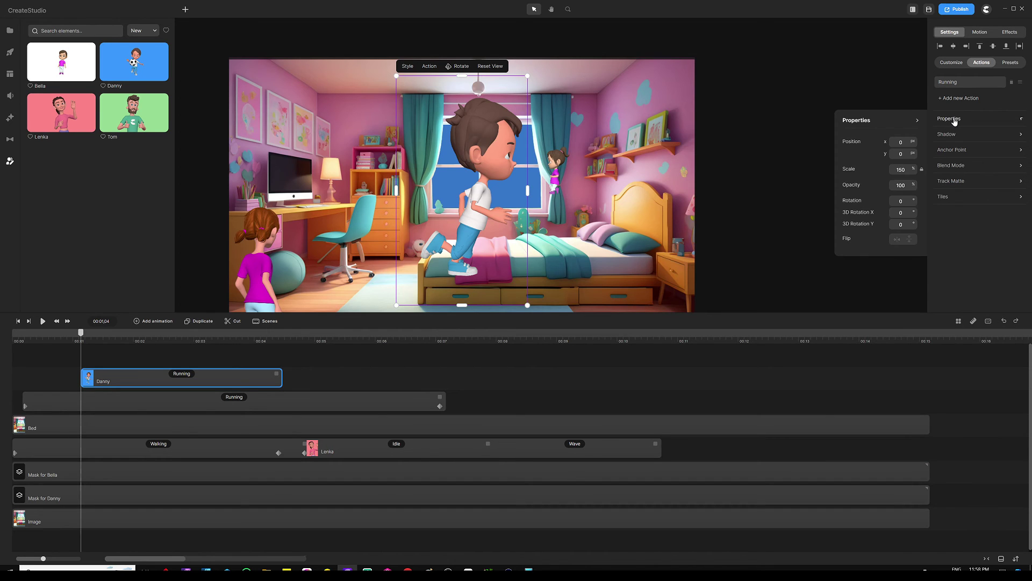
{"action": "left_click", "coordinate": [897, 240]}
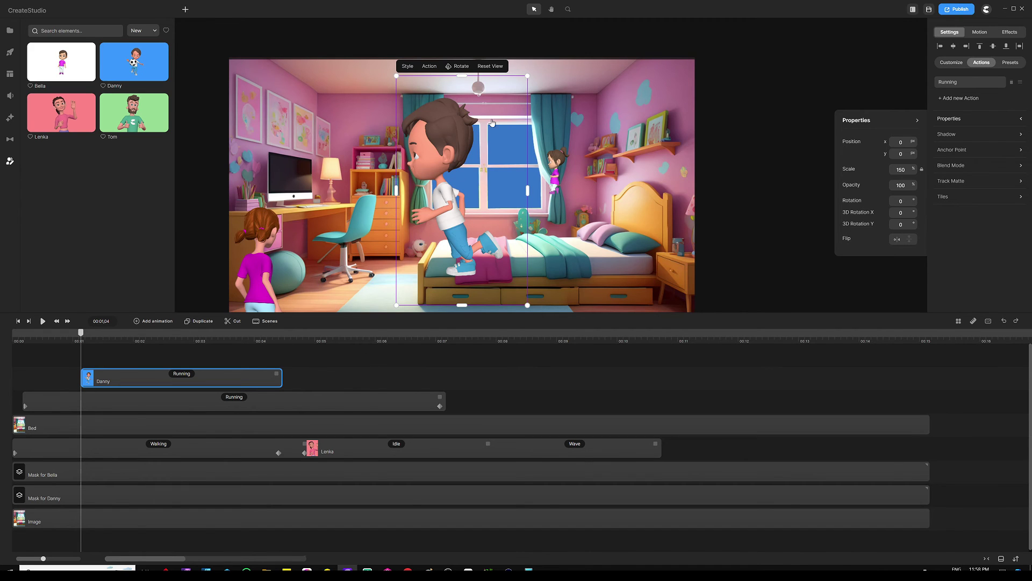
Step: Scale Danny down to 40% and place him behind Bella, in front of the small wall bookshelves, at about X 572, Y -95
{"action": "left_click_drag", "start_coordinate": [527, 76], "coordinate": [431, 244]}
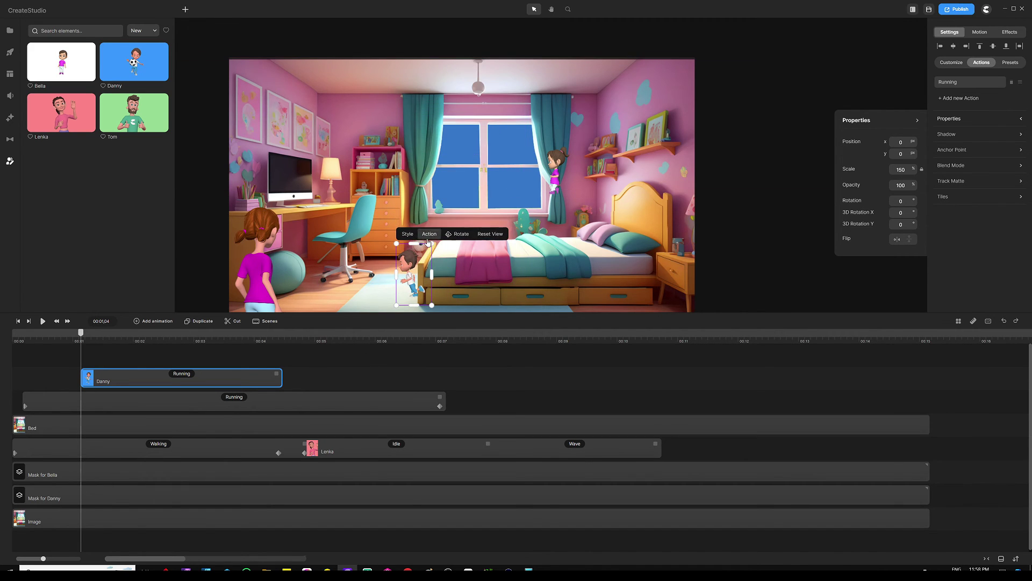
{"action": "left_click_drag", "start_coordinate": [413, 281], "coordinate": [585, 179]}
{"action": "scroll", "coordinate": [589, 179], "scroll_direction": "up", "scroll_amount": 3}
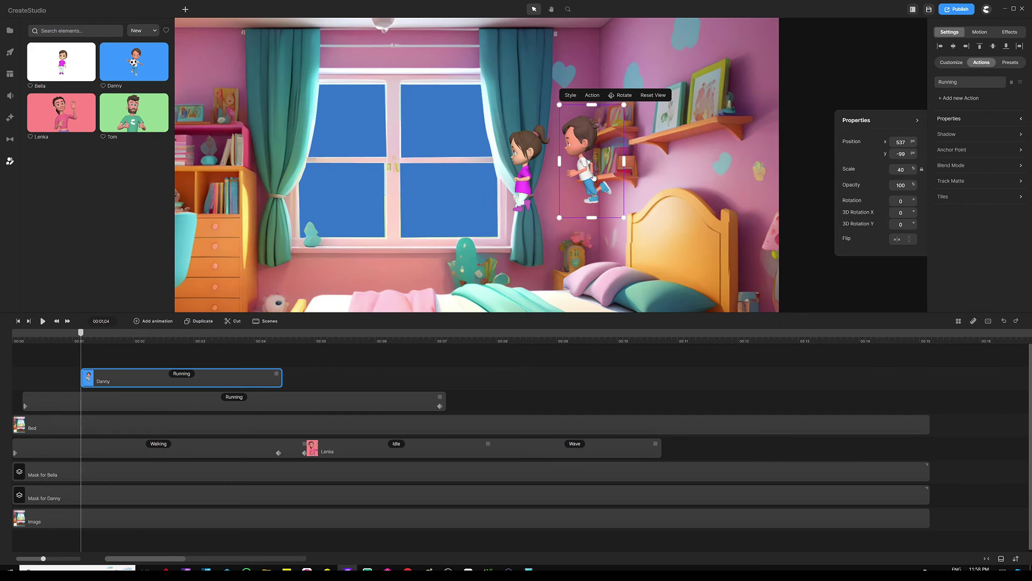
{"action": "left_click_drag", "start_coordinate": [624, 105], "coordinate": [609, 132]}
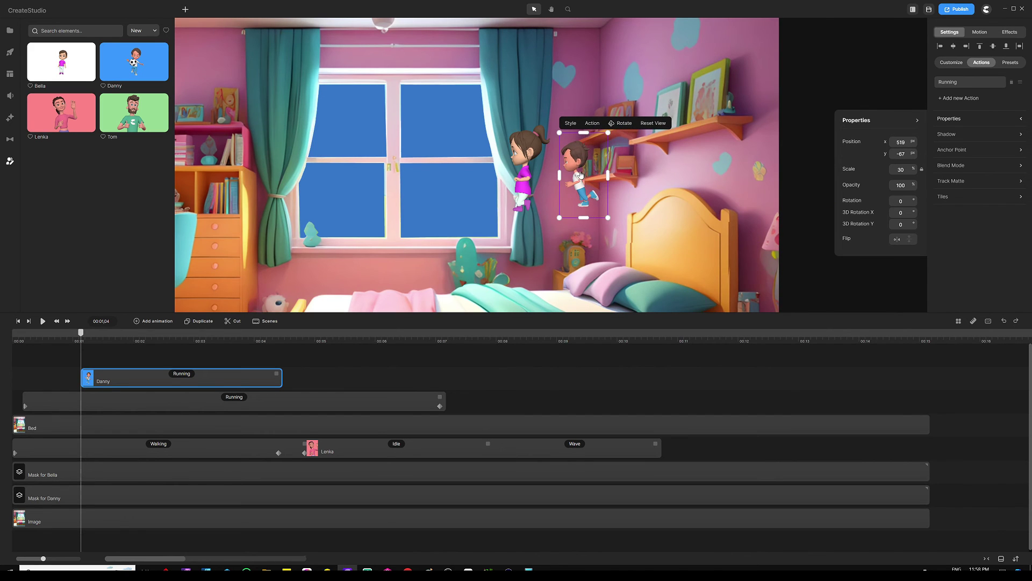
{"action": "mouse_move", "coordinate": [580, 181]}
{"action": "left_mouse_down"}
{"action": "mouse_move", "coordinate": [584, 170]}
{"action": "mouse_move", "coordinate": [572, 185]}
{"action": "left_mouse_up"}
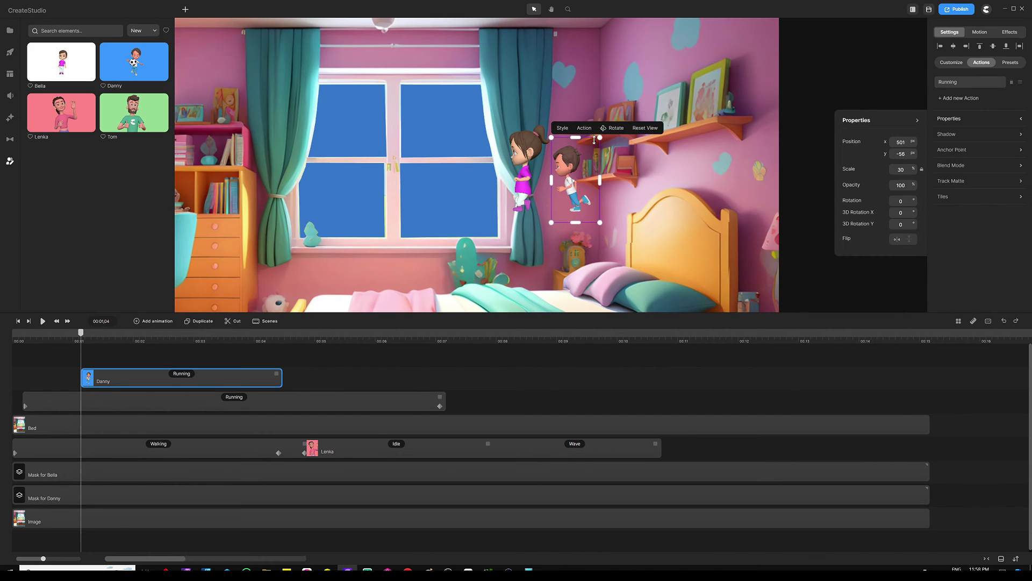
{"action": "left_click_drag", "start_coordinate": [600, 137], "coordinate": [616, 110]}
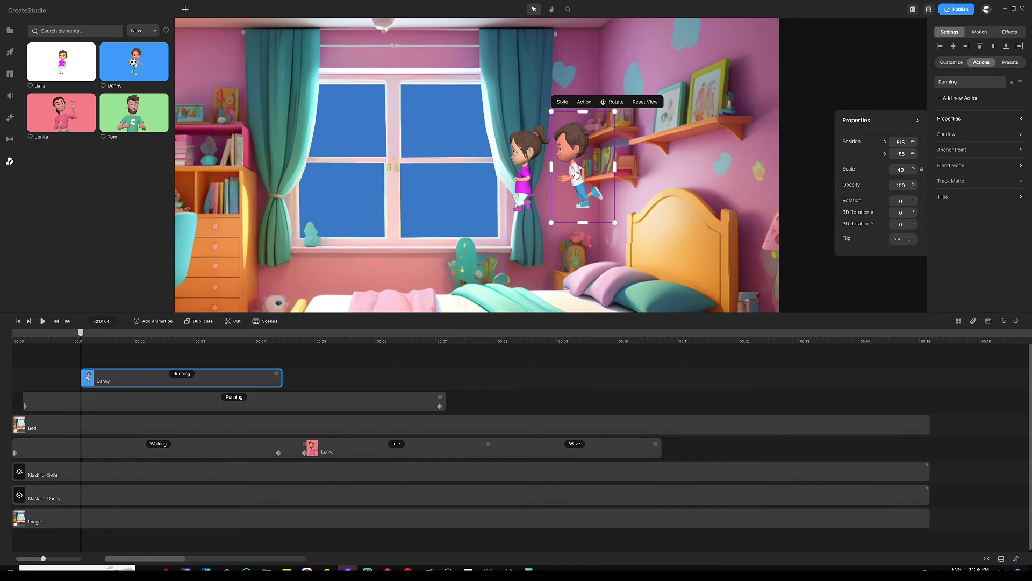
{"action": "left_click_drag", "start_coordinate": [576, 170], "coordinate": [599, 168]}
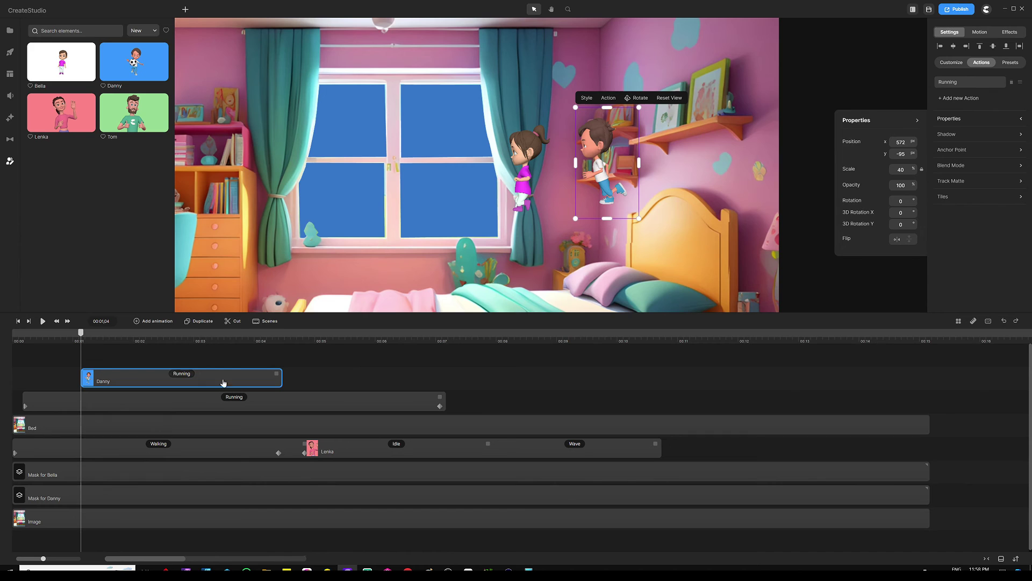
Step: Extend Danny's Running clip to about 00:07,20 and add an animation with Linear easing starting at 00:01,04
{"action": "left_click_drag", "start_coordinate": [275, 373], "coordinate": [472, 374]}
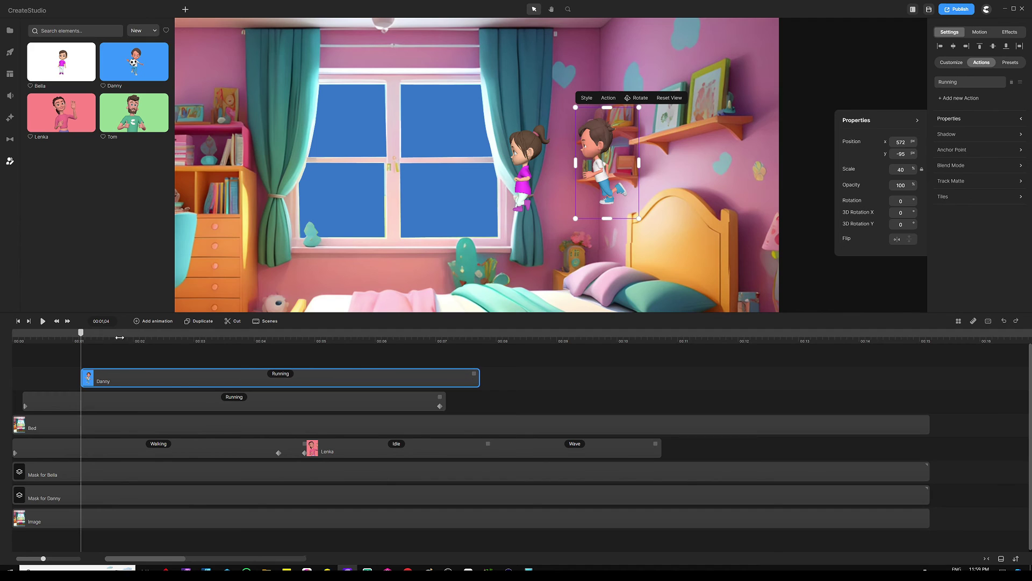
{"action": "left_click", "coordinate": [161, 323]}
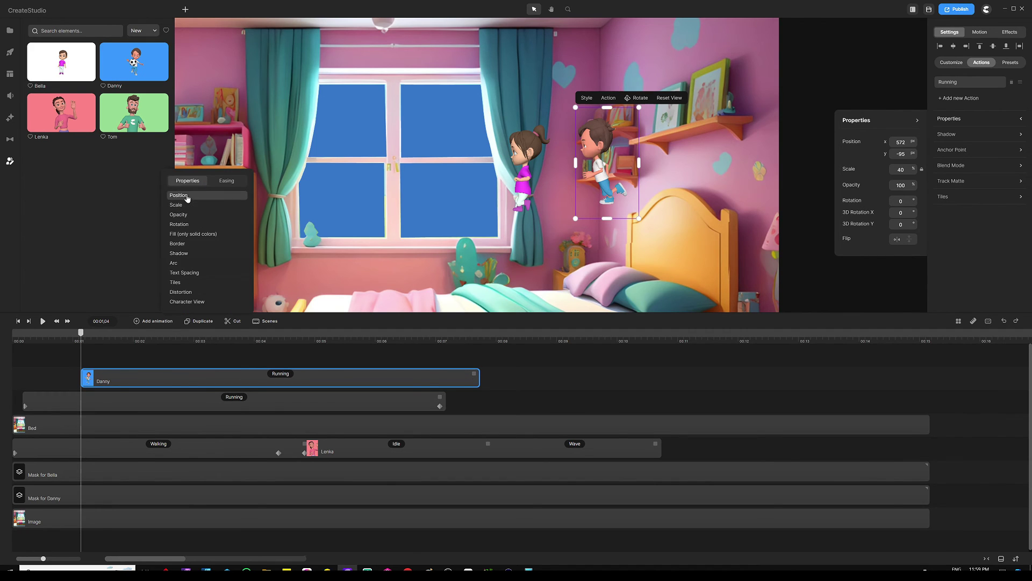
{"action": "left_click", "coordinate": [198, 207]}
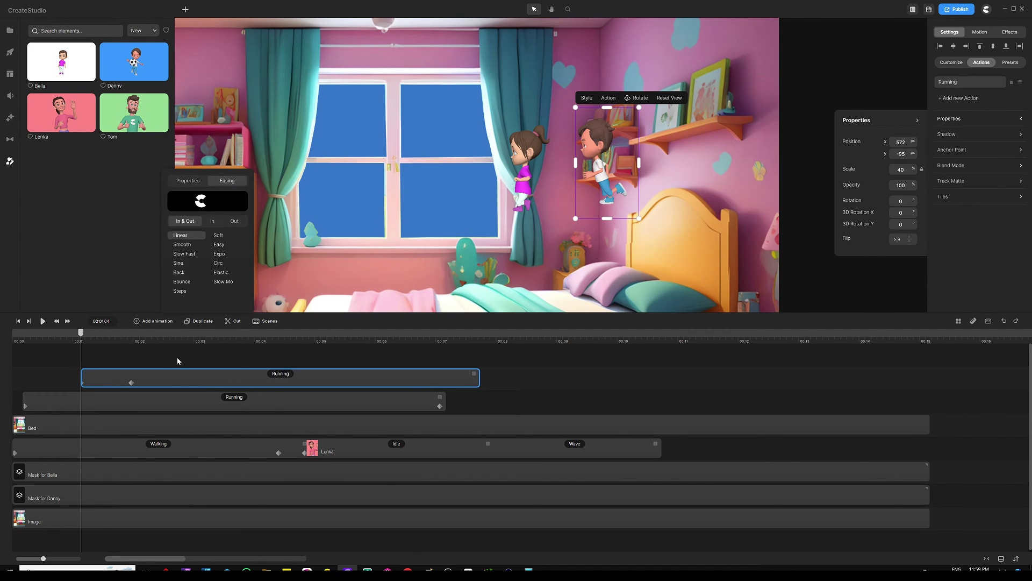
{"action": "left_click", "coordinate": [151, 350]}
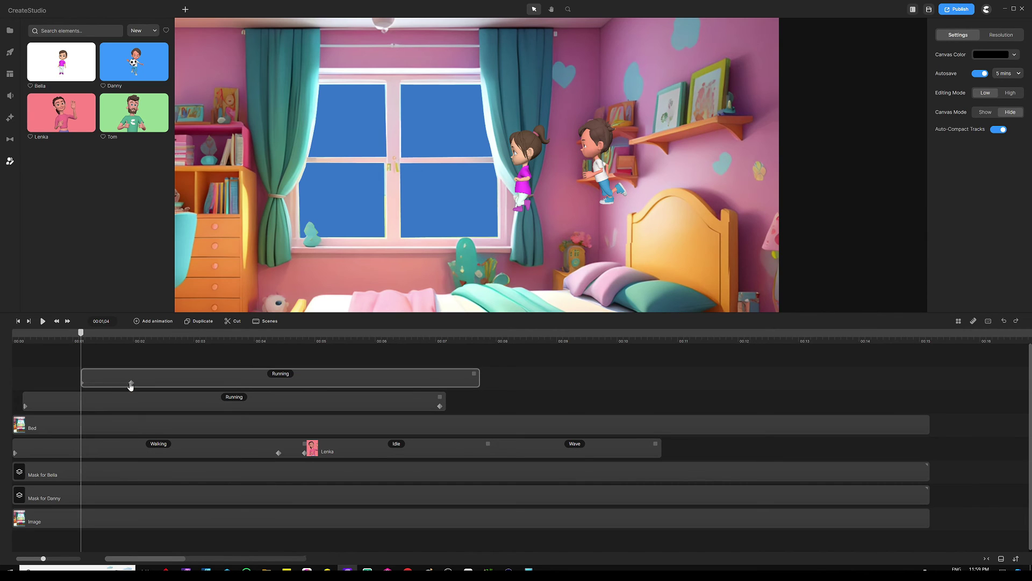
Step: Extend Danny's movement animation to near the end of his Running clip and place him in front of the window's right pane there
{"action": "left_click_drag", "start_coordinate": [237, 380], "coordinate": [395, 382]}
{"action": "left_click", "coordinate": [470, 383]}
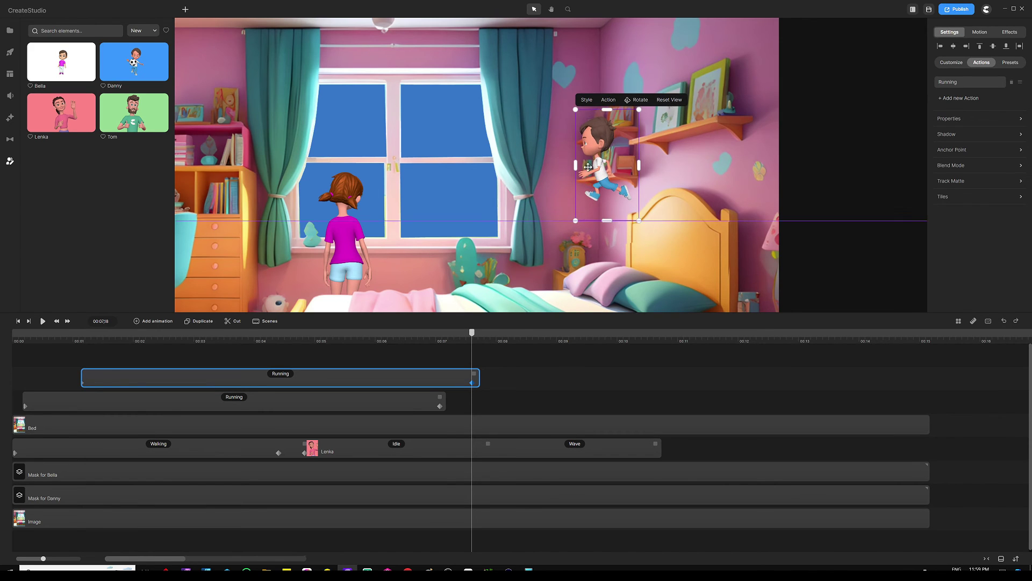
{"action": "left_click_drag", "start_coordinate": [600, 167], "coordinate": [434, 189]}
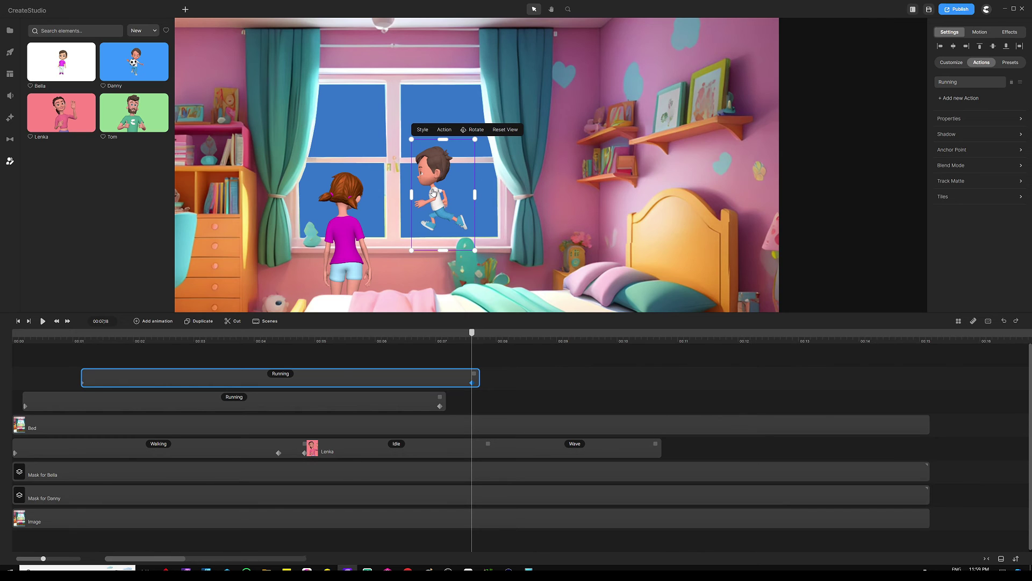
{"action": "key", "text": "ctrl+0"}
{"action": "left_click", "coordinate": [532, 378]}
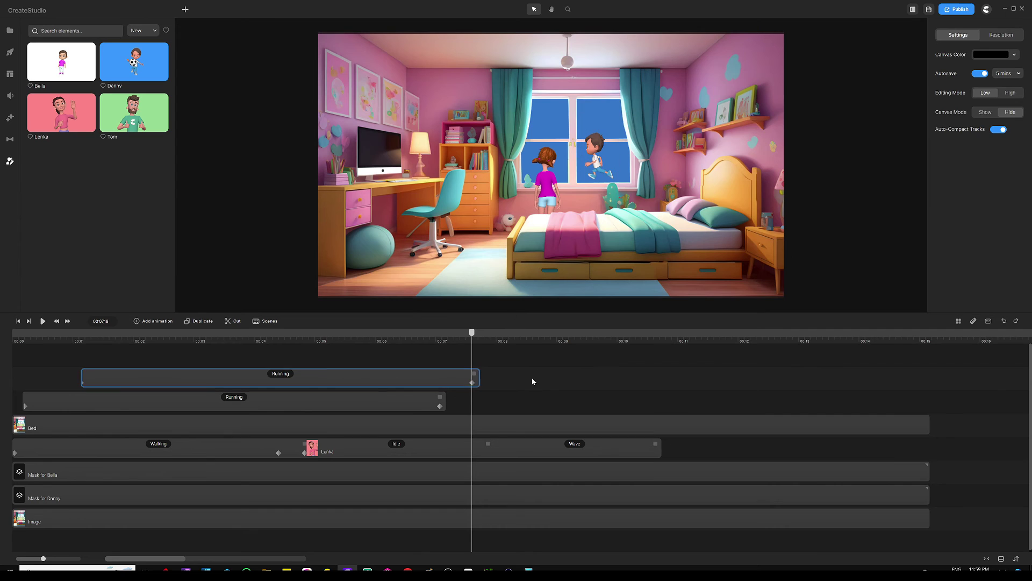
Step: Play the scene from the start to check Danny's run past the window
{"action": "left_click", "coordinate": [348, 337]}
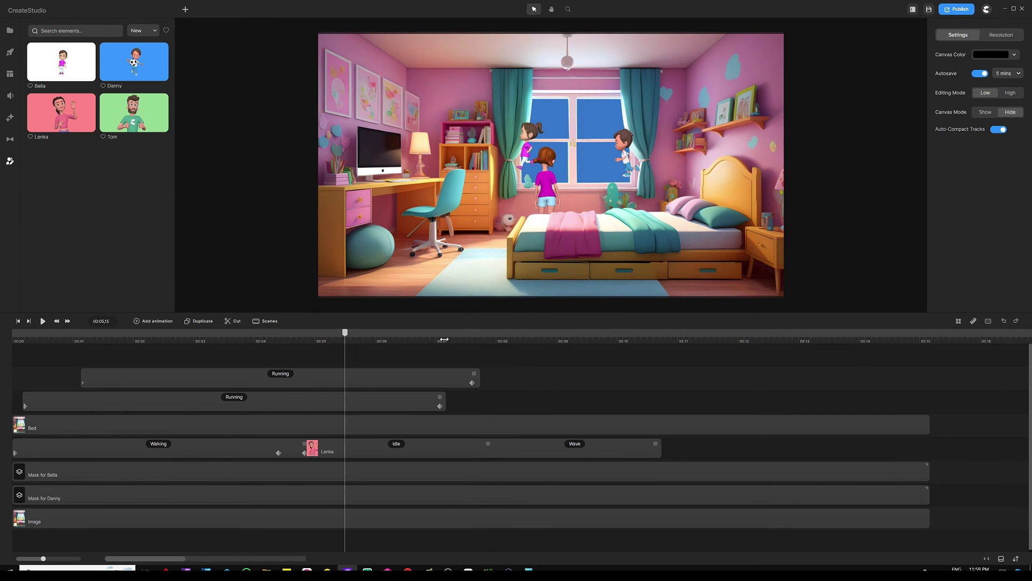
{"action": "left_click_drag", "start_coordinate": [342, 337], "coordinate": [17, 335]}
{"action": "key", "text": "space"}
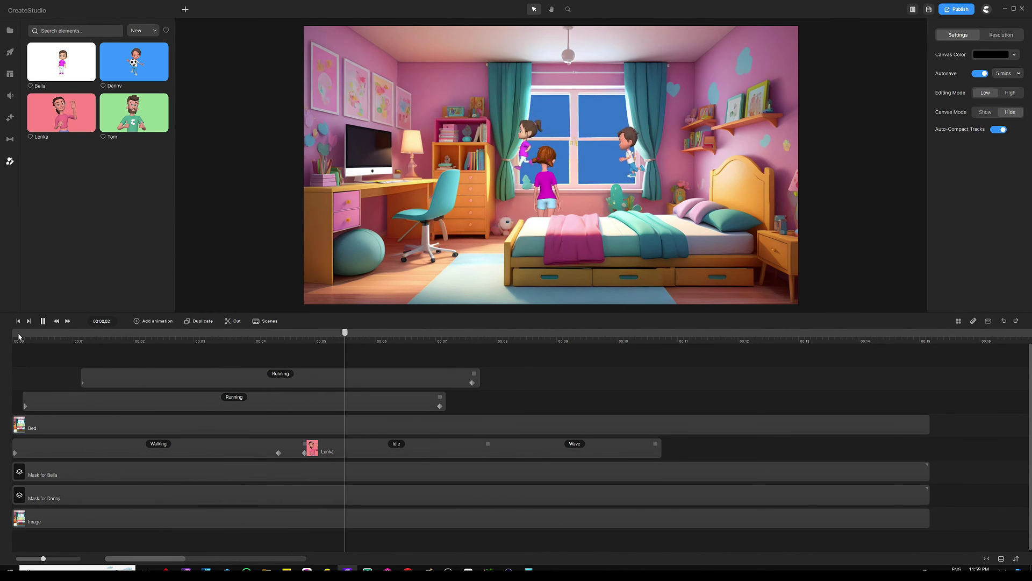
{"action": "key", "text": "space"}
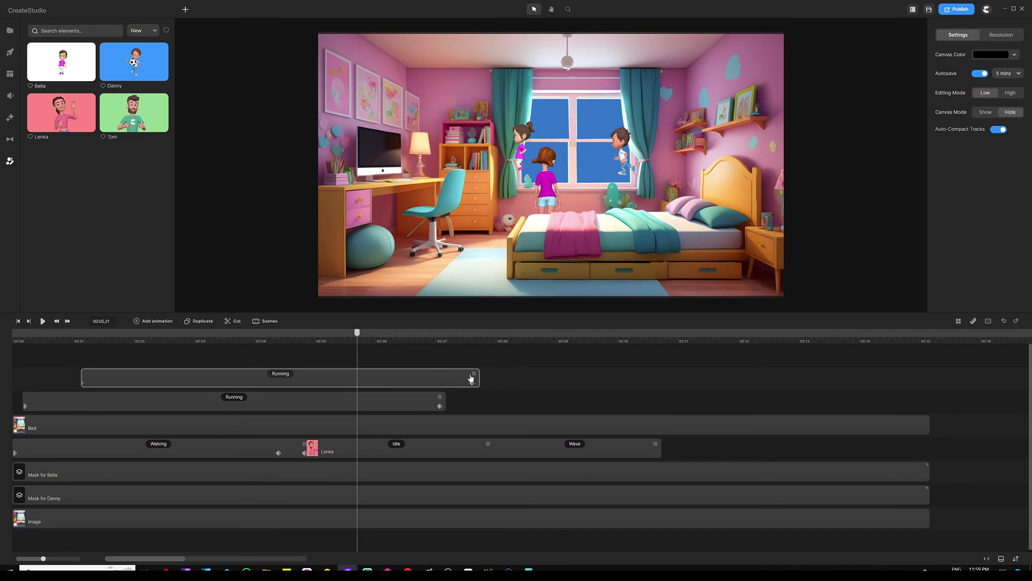
Step: Shorten Danny's movement animation and Running clip to end at about 00:05,20, and play back the faster run
{"action": "left_click_drag", "start_coordinate": [472, 382], "coordinate": [354, 378]}
{"action": "left_click_drag", "start_coordinate": [477, 376], "coordinate": [342, 376]}
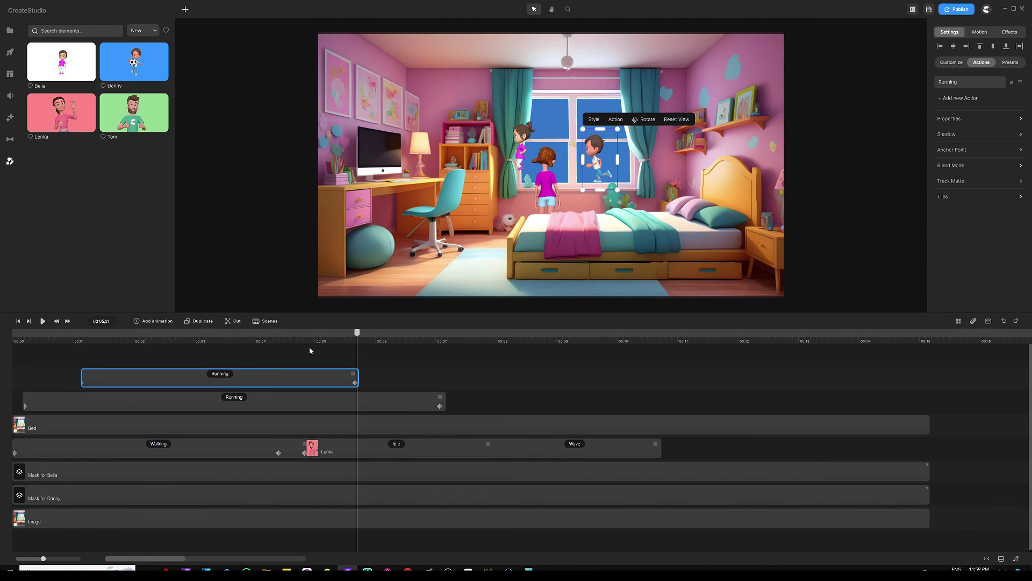
{"action": "left_click", "coordinate": [79, 339]}
{"action": "key", "text": "space"}
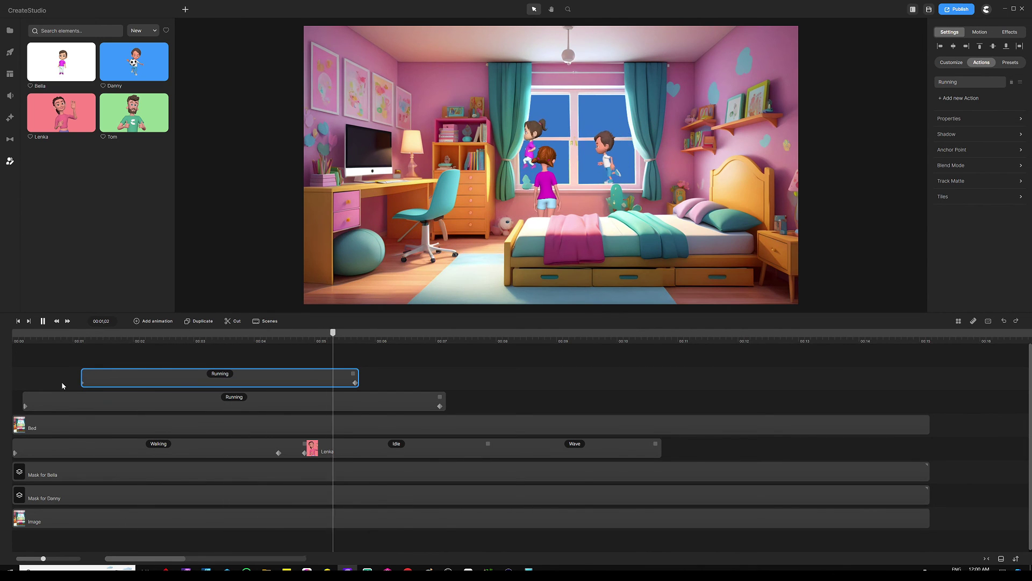
{"action": "key", "text": "space"}
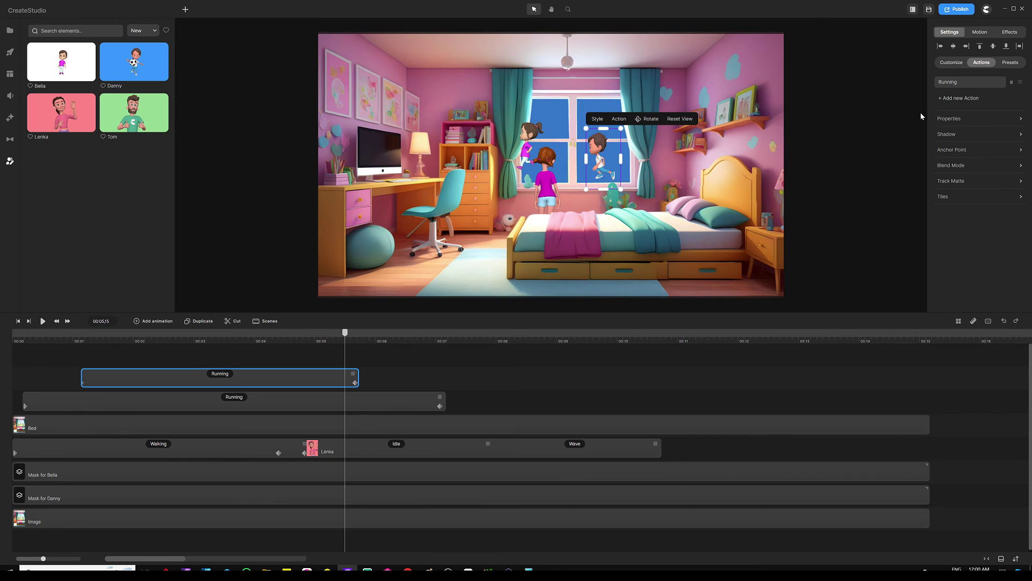
Step: Add a Wave action to Danny after Running and check his pose during the wave
{"action": "left_click", "coordinate": [956, 99]}
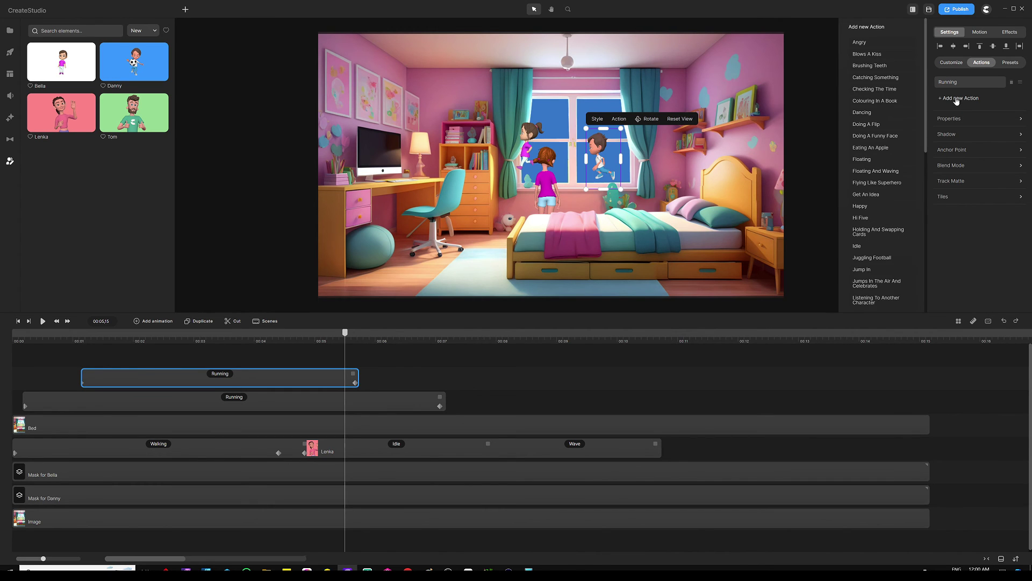
{"action": "scroll", "coordinate": [872, 124], "scroll_direction": "down", "scroll_amount": 10}
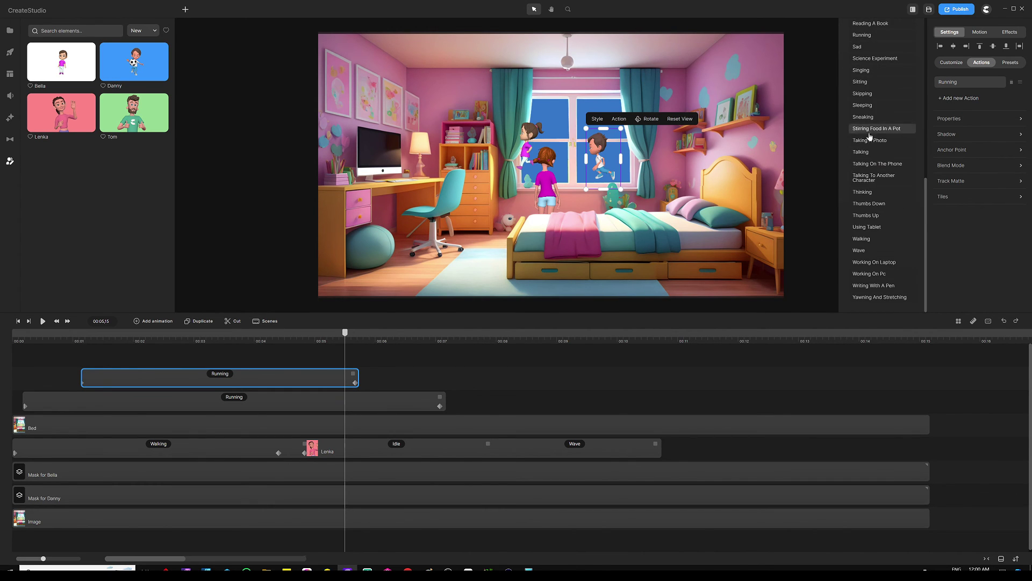
{"action": "left_click", "coordinate": [860, 251]}
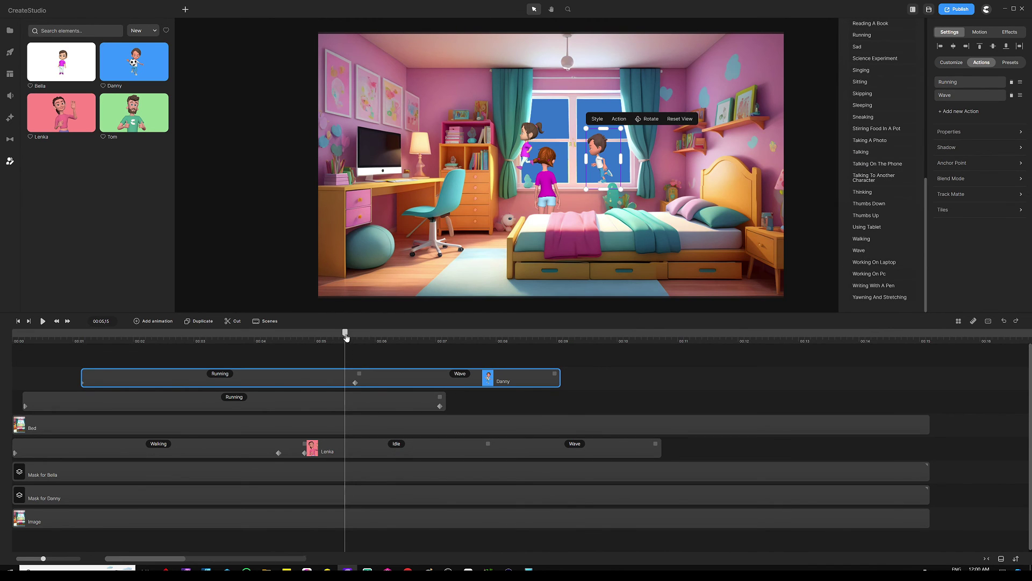
{"action": "left_click_drag", "start_coordinate": [346, 338], "coordinate": [395, 336]}
{"action": "scroll", "coordinate": [643, 154], "scroll_direction": "up", "scroll_amount": 2}
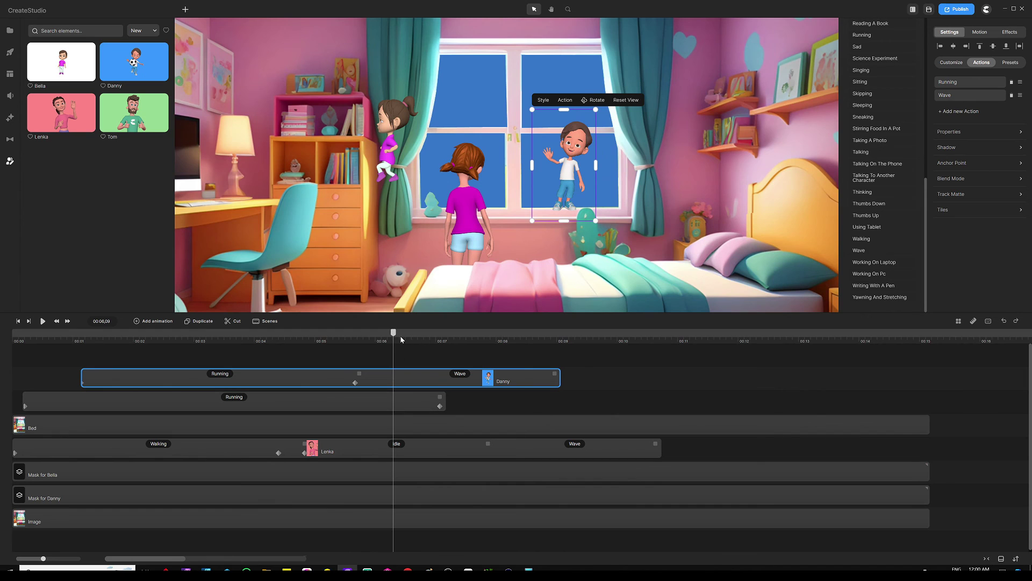
Step: Add a Linear-easing animation to Danny at 00:05,20 and shorten it to end at about 00:05,26
{"action": "left_click_drag", "start_coordinate": [398, 336], "coordinate": [358, 337]}
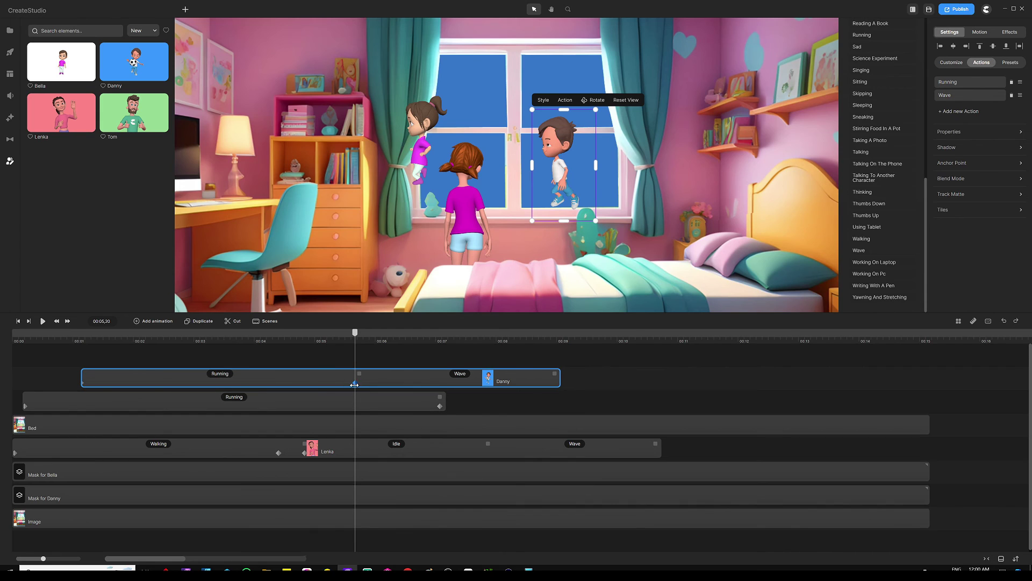
{"action": "left_click", "coordinate": [155, 321]}
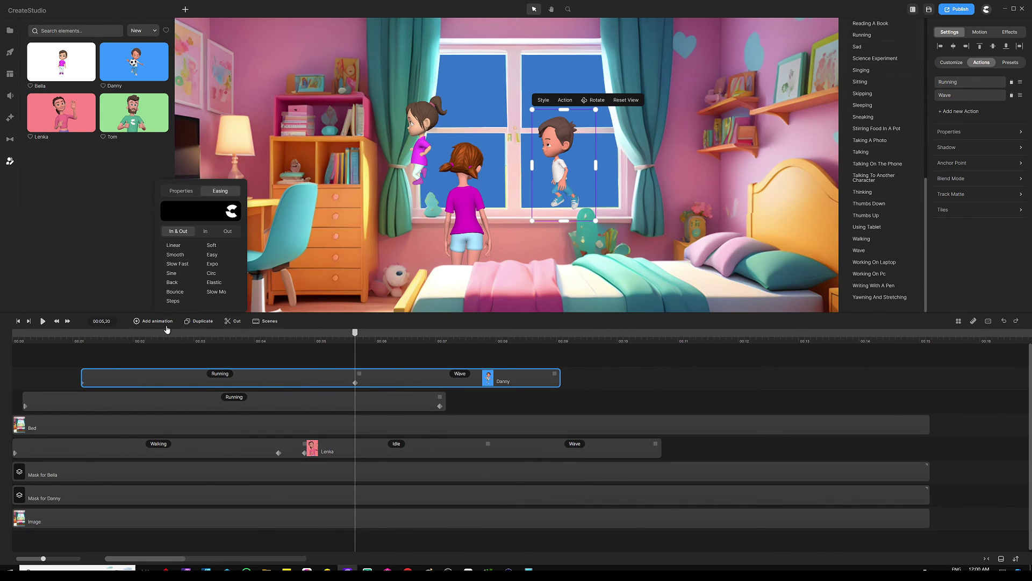
{"action": "left_click", "coordinate": [175, 246]}
{"action": "left_click", "coordinate": [181, 194]}
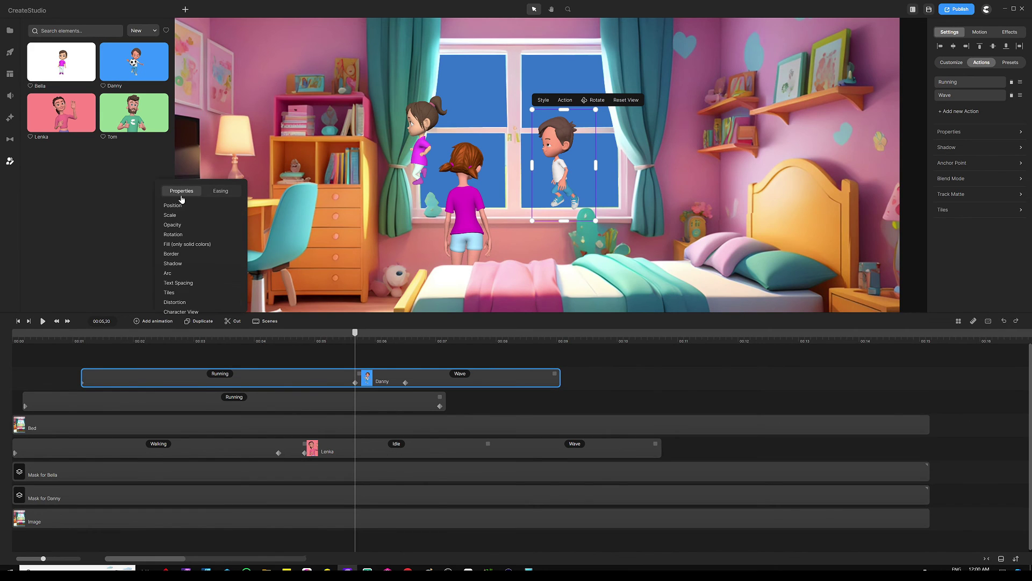
{"action": "left_click", "coordinate": [405, 362]}
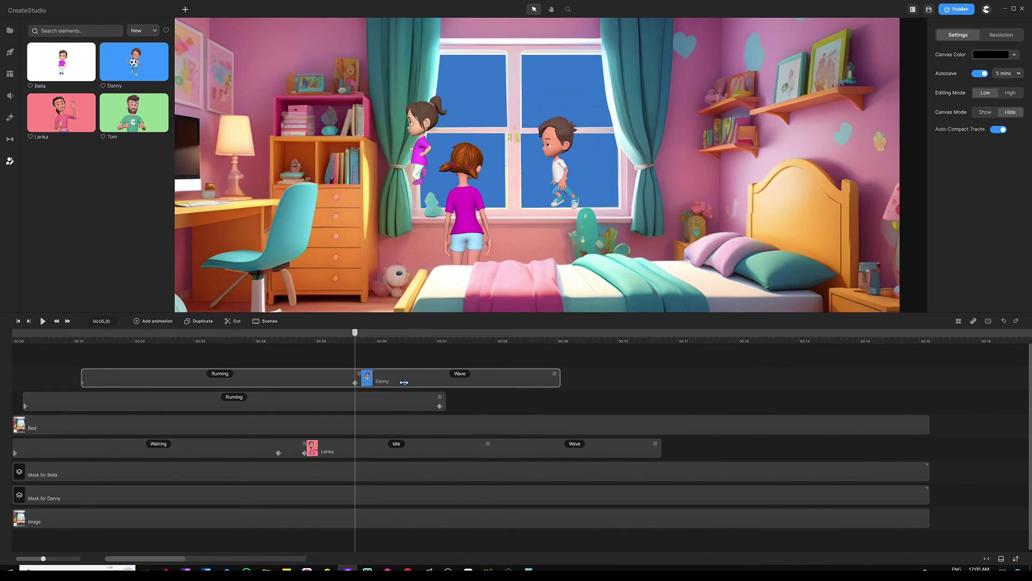
{"action": "left_click_drag", "start_coordinate": [404, 382], "coordinate": [372, 383]}
{"action": "left_click", "coordinate": [366, 384]}
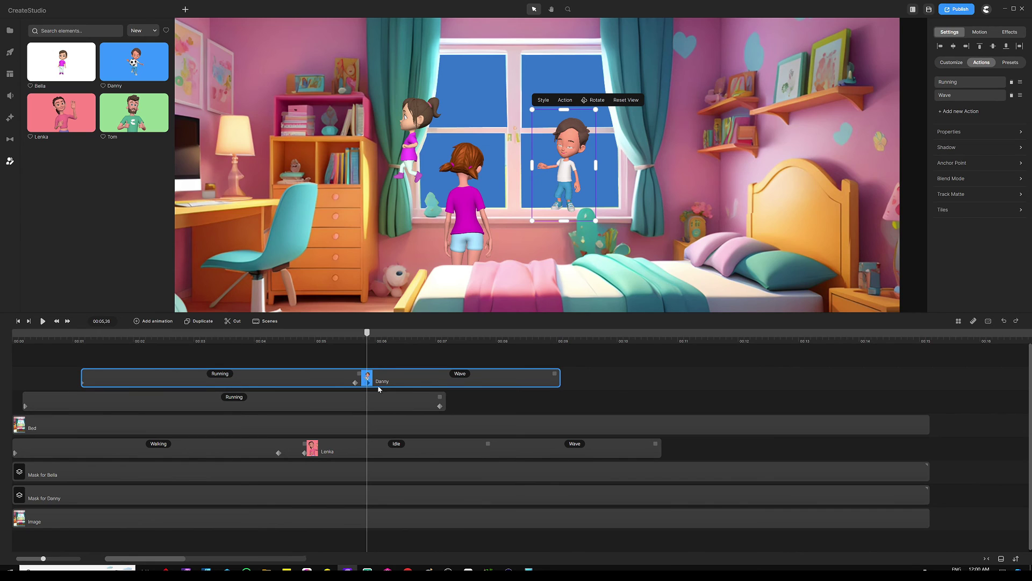
Step: Rotate Danny's character view slightly toward Lenka at the animation's end and check him during the wave
{"action": "left_click", "coordinate": [594, 100]}
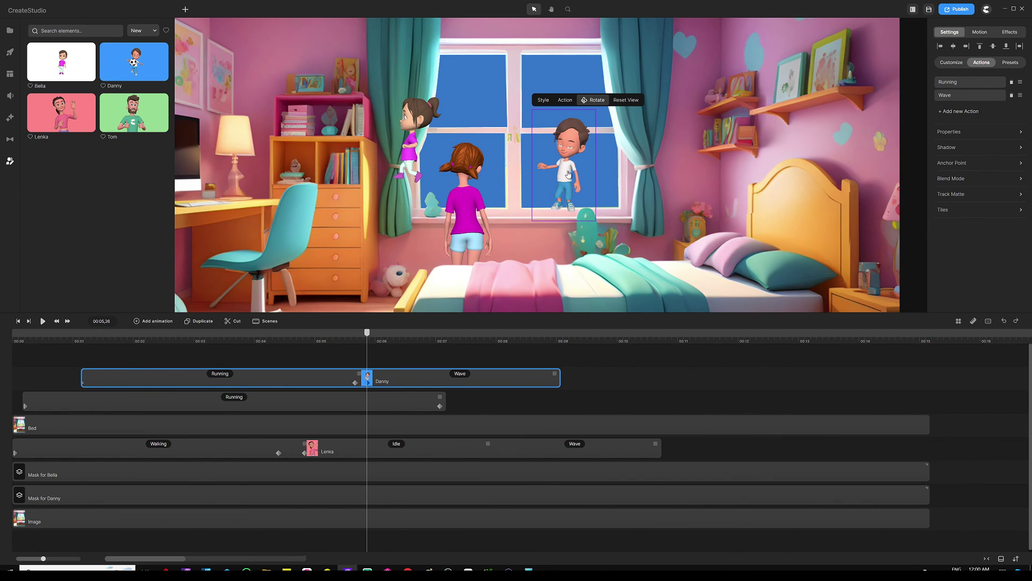
{"action": "mouse_move", "coordinate": [567, 173]}
{"action": "left_mouse_down"}
{"action": "mouse_move", "coordinate": [592, 169]}
{"action": "mouse_move", "coordinate": [579, 169]}
{"action": "left_mouse_up"}
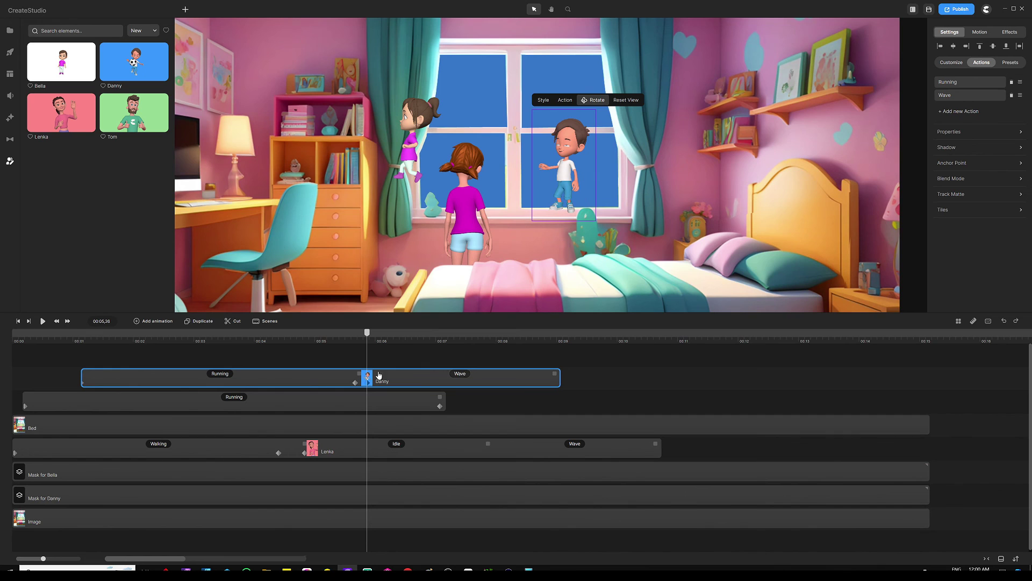
{"action": "left_click_drag", "start_coordinate": [369, 336], "coordinate": [519, 333]}
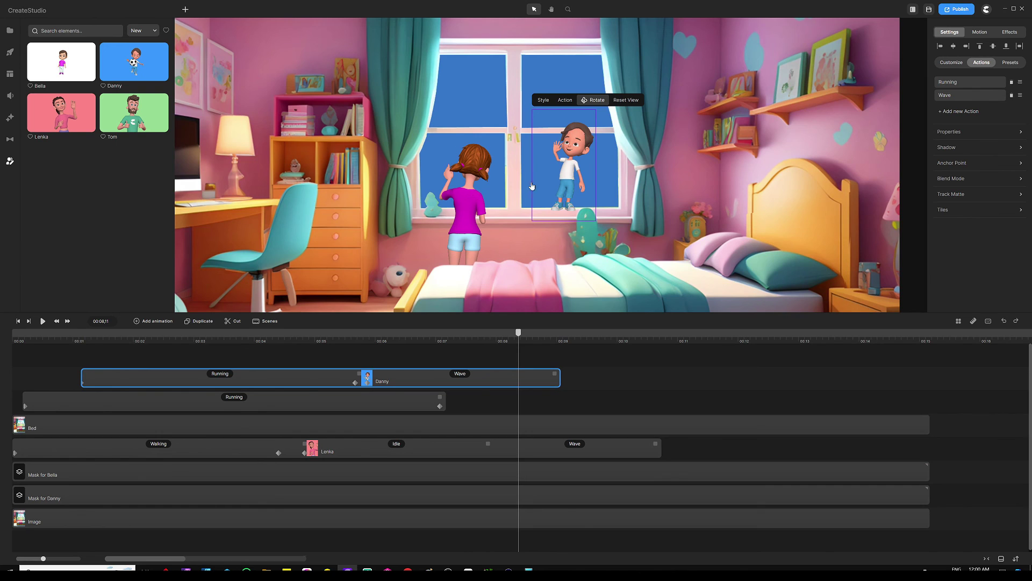
{"action": "left_click", "coordinate": [539, 354]}
Step: Add a Character View animation with Linear easing to Lenka at 00:07,23 and shorten it to end at 00:08,00
{"action": "scroll", "coordinate": [546, 339], "scroll_direction": "down", "scroll_amount": 2}
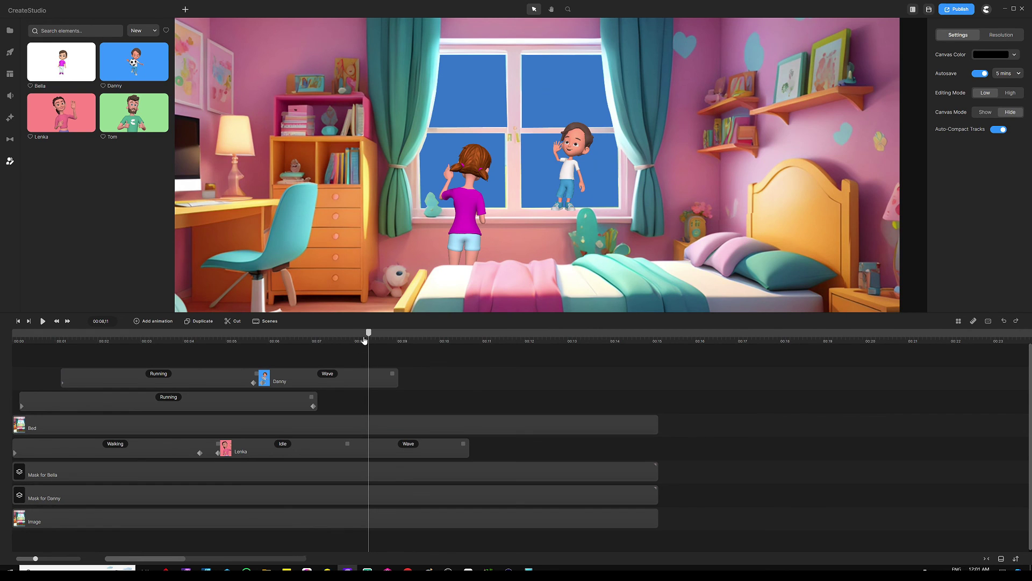
{"action": "left_click_drag", "start_coordinate": [368, 334], "coordinate": [344, 346]}
{"action": "left_click", "coordinate": [357, 454]}
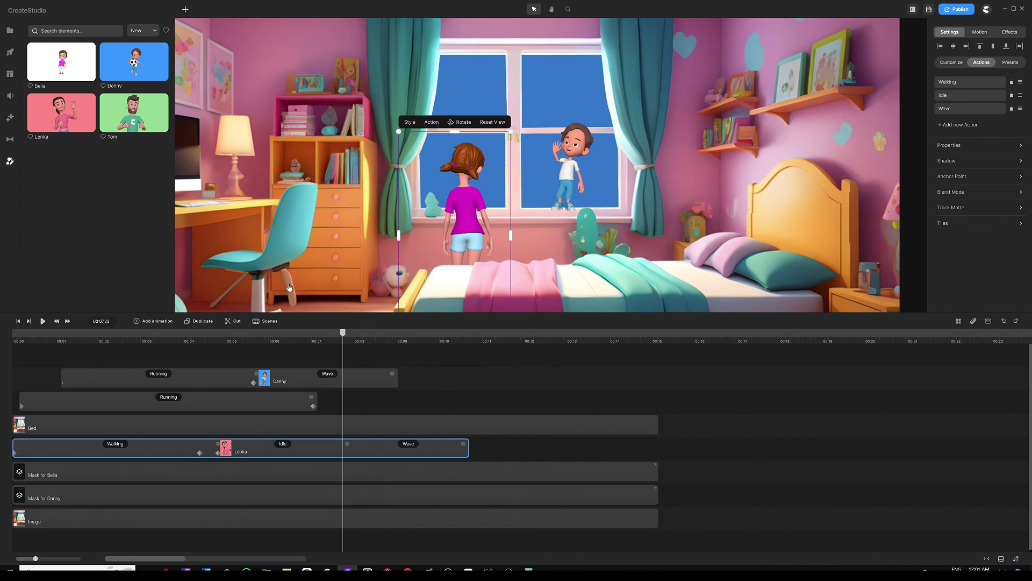
{"action": "left_click", "coordinate": [157, 321]}
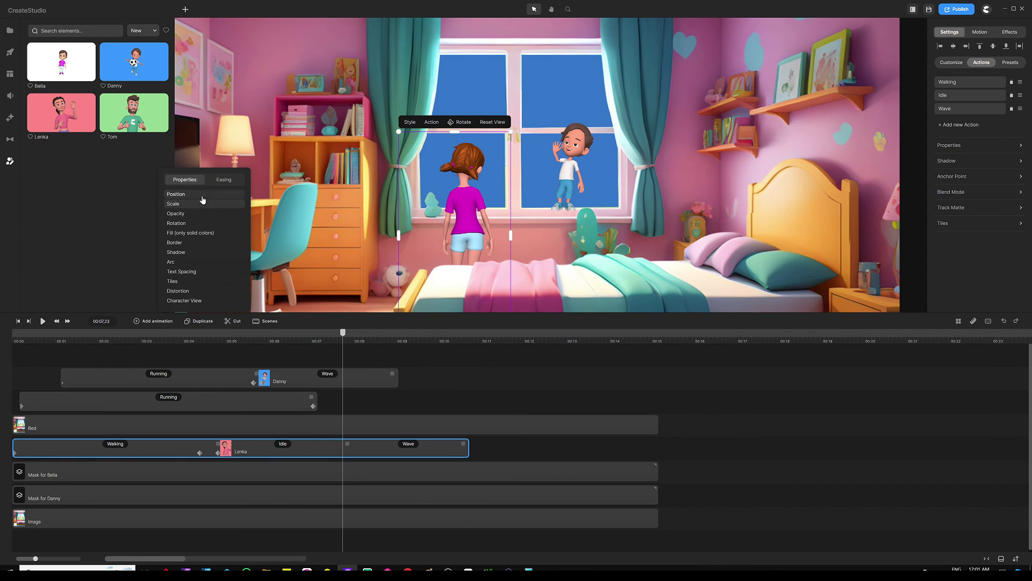
{"action": "left_click", "coordinate": [196, 300]}
{"action": "left_click", "coordinate": [223, 181]}
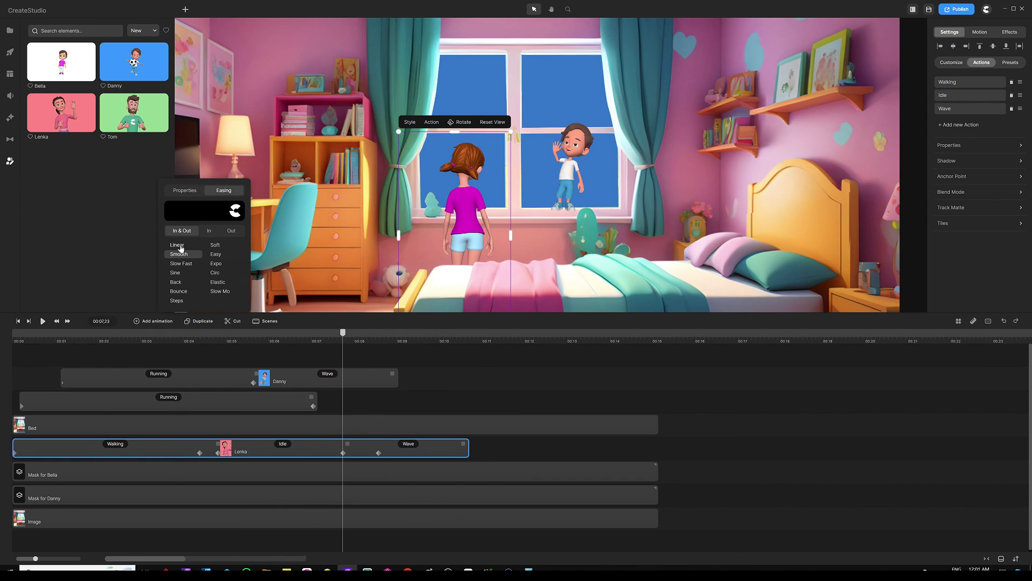
{"action": "left_click", "coordinate": [353, 394]}
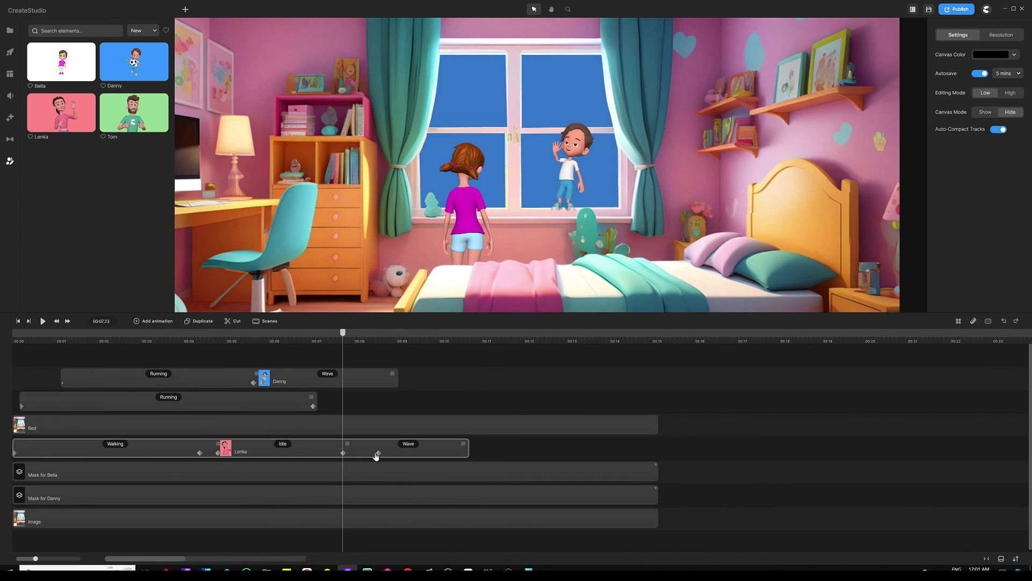
{"action": "left_click_drag", "start_coordinate": [378, 453], "coordinate": [351, 456]}
{"action": "left_click", "coordinate": [351, 455]}
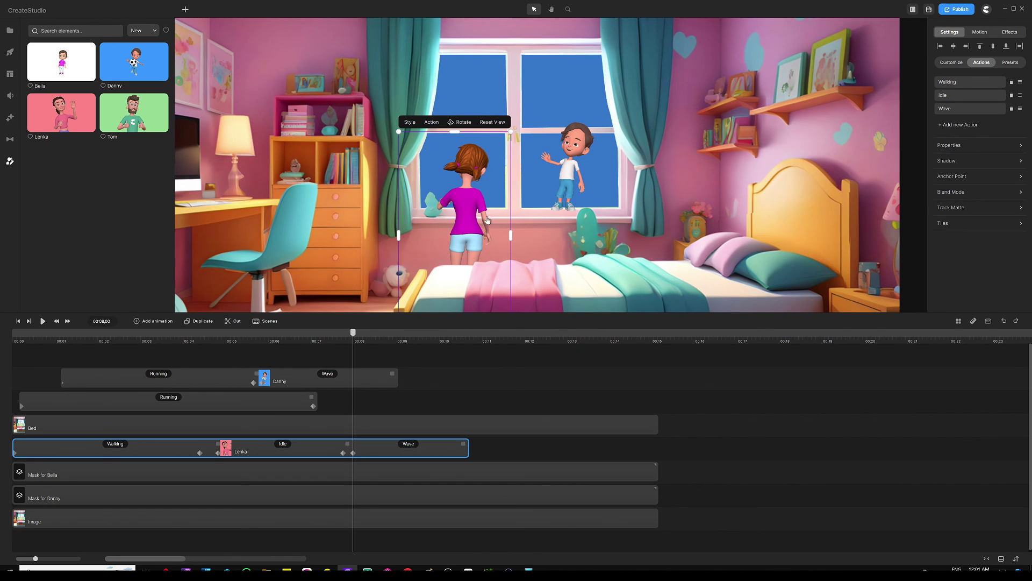
Step: Rotate Lenka's character view at 00:08,00 so that she turns toward Danny in the window's right pane
{"action": "left_click", "coordinate": [462, 122]}
{"action": "left_click_drag", "start_coordinate": [472, 201], "coordinate": [444, 199]}
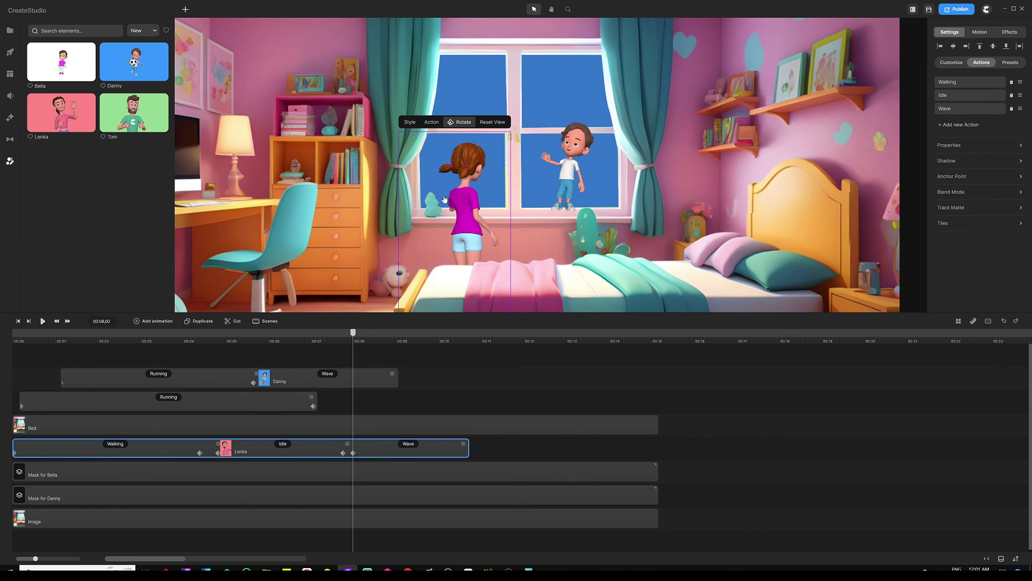
{"action": "left_click", "coordinate": [428, 370]}
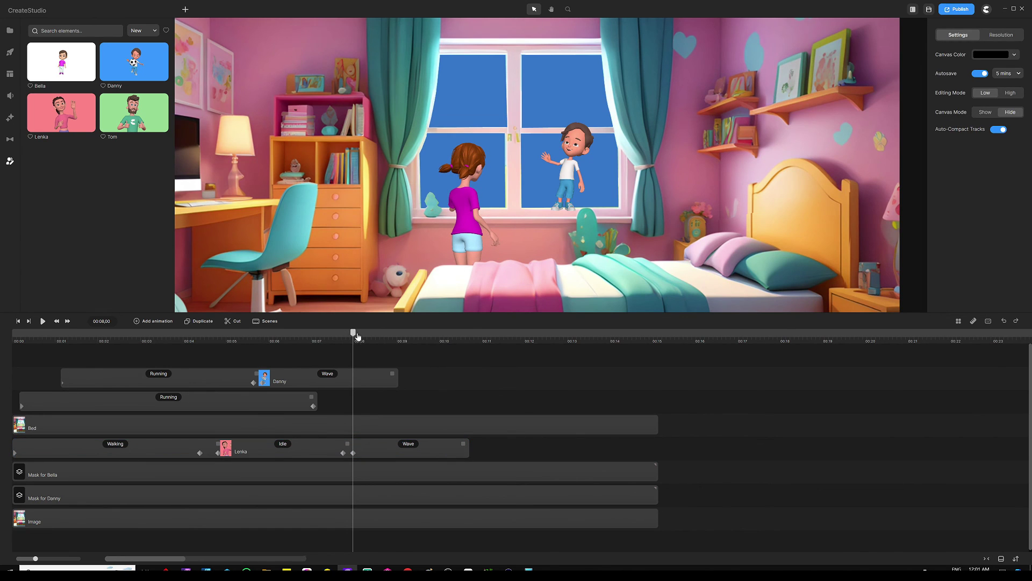
Step: Scrub through the waving section and play the whole scene from the start to check the character timing
{"action": "left_click", "coordinate": [268, 334]}
{"action": "left_click_drag", "start_coordinate": [268, 332], "coordinate": [335, 332]}
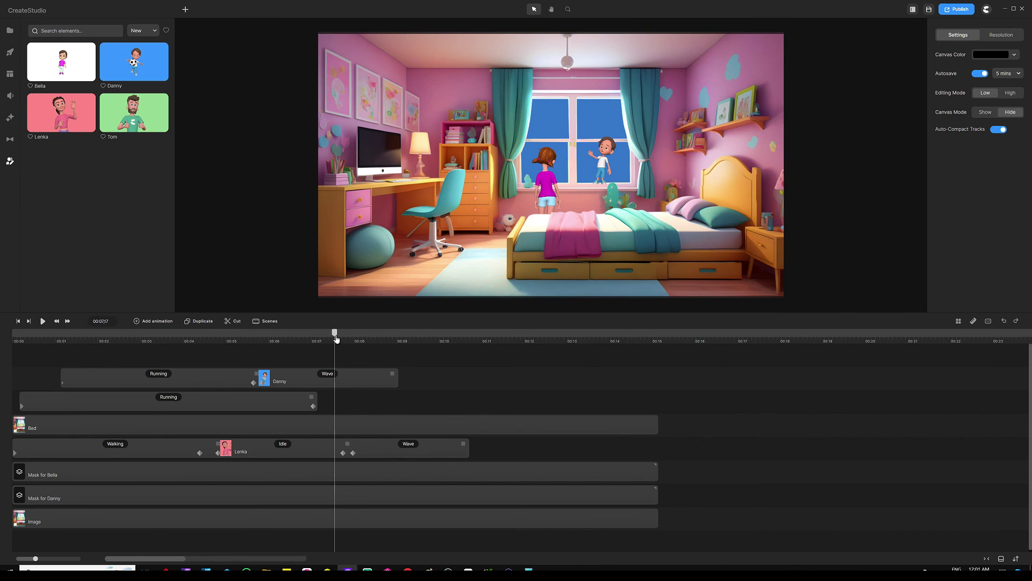
{"action": "left_click_drag", "start_coordinate": [334, 334], "coordinate": [9, 327]}
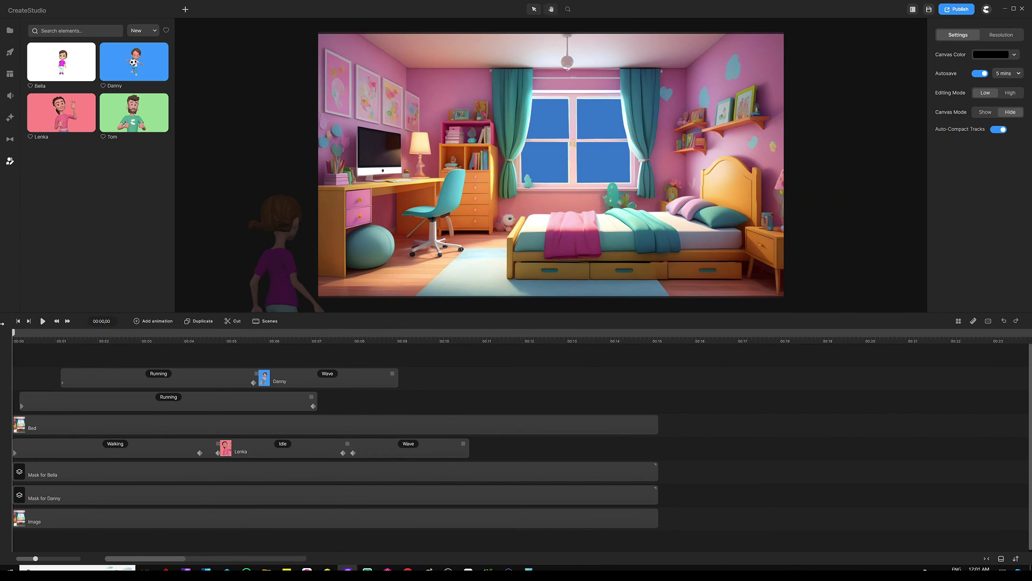
{"action": "key", "text": "space"}
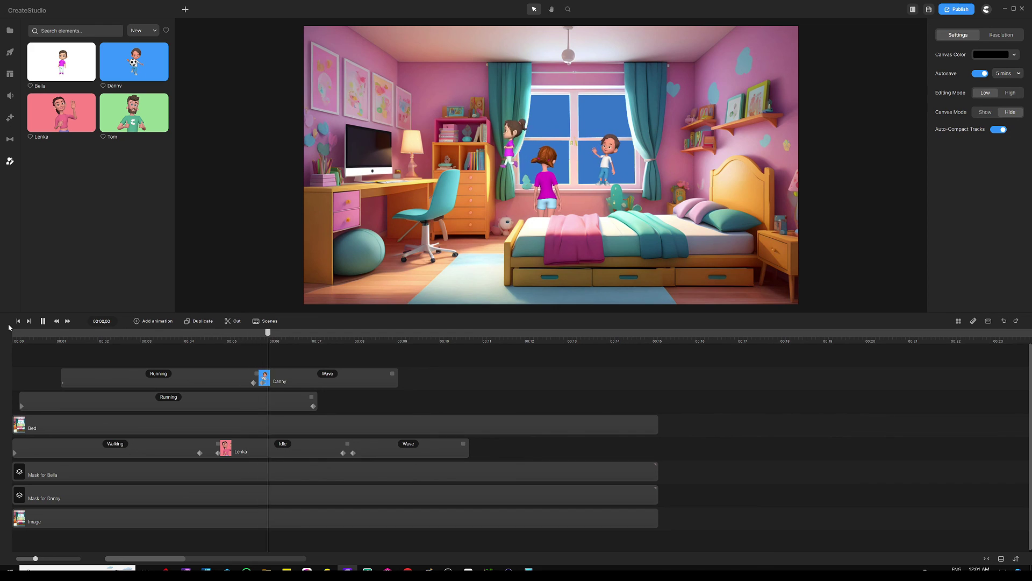
{"action": "key", "text": "space"}
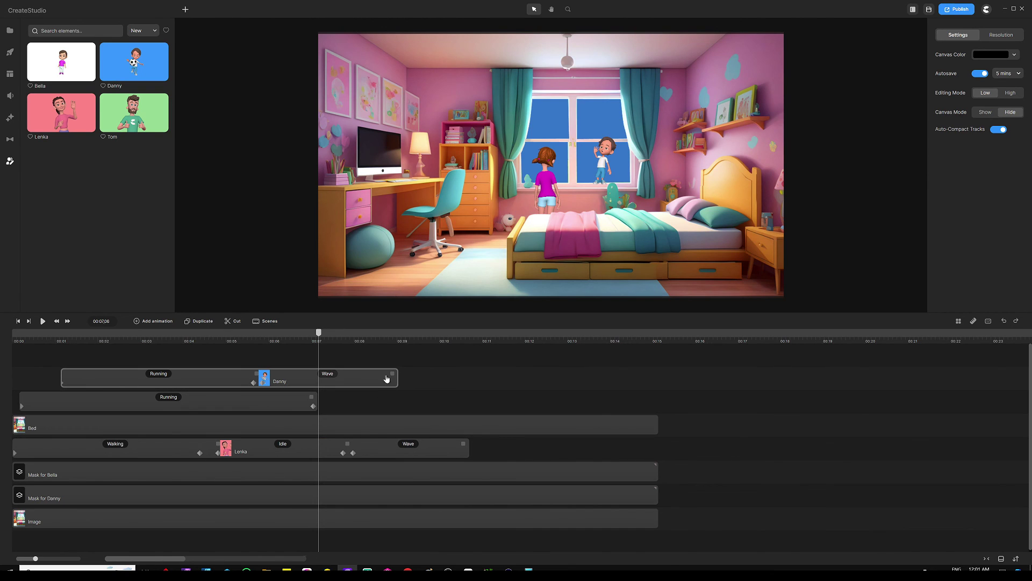
Step: Extend Danny's Wave action to Lenka's end point and trim the Bed, Mask for Bella, Mask for Danny and Image layers to match
{"action": "left_click_drag", "start_coordinate": [392, 373], "coordinate": [461, 373]}
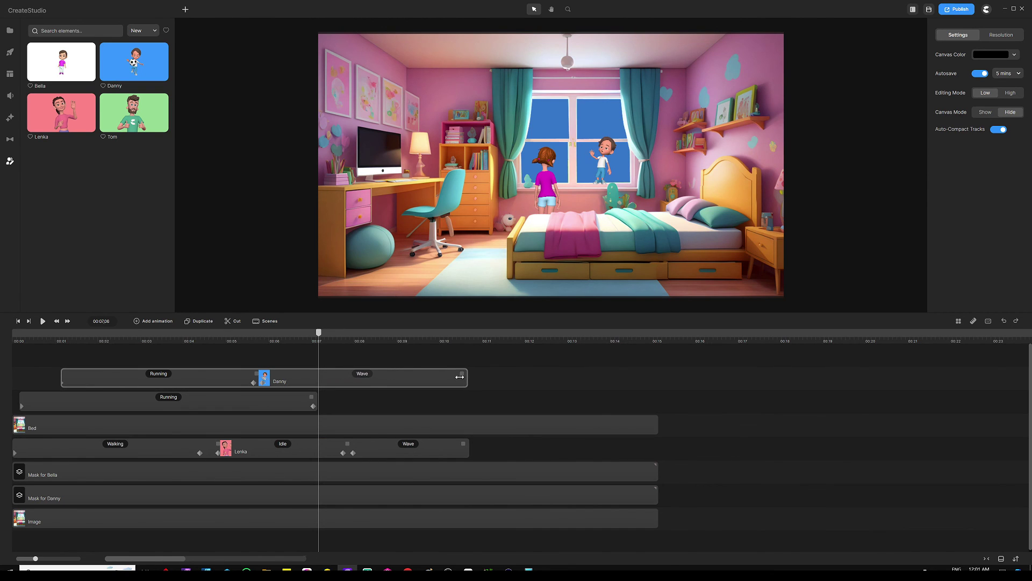
{"action": "left_click", "coordinate": [605, 424]}
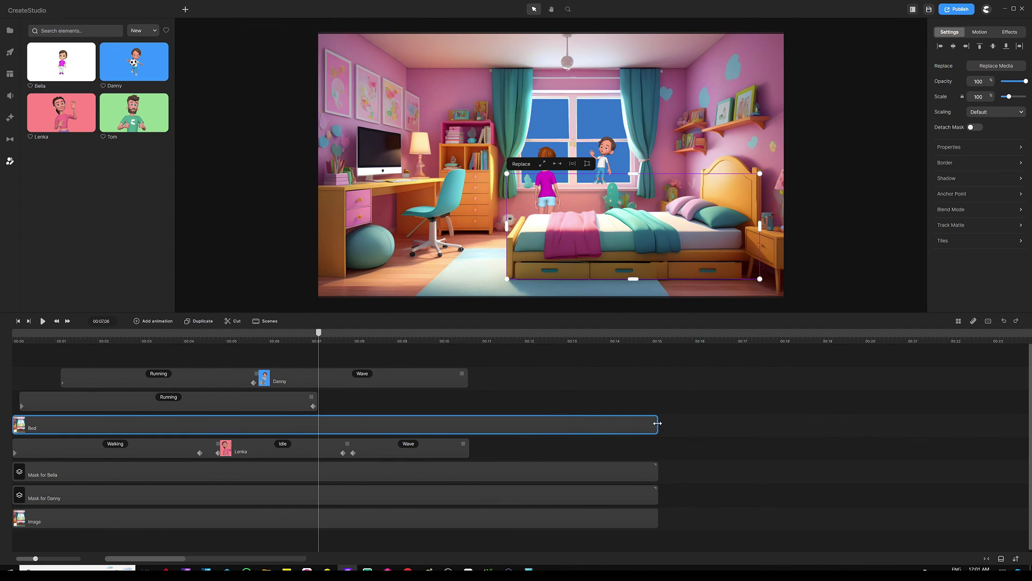
{"action": "left_click_drag", "start_coordinate": [657, 423], "coordinate": [467, 424]}
{"action": "left_click_drag", "start_coordinate": [602, 461], "coordinate": [588, 552]}
{"action": "left_click_drag", "start_coordinate": [655, 468], "coordinate": [469, 467]}
{"action": "left_click", "coordinate": [511, 452]}
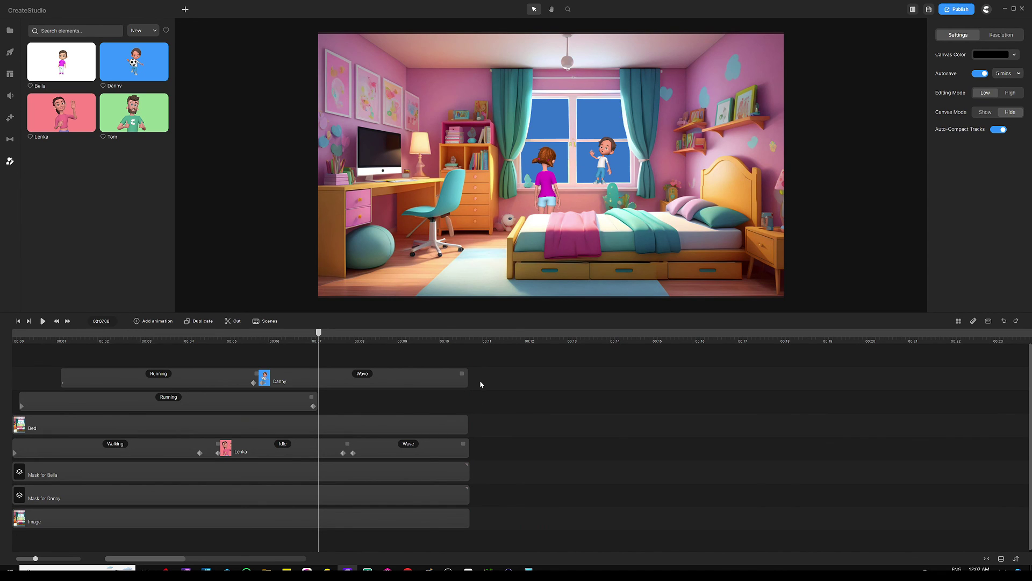
Step: Place the playhead at about 00:04, with both runners in the window, and move the Mask for Bella layer to the topmost track
{"action": "left_click_drag", "start_coordinate": [318, 335], "coordinate": [198, 345]}
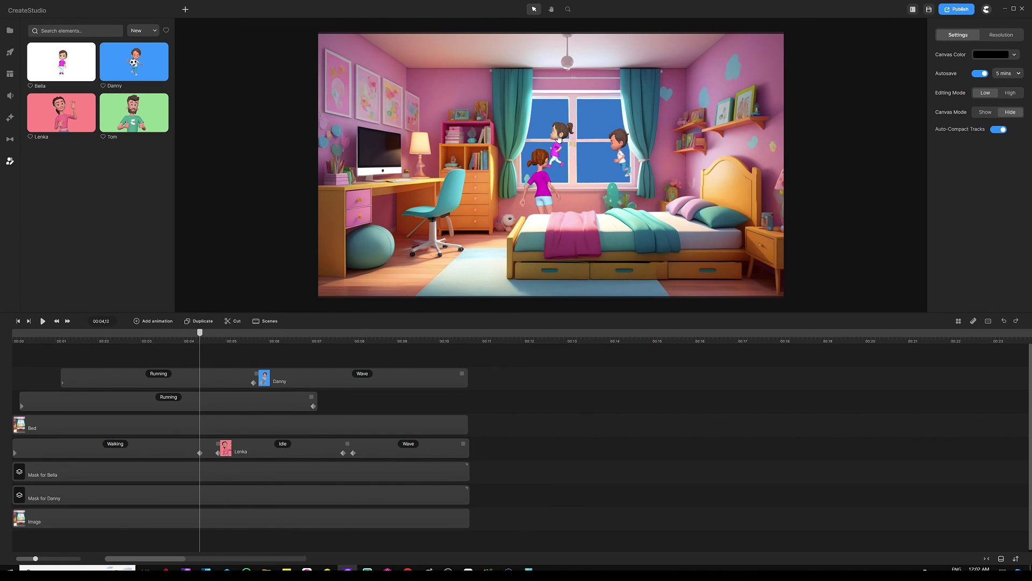
{"action": "left_click", "coordinate": [161, 497]}
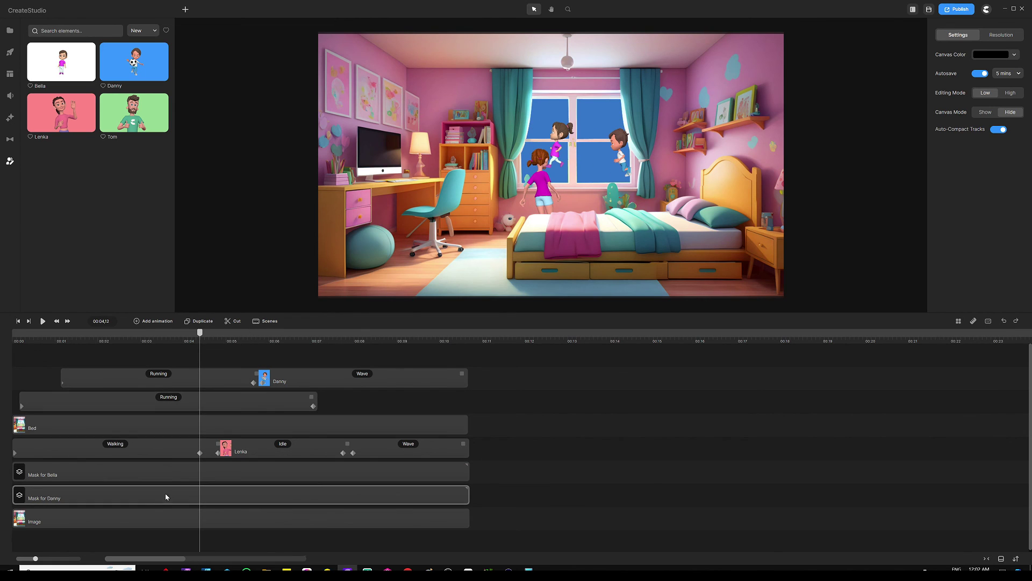
{"action": "left_click", "coordinate": [112, 478]}
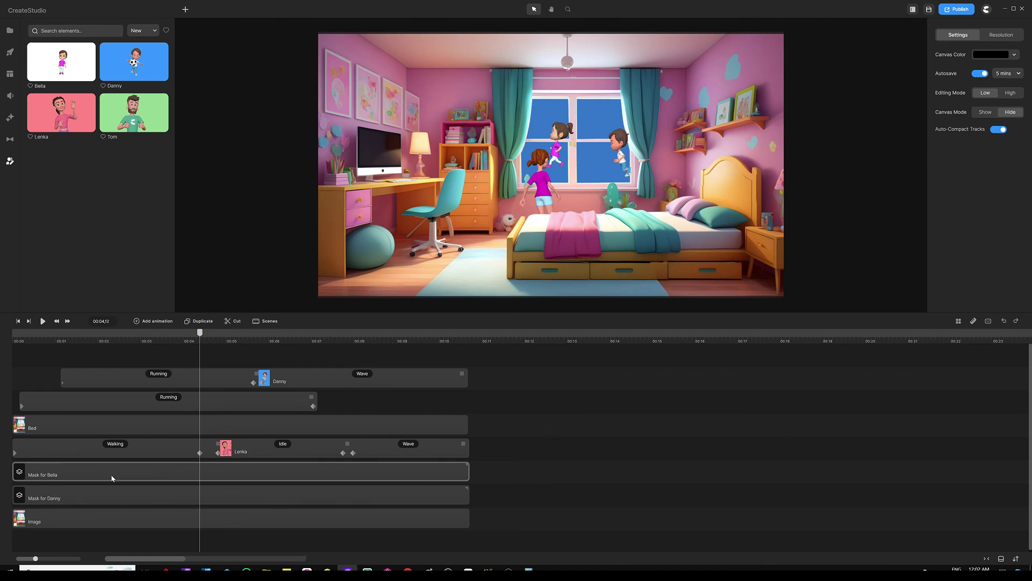
{"action": "left_click_drag", "start_coordinate": [112, 478], "coordinate": [101, 356]}
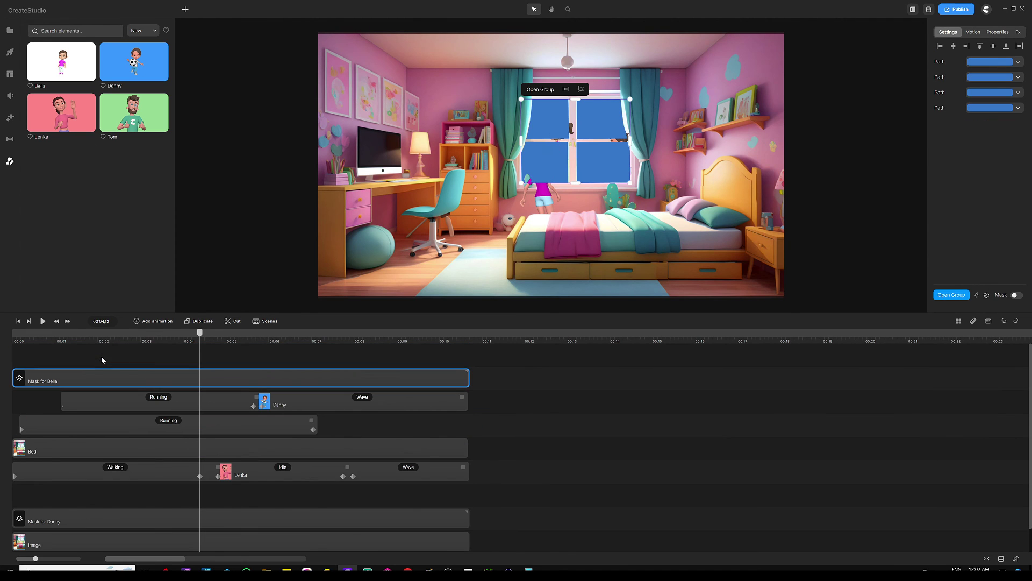
{"action": "left_click", "coordinate": [127, 360]}
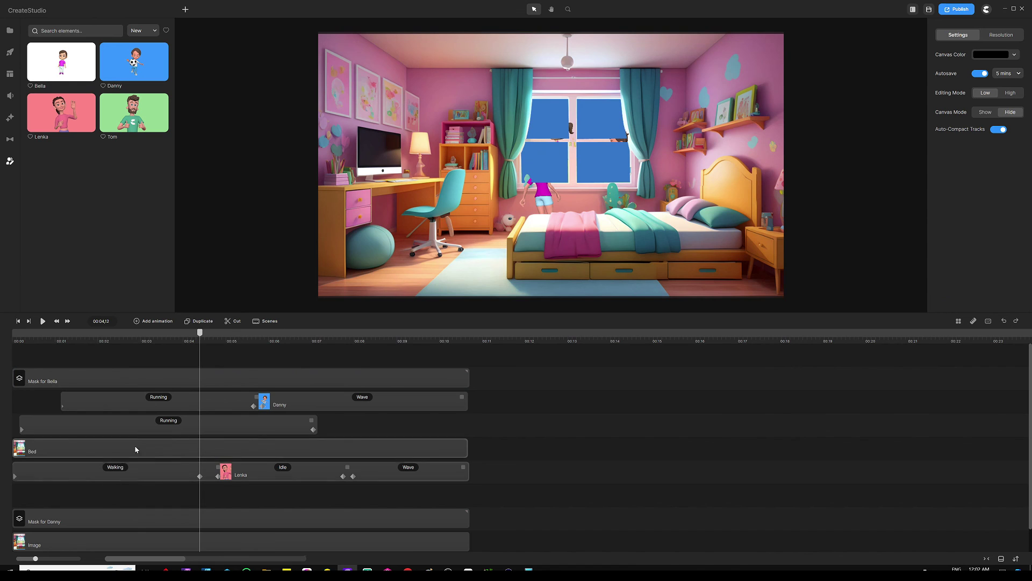
Step: Apply Mask for Bella as an Alpha track matte to Bella's running character
{"action": "left_click", "coordinate": [147, 432]}
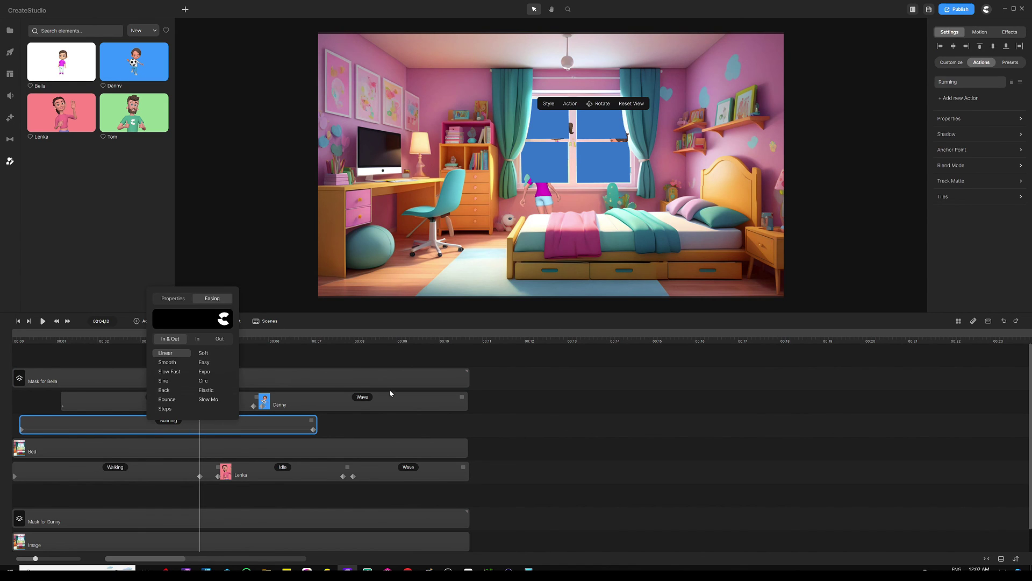
{"action": "left_click", "coordinate": [951, 182]}
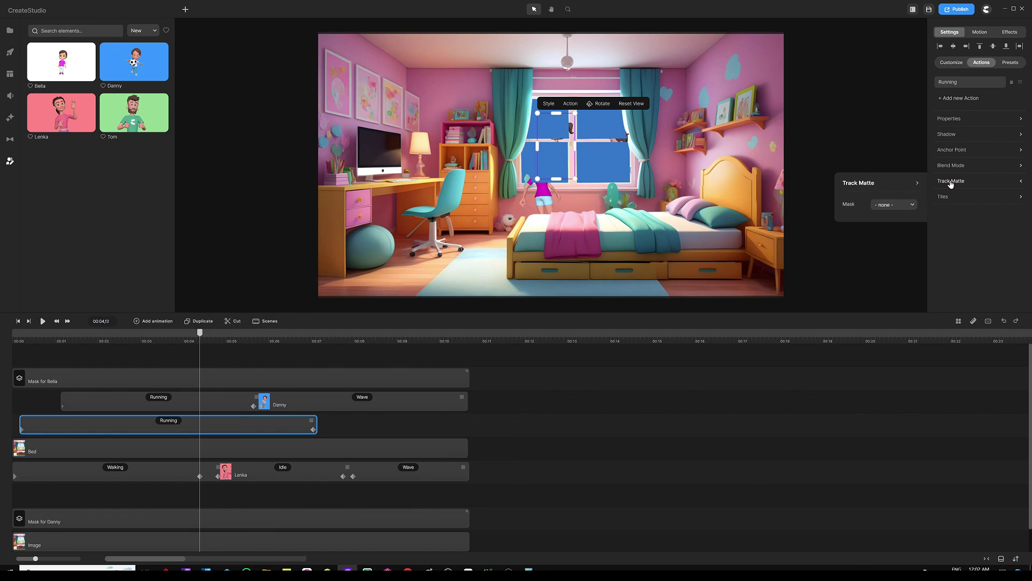
{"action": "left_click", "coordinate": [901, 209]}
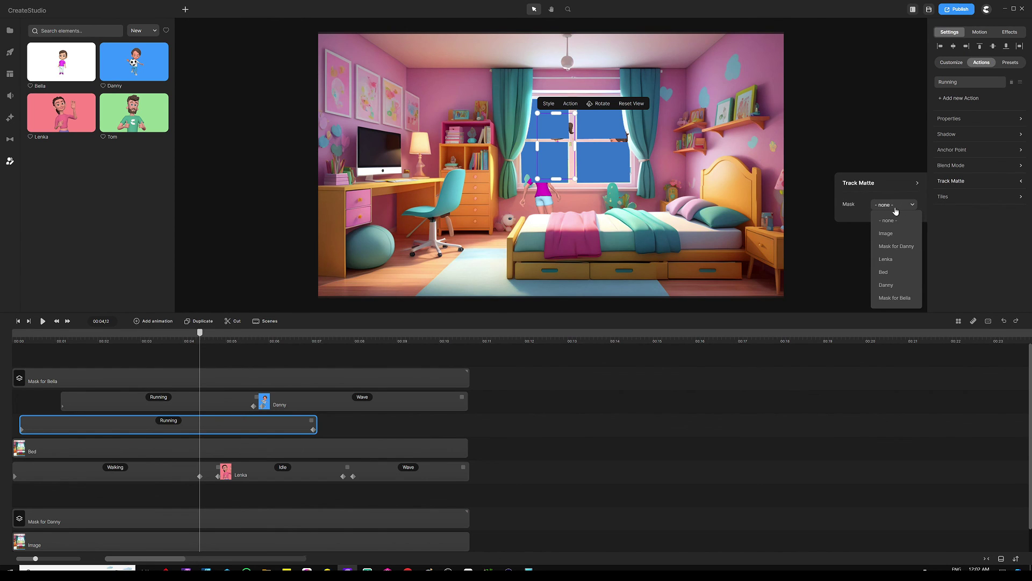
{"action": "left_click", "coordinate": [895, 297]}
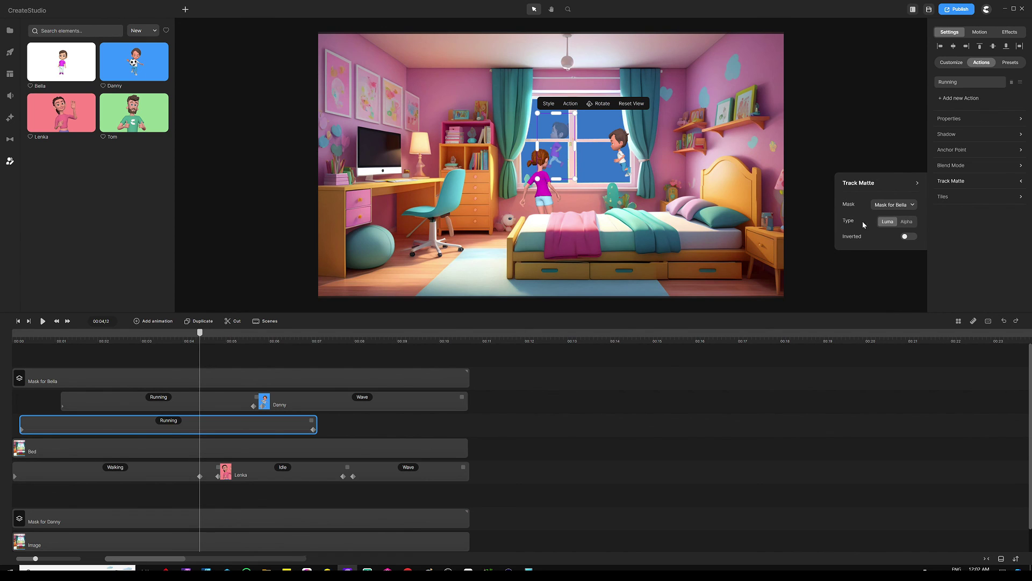
{"action": "left_click", "coordinate": [908, 222]}
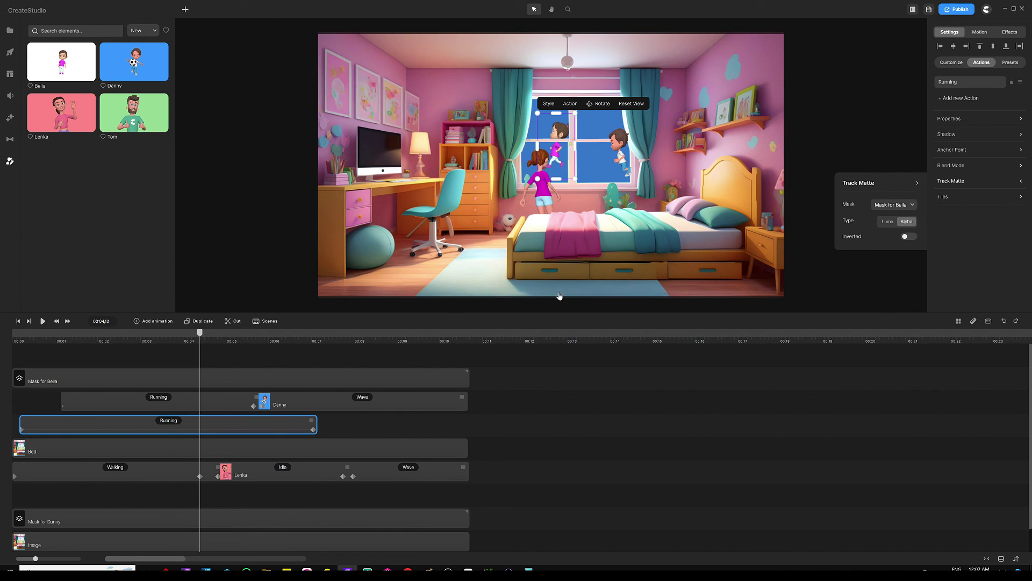
{"action": "left_click", "coordinate": [519, 386]}
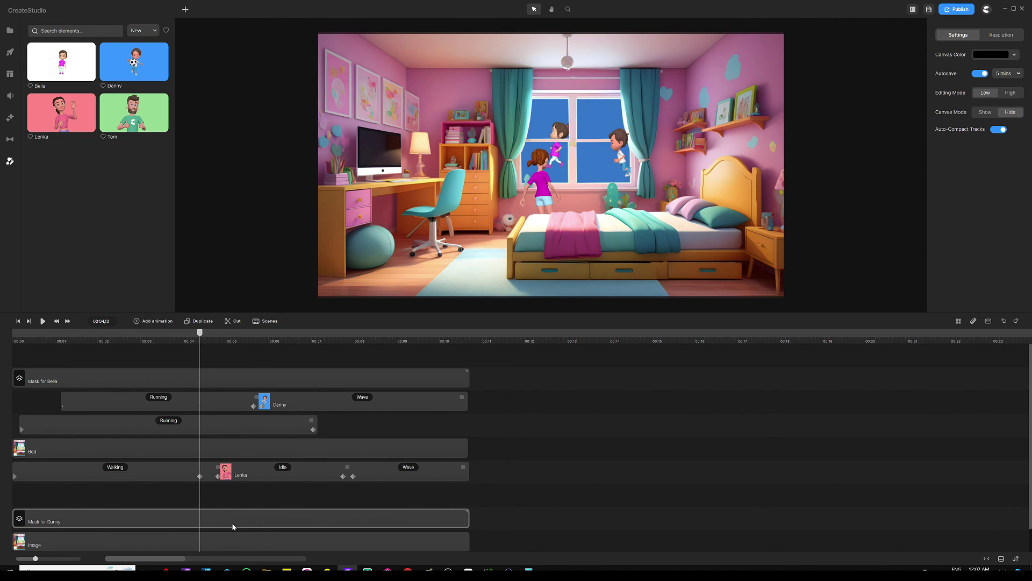
Step: Move the Mask for Danny layer to the topmost track and apply it as an Alpha track matte to Danny
{"action": "left_click_drag", "start_coordinate": [233, 524], "coordinate": [208, 364]}
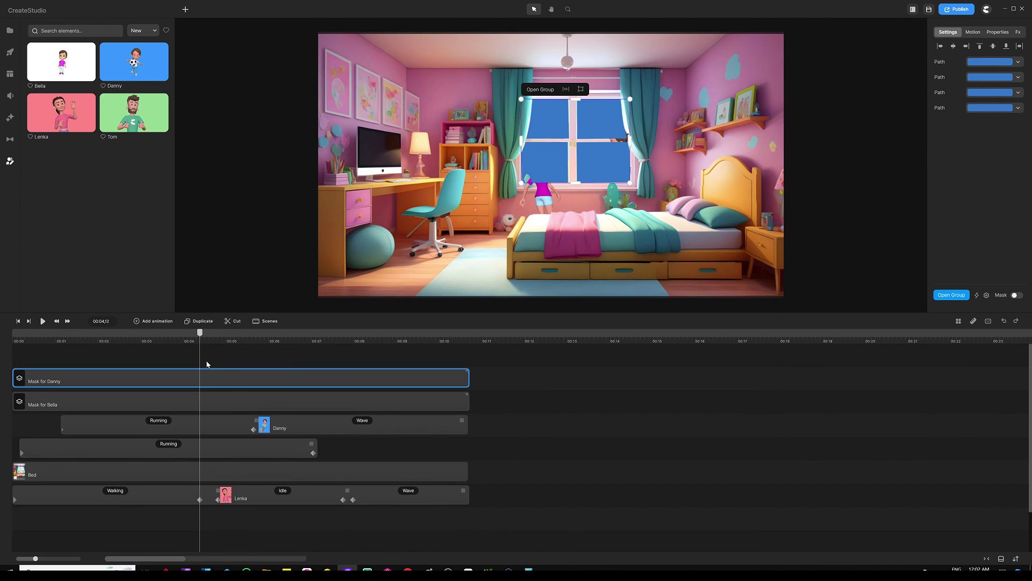
{"action": "left_click", "coordinate": [336, 434]}
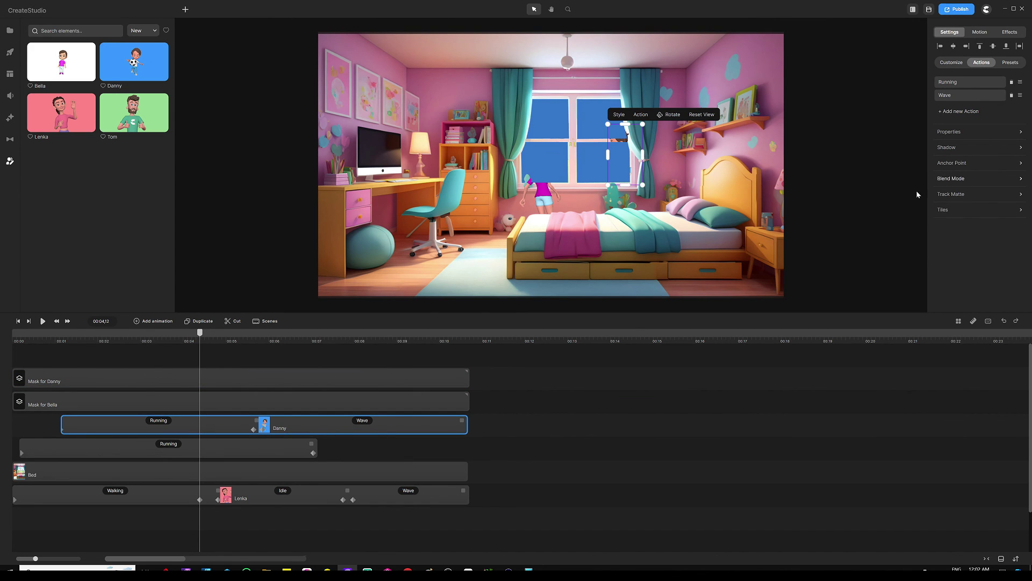
{"action": "left_click", "coordinate": [944, 195]}
{"action": "left_click", "coordinate": [899, 216]}
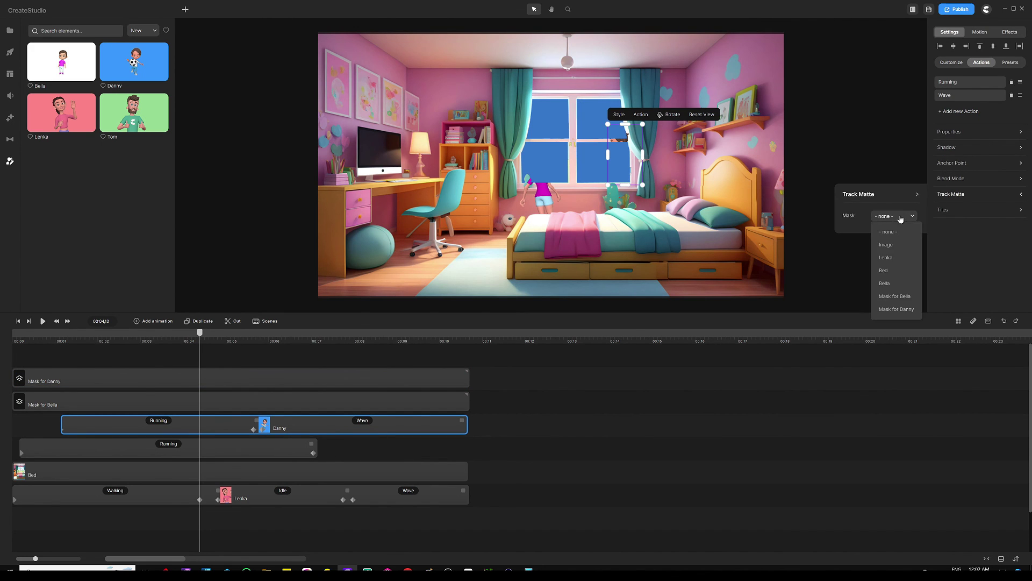
{"action": "left_click", "coordinate": [896, 310]}
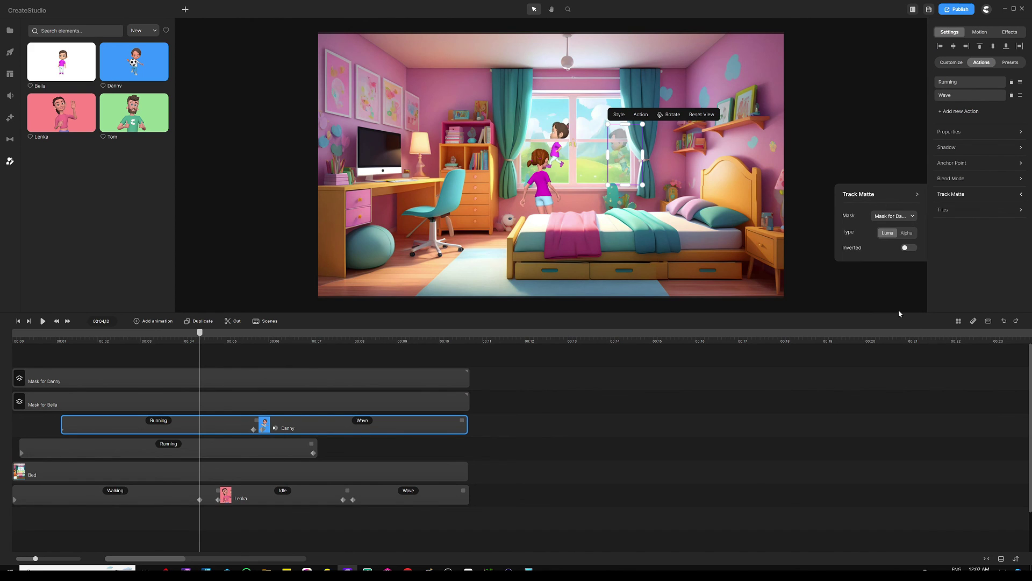
{"action": "left_click", "coordinate": [907, 234]}
{"action": "left_click", "coordinate": [508, 398]}
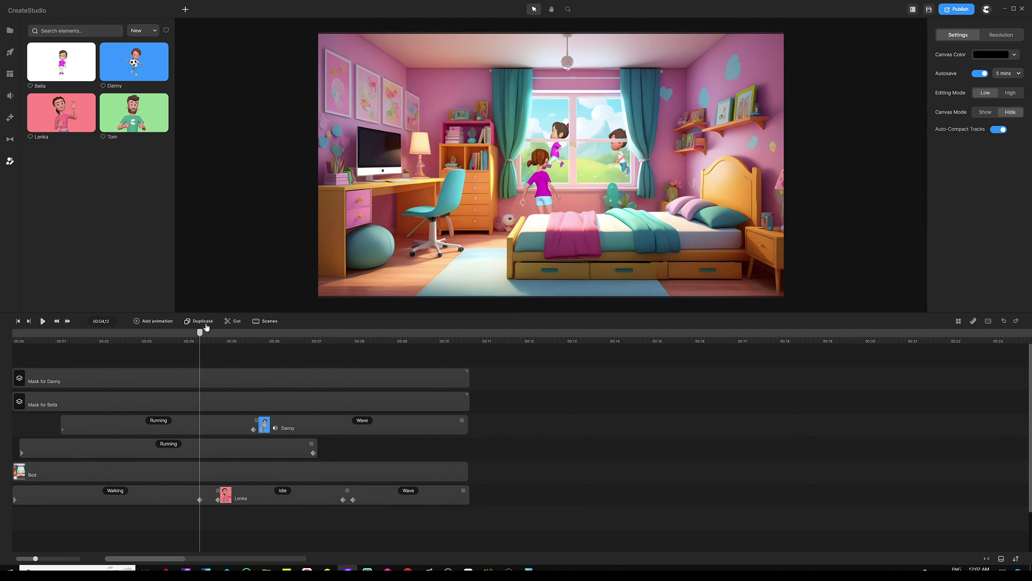
Step: Move the Lenka layer to the topmost track, above both window masks
{"action": "mouse_move", "coordinate": [200, 333]}
{"action": "left_mouse_down"}
{"action": "mouse_move", "coordinate": [175, 333]}
{"action": "mouse_move", "coordinate": [228, 334]}
{"action": "mouse_move", "coordinate": [198, 334]}
{"action": "left_mouse_up"}
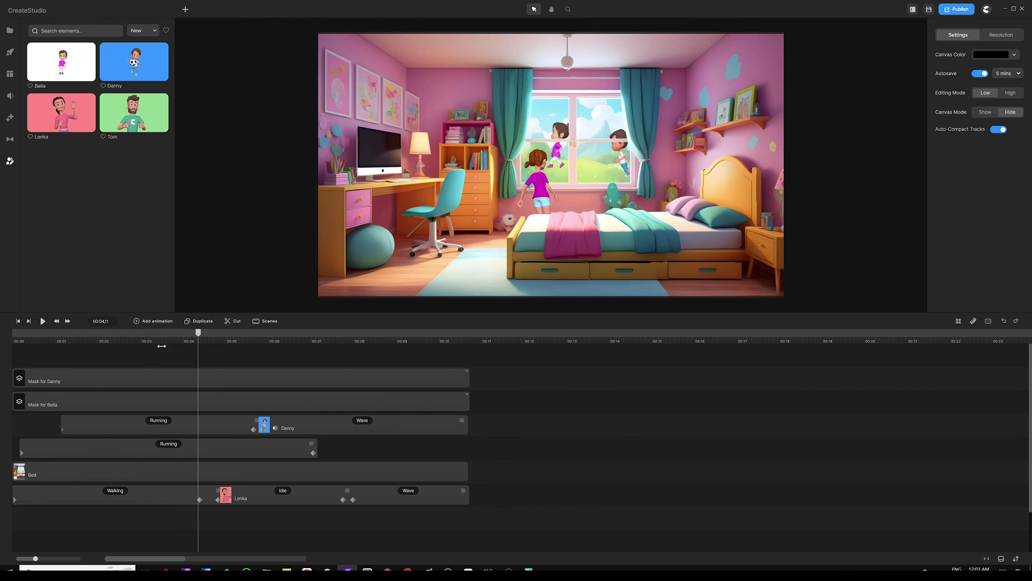
{"action": "left_click", "coordinate": [425, 505]}
{"action": "left_click_drag", "start_coordinate": [425, 505], "coordinate": [380, 369]}
{"action": "left_click", "coordinate": [333, 351]}
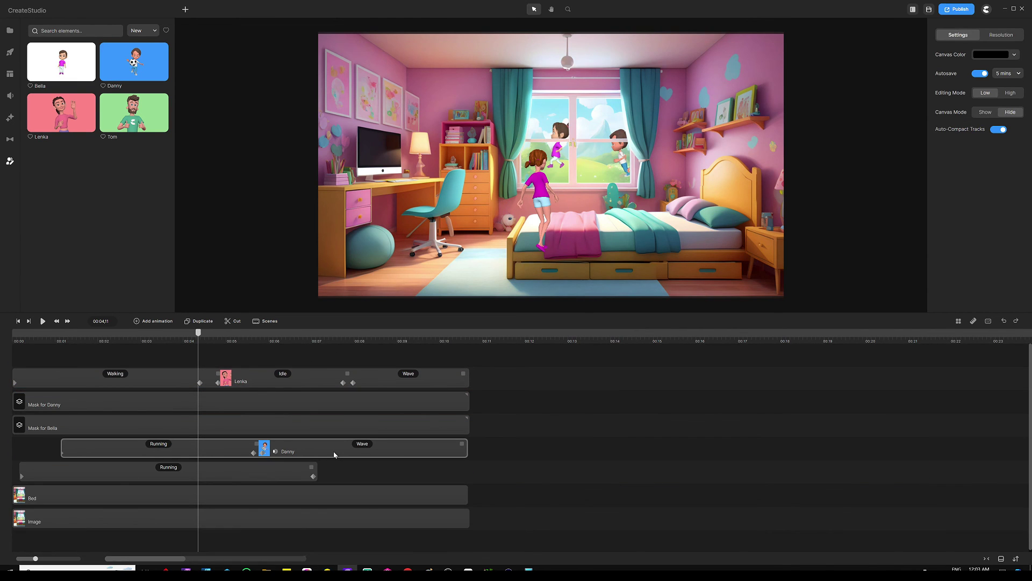
Step: Enlarge the canvas preview and play the scene from the start to check the masked characters and layer order
{"action": "key", "text": "Home"}
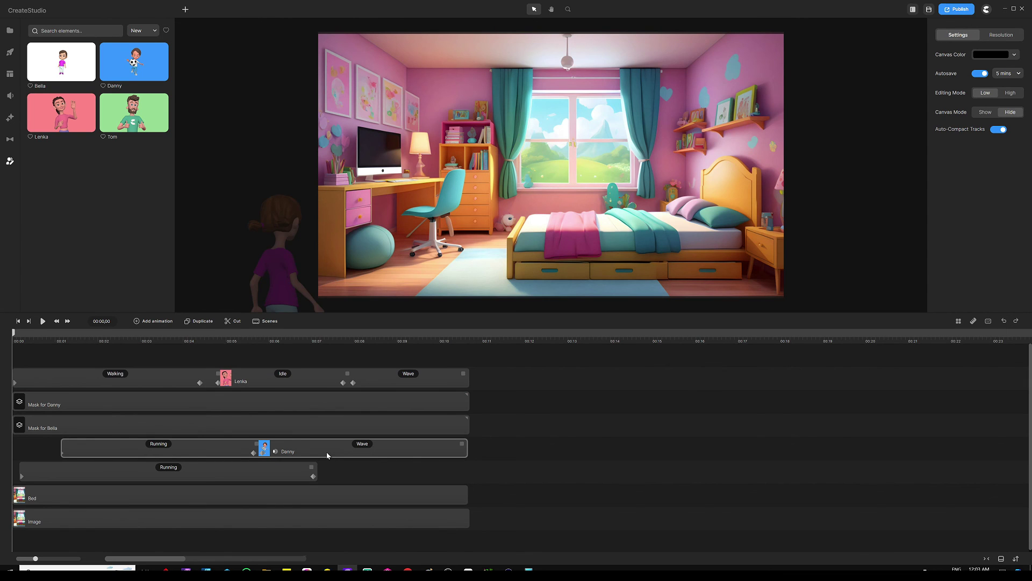
{"action": "left_click_drag", "start_coordinate": [456, 313], "coordinate": [445, 412]}
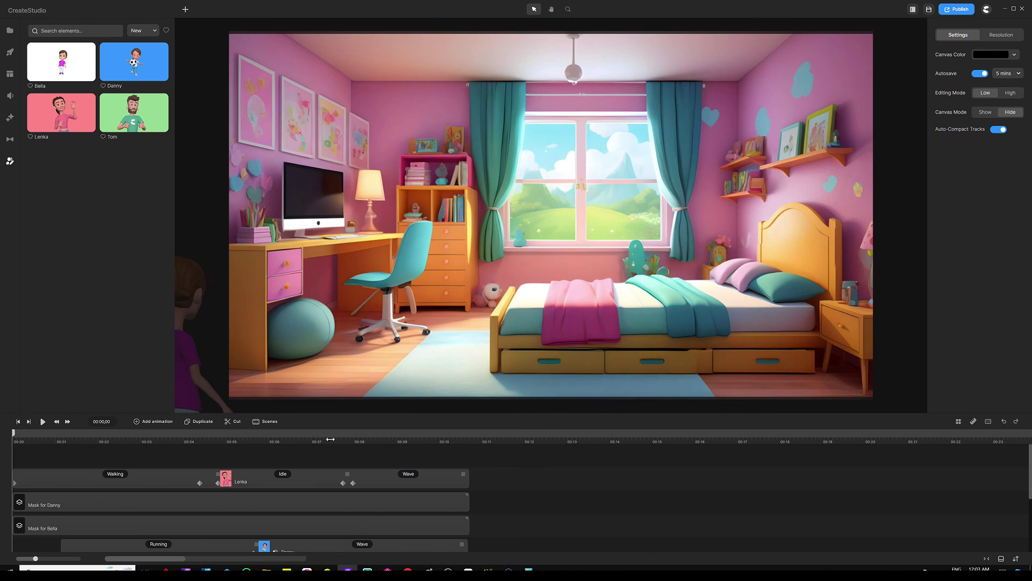
{"action": "left_click", "coordinate": [42, 423]}
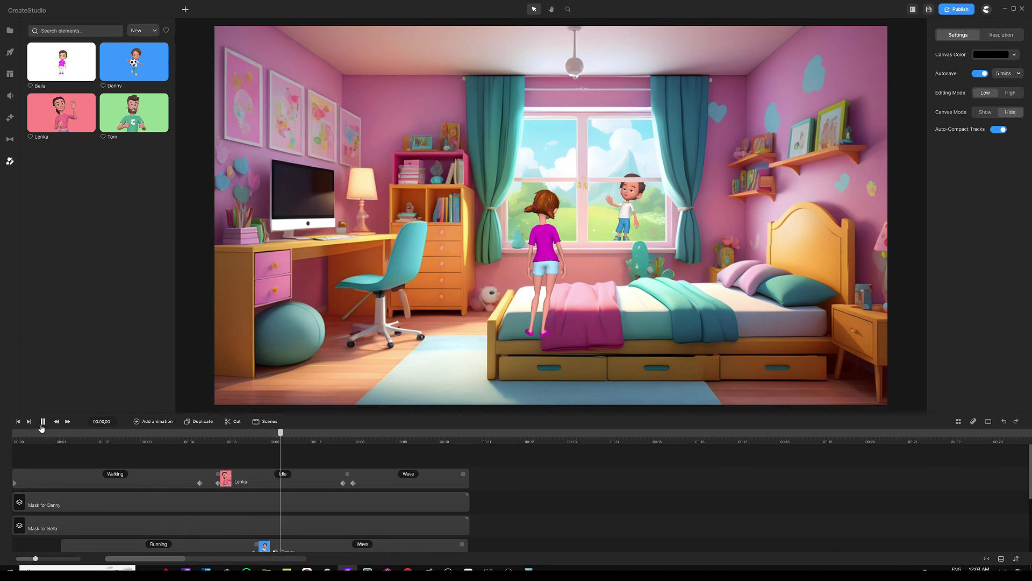
{"action": "key", "text": "space"}
Step: Move the Bed layer to the topmost track, in front of Lenka, and replay the scene from the start
{"action": "scroll", "coordinate": [342, 484], "scroll_direction": "down", "scroll_amount": 3}
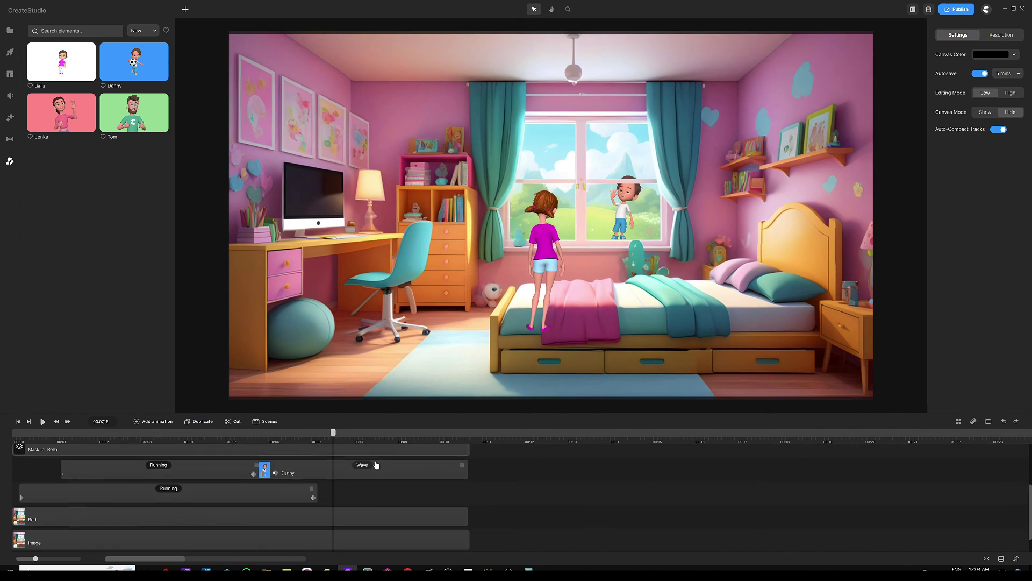
{"action": "left_click_drag", "start_coordinate": [332, 510], "coordinate": [1, 430]}
{"action": "left_click", "coordinate": [372, 456]}
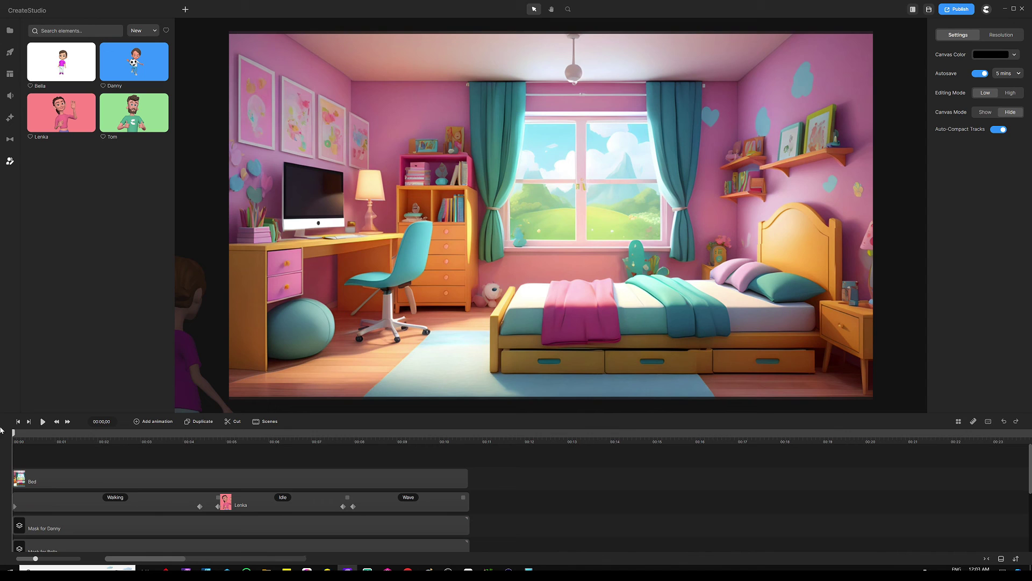
{"action": "left_click", "coordinate": [43, 422]}
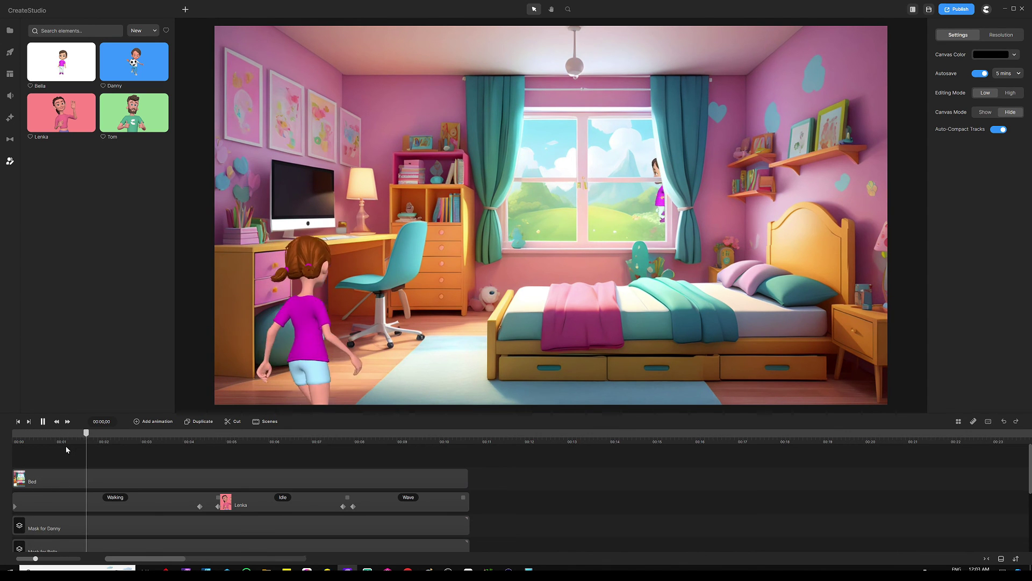